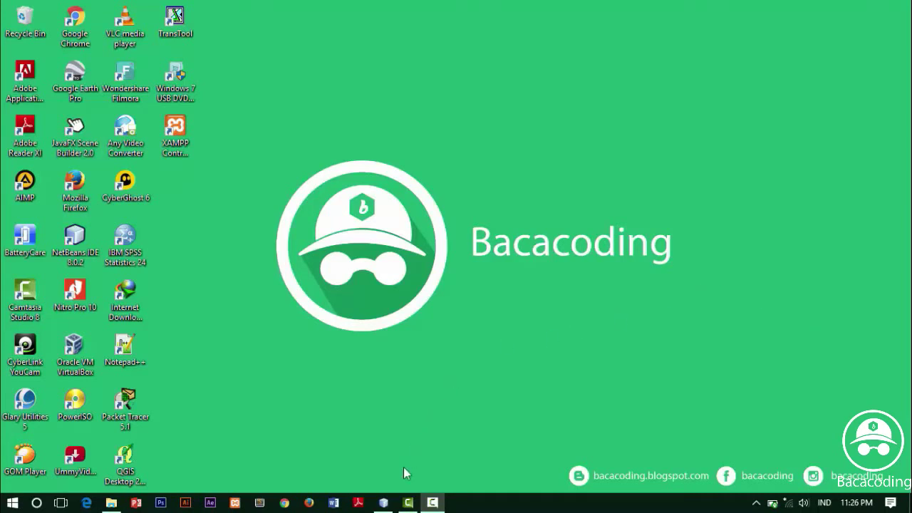
Restore the NetBeans window and start a new project in the JavaFX category
mouse_move(384, 506)
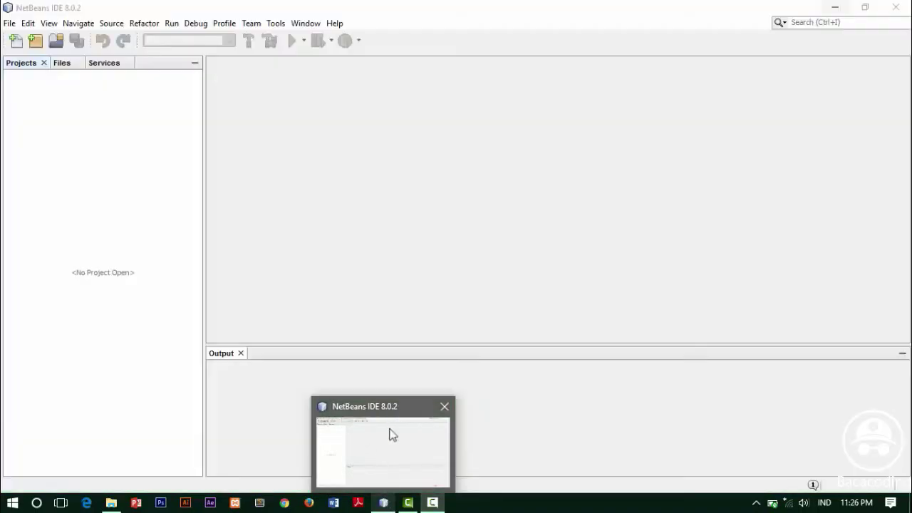
left_click(383, 501)
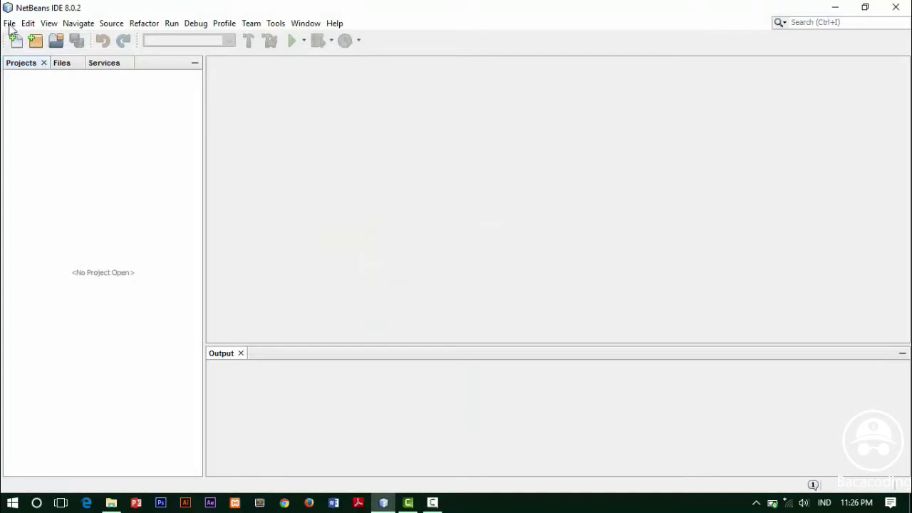
key("ctrl+i")
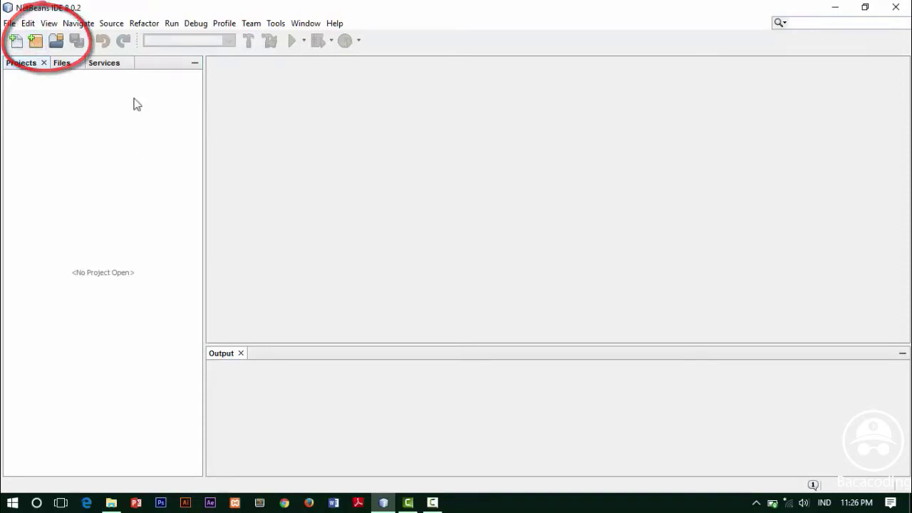
key("ctrl+shift+n")
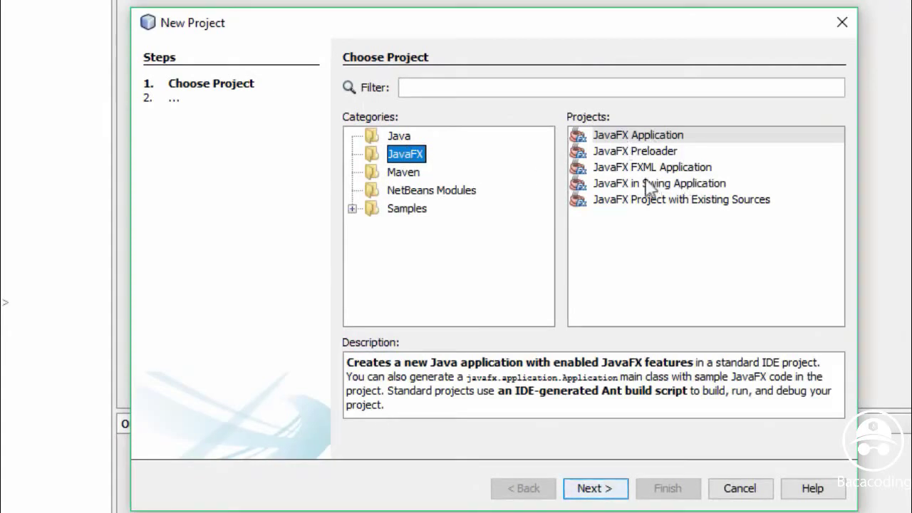
Create a JavaFX FXML Application named POSApp with FXML file interface_home
left_click(617, 171)
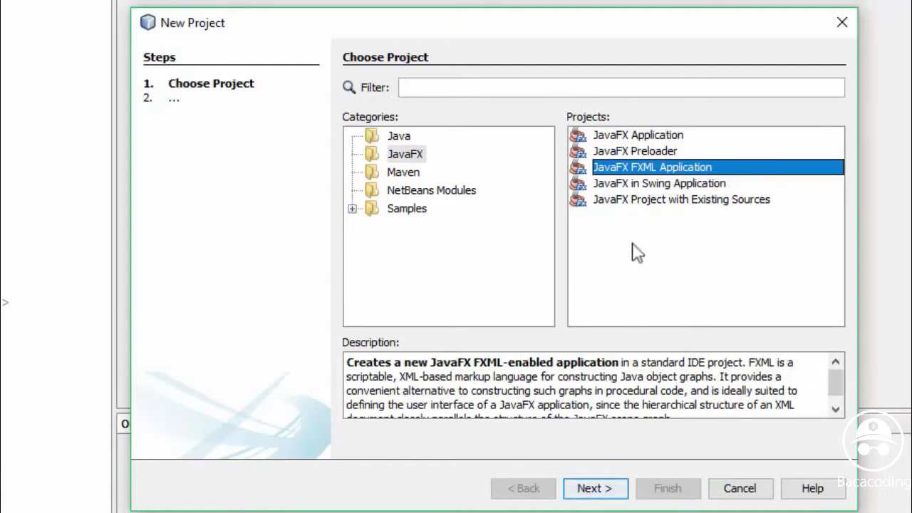
left_click(592, 490)
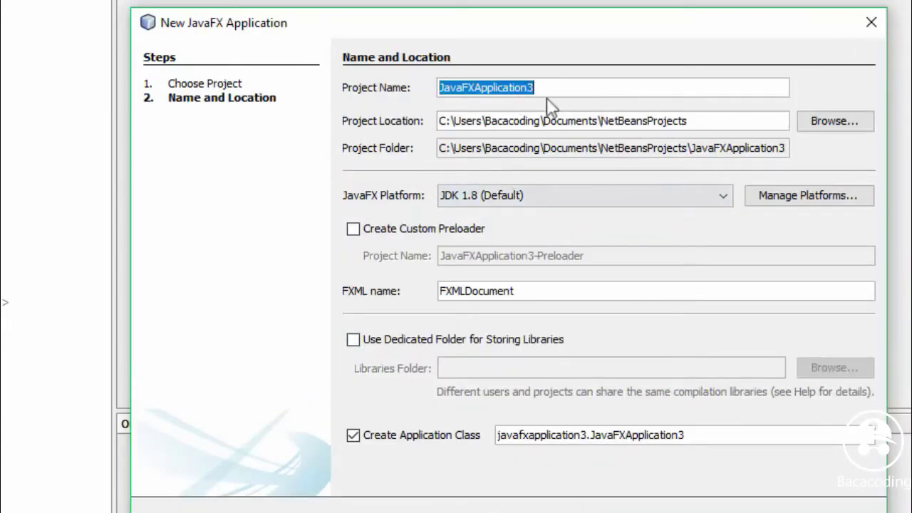
type("POS")
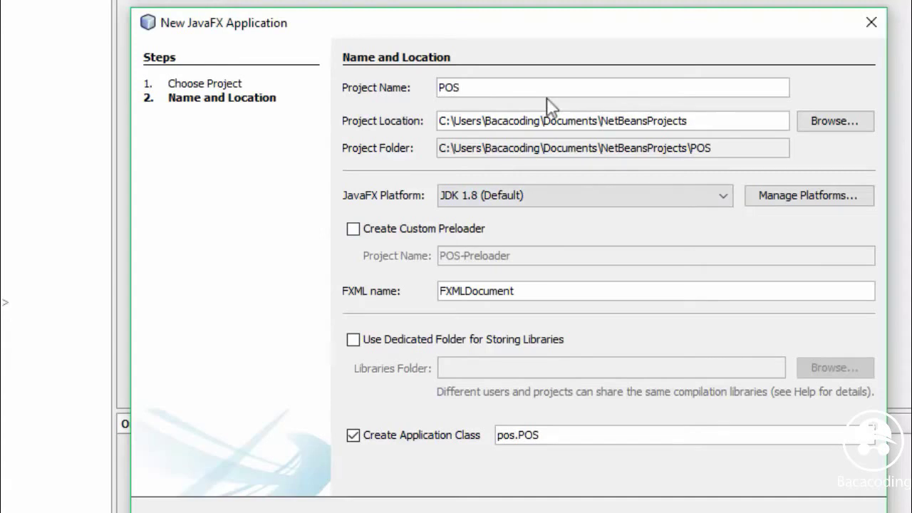
type("a")
key("BackSpace")
type("A")
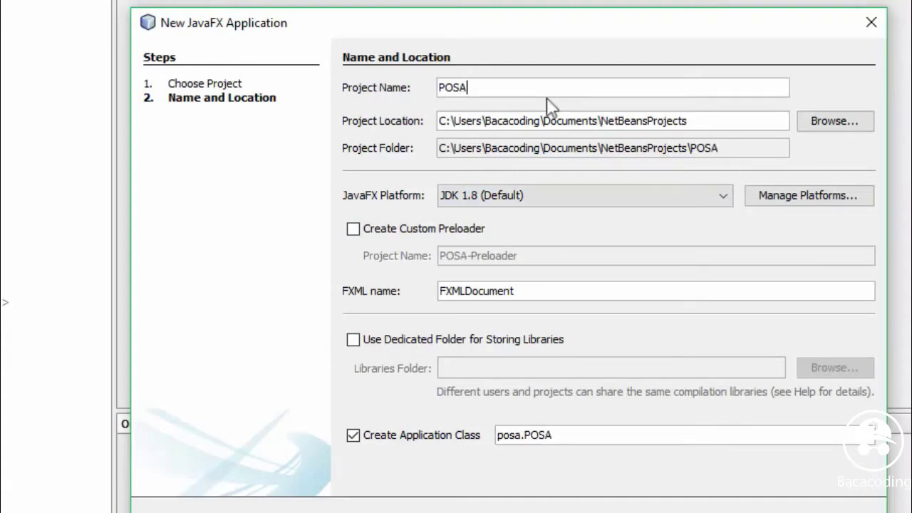
type("pp")
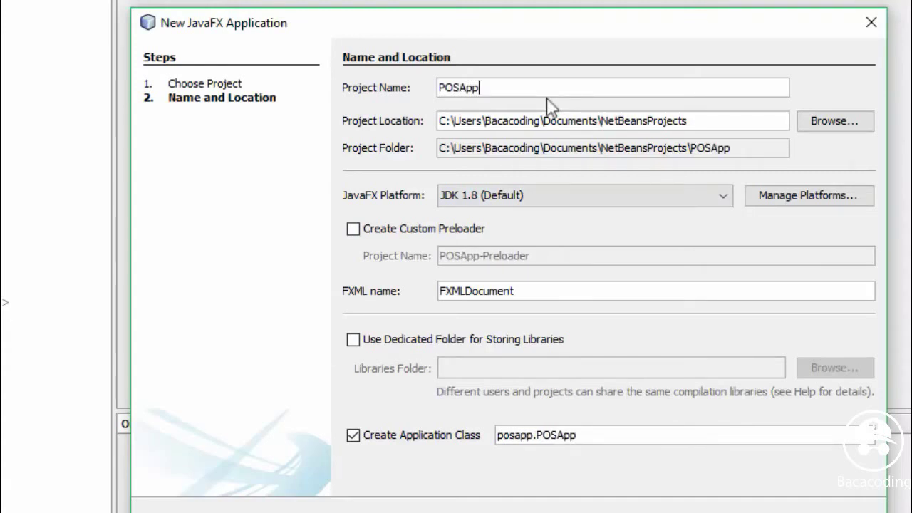
left_click_drag(533, 291, 414, 289)
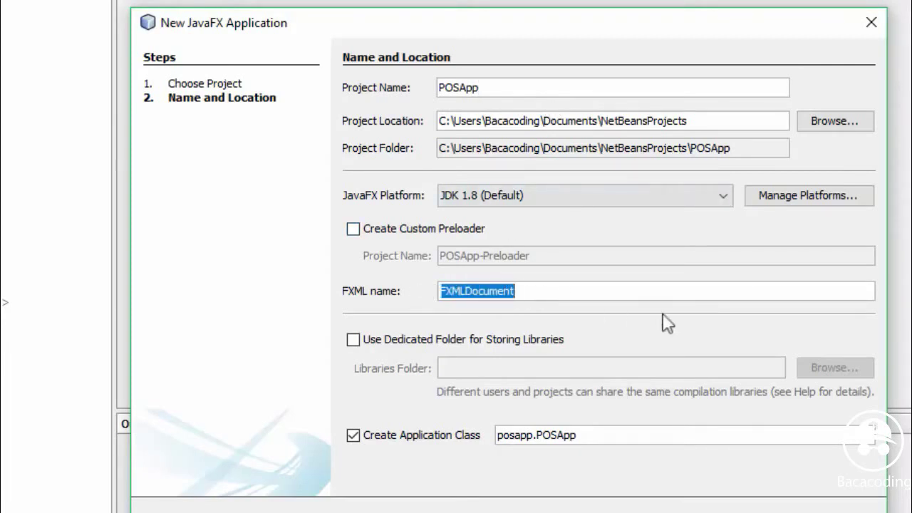
type("P")
key("BackSpace")
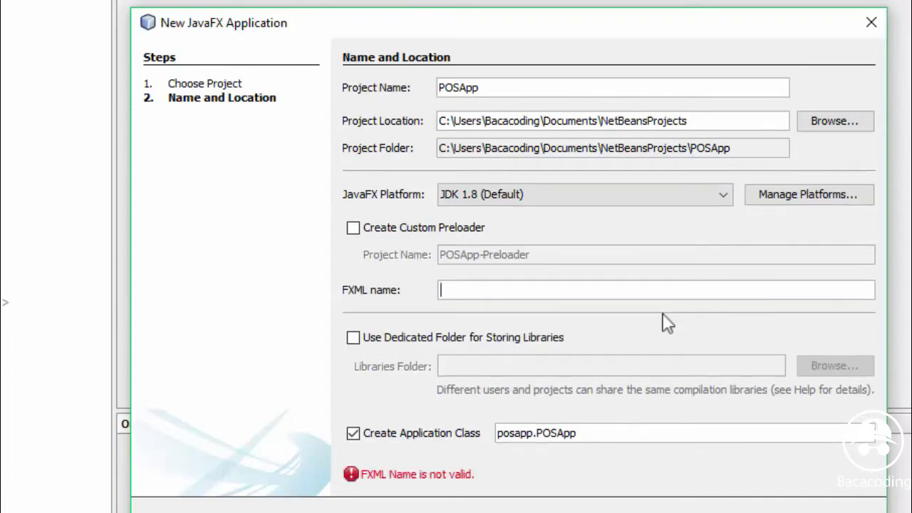
type("I")
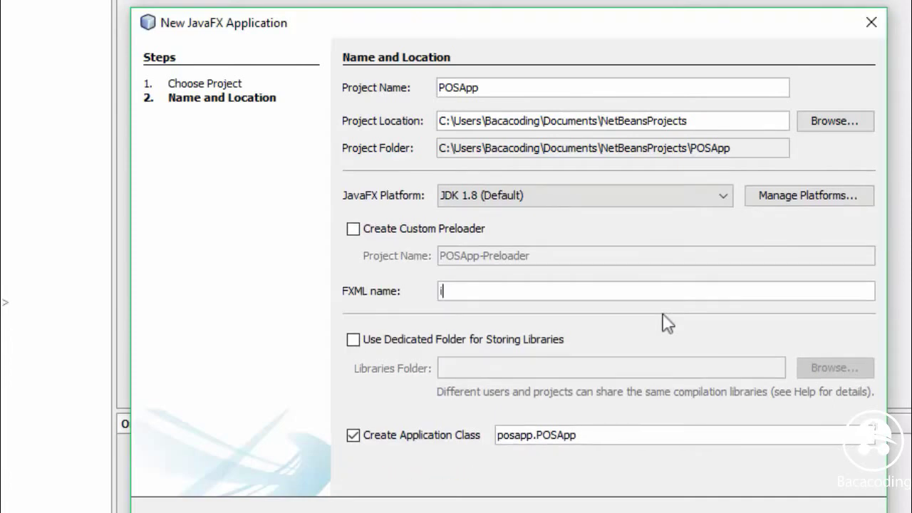
type("nterface")
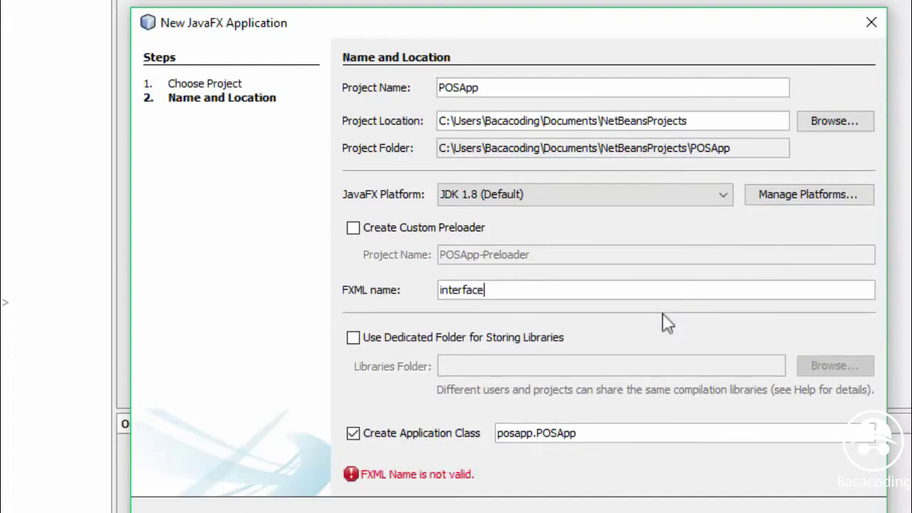
type("_home")
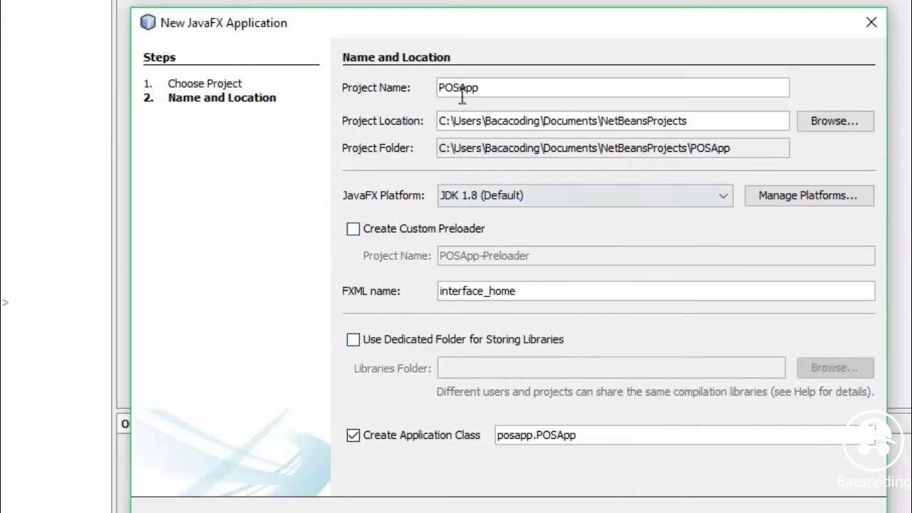
key("Return")
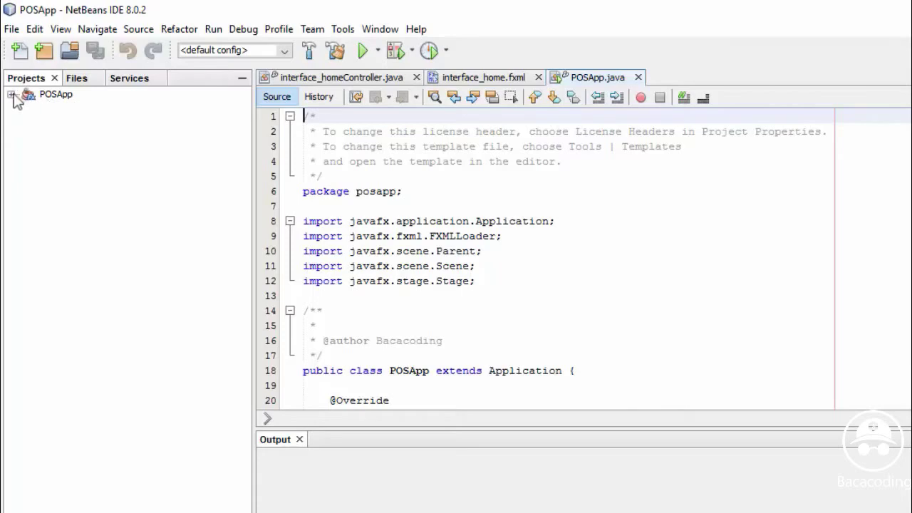
Expand POSApp > Source Packages > posapp and bring up interface_home.fxml's context menu
left_click(11, 95)
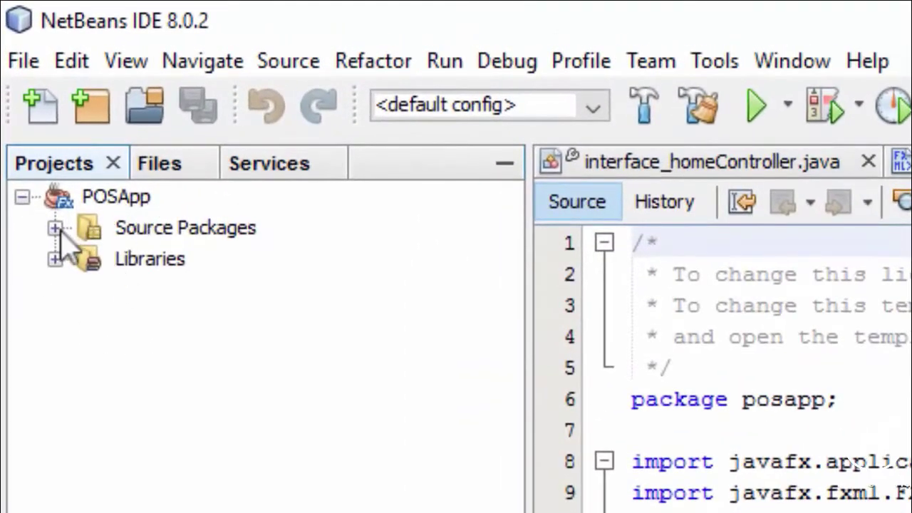
left_click(57, 228)
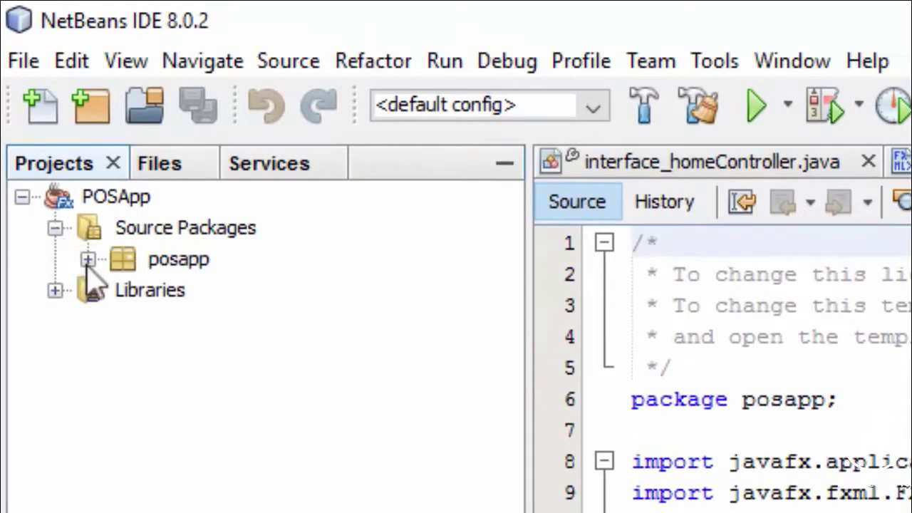
left_click(87, 261)
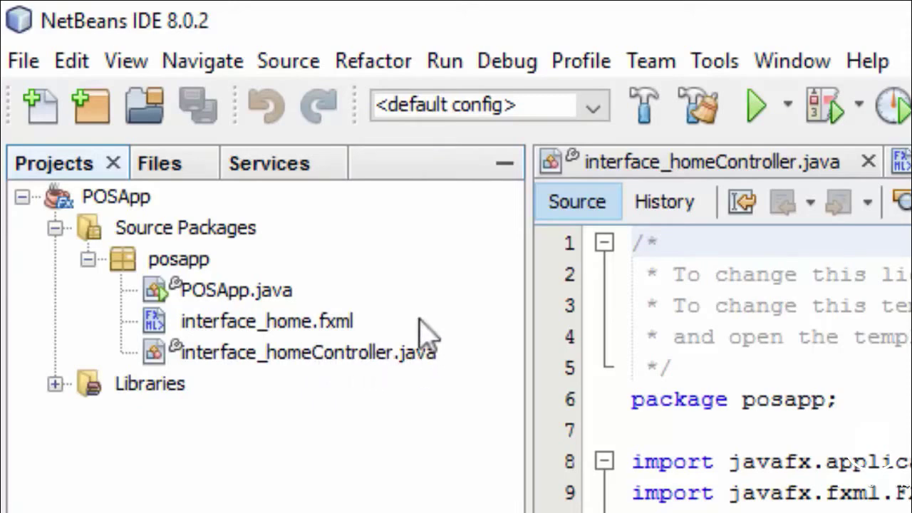
left_click(237, 331)
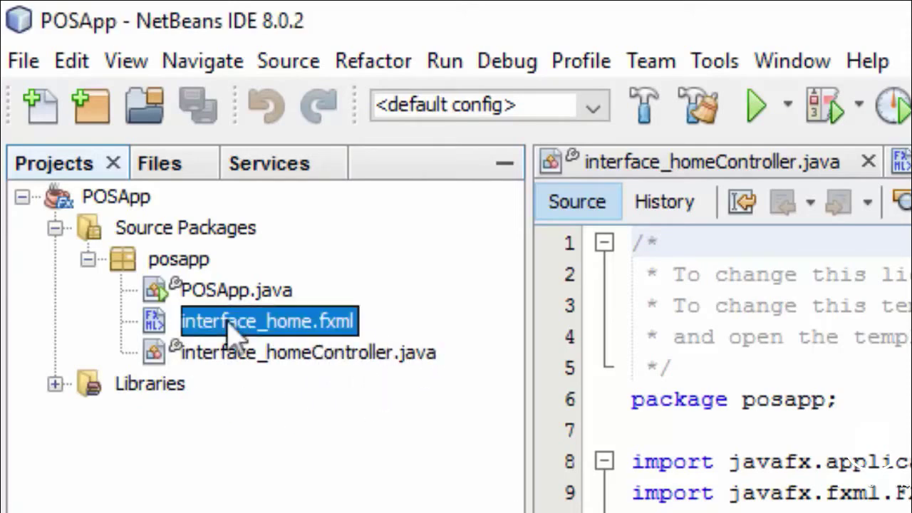
right_click(274, 331)
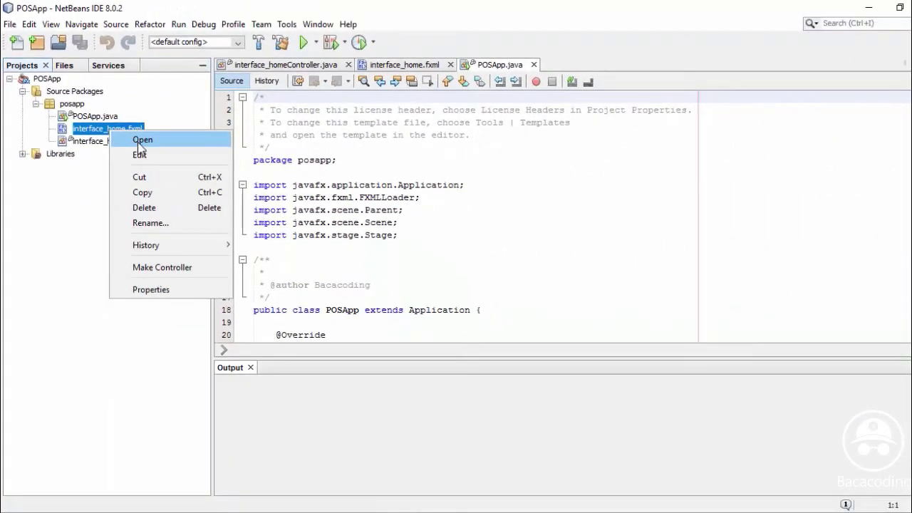
Open interface_home.fxml in Scene Builder from its context menu
left_click(139, 142)
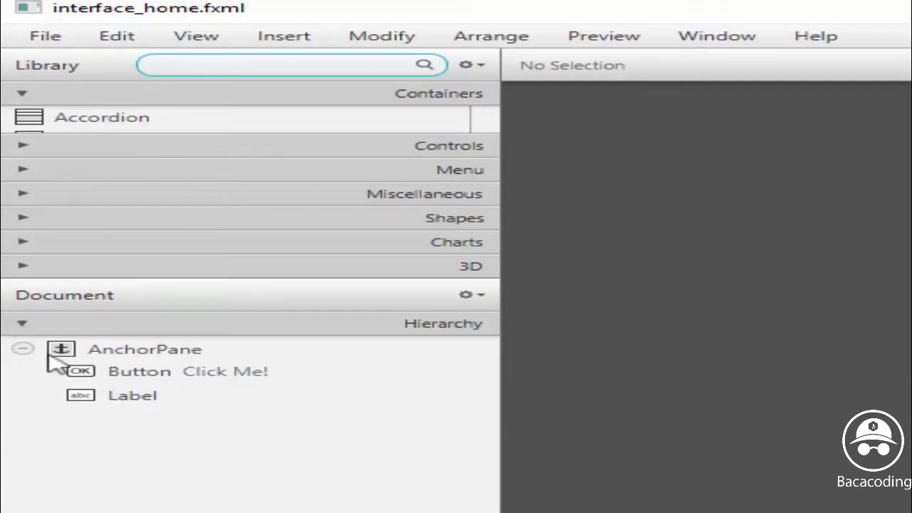
Delete the default AnchorPane root along with its Button and Label
left_click(23, 349)
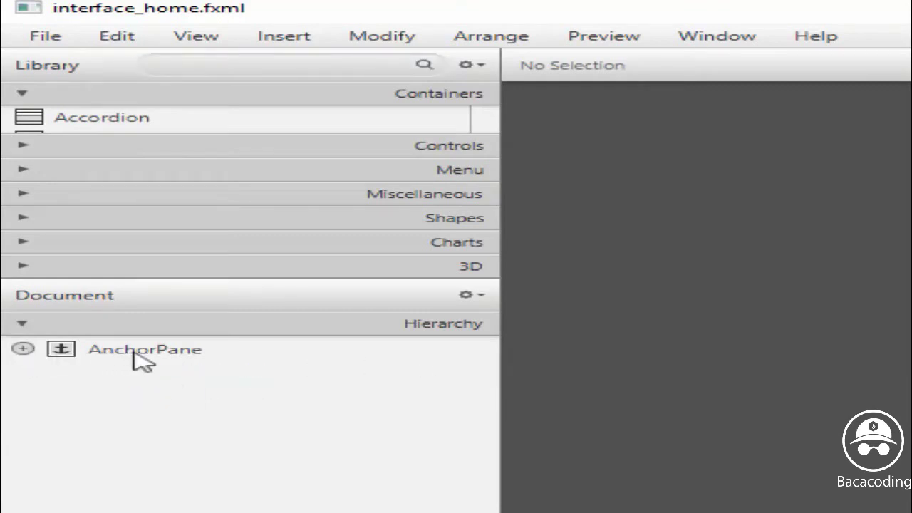
left_click(161, 357)
right_click(166, 358)
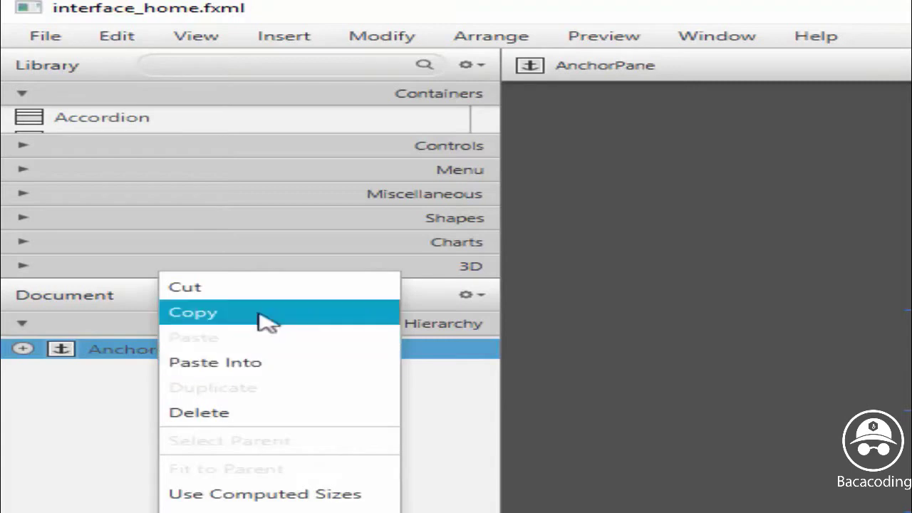
left_click(205, 419)
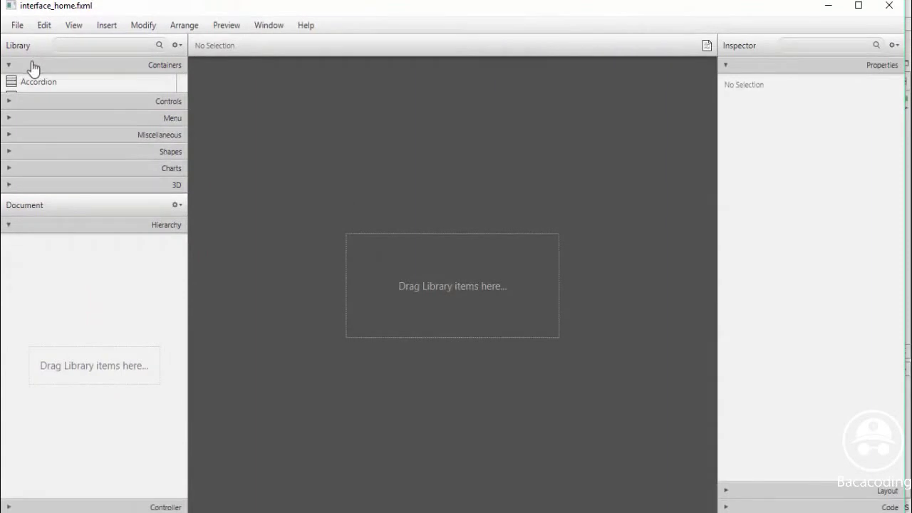
Drop a Pane from the Containers library onto the empty canvas as the new root
left_click(8, 66)
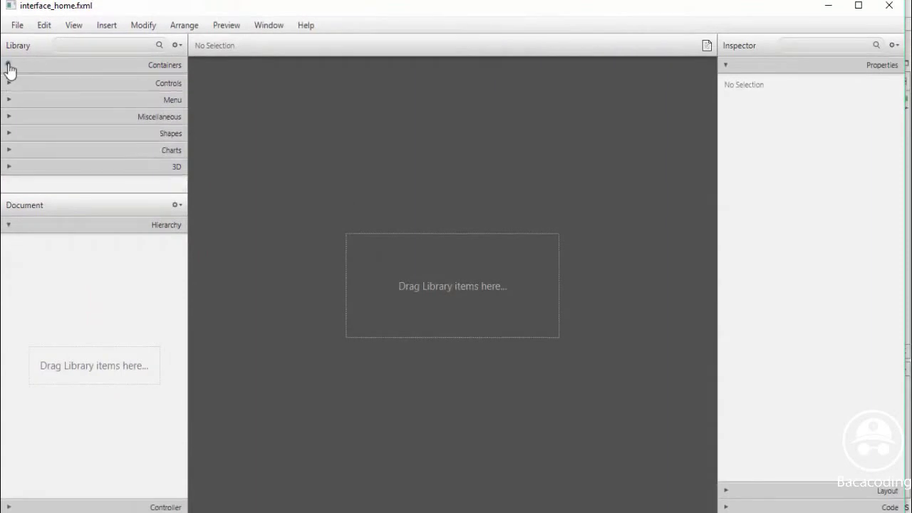
left_click(7, 66)
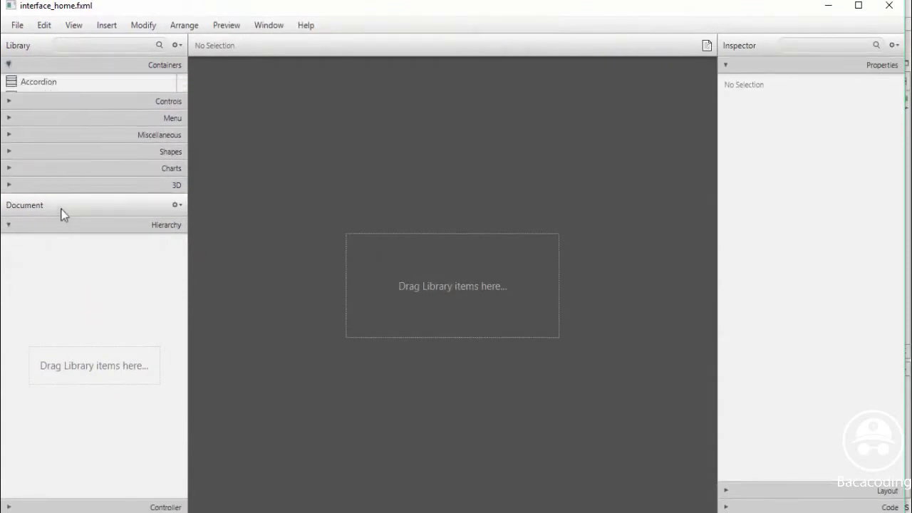
left_click_drag(81, 194, 78, 270)
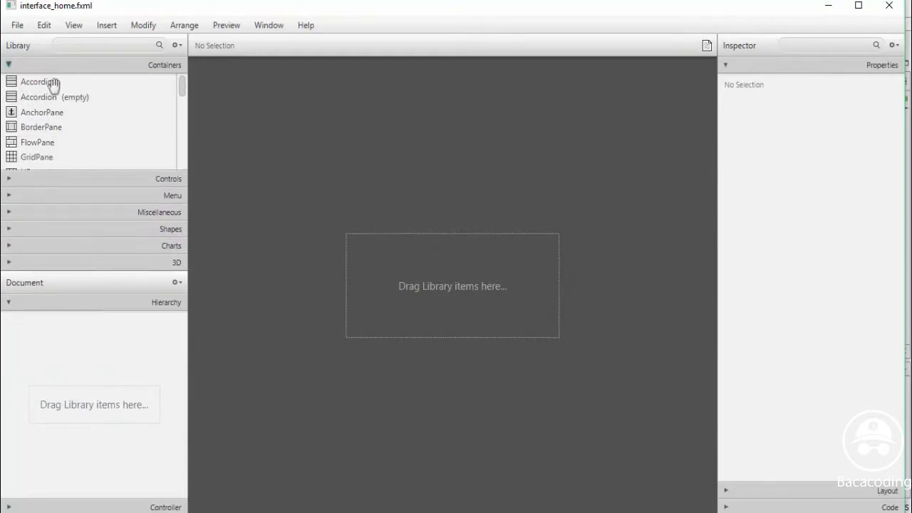
left_click_drag(185, 91, 154, 112)
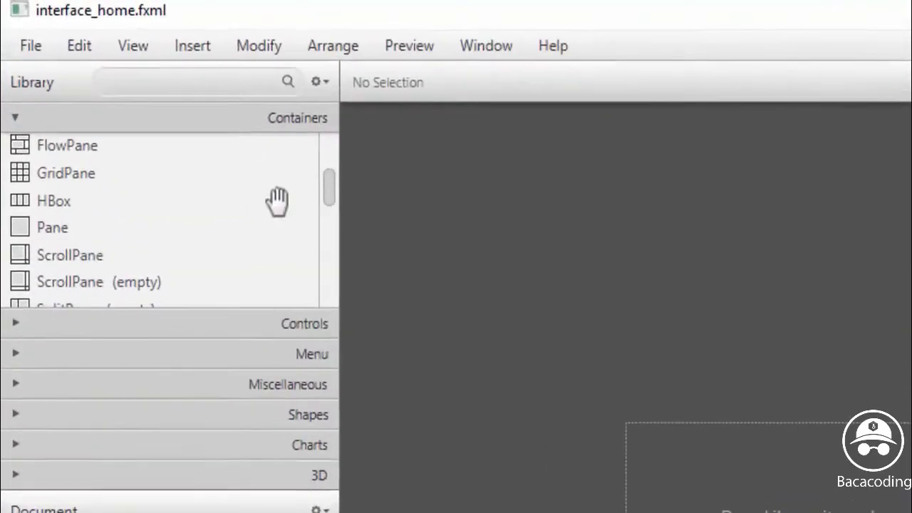
left_click(37, 224)
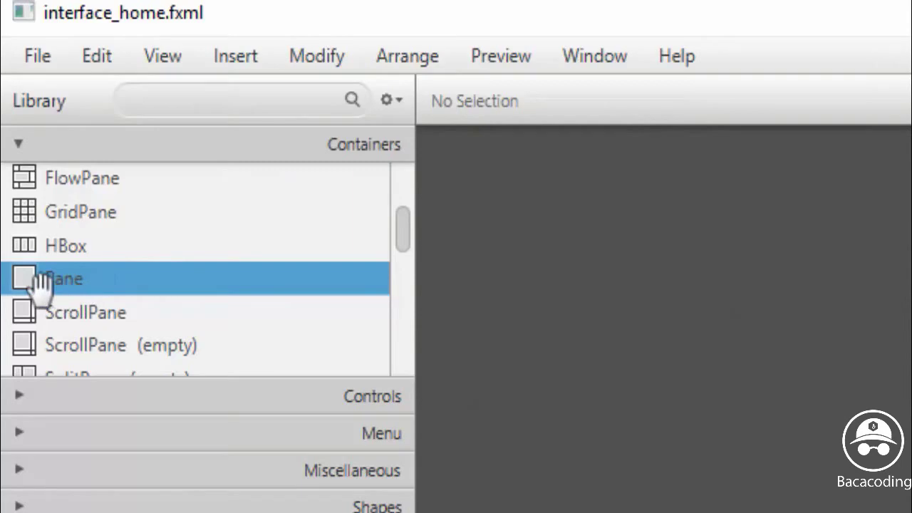
left_click_drag(95, 280, 889, 512)
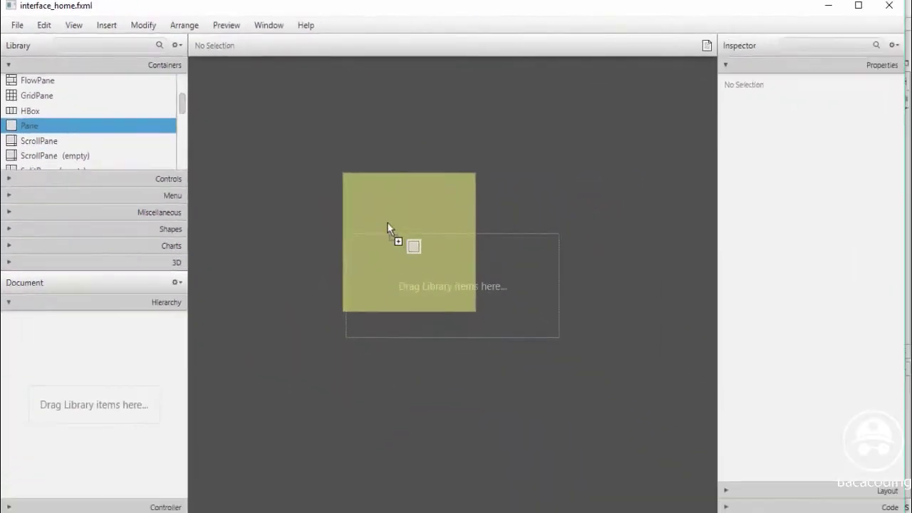
left_click_drag(387, 224, 116, 162)
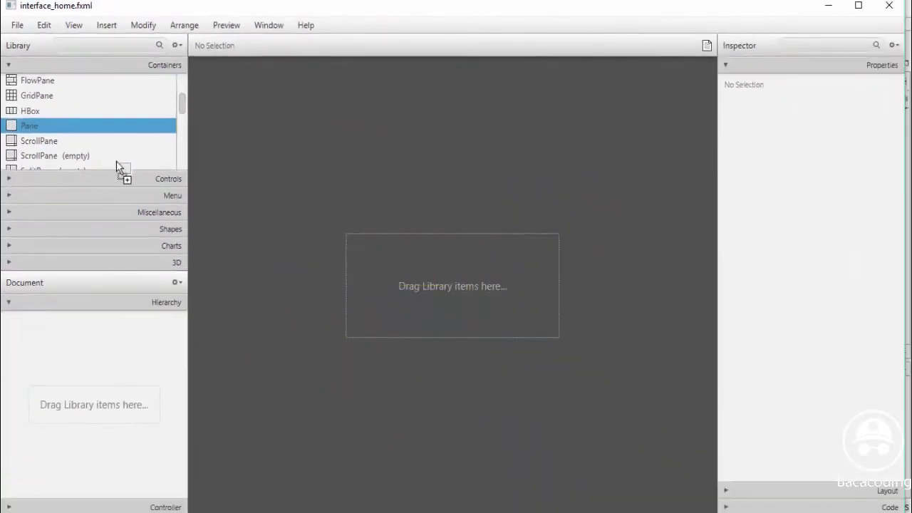
left_click_drag(216, 142, 462, 290)
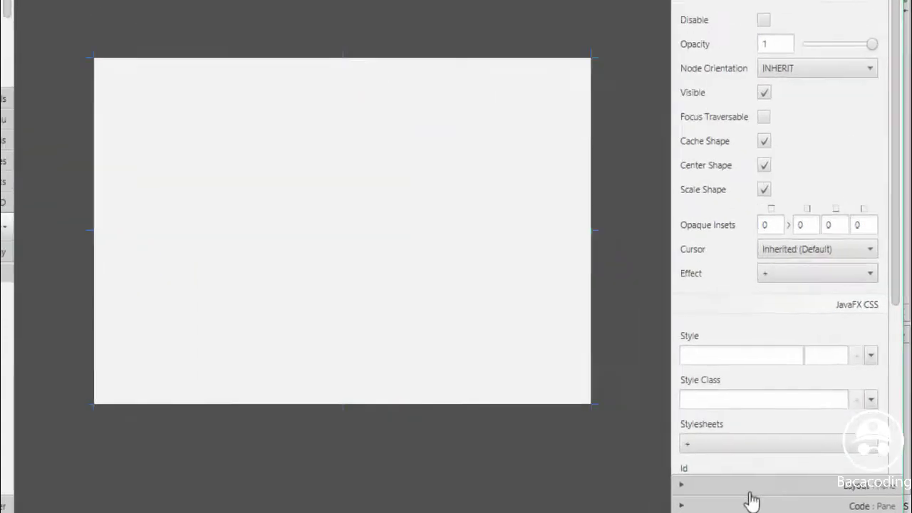
Set the Pane's preferred size to 775 × 512 in the Layout inspector
left_click(686, 486)
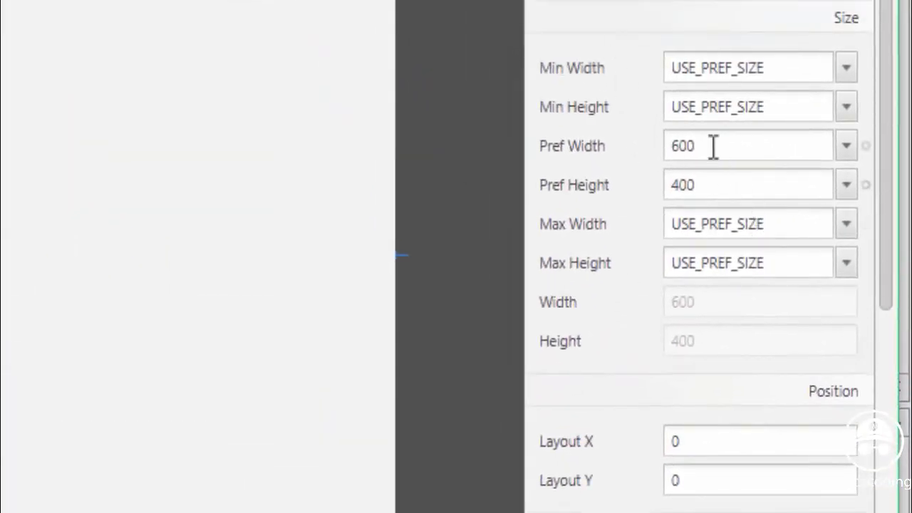
left_click(706, 145)
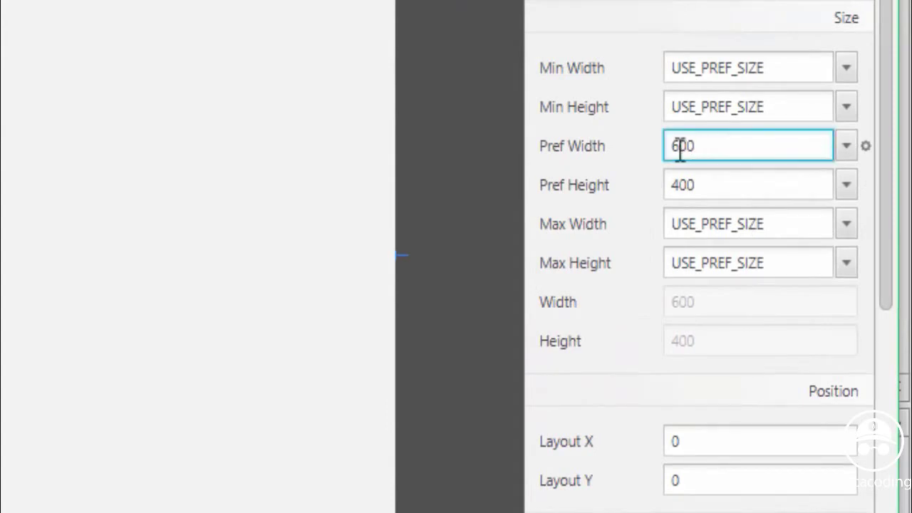
double_click(680, 147)
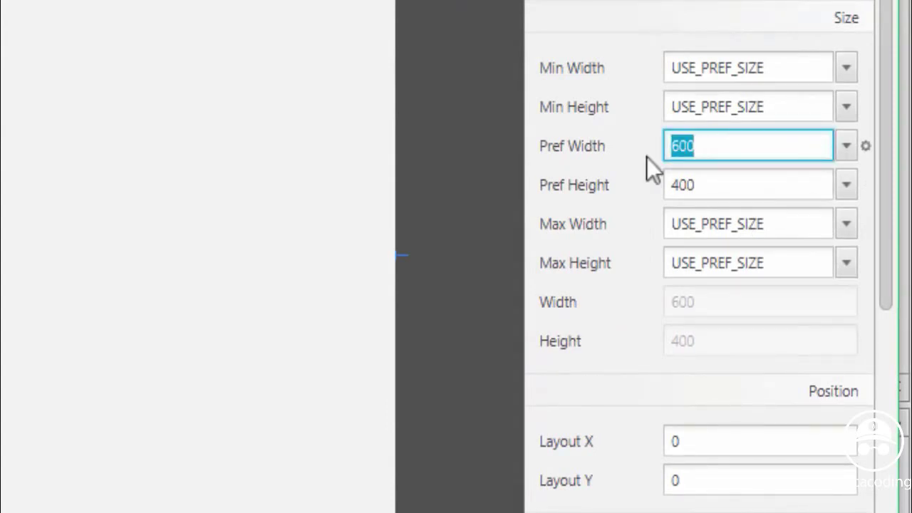
type("775")
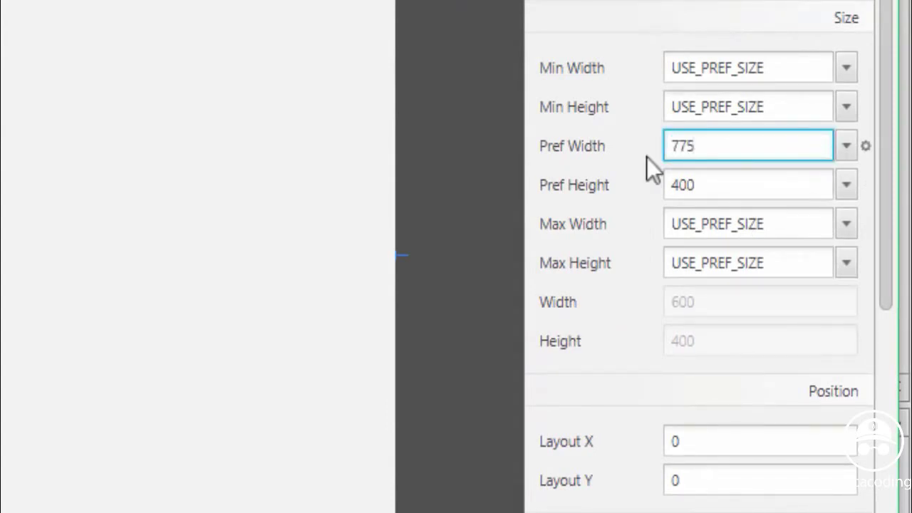
double_click(676, 184)
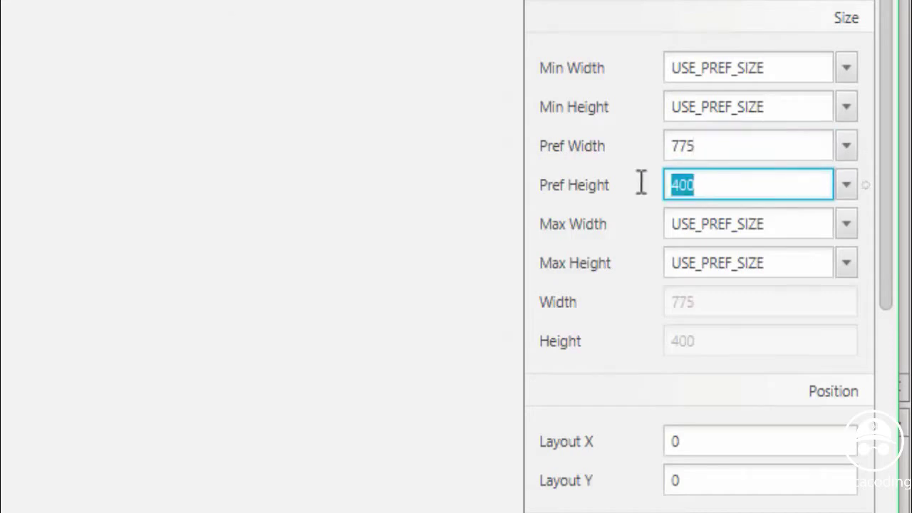
type("512")
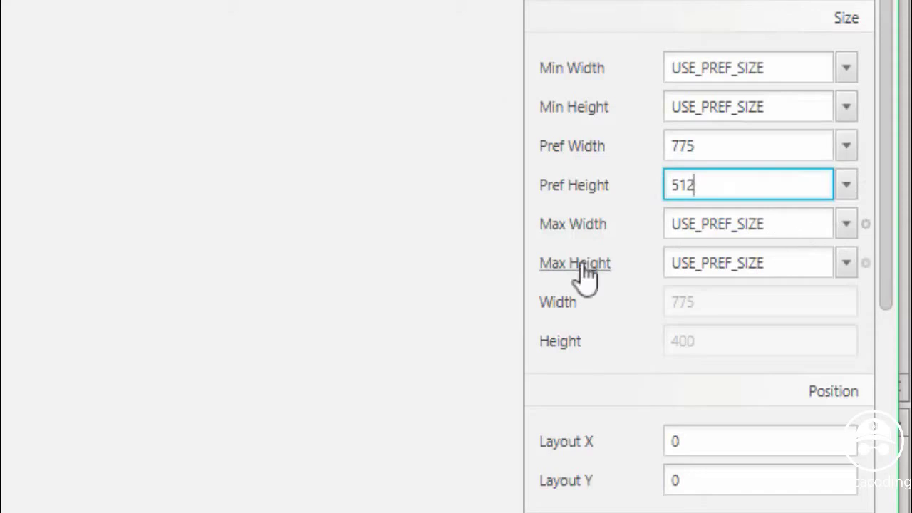
Set the Pane's Max Width and Max Height to MAX_VALUE
left_click(845, 224)
left_click(801, 268)
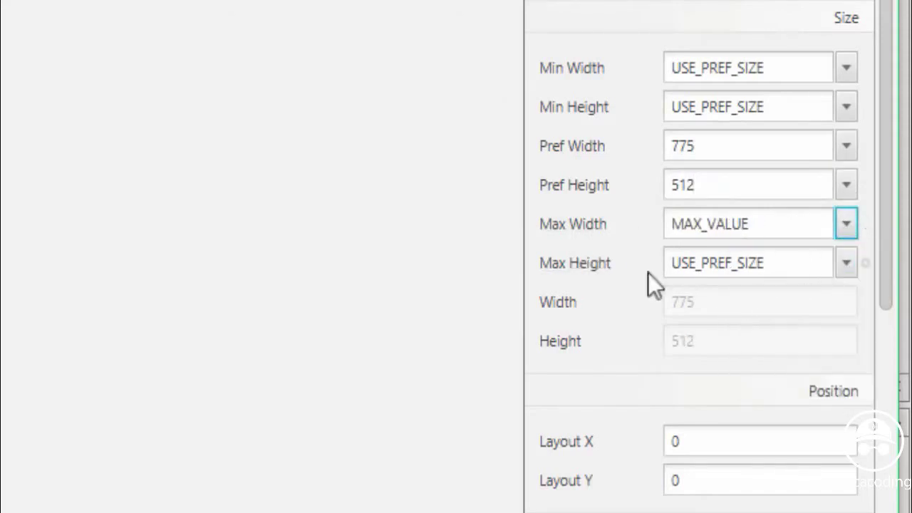
left_click(847, 265)
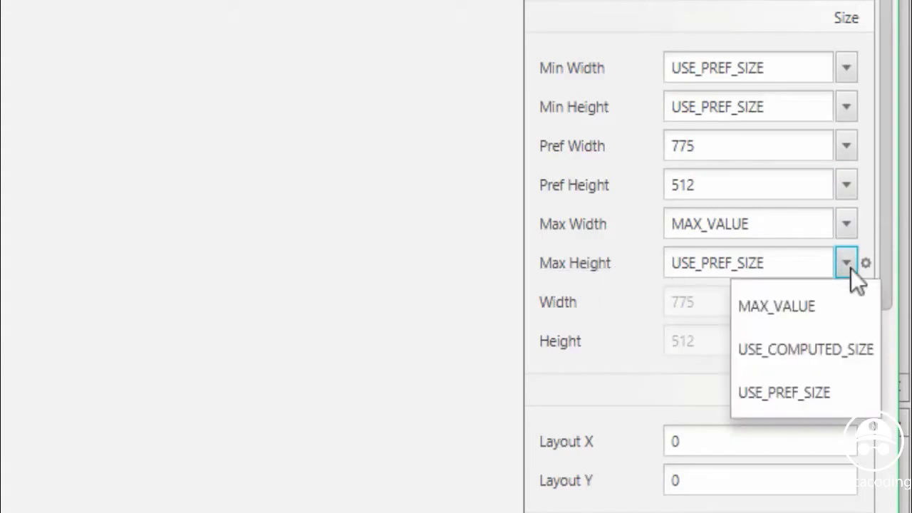
left_click(795, 312)
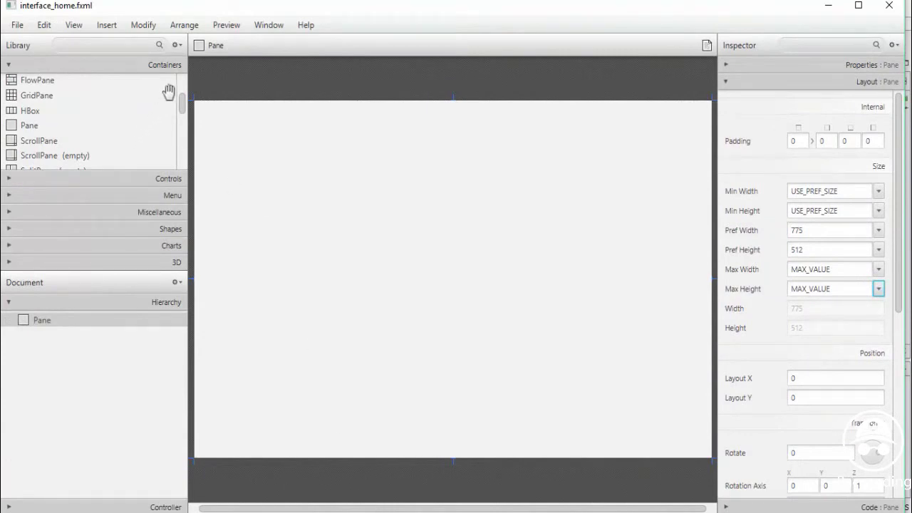
Place a MenuBar from the Controls library at the top edge of the Pane
left_click(8, 183)
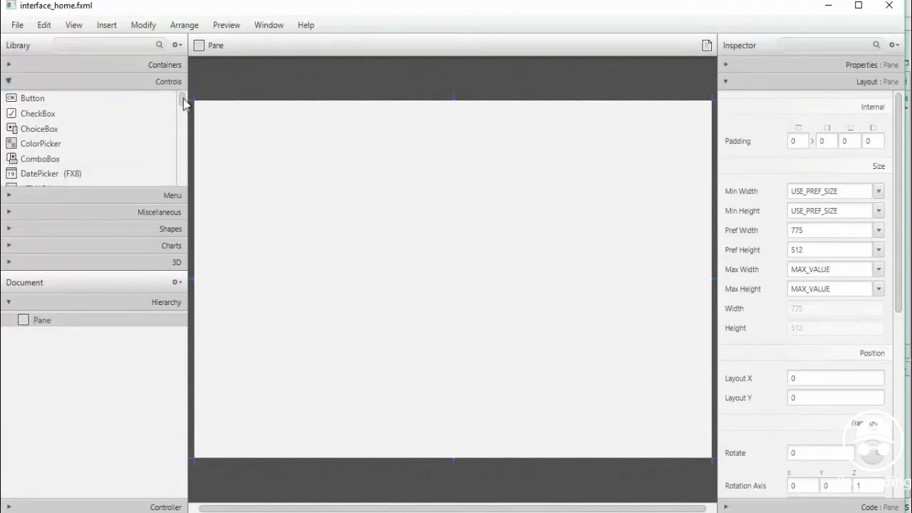
left_click_drag(183, 104, 186, 130)
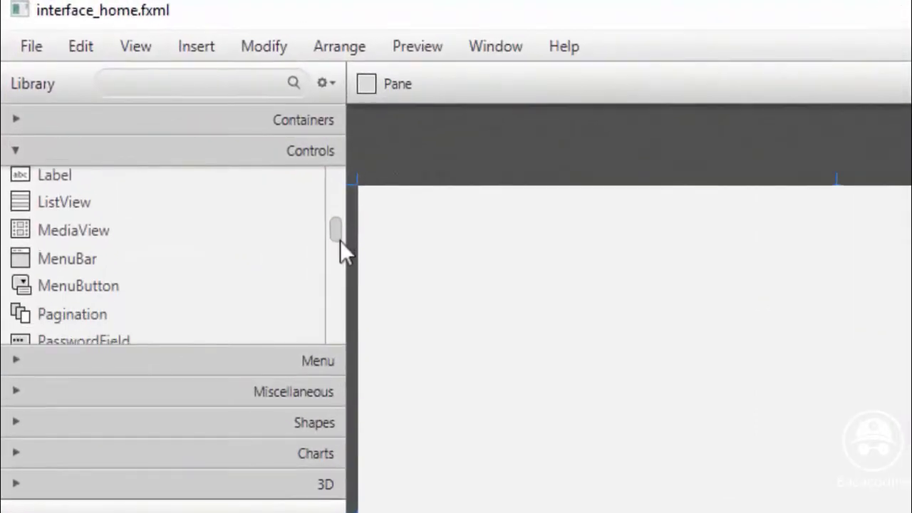
left_click_drag(339, 242, 340, 246)
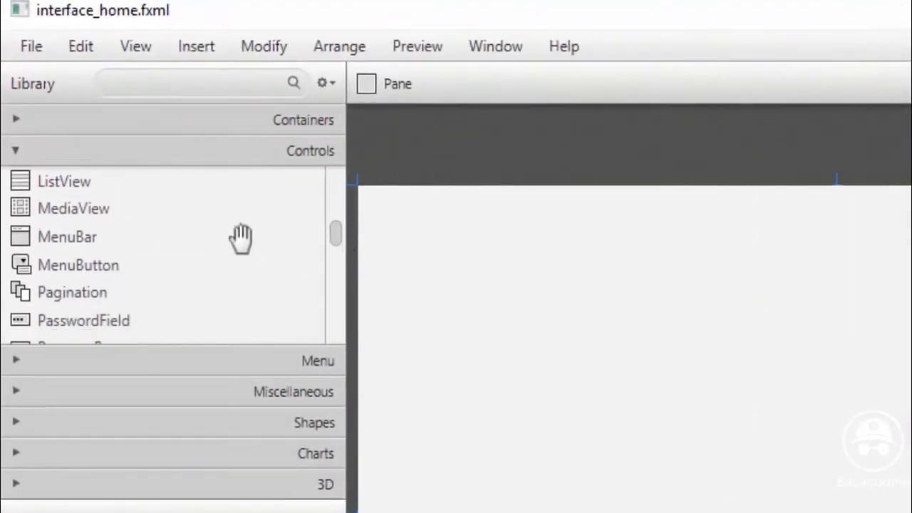
left_click(61, 241)
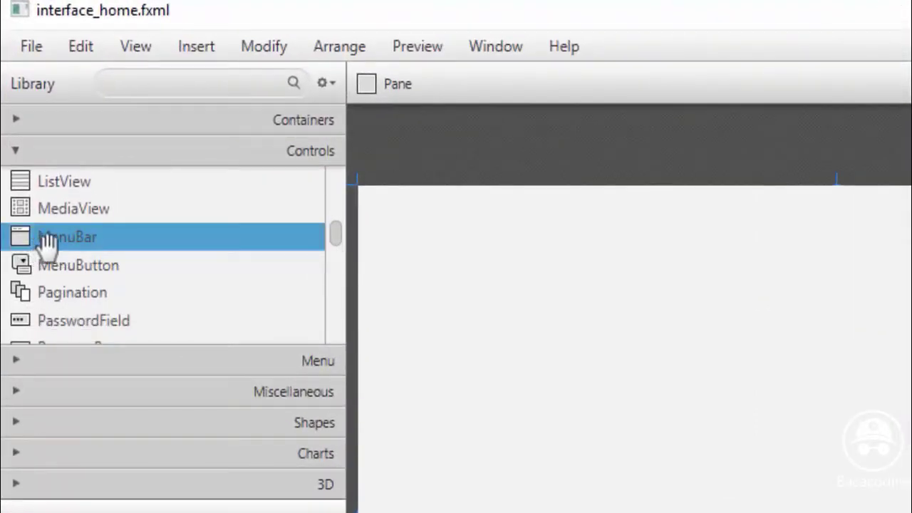
left_click_drag(47, 241, 483, 254)
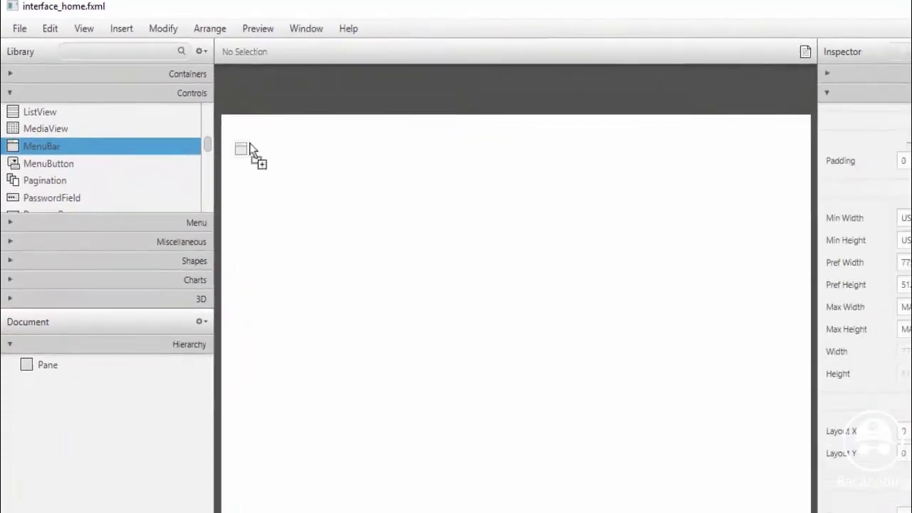
left_click_drag(288, 150, 282, 124)
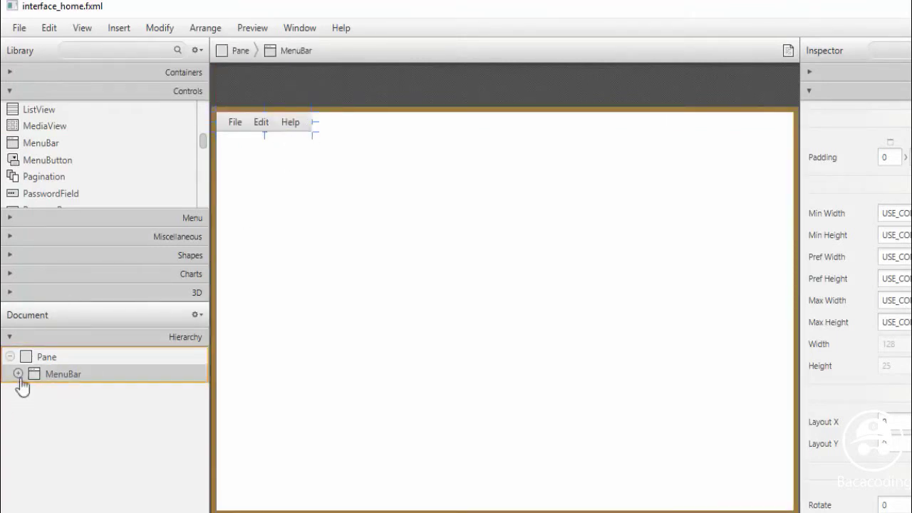
Expand the MenuBar in the Hierarchy and bring up the Help menu's actions
left_click(19, 378)
left_click(19, 378)
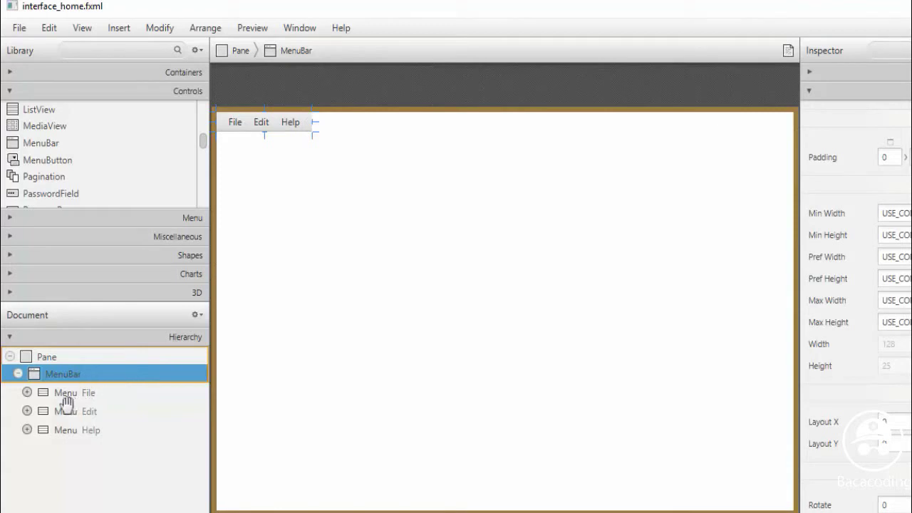
right_click(57, 432)
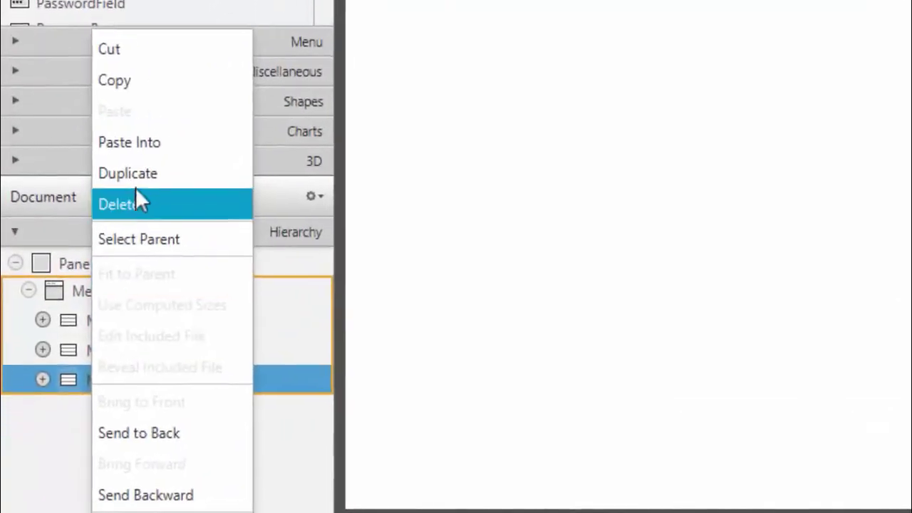
Duplicate the Help menu three times, giving four Help menus after File and Edit
left_click(144, 154)
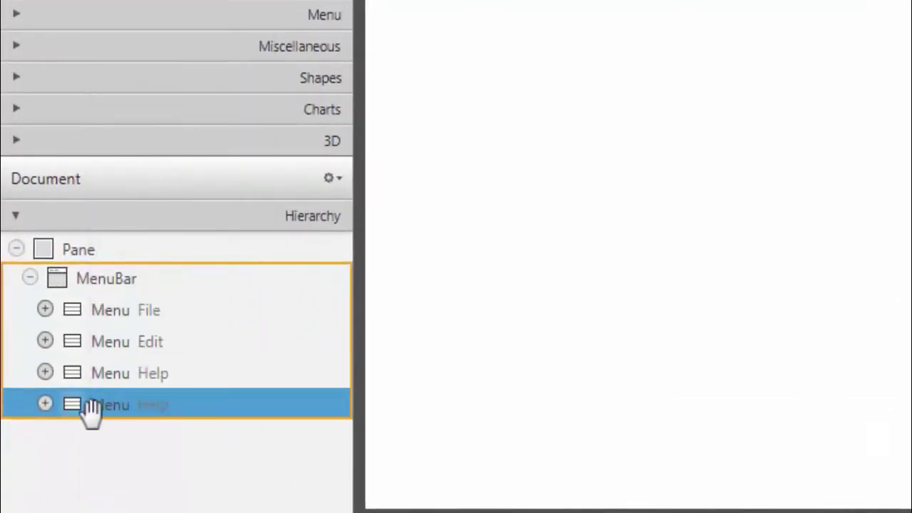
right_click(91, 407)
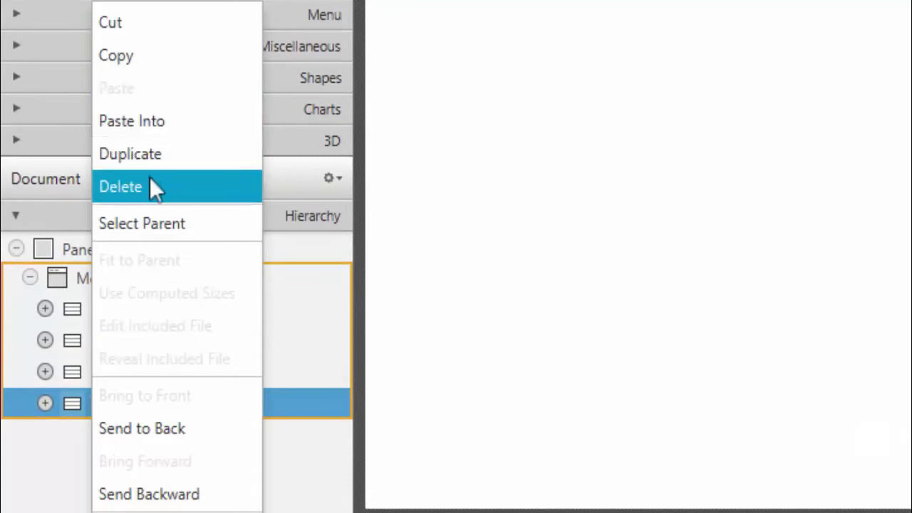
left_click(134, 154)
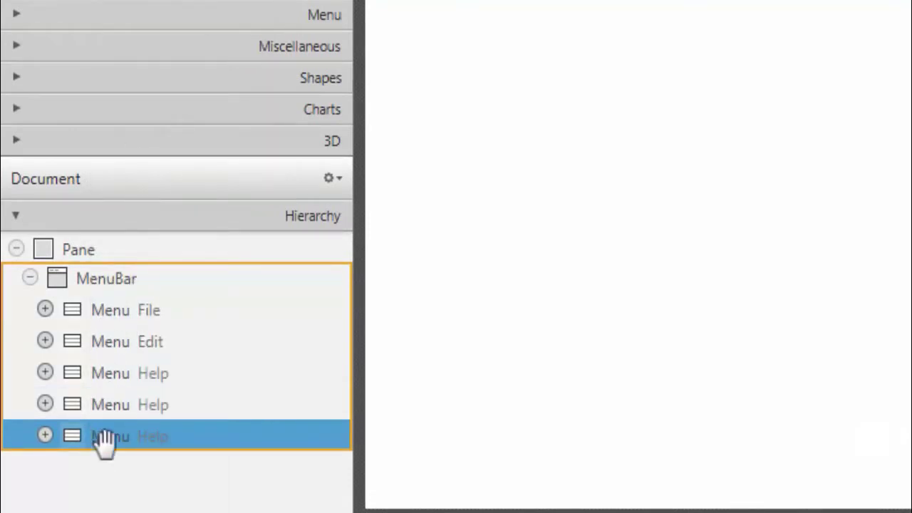
right_click(103, 443)
left_click(142, 154)
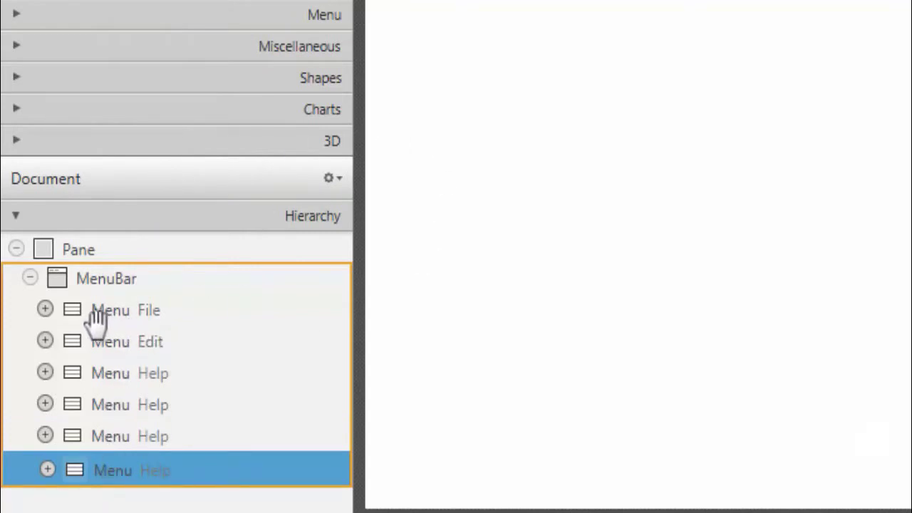
Keep File and rename the next menus to Data Barang and Data Transaksi
double_click(148, 310)
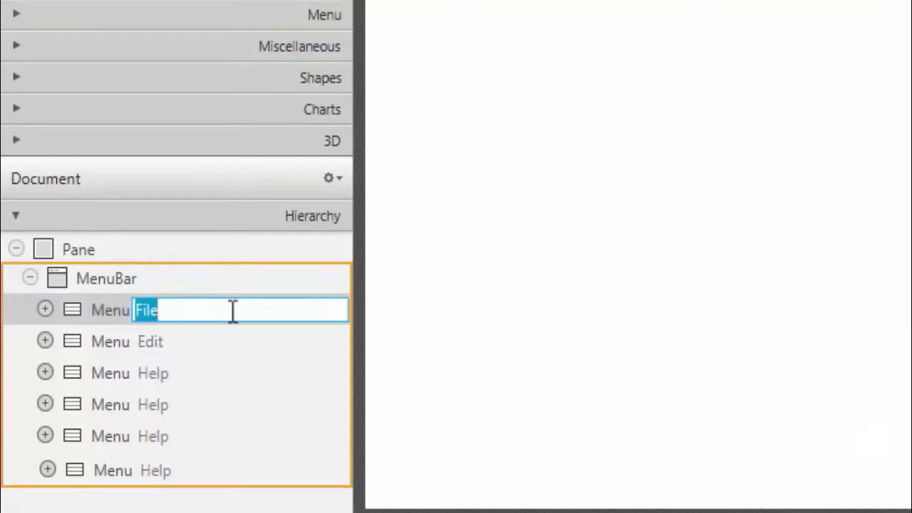
key("Return")
double_click(190, 341)
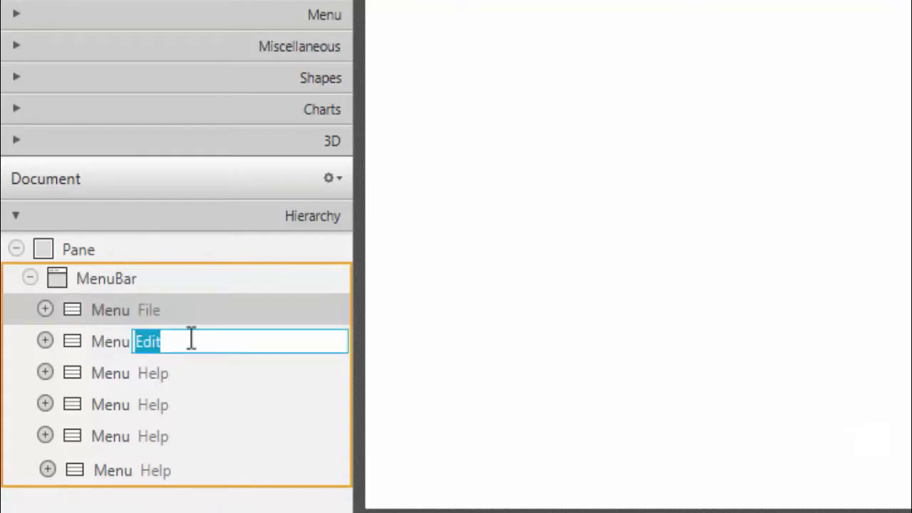
type("Data Barang")
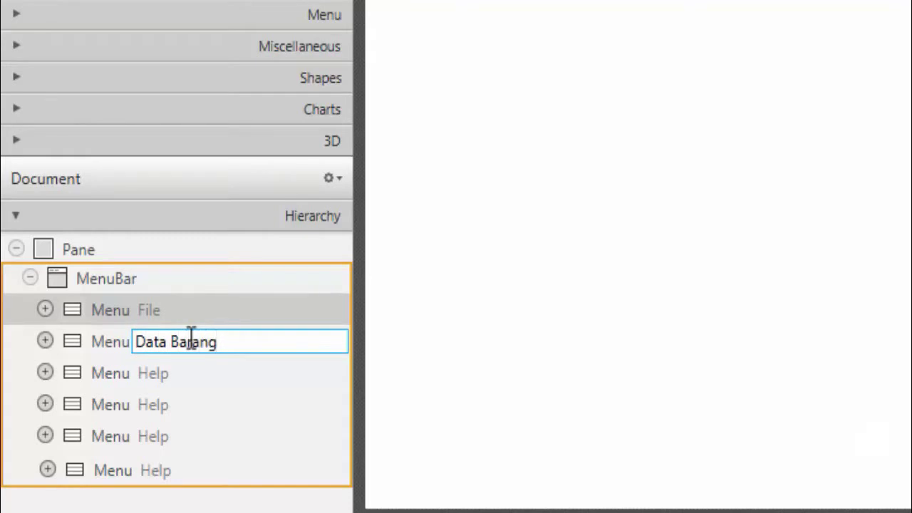
key("Return")
double_click(163, 379)
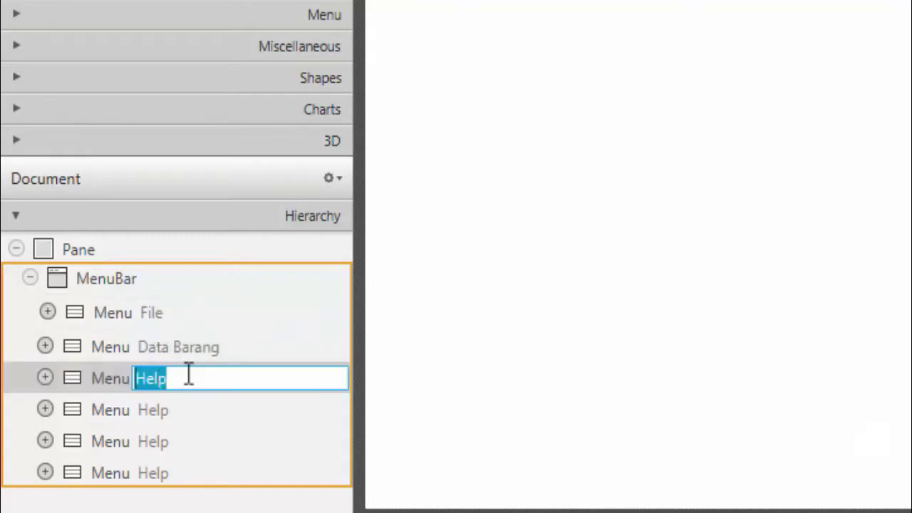
type("Data Tra")
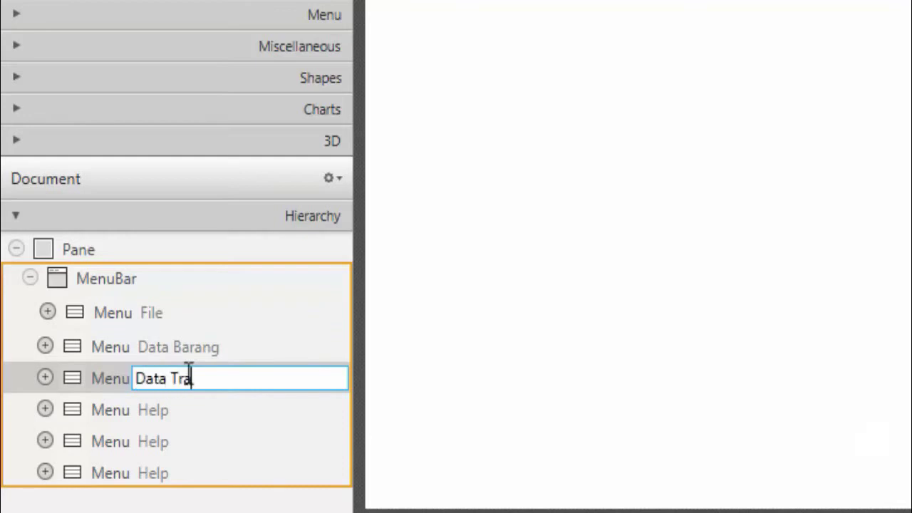
type("nsaksi")
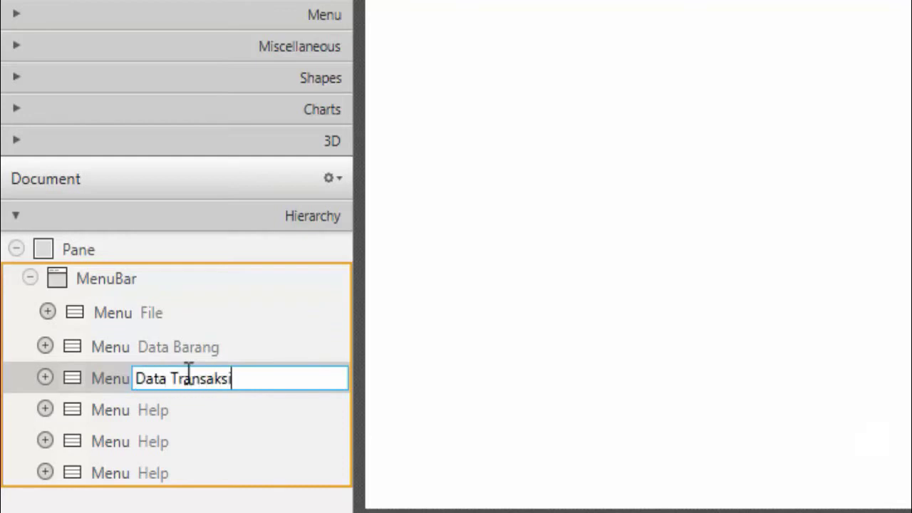
key("Return")
Rename the remaining Help menus to Data Member, Data Pegawai and Laporan
double_click(178, 411)
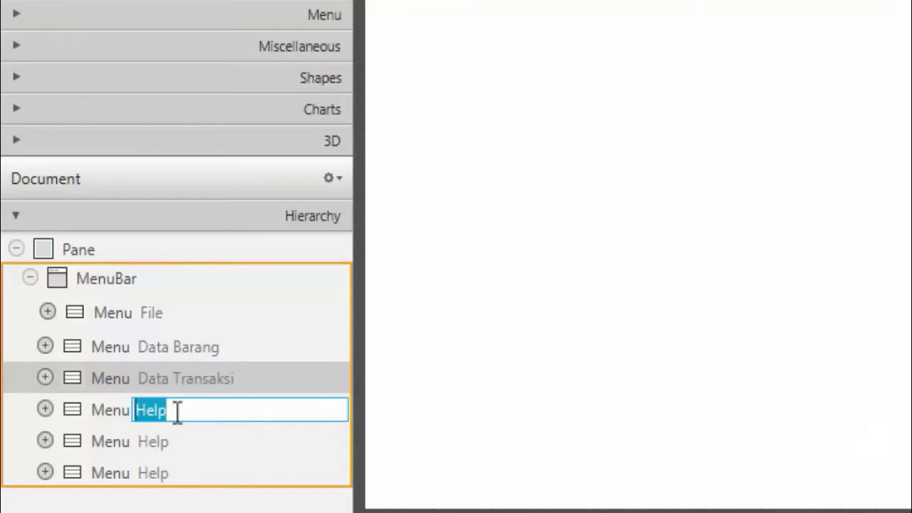
type("Data")
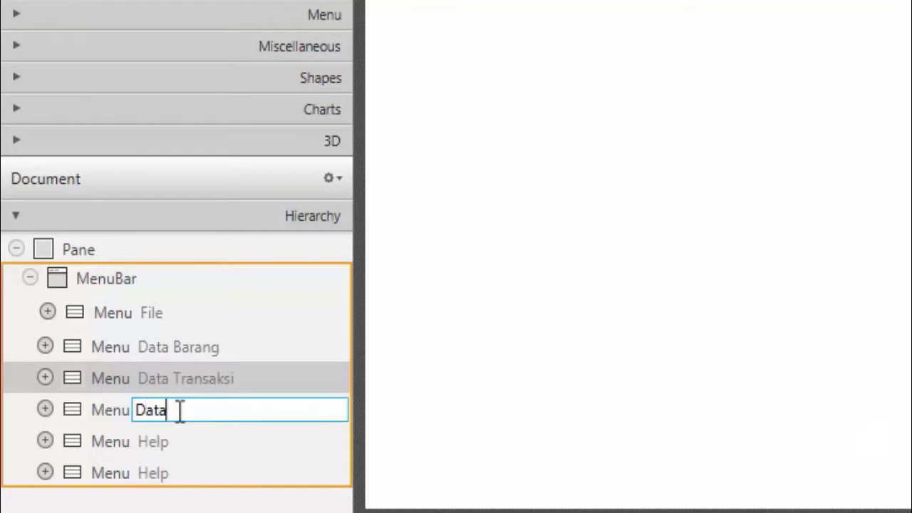
type(" Meme")
key("Return")
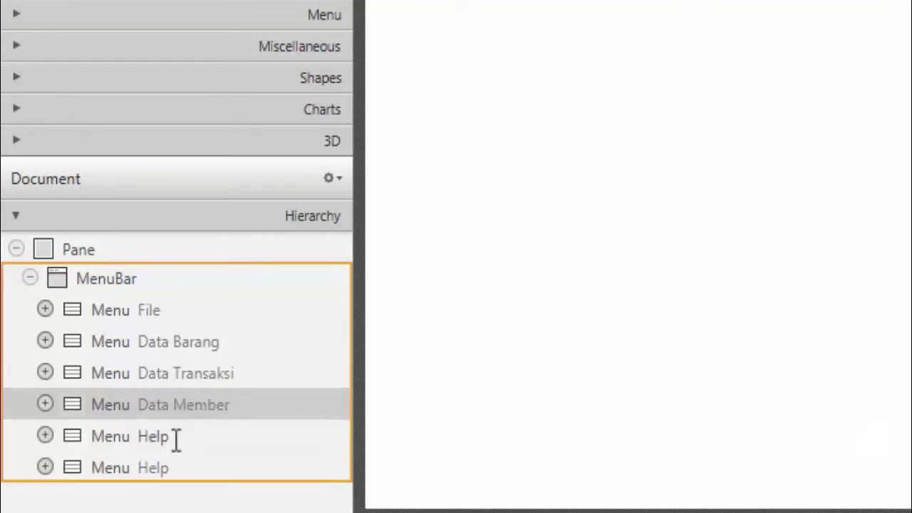
double_click(189, 436)
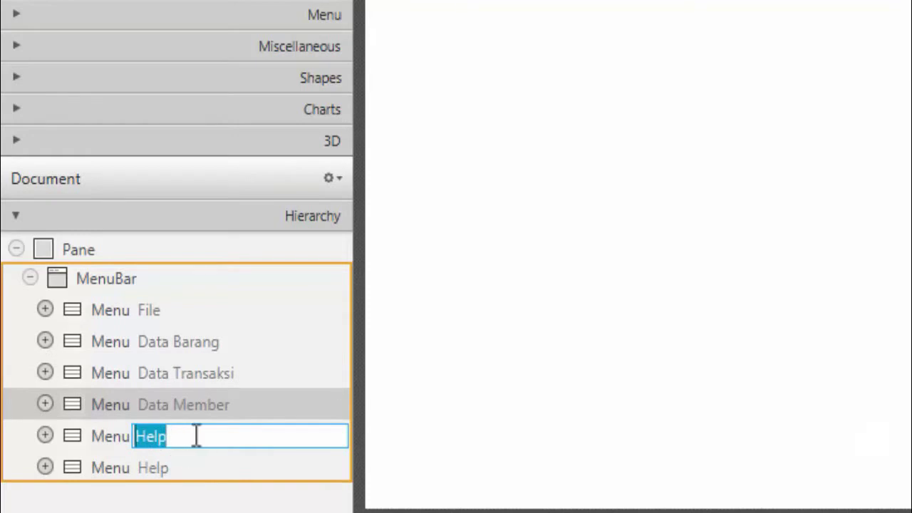
type("Data p")
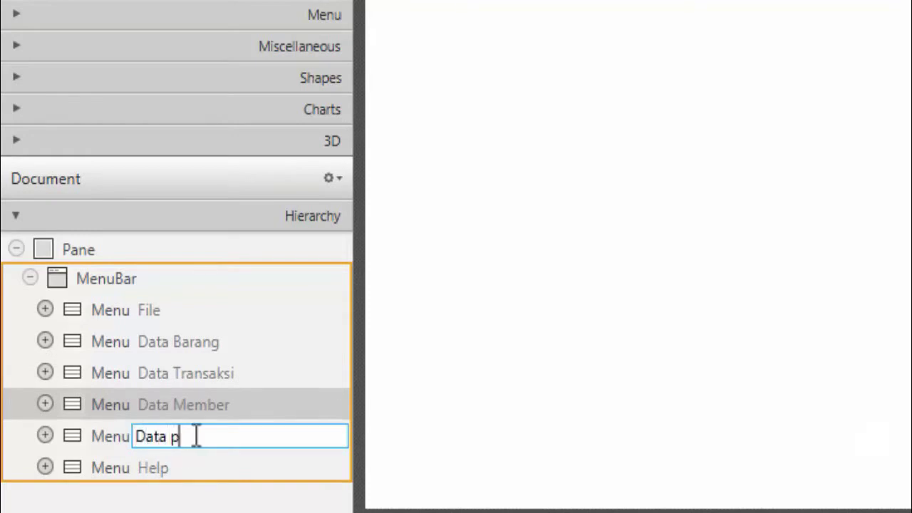
key("BackSpace")
type("Pegawai")
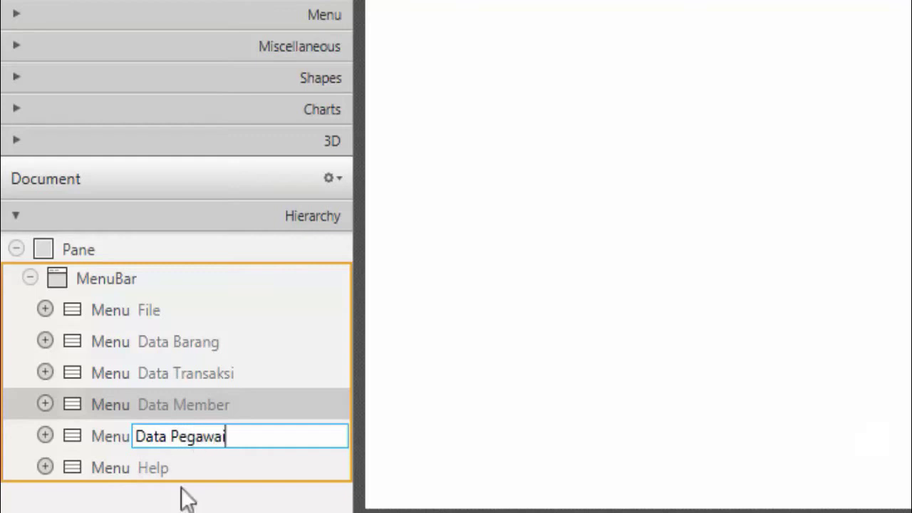
key("Return")
double_click(171, 471)
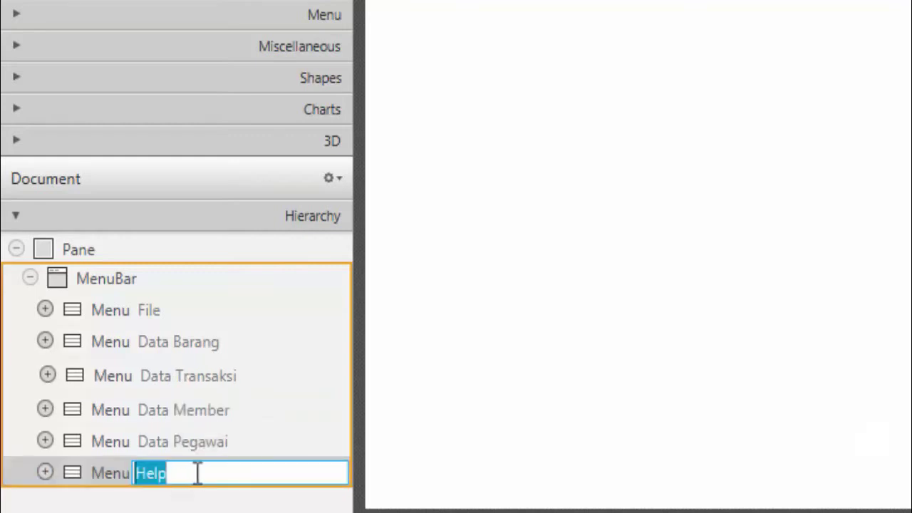
type("Lapor")
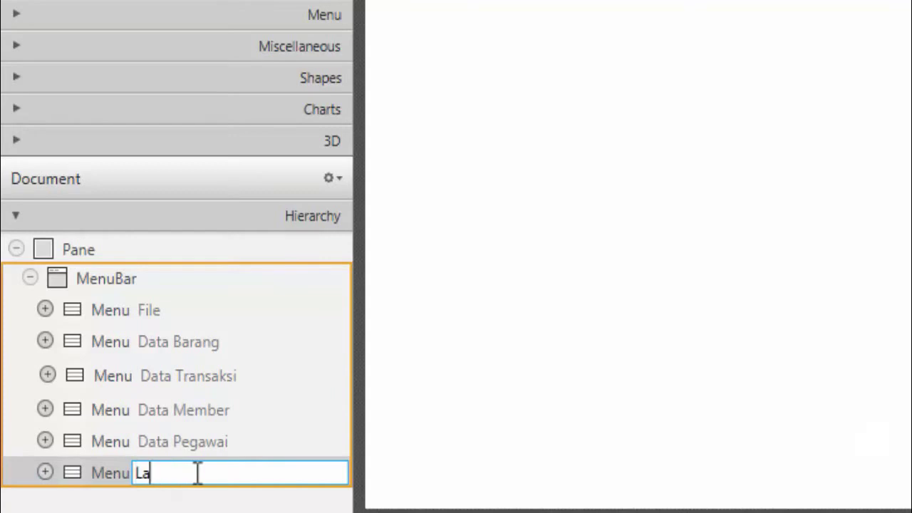
type("an")
key("Return")
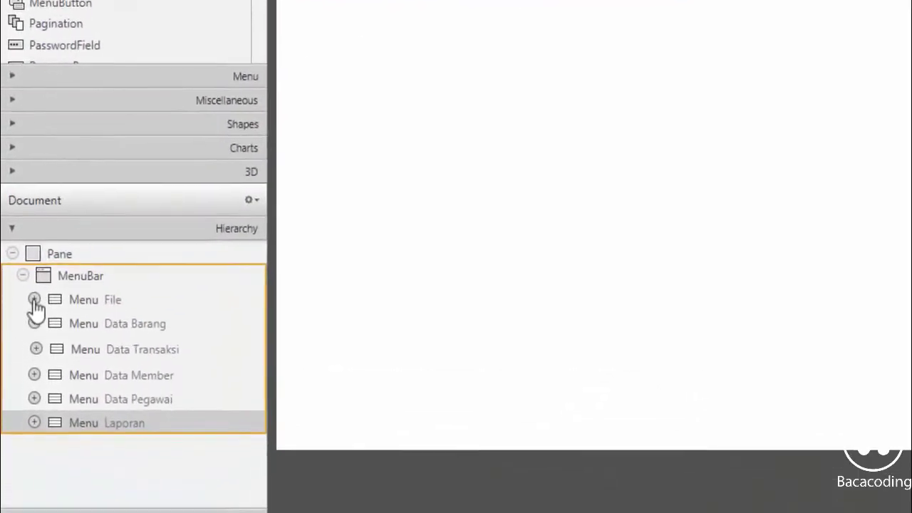
Duplicate the File menu's Close item twice, giving three items
left_click(27, 393)
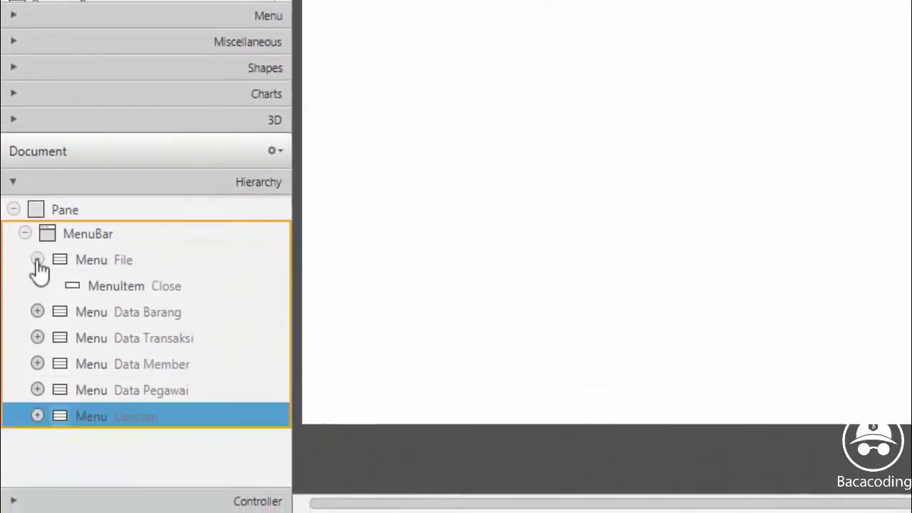
left_click(109, 288)
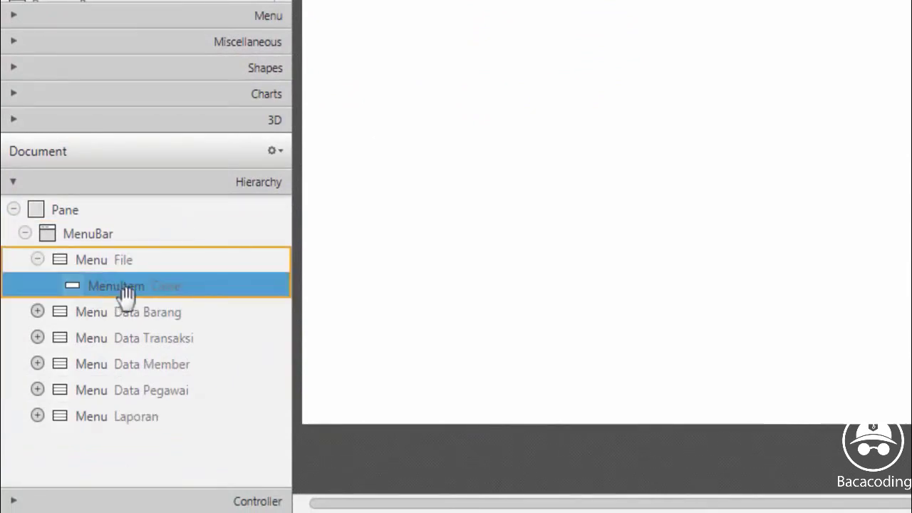
right_click(112, 288)
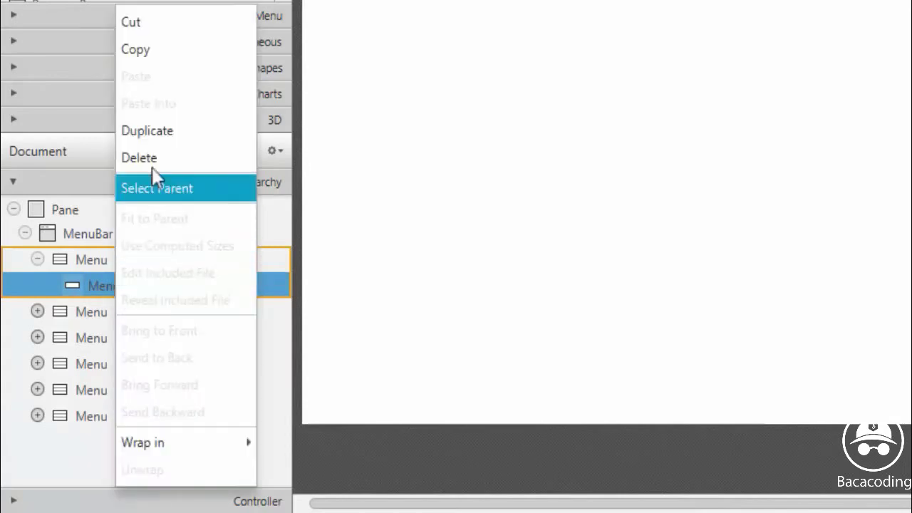
left_click(152, 132)
right_click(104, 315)
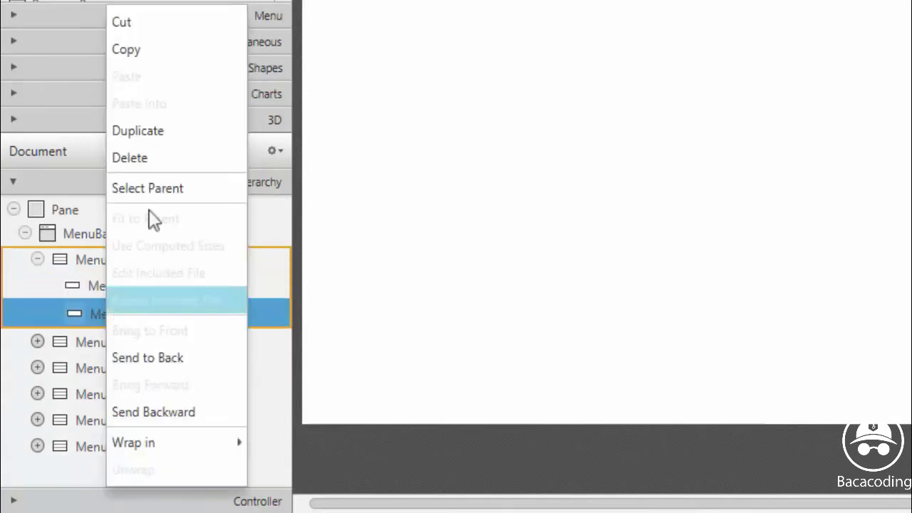
left_click(159, 134)
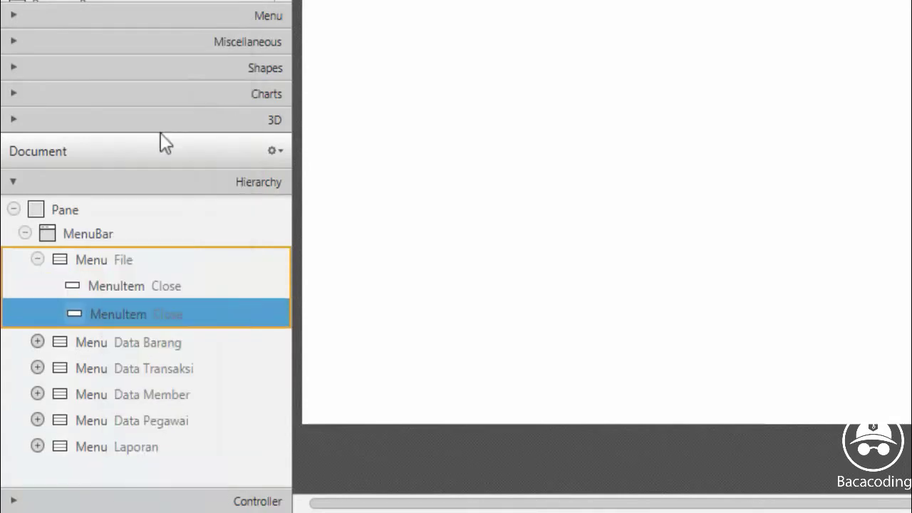
Rename the three File items to Tampilan Awal, Log Out and Exit
left_click(122, 289)
left_click(163, 285)
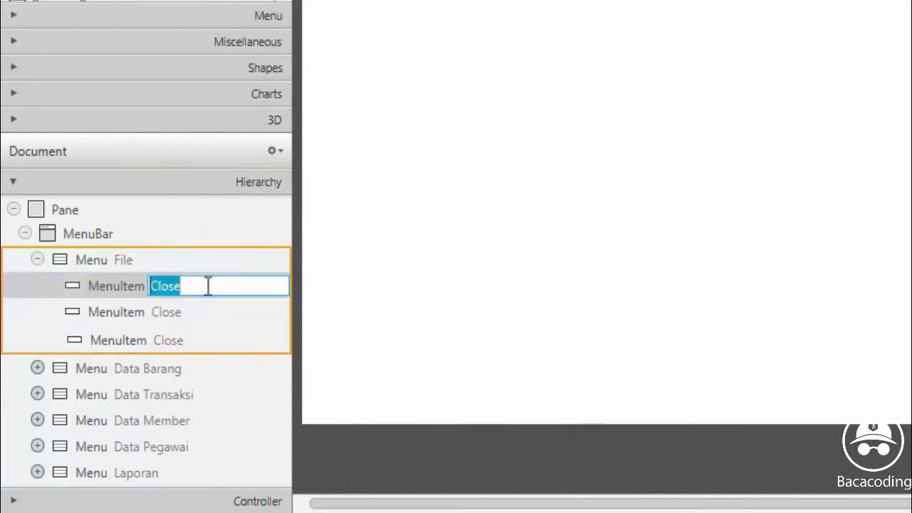
type("Tampilan Awa")
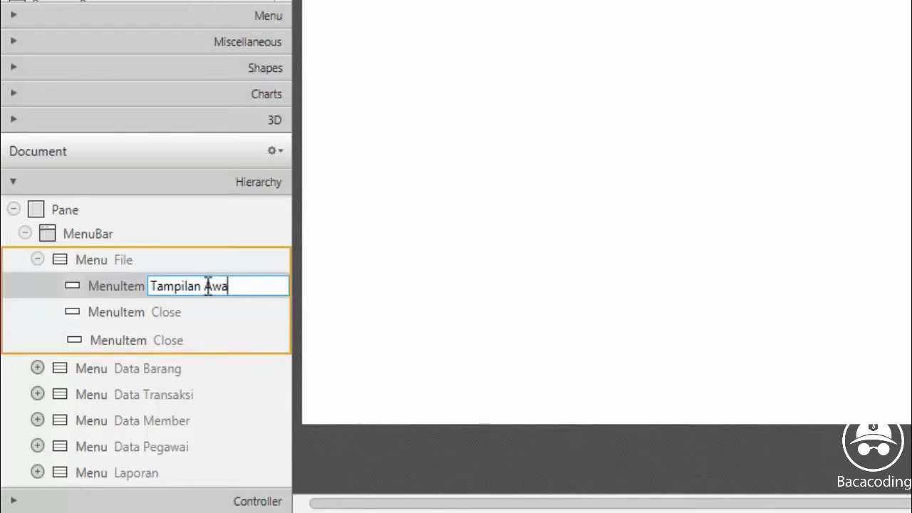
type("l")
key("Return")
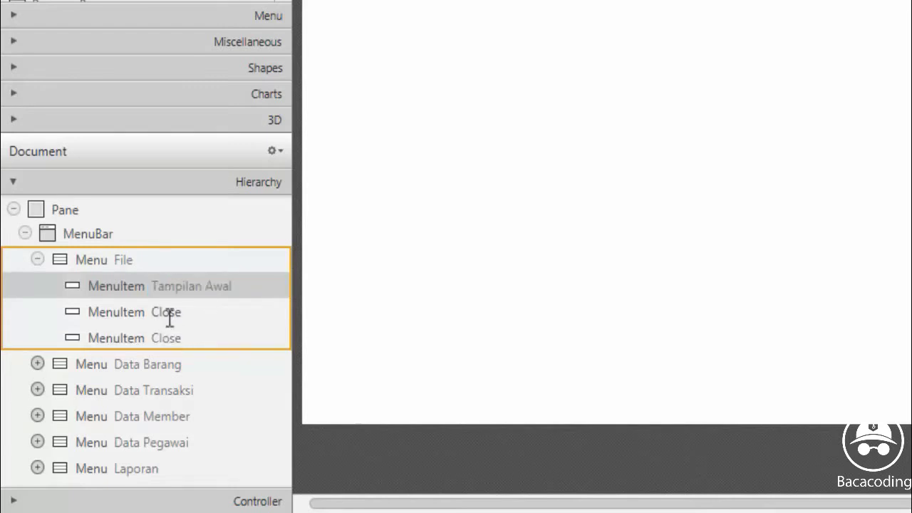
double_click(171, 312)
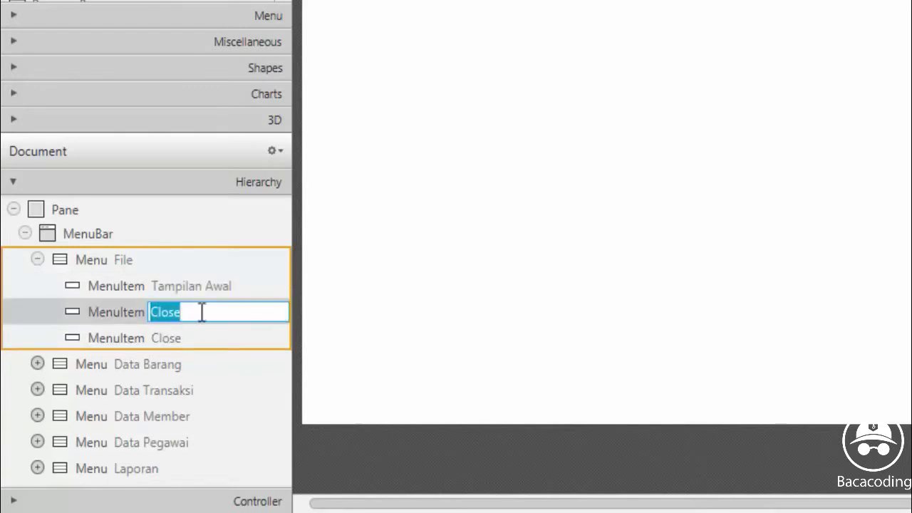
type("Log Out")
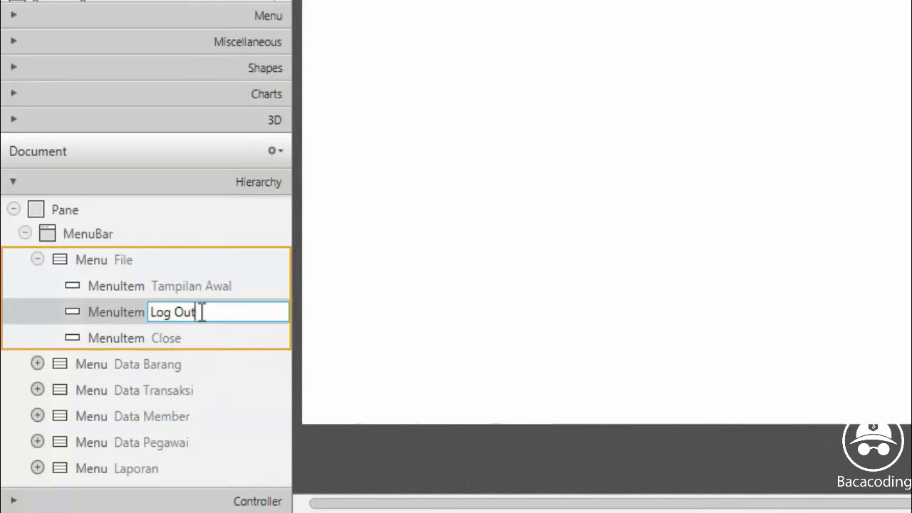
key("Return")
double_click(178, 338)
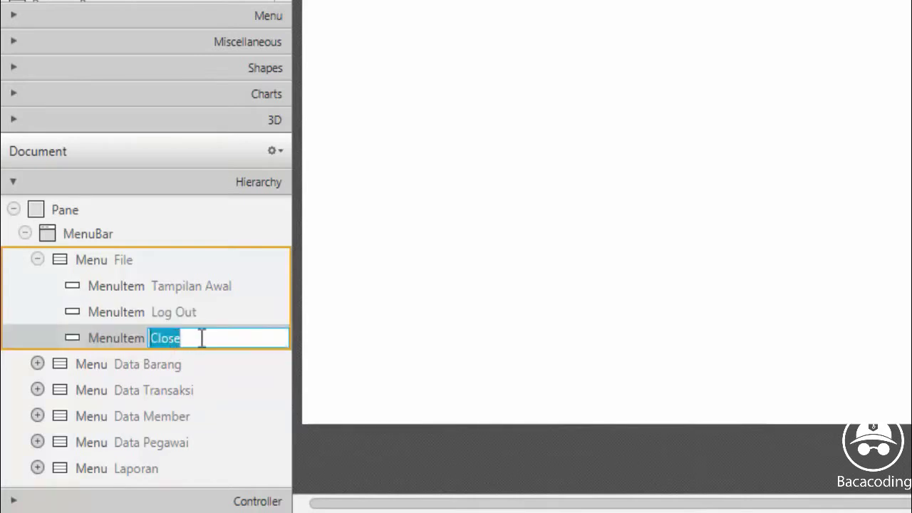
type("Exit")
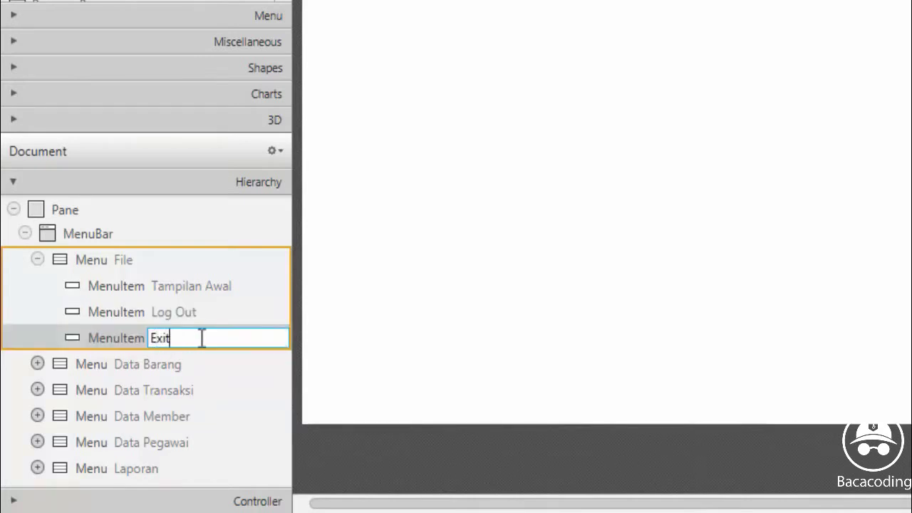
key("Return")
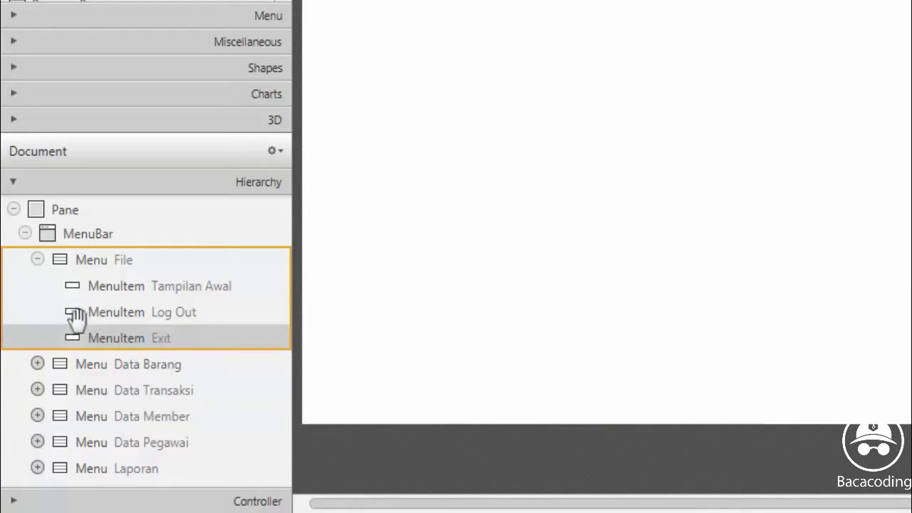
Duplicate the Delete item under the Data Barang menu in the Hierarchy
left_click(38, 260)
left_click(37, 286)
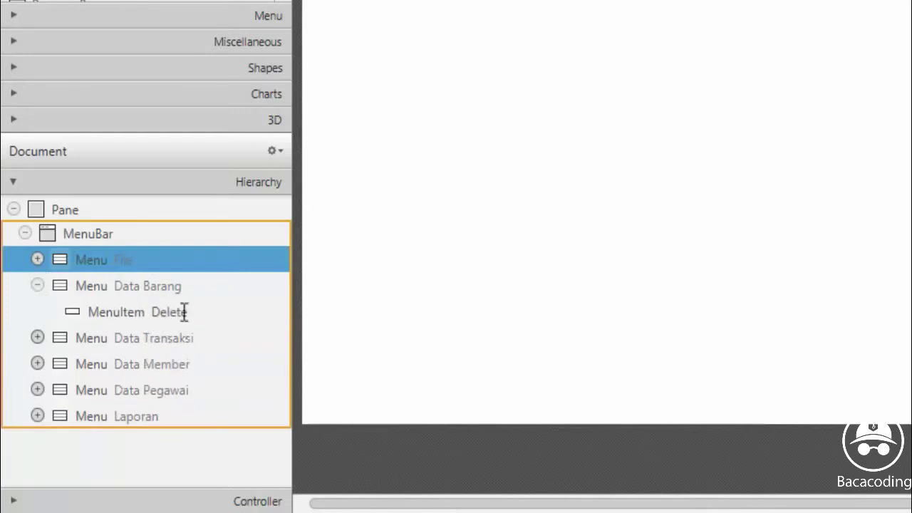
right_click(121, 318)
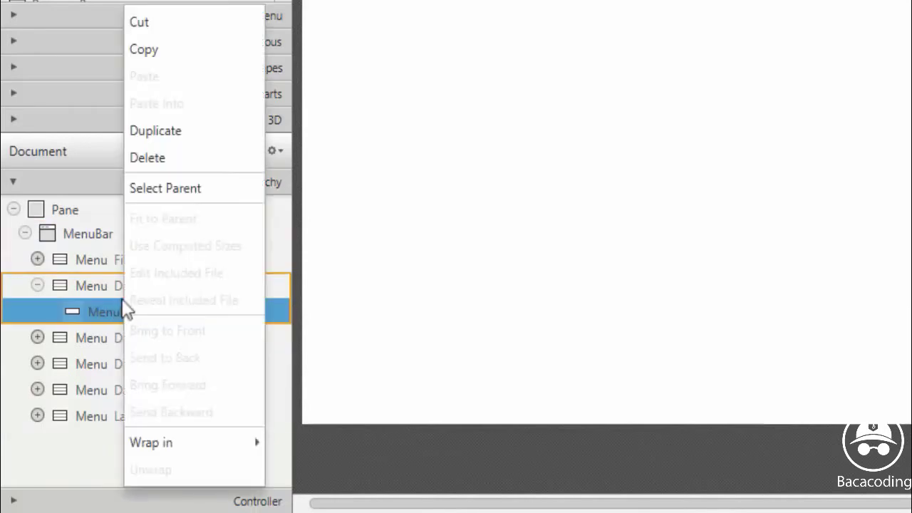
left_click(154, 130)
Rename the two Data Barang items to Kelola Data Barang and Cetak Data Barang
left_click(167, 311)
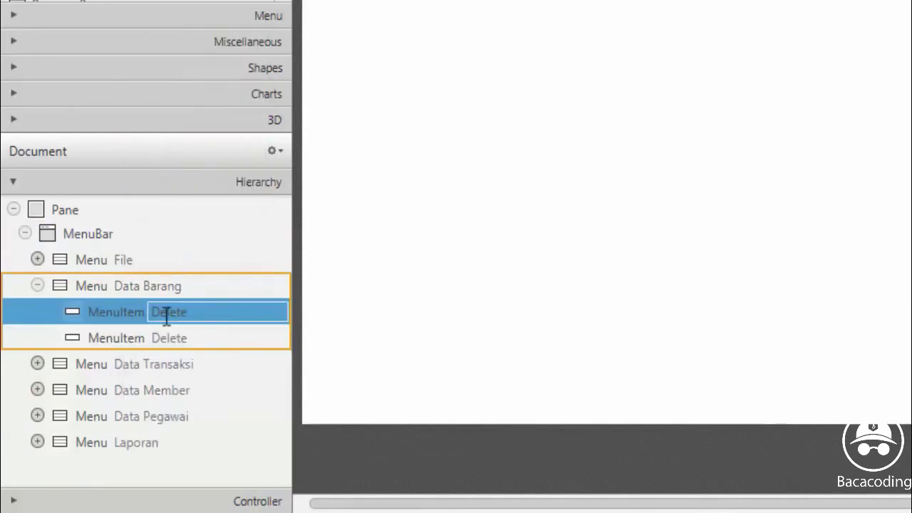
left_click(186, 316)
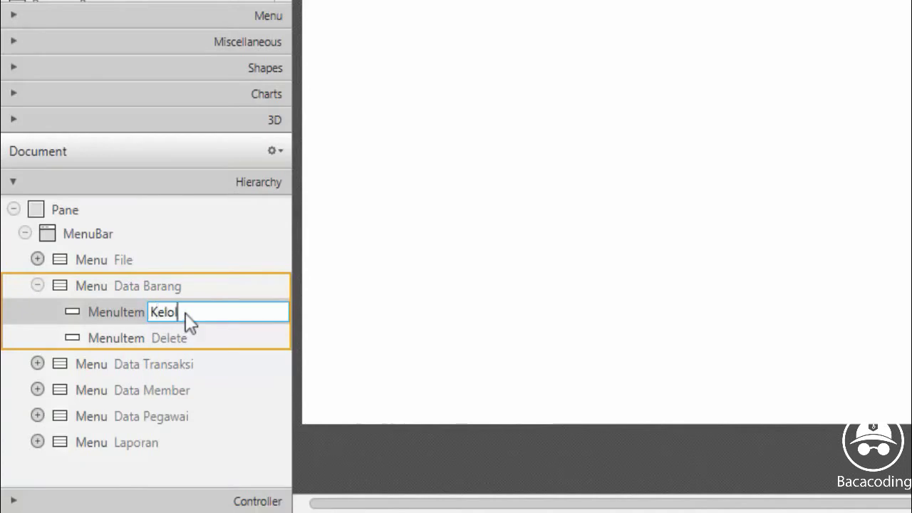
type("Kelola Data Barang")
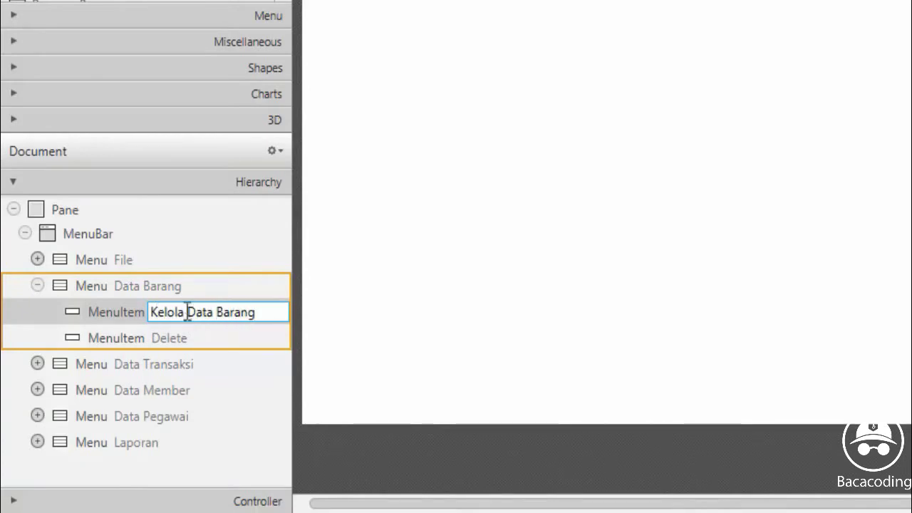
left_click(188, 332)
left_click(191, 339)
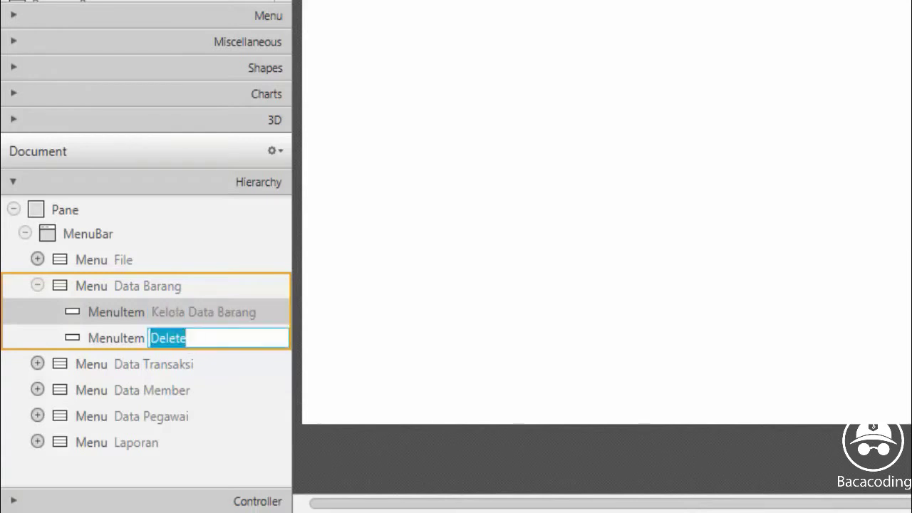
type("Cetak Dat")
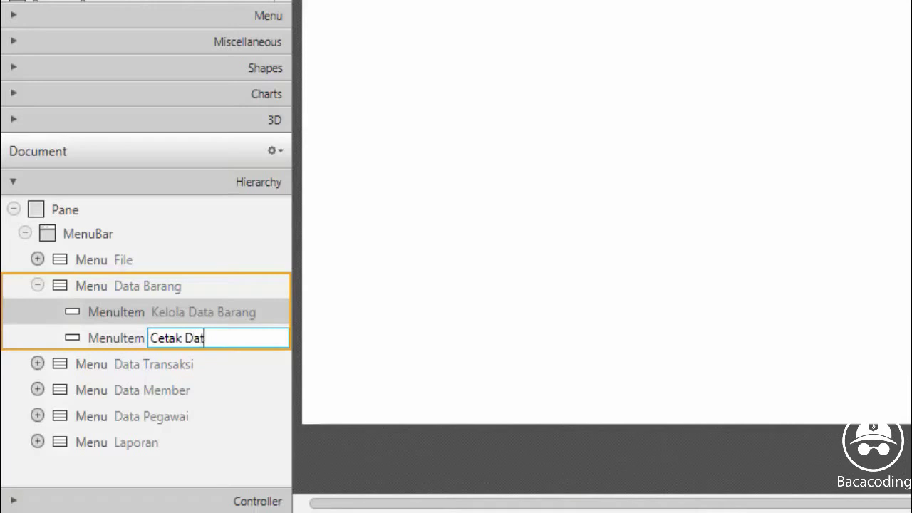
type("a Bara")
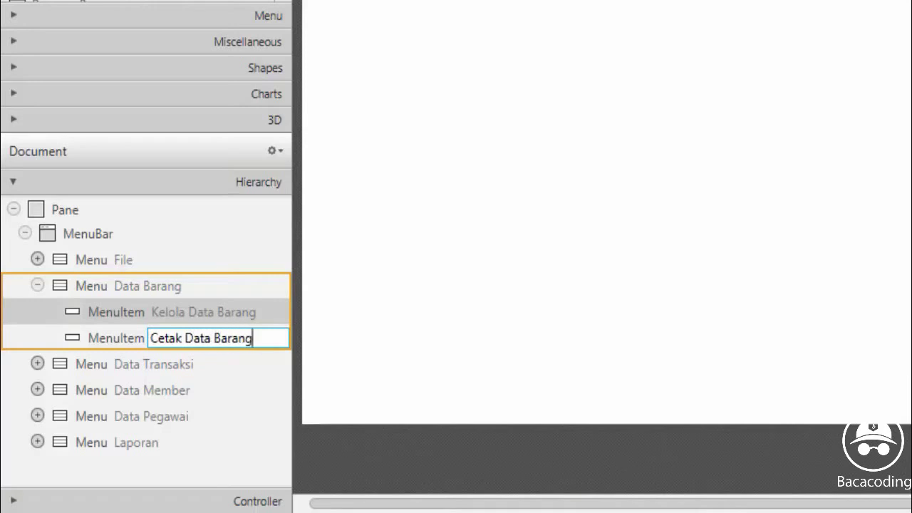
type("ng")
key("Return")
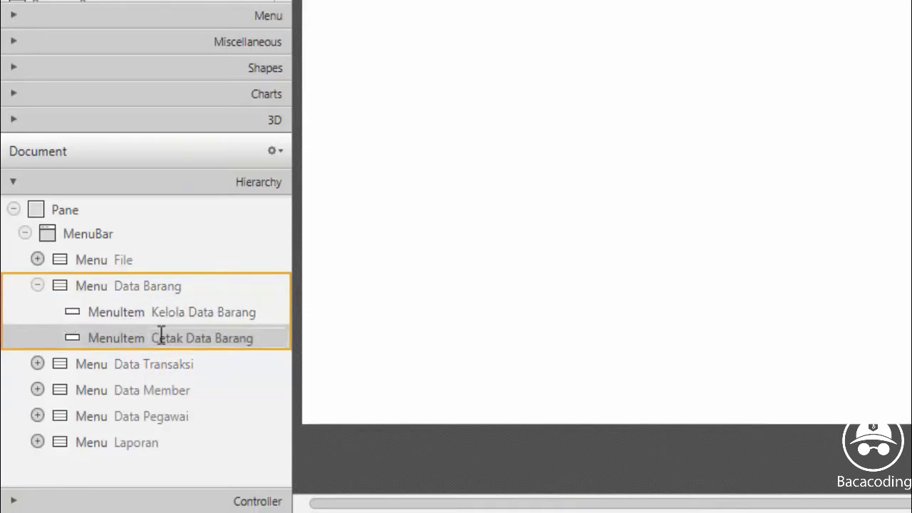
Duplicate the About item under the Data Transaksi menu
left_click(37, 286)
left_click(38, 312)
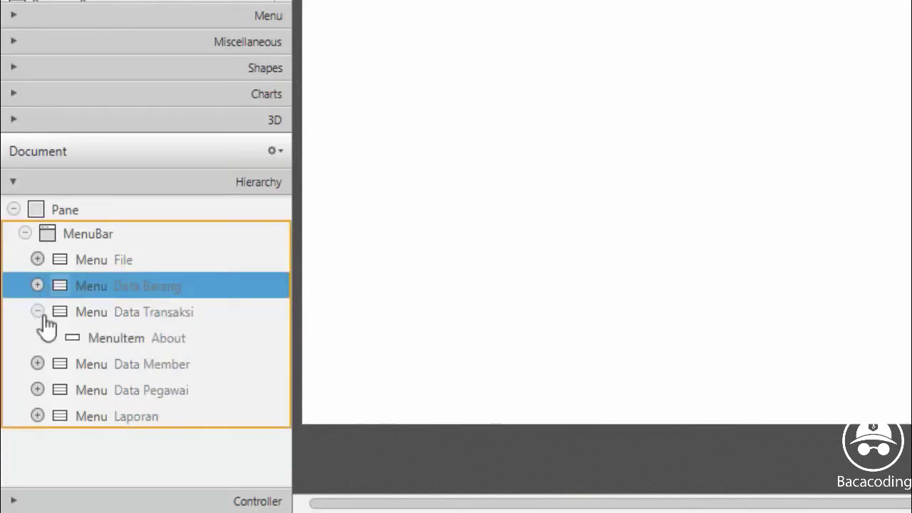
right_click(108, 339)
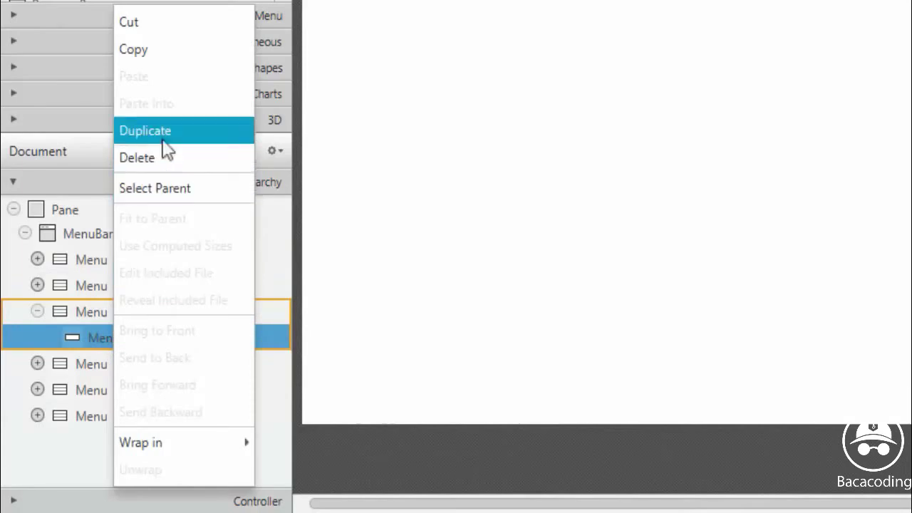
left_click(162, 137)
Rename the two Data Transaksi items to Kelola Data Transaksi and Cetak Data Transaksi
double_click(193, 339)
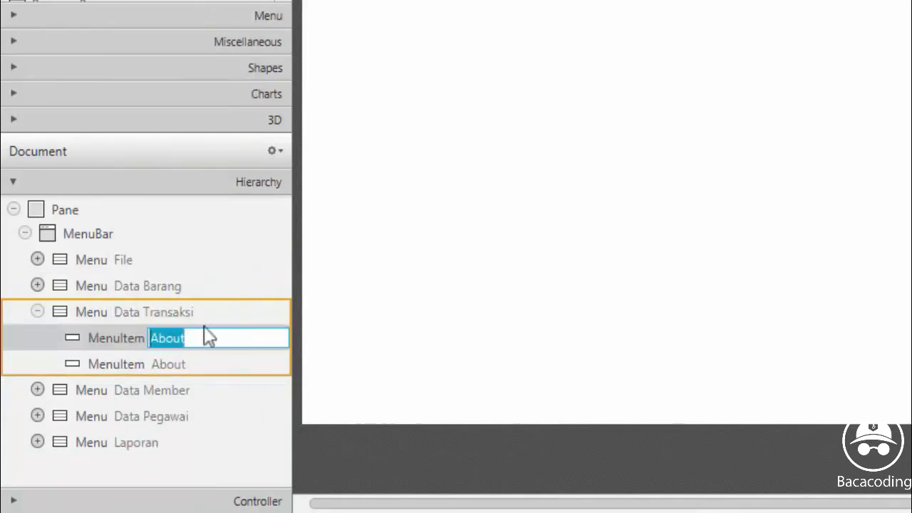
type("Kelo")
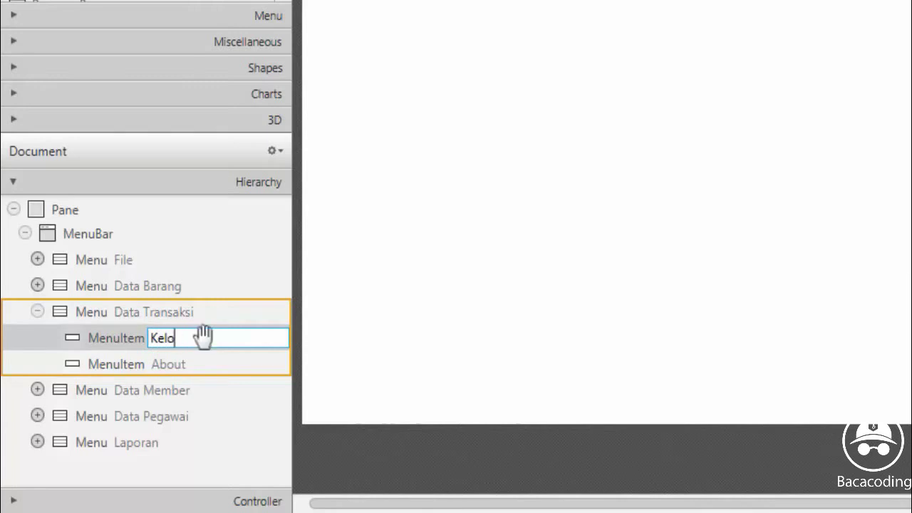
type("la D")
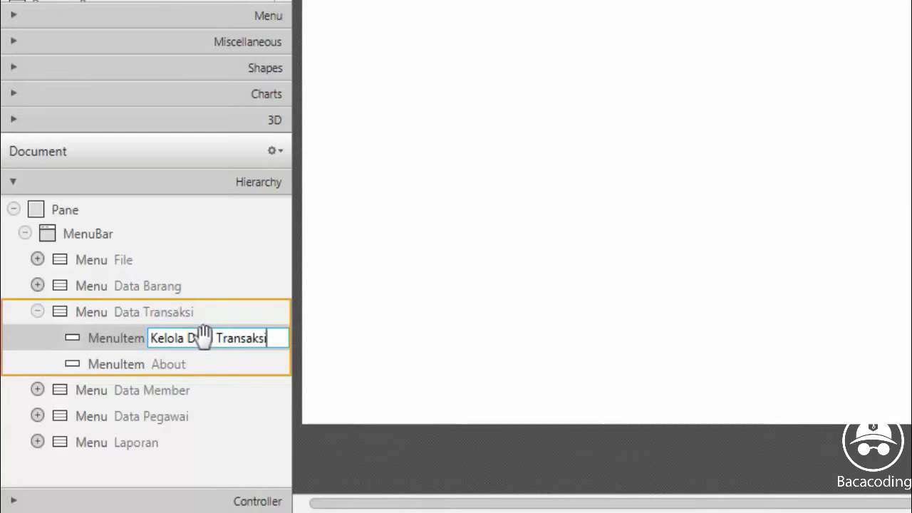
type("ata Transaksi")
double_click(175, 365)
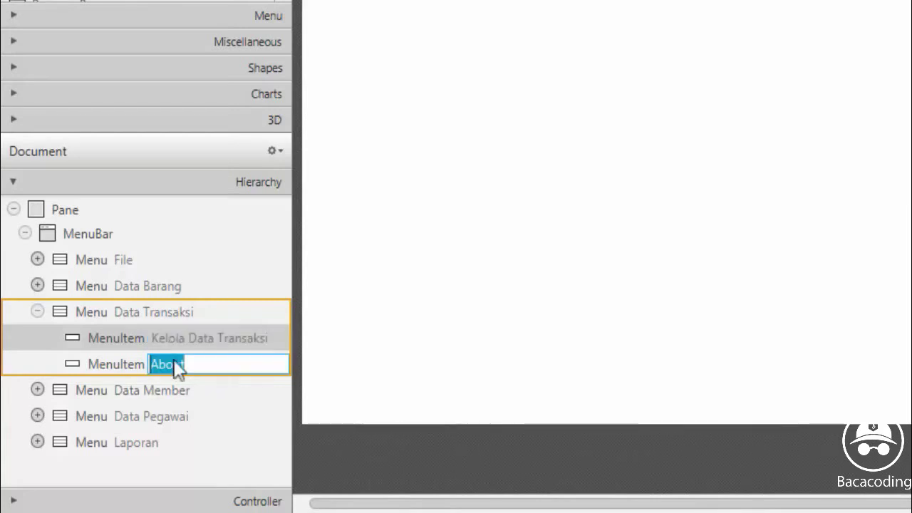
type("Ceta")
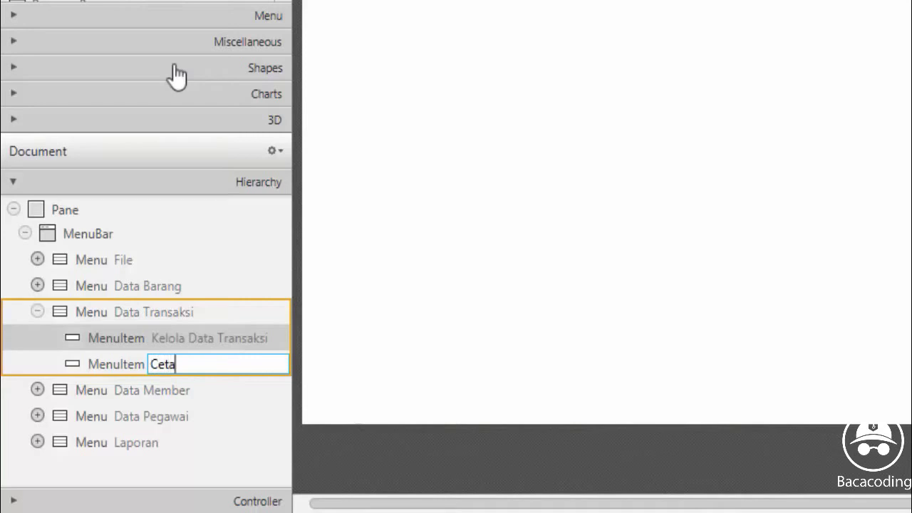
type("k Data Tra")
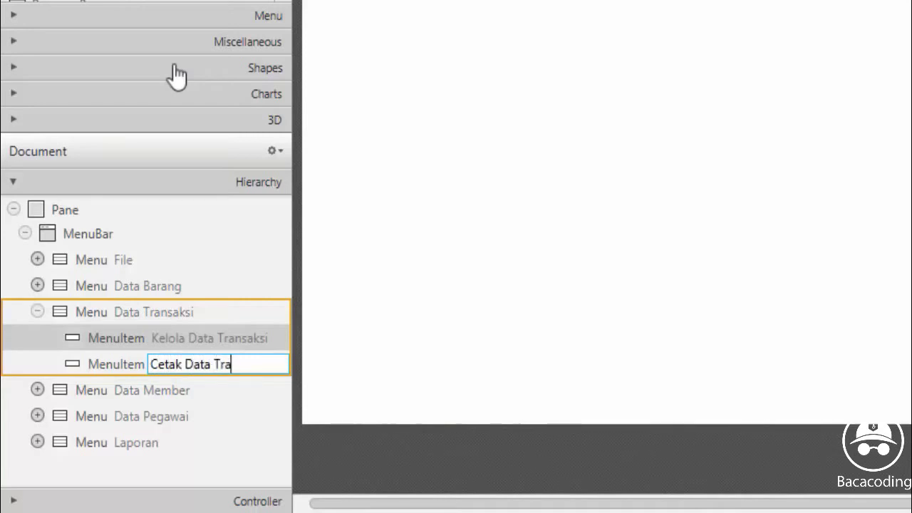
type("nsaksi")
left_click(135, 362)
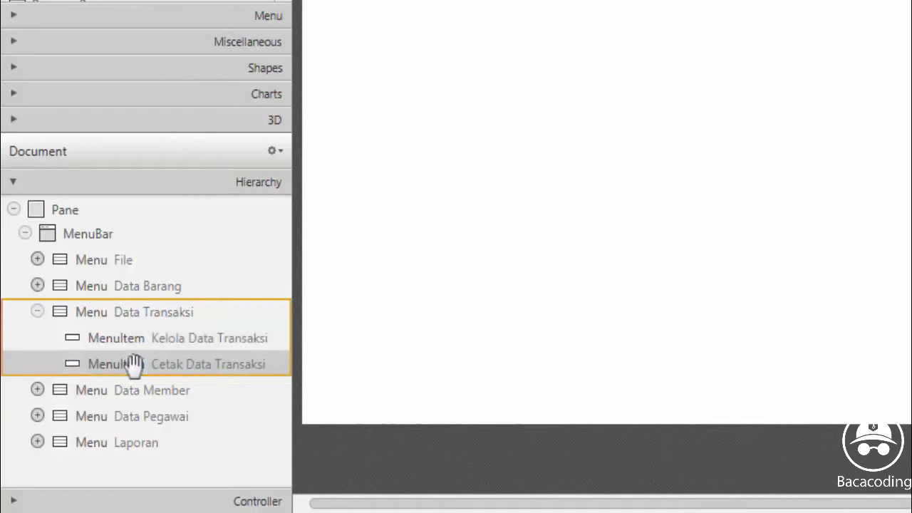
Duplicate the About item under the Data Member menu
left_click(35, 311)
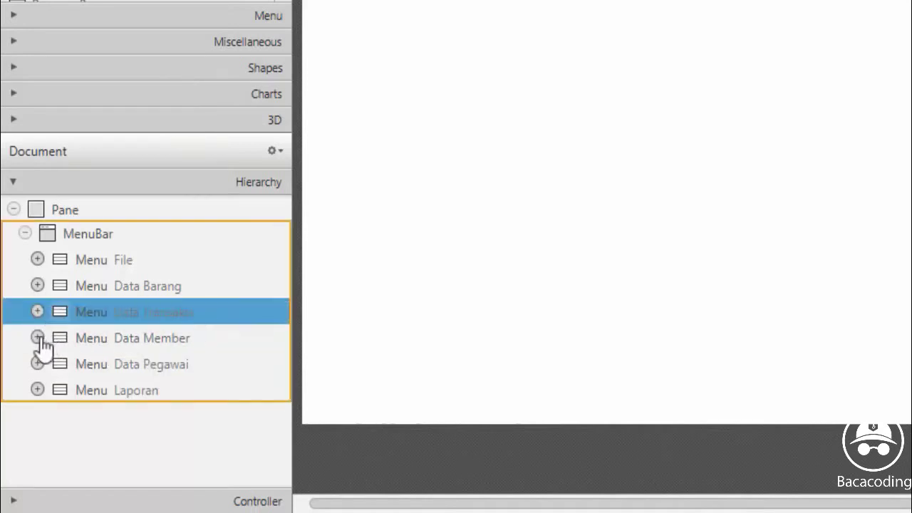
left_click(38, 338)
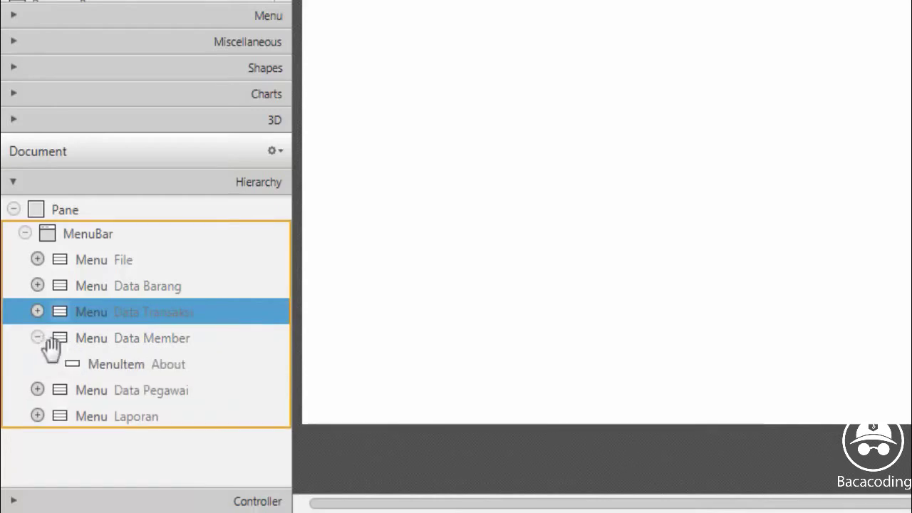
left_click(127, 372)
right_click(131, 360)
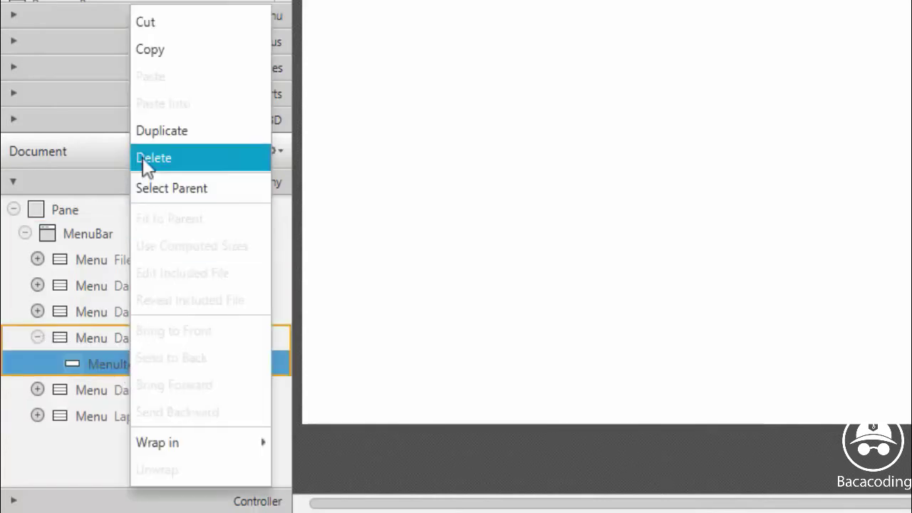
left_click(150, 133)
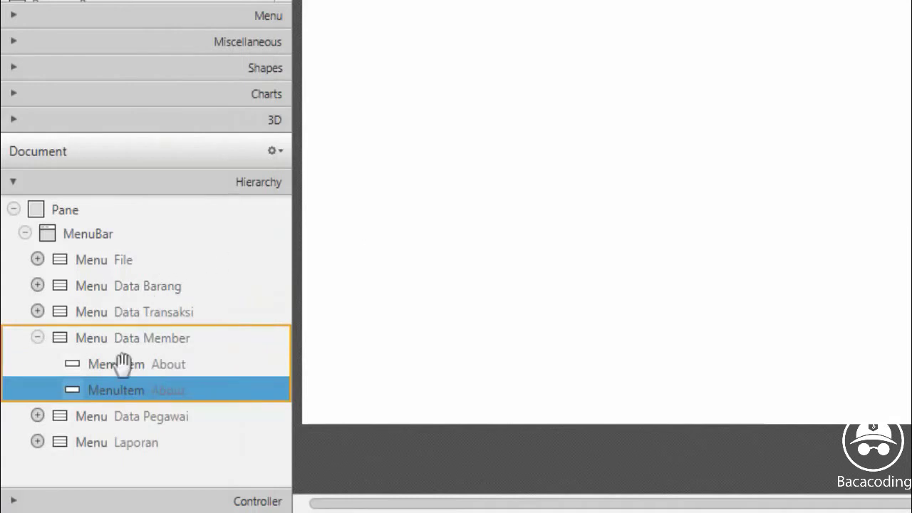
Rename the two Data Member items to Kelola Data Member and Cetak Data Member
double_click(168, 364)
type("Kelo")
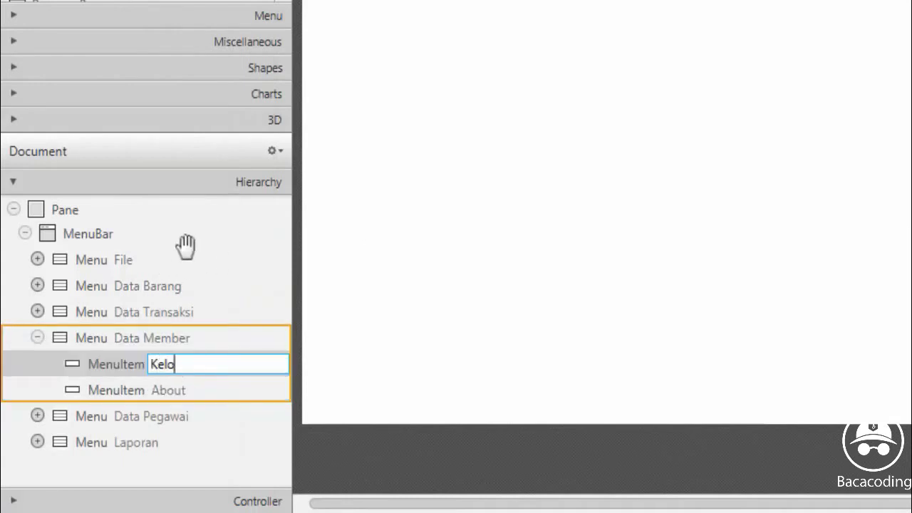
type("la Data Me")
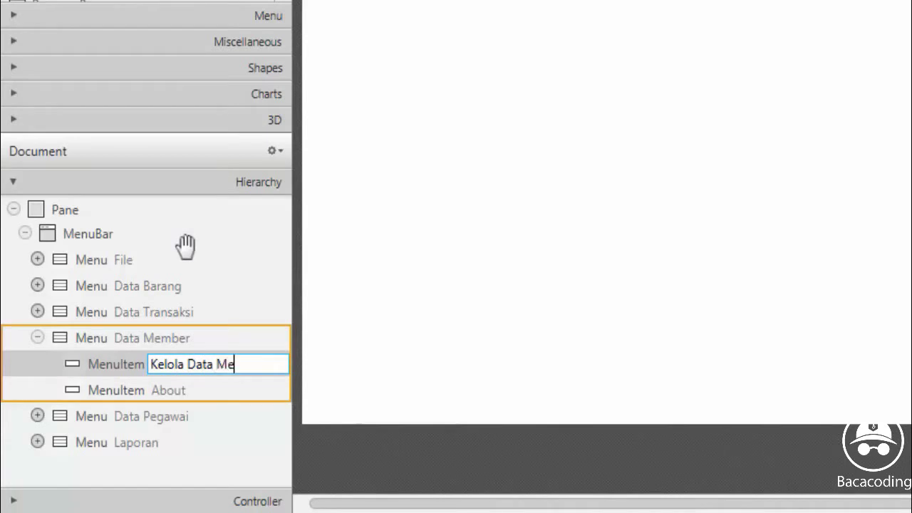
type("mber")
double_click(176, 388)
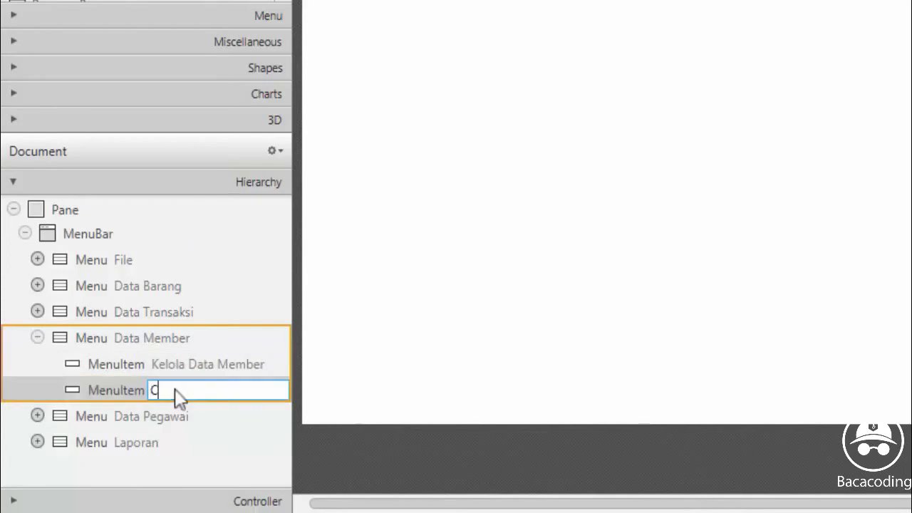
type("Cetak Data Member")
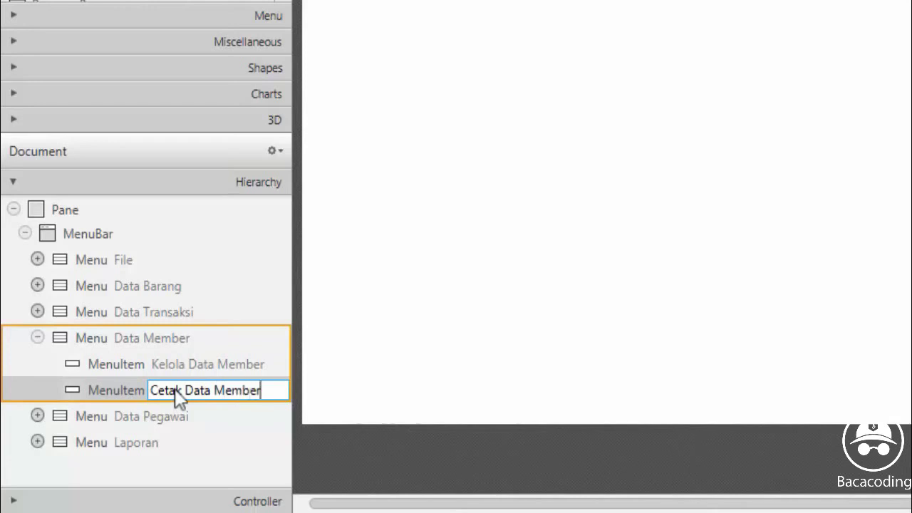
key("Return")
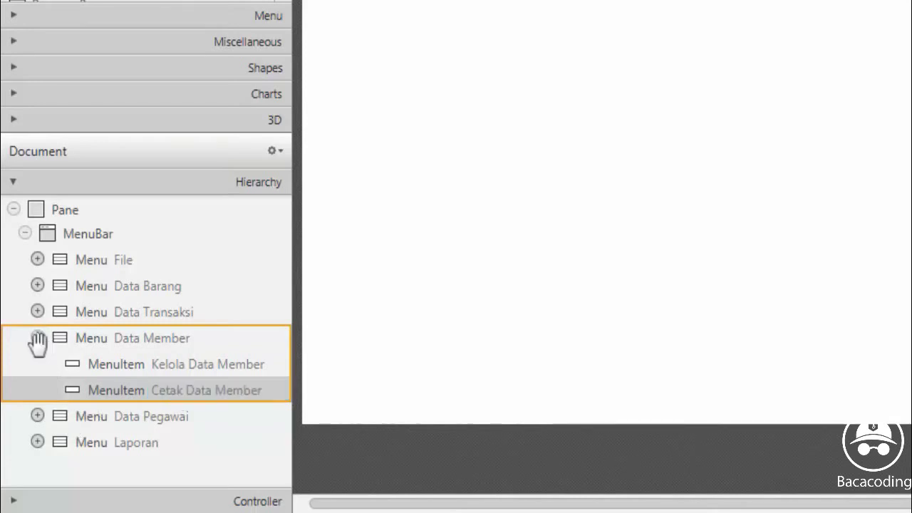
left_click(38, 338)
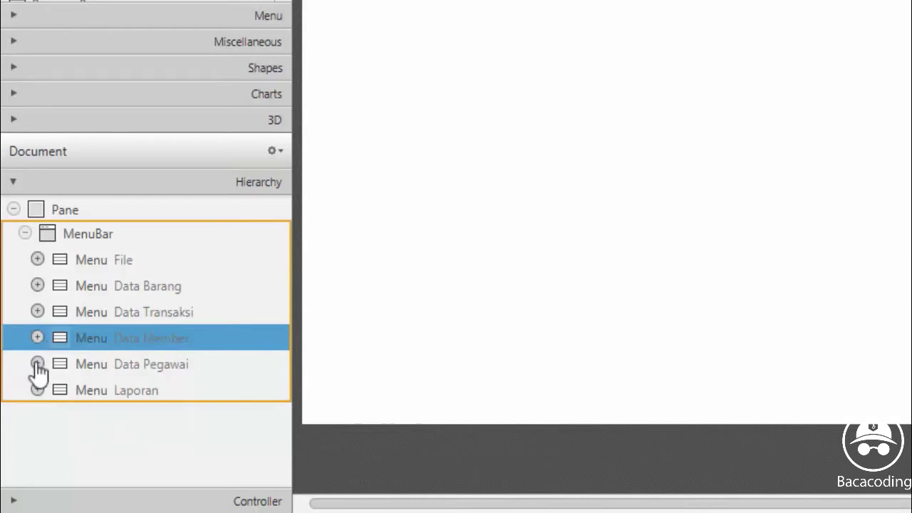
Duplicate the About item under the Data Pegawai menu
left_click(37, 364)
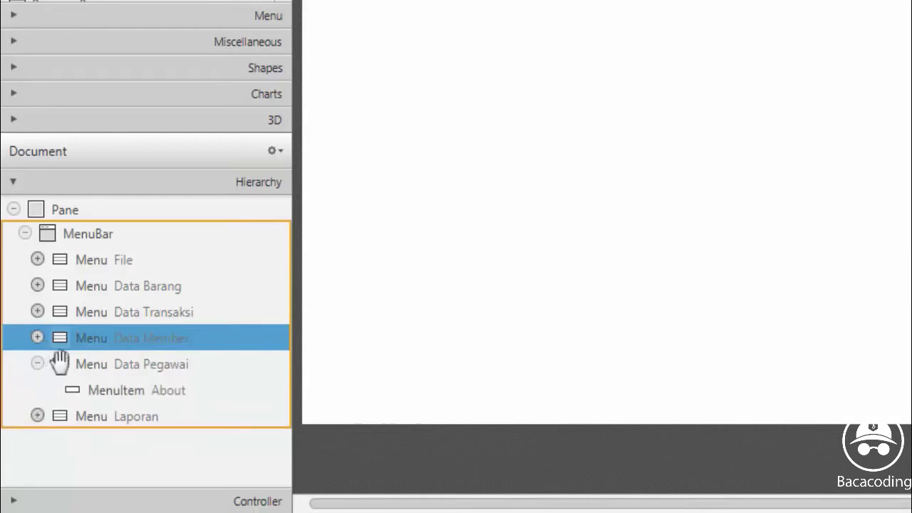
left_click(122, 394)
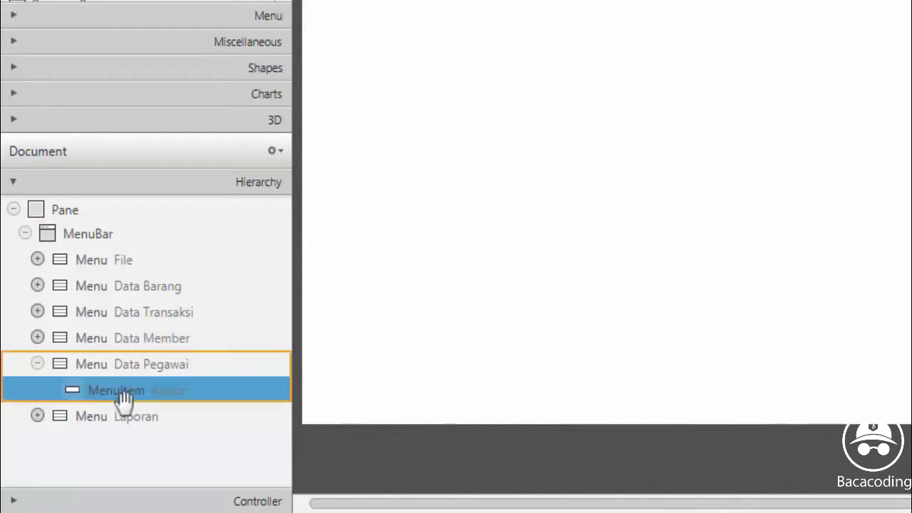
right_click(122, 398)
left_click(201, 146)
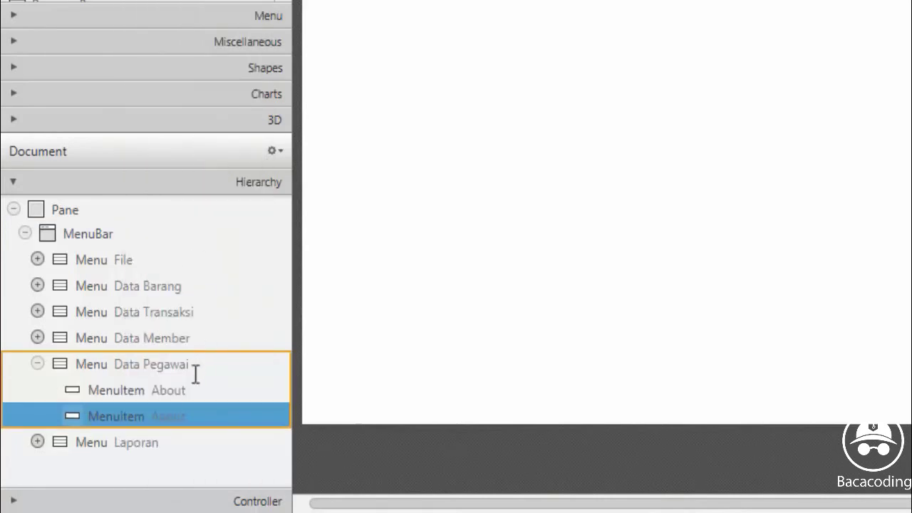
Rename the Data Pegawai items to Kelola Data Pegawai and Cetak Data Pegawai, then expand Laporan
double_click(167, 391)
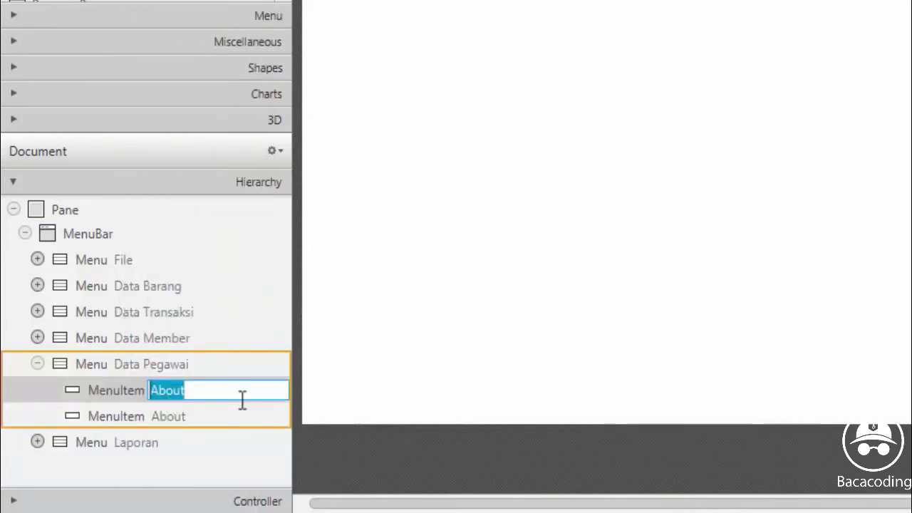
type("Ke")
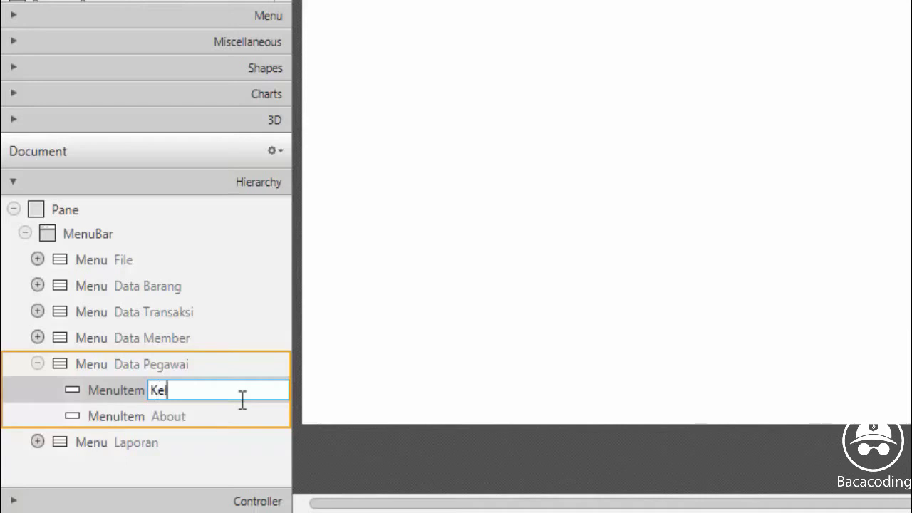
type("lola")
type(" Dat")
key("BackSpace")
type("at")
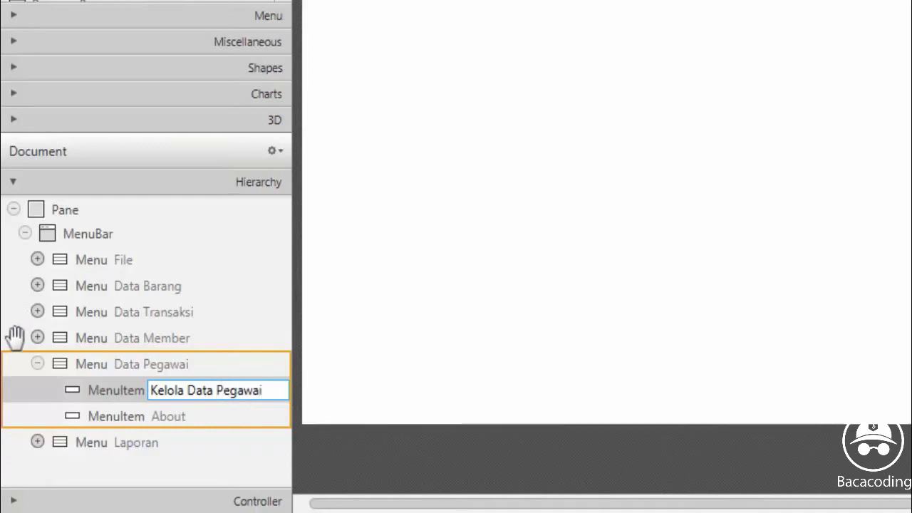
key("Return")
double_click(178, 418)
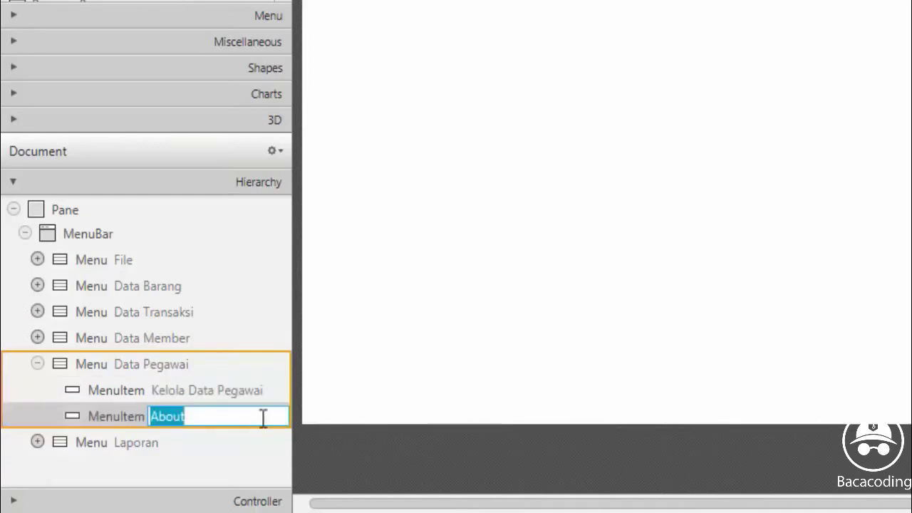
type("C")
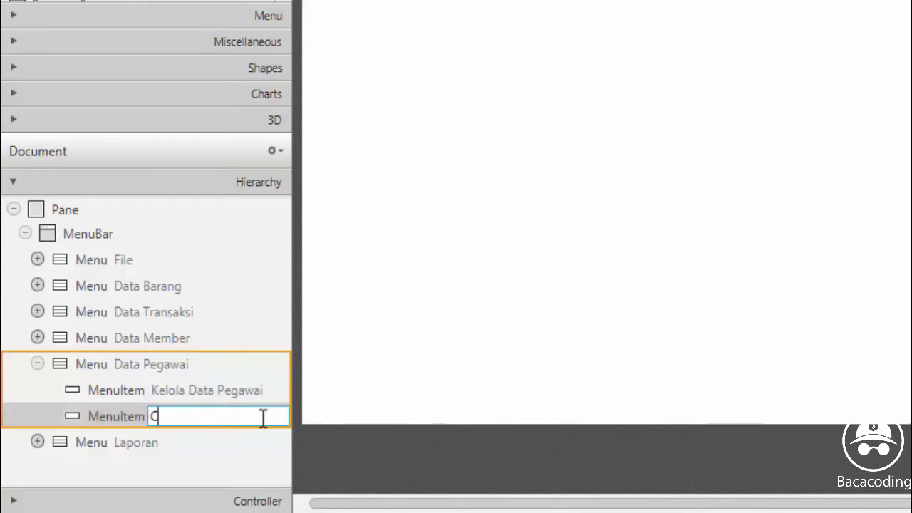
type("etak Dat")
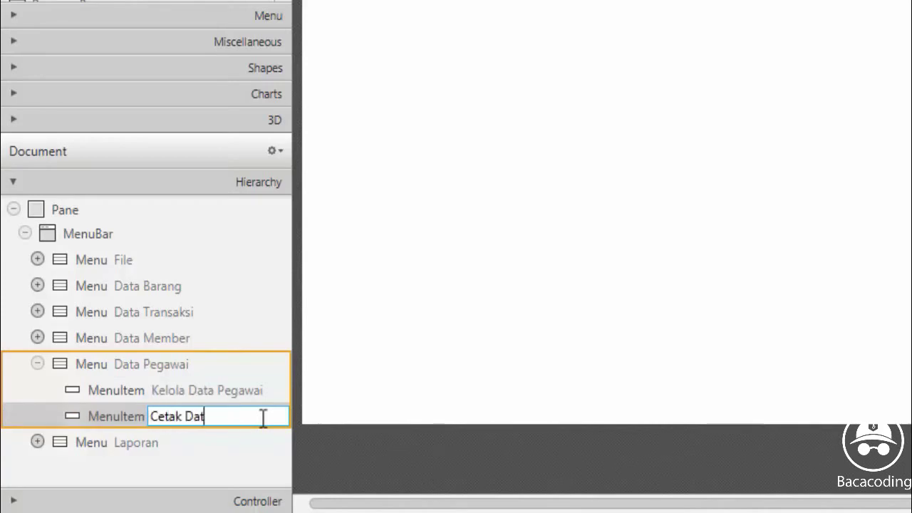
type("a Pegawai")
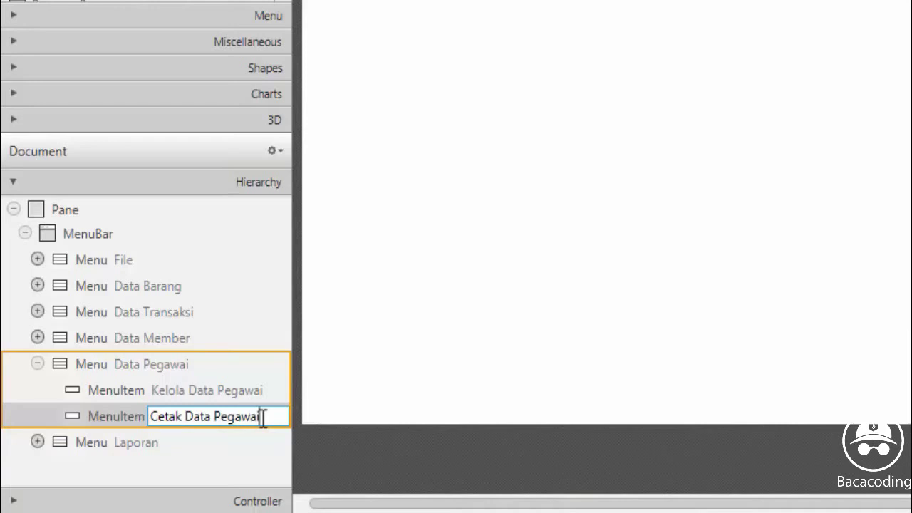
key("Return")
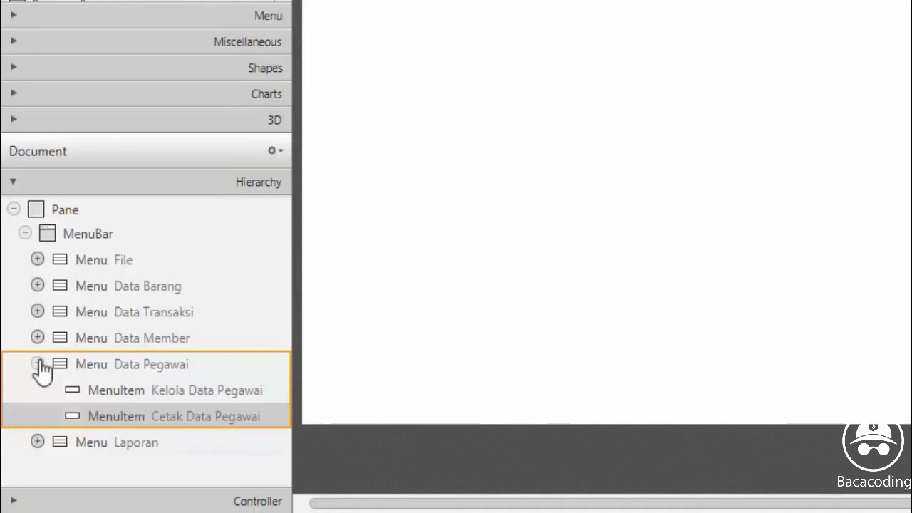
left_click(39, 363)
left_click(38, 391)
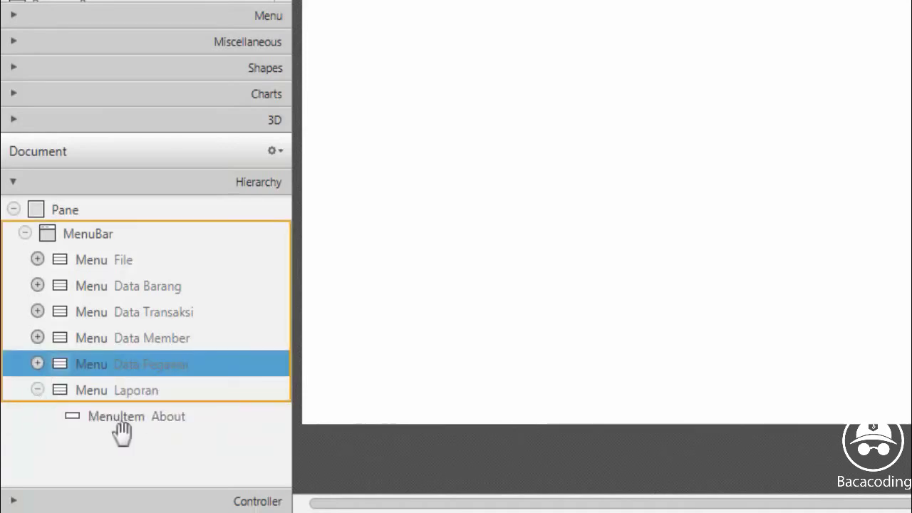
Rename the Laporan menu's About item to Laporan Toko
double_click(164, 417)
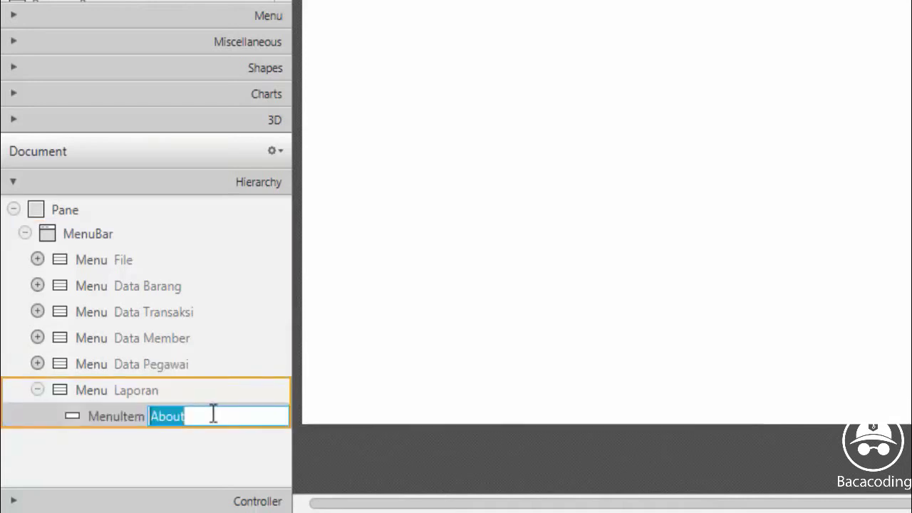
type("Lap")
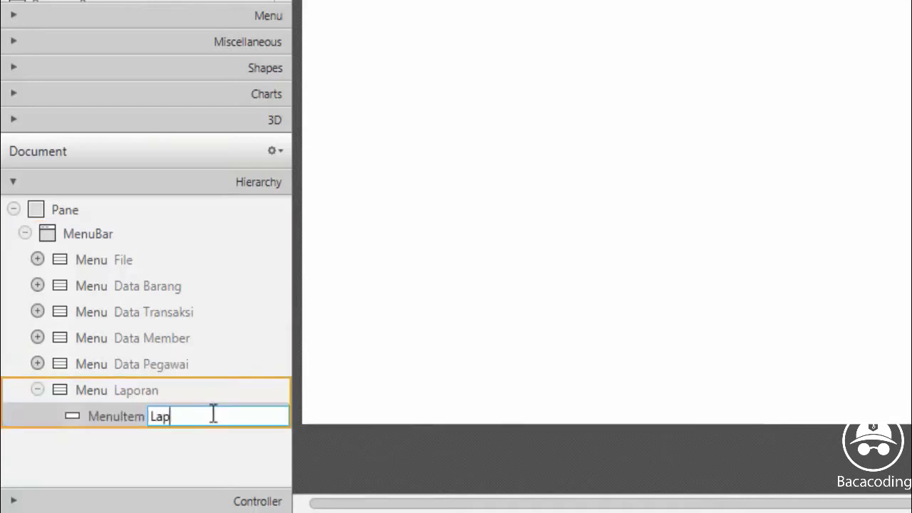
type("oran Toko")
left_click(94, 421)
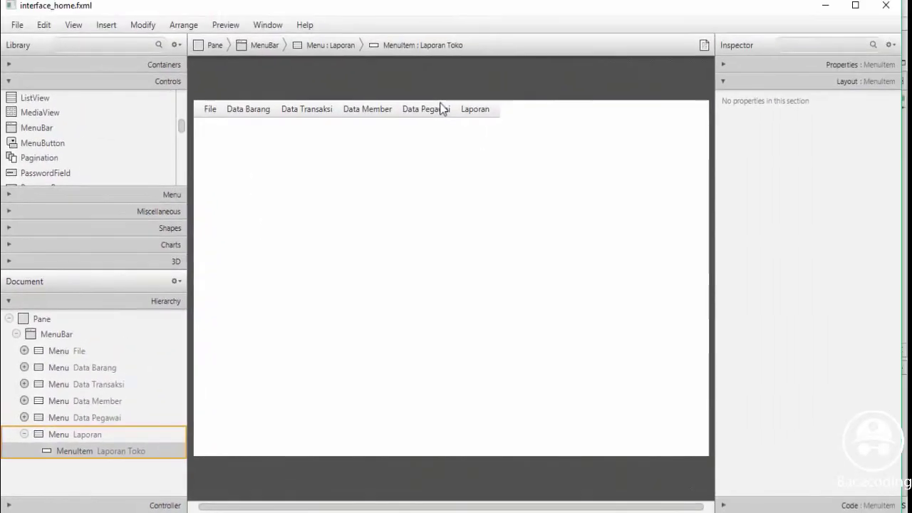
Widen the MenuBar to the pane's full width, a preferred width of 775
left_click(449, 112)
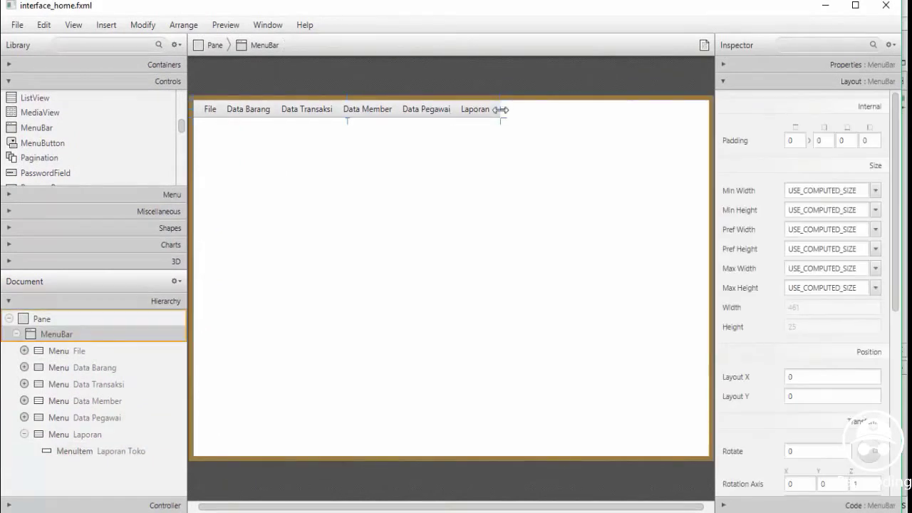
left_click_drag(504, 108, 710, 123)
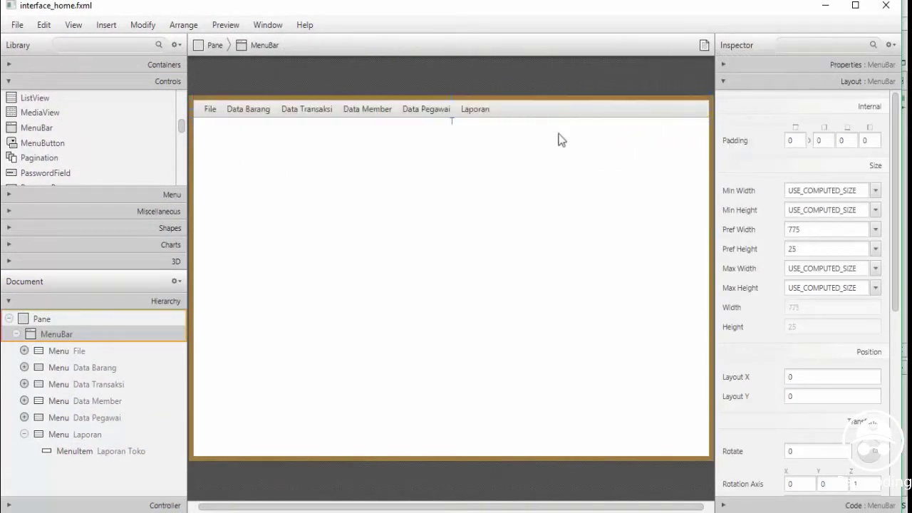
left_click(24, 435)
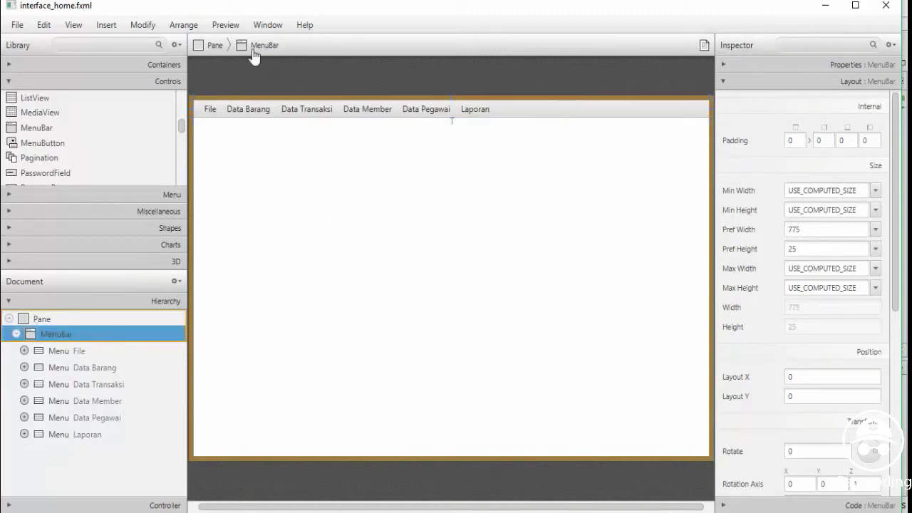
left_click(218, 27)
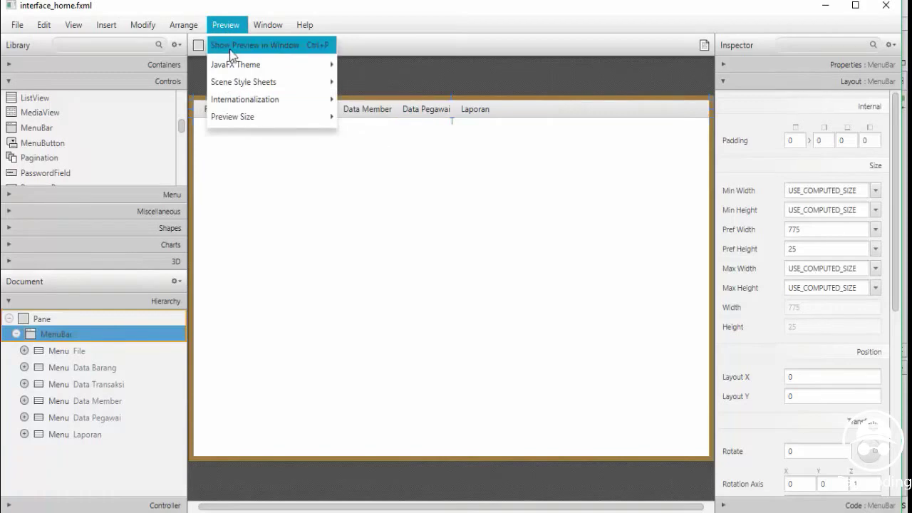
left_click(225, 45)
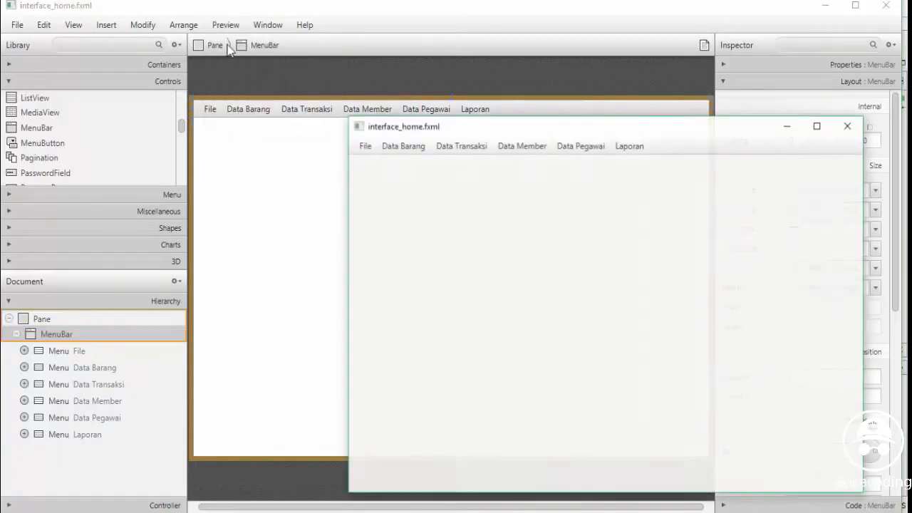
left_click_drag(494, 126, 302, 94)
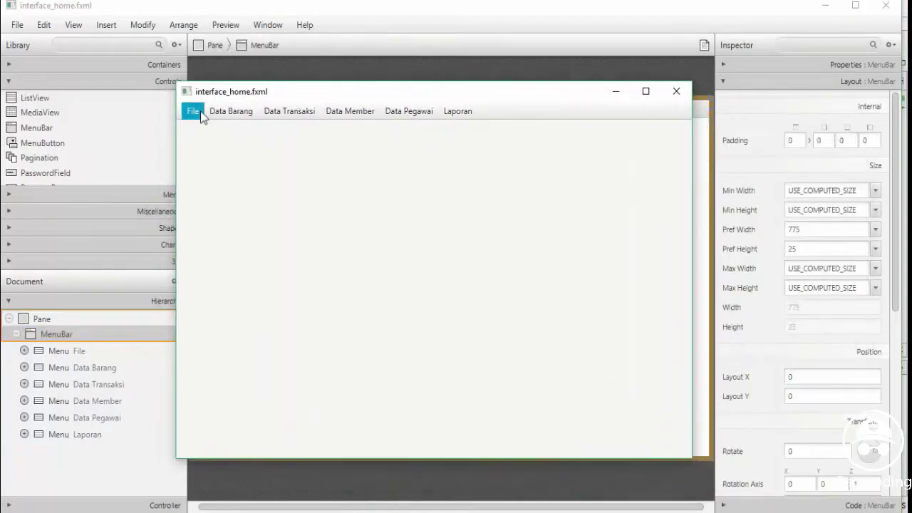
left_click(194, 111)
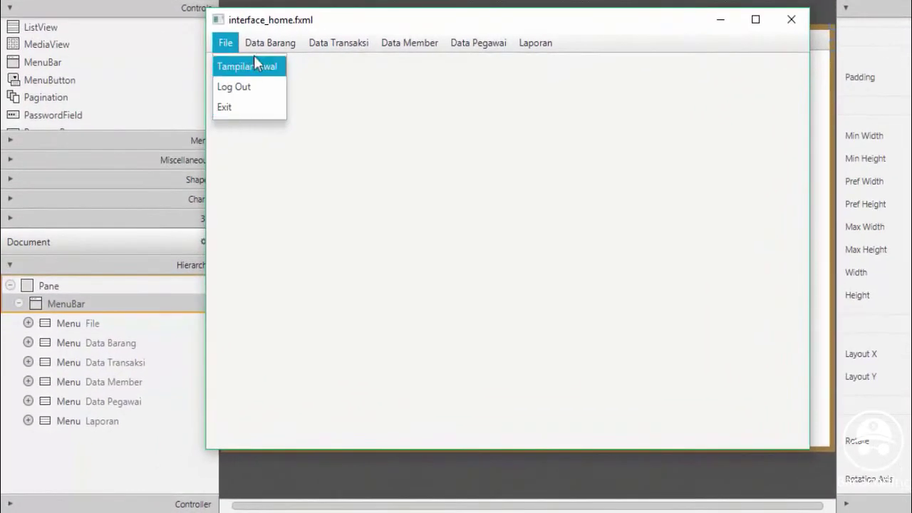
left_click(223, 125)
left_click(263, 47)
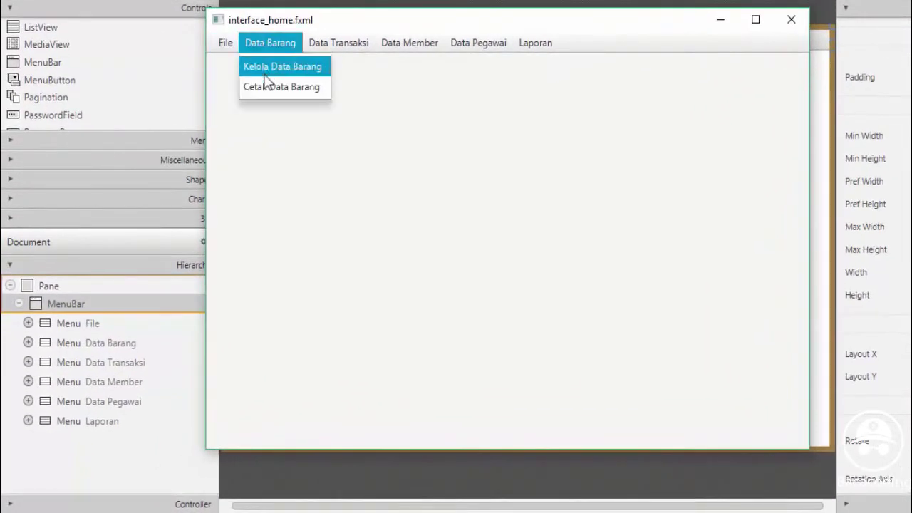
left_click(296, 86)
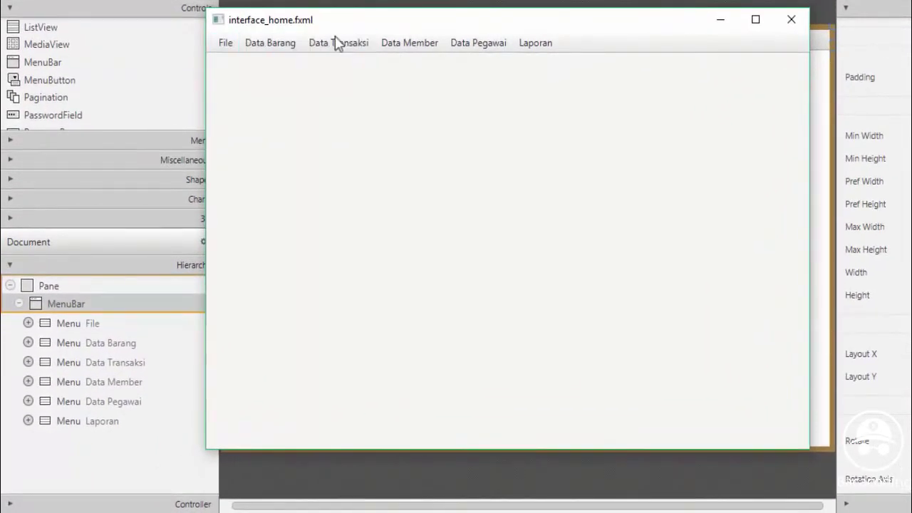
left_click(338, 45)
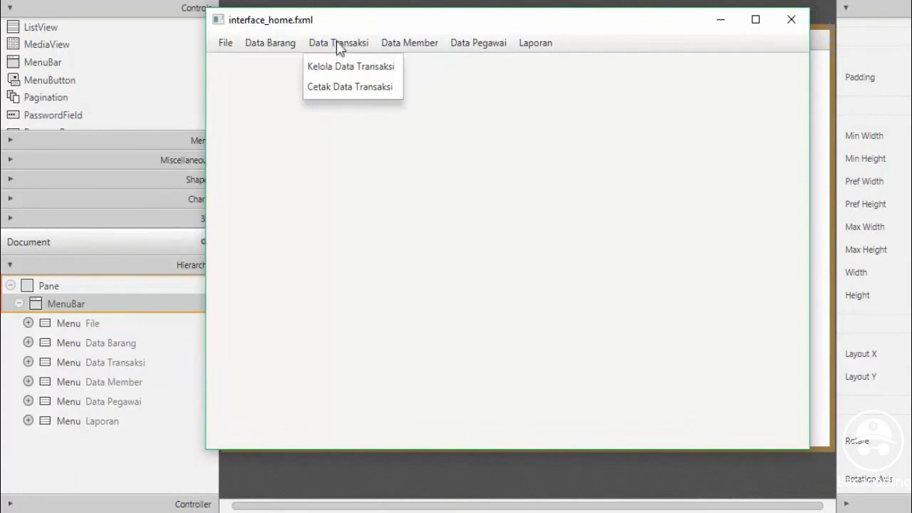
left_click(354, 86)
left_click(404, 46)
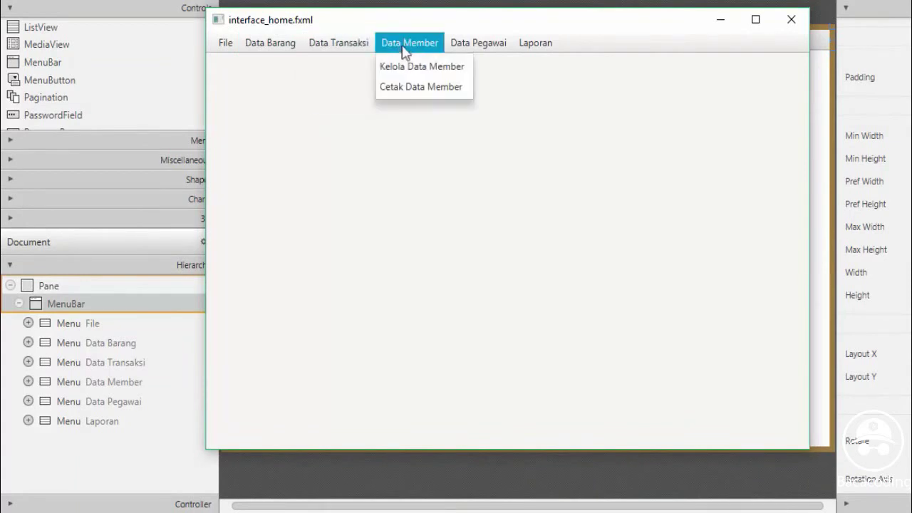
left_click(407, 87)
left_click(465, 46)
left_click(475, 88)
left_click(531, 49)
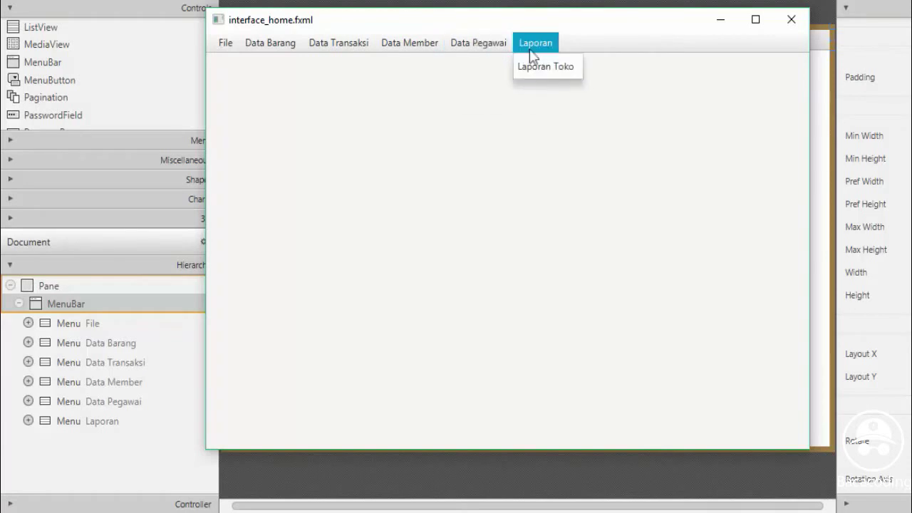
left_click(791, 20)
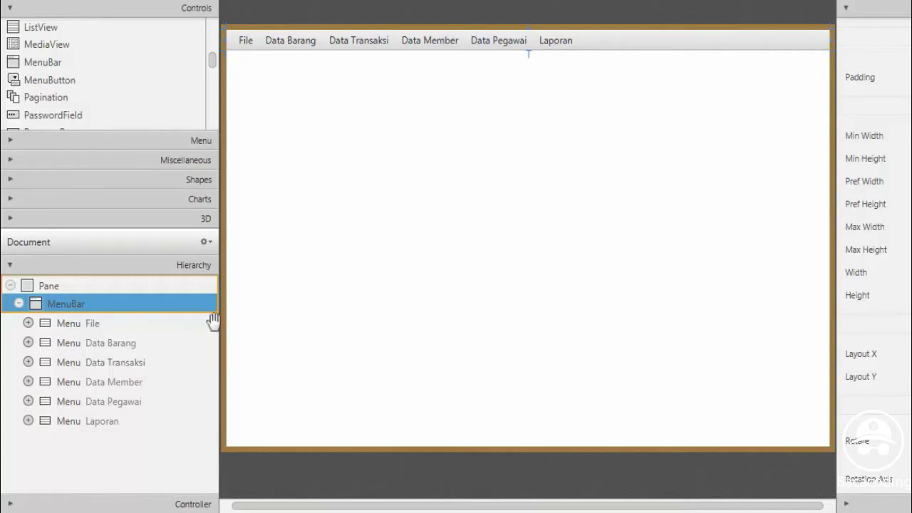
left_click_drag(200, 101, 197, 65)
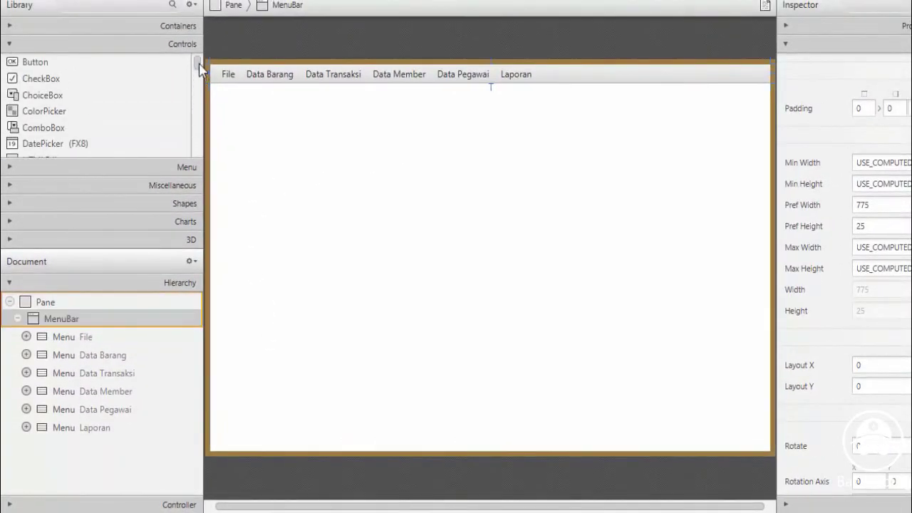
left_click(9, 43)
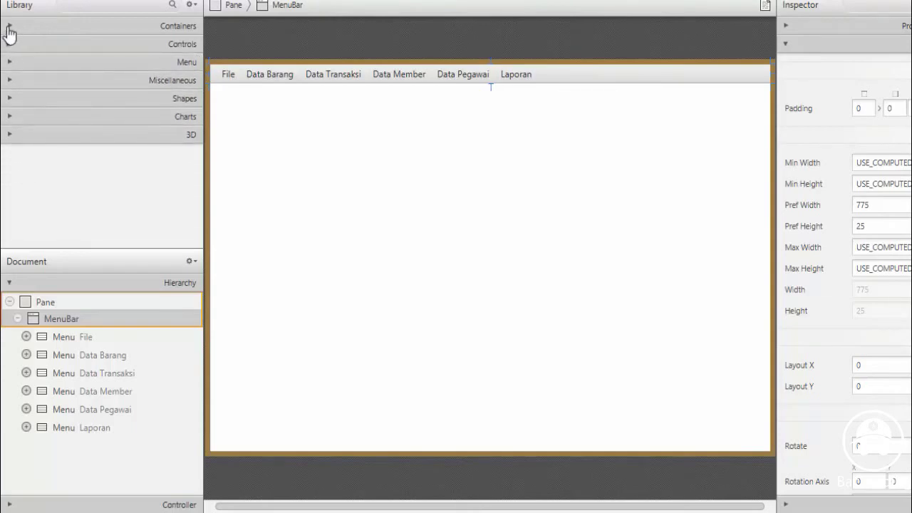
Add an AnchorPane from Library Containers into the root Pane in the Hierarchy
left_click(9, 27)
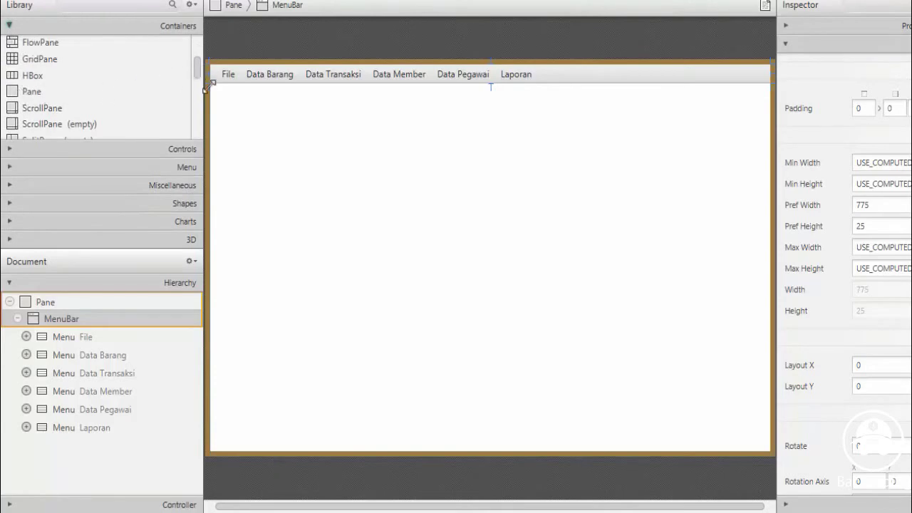
left_click_drag(199, 71, 200, 40)
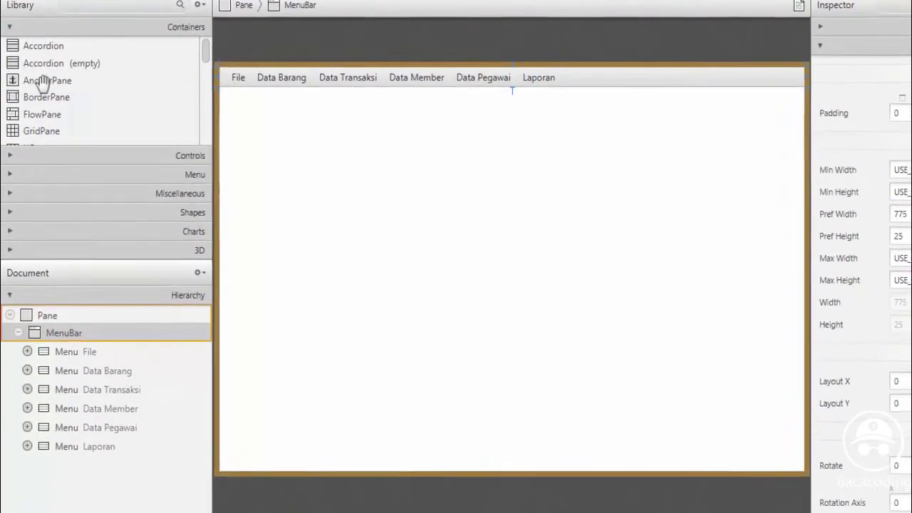
left_click(34, 82)
left_click(17, 347)
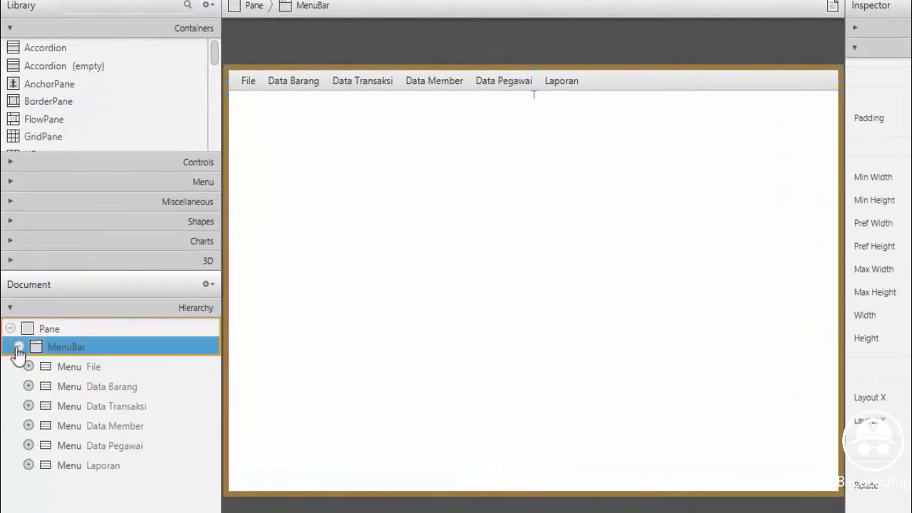
left_click(18, 345)
left_click_drag(39, 85, 91, 387)
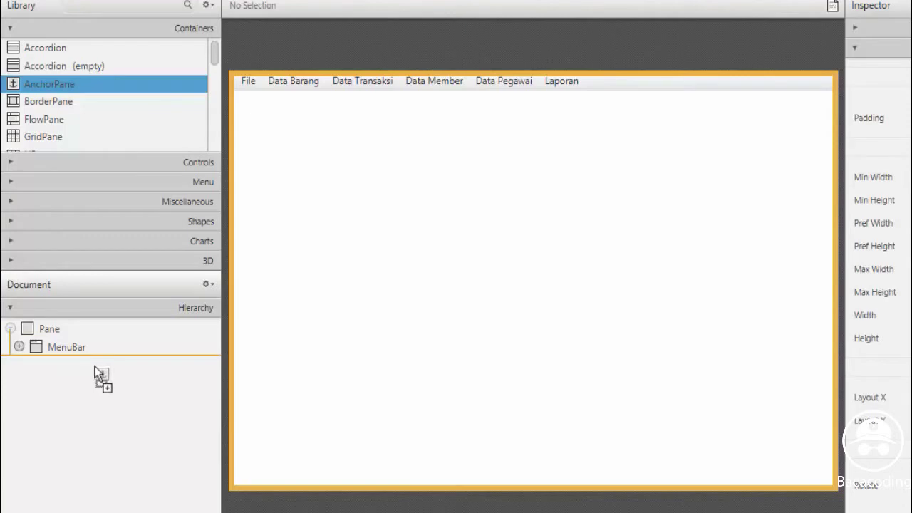
left_click_drag(97, 366, 97, 367)
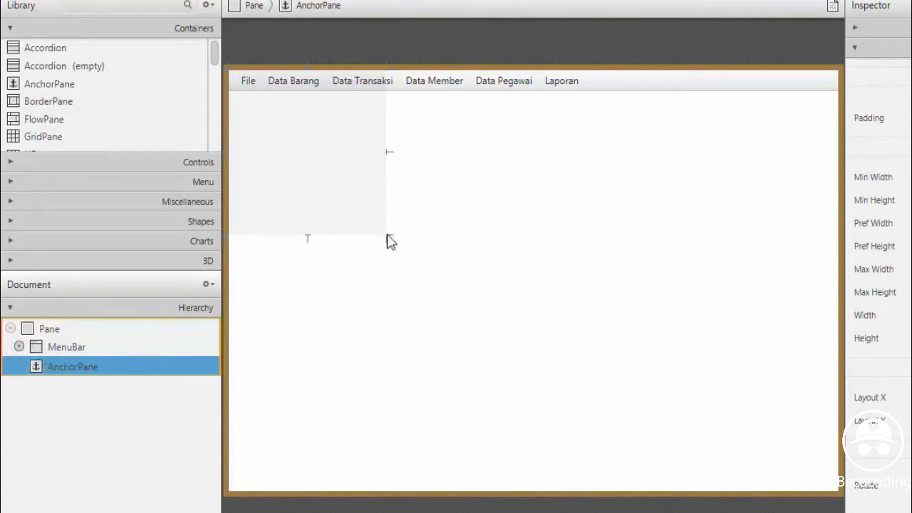
Resize the AnchorPane to fill the pane below the menu bar
left_click_drag(389, 241, 840, 495)
left_click_drag(534, 67, 533, 90)
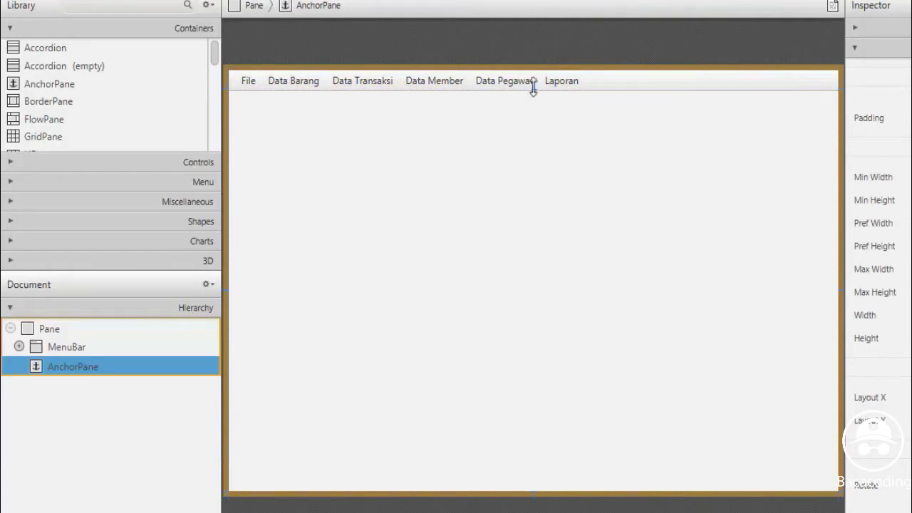
mouse_move(533, 91)
left_mouse_down()
mouse_move(536, 70)
mouse_move(536, 91)
left_mouse_up()
Place an ImageView from Library Controls into the AnchorPane below the menu bar
left_click(12, 166)
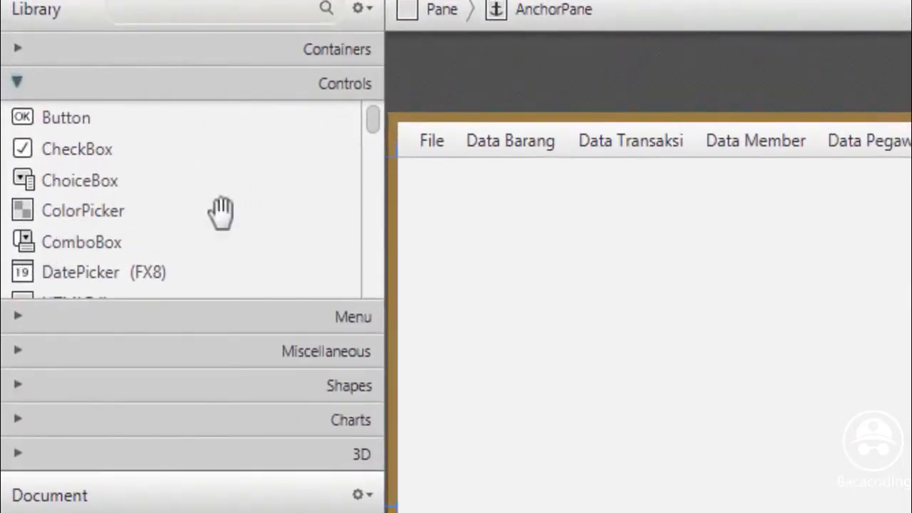
left_click_drag(373, 131, 371, 165)
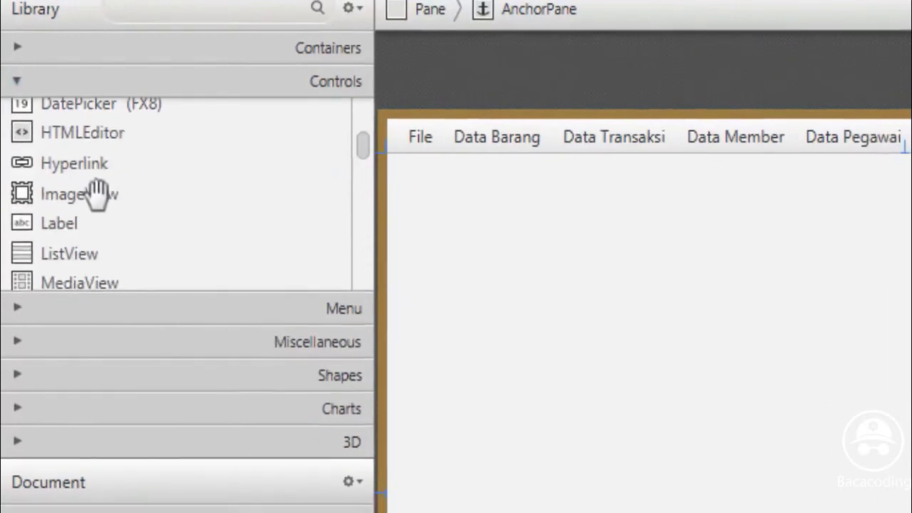
left_click(95, 193)
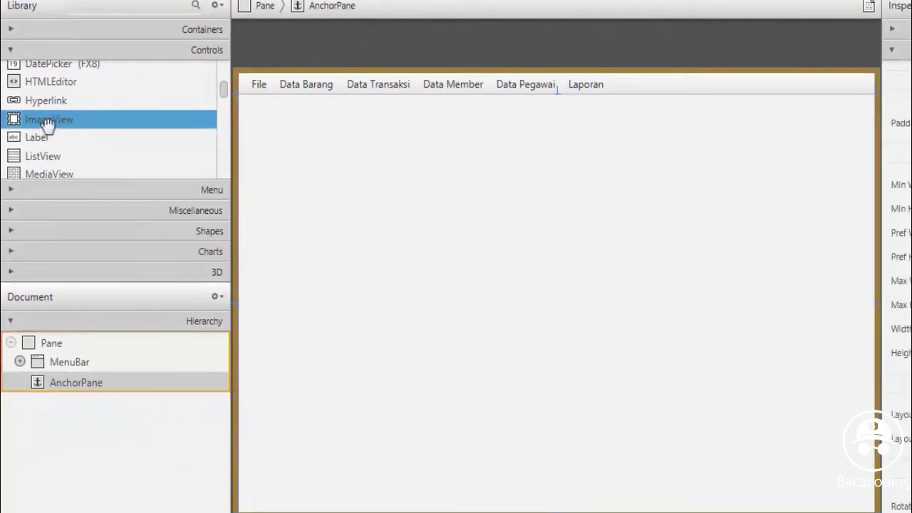
left_click_drag(47, 123, 555, 223)
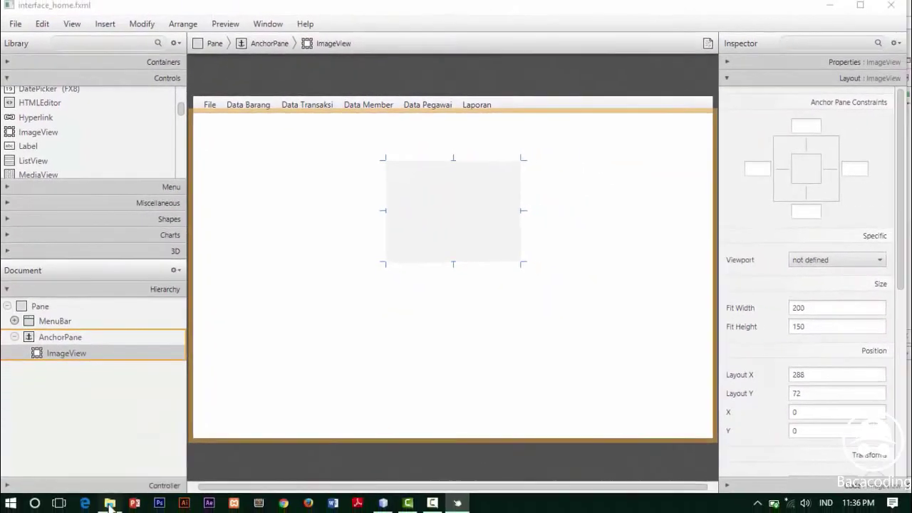
left_click(110, 502)
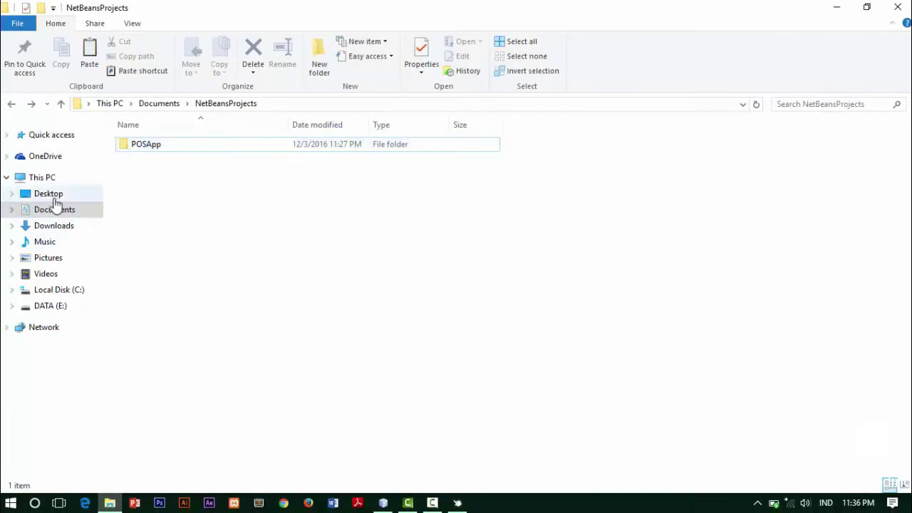
Create a new folder named assets in Documents\NetBeansProjects\POSApp\src
left_click(49, 210)
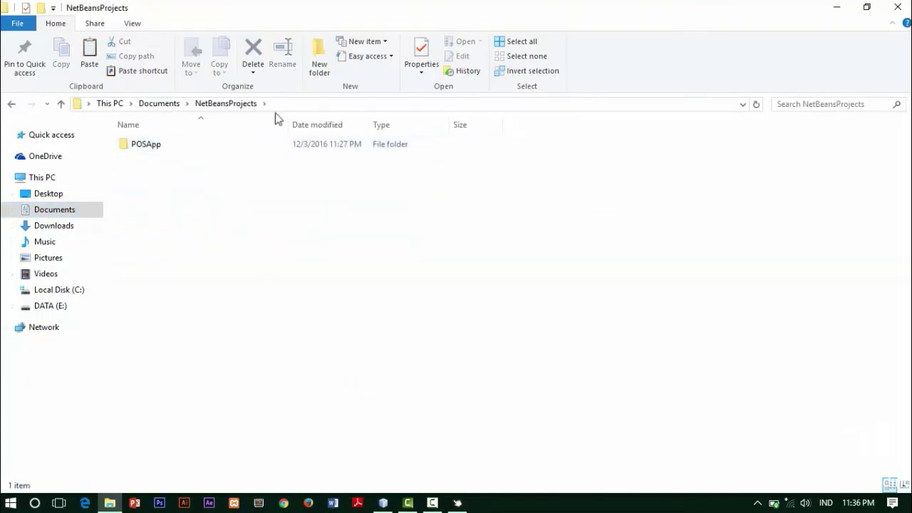
double_click(148, 146)
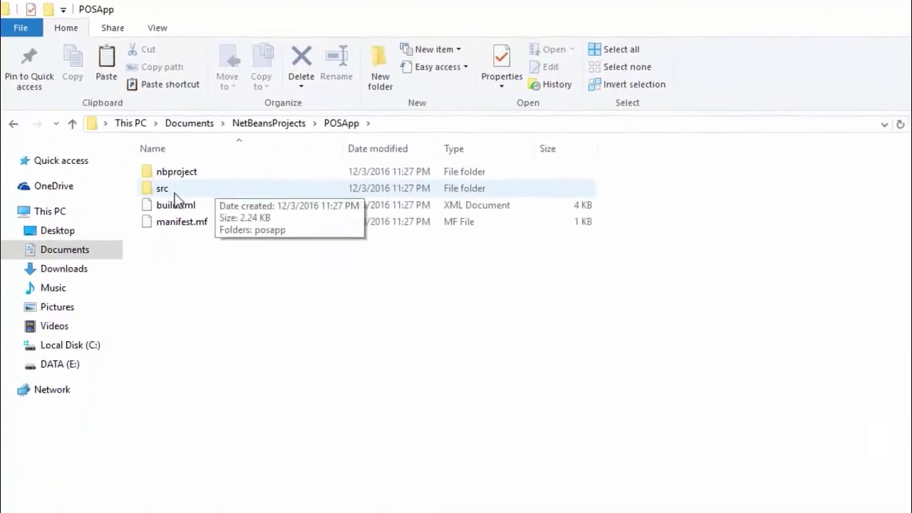
double_click(140, 159)
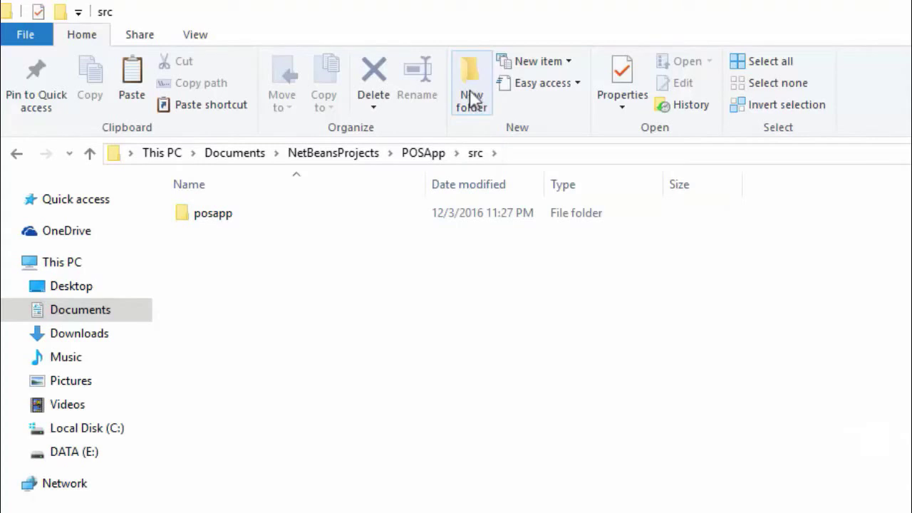
double_click(208, 212)
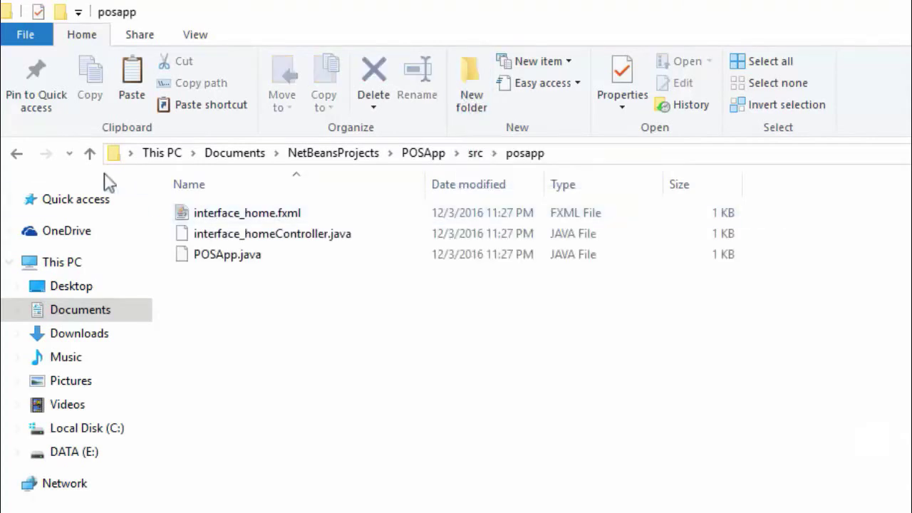
left_click(22, 155)
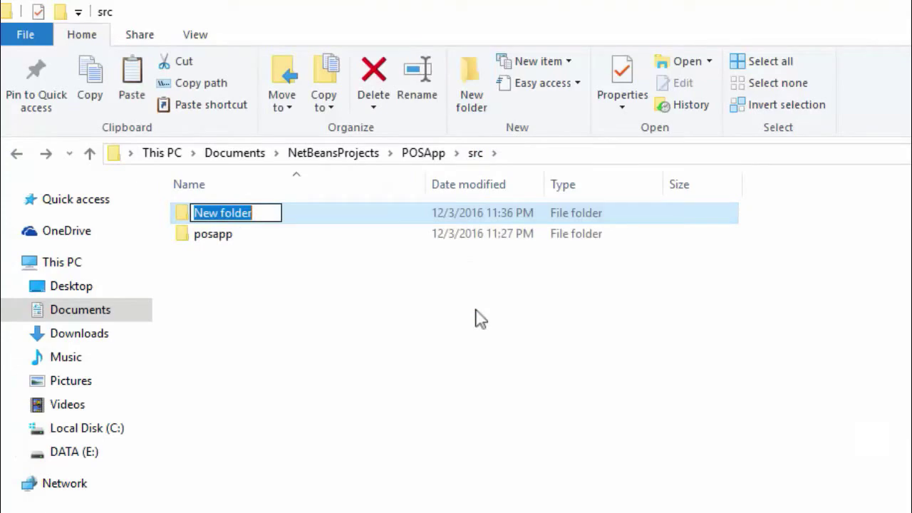
type("assets")
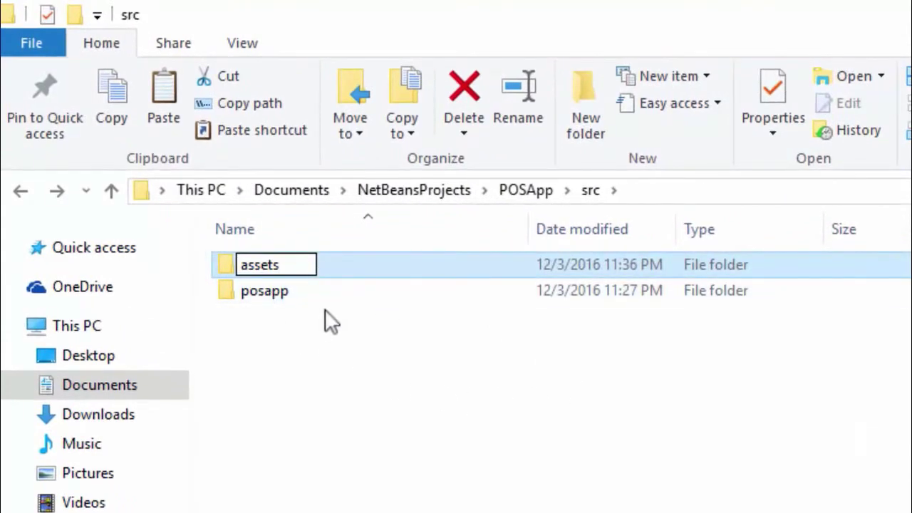
key("Return")
left_click(275, 352)
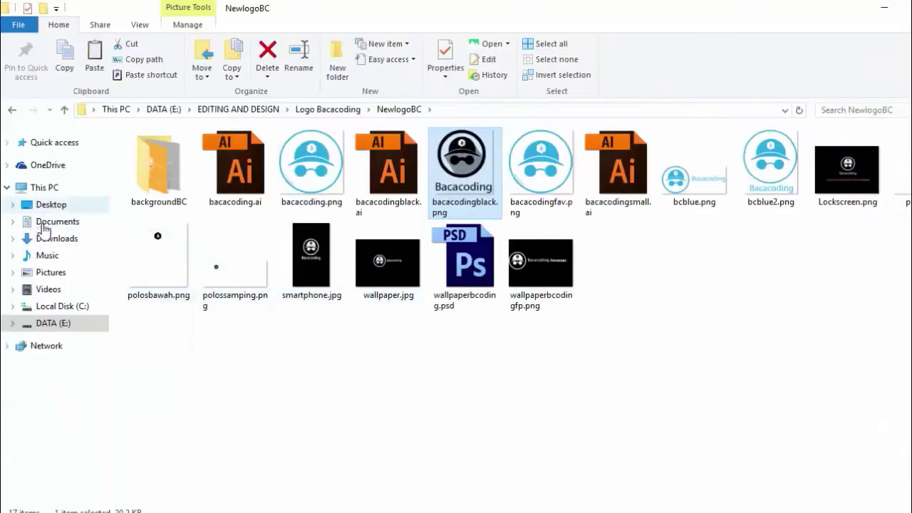
Paste the copied bacacodingblack.png logo into the new assets folder
left_click(51, 223)
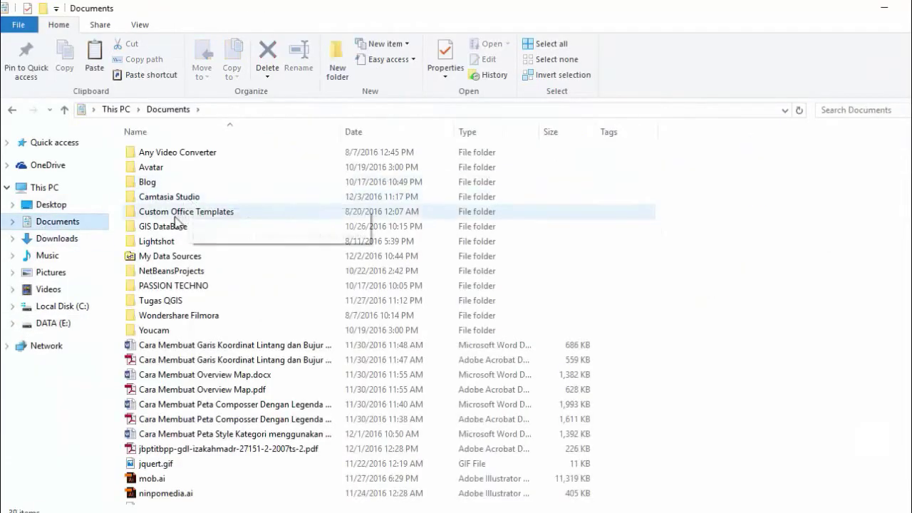
double_click(176, 279)
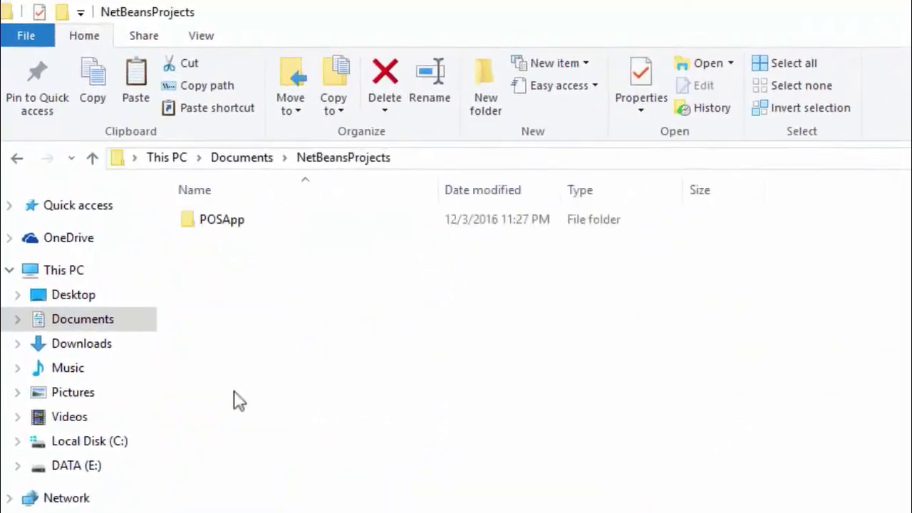
left_click(171, 159)
double_click(237, 222)
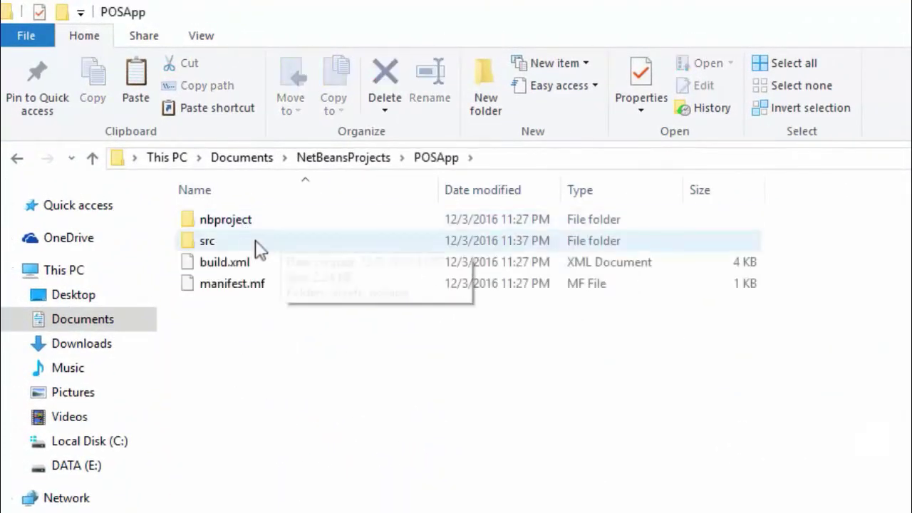
double_click(248, 251)
double_click(224, 223)
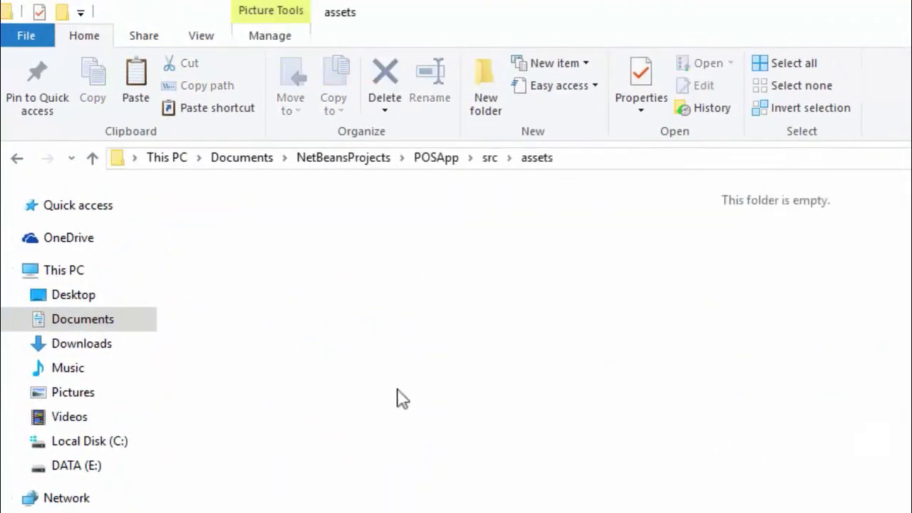
key("ctrl+v")
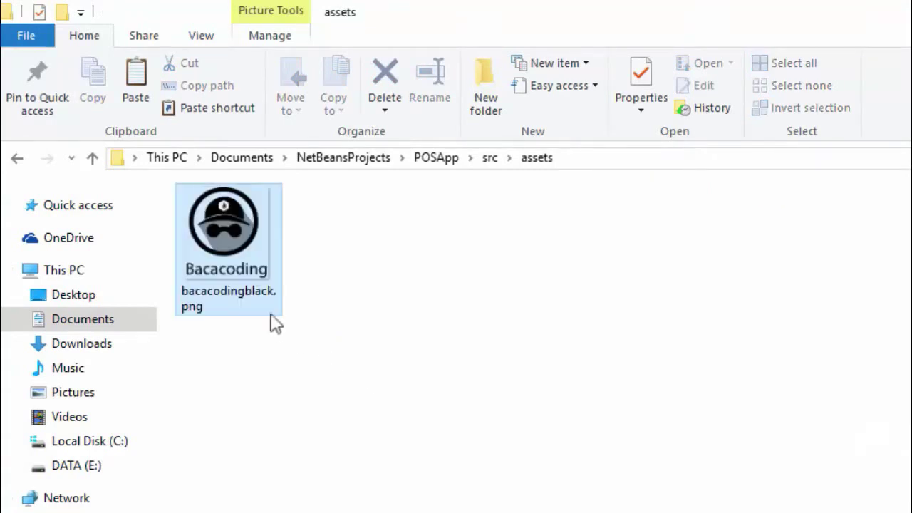
left_click(257, 306)
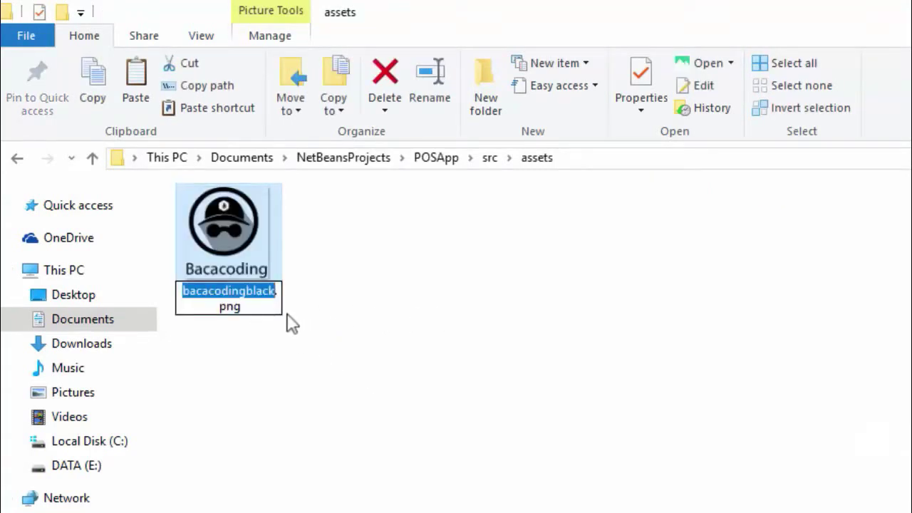
left_click(385, 318)
left_click(218, 311)
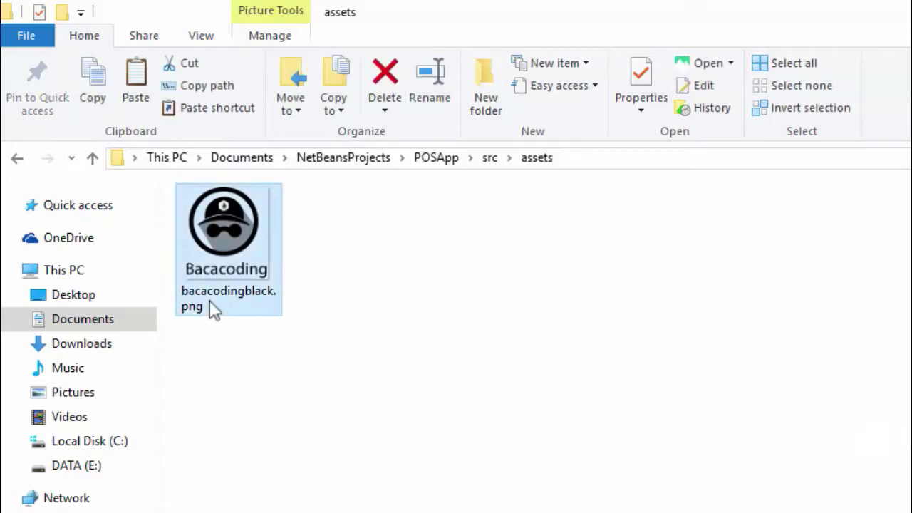
left_click(574, 321)
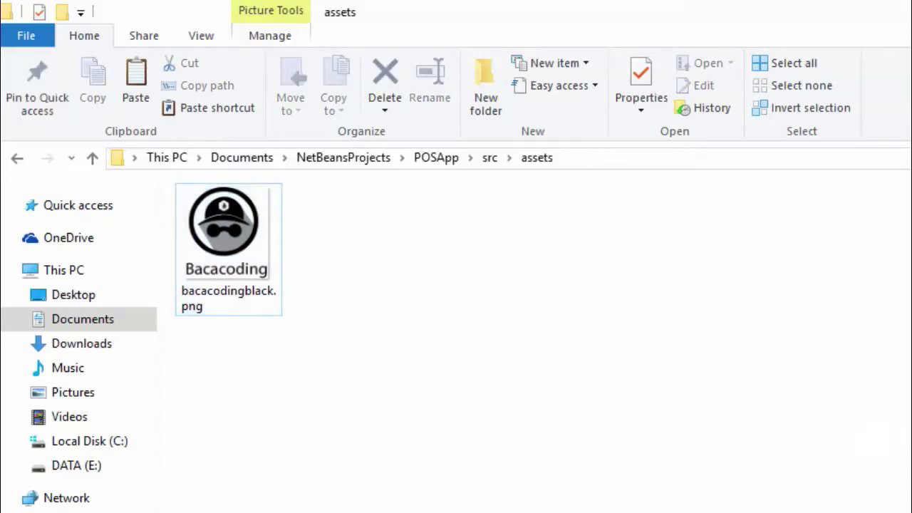
Set the ImageView's Image to src/assets/bacacodingblack.png in interface_home.fxml
mouse_move(430, 503)
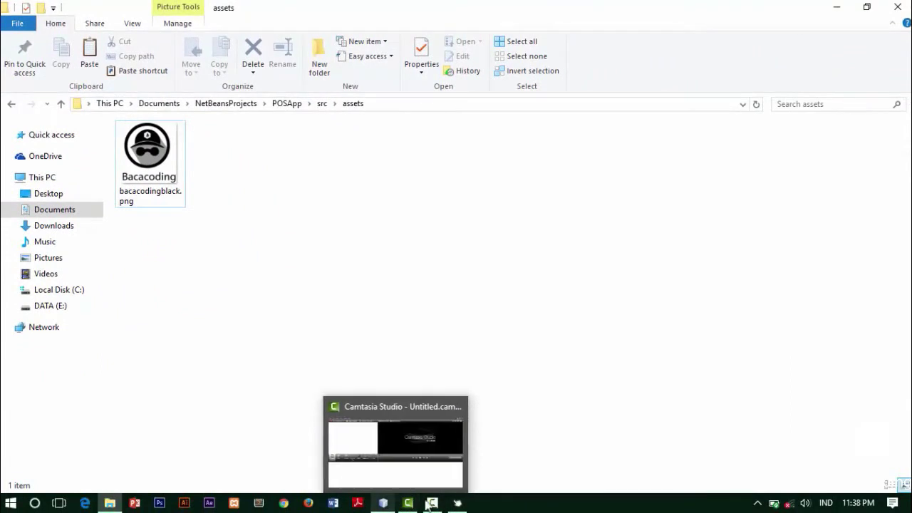
left_click(459, 503)
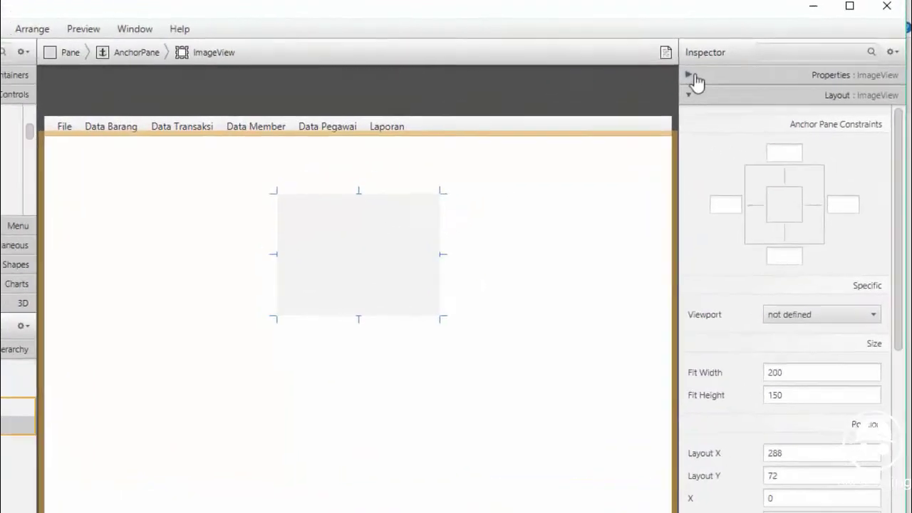
left_click(745, 64)
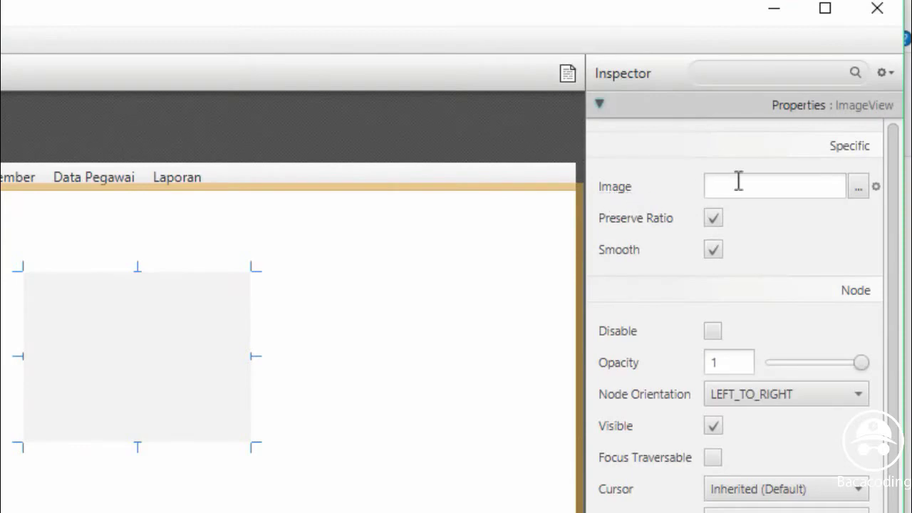
left_click(861, 189)
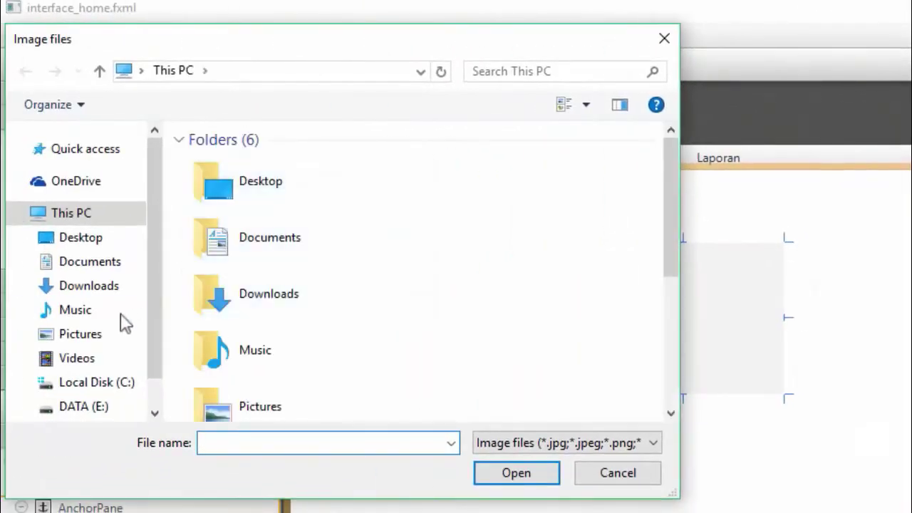
left_click(133, 273)
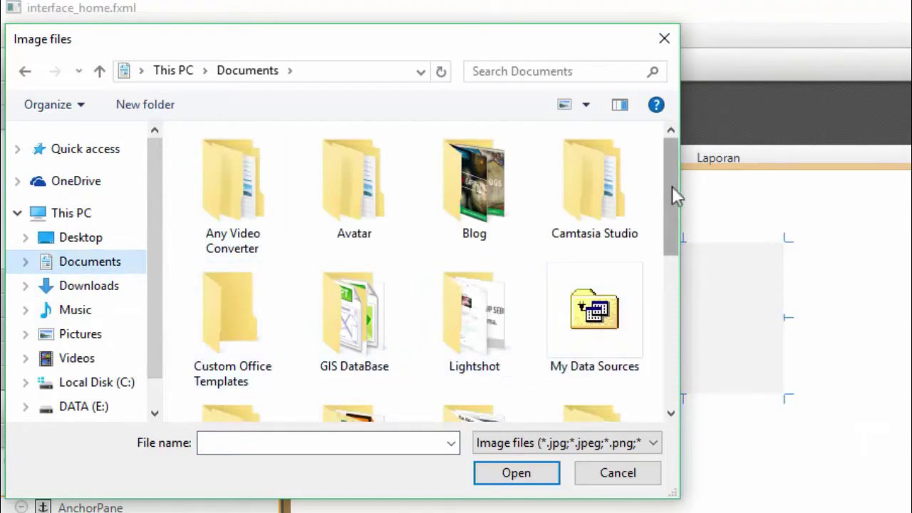
left_click_drag(672, 186, 672, 255)
double_click(264, 289)
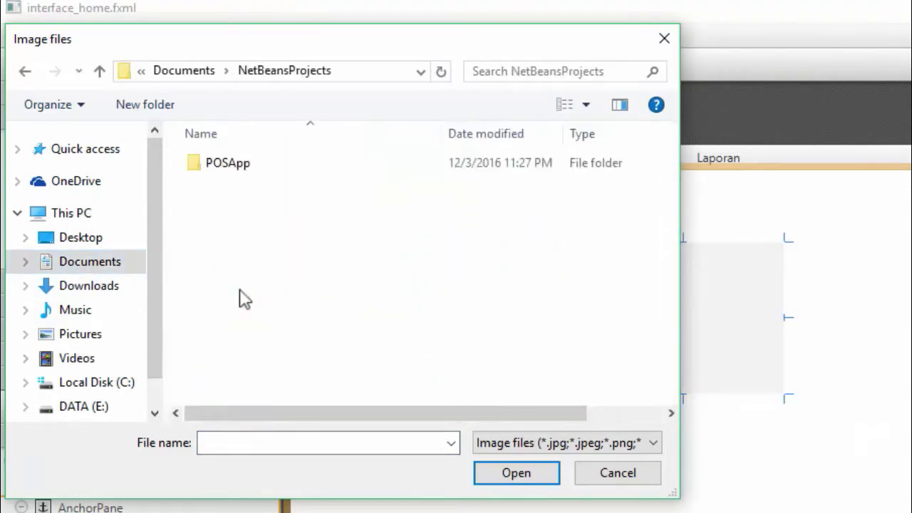
double_click(236, 173)
left_click(218, 187)
double_click(218, 187)
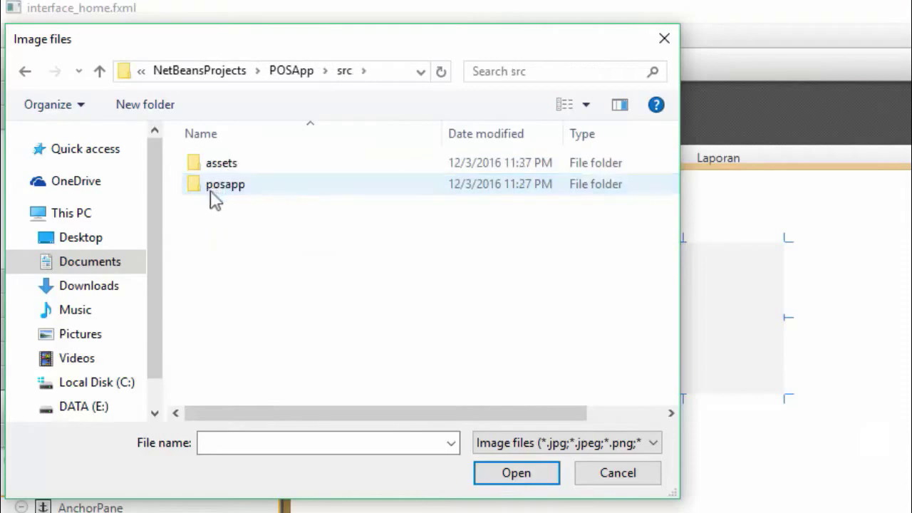
double_click(203, 170)
left_click(221, 207)
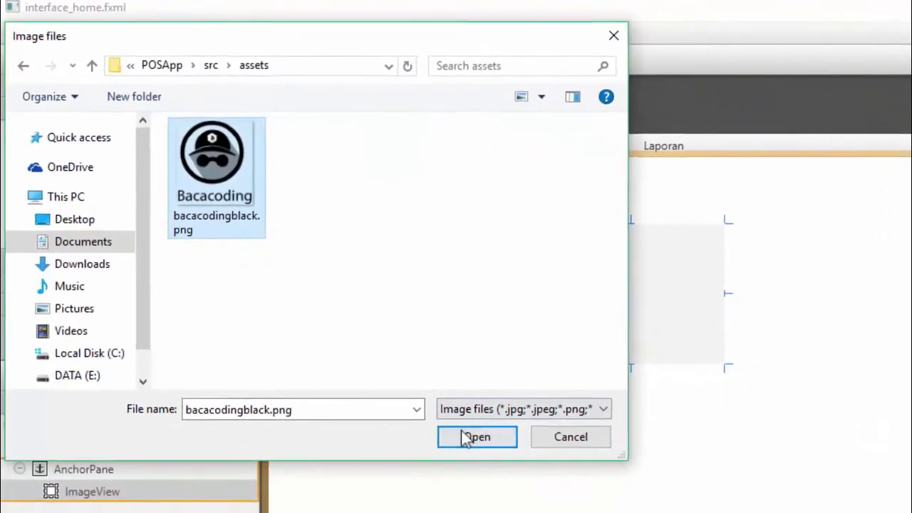
left_click(512, 474)
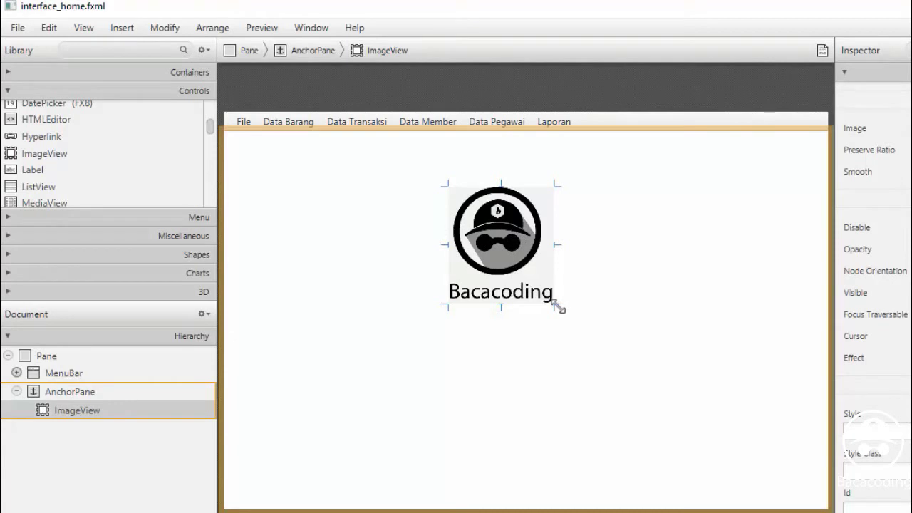
Enlarge the logo to about 167 × 176 and centre it horizontally below the menu bar
left_click_drag(559, 306, 592, 332)
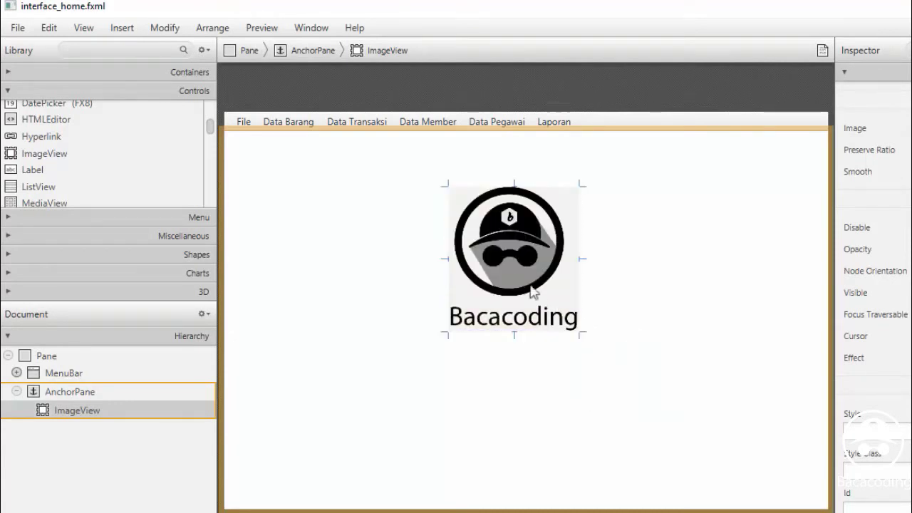
left_click_drag(516, 258, 522, 258)
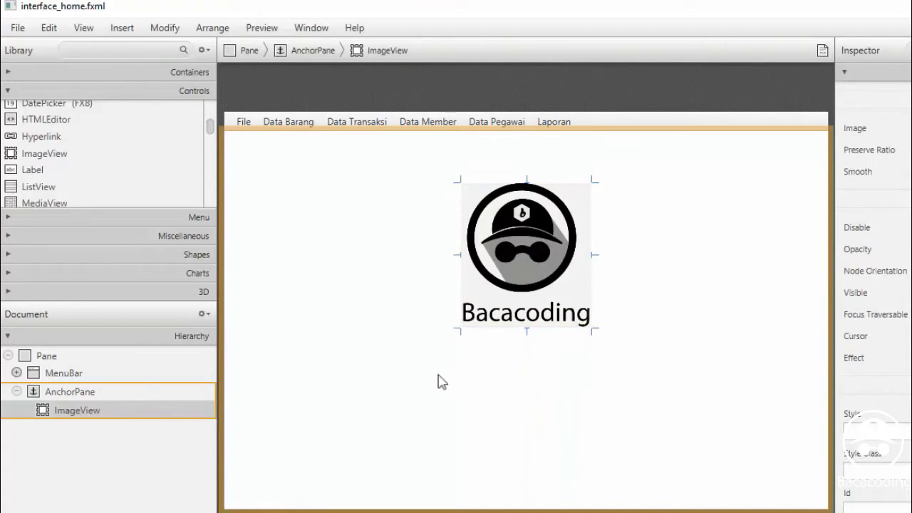
left_click(410, 376)
left_click(516, 262)
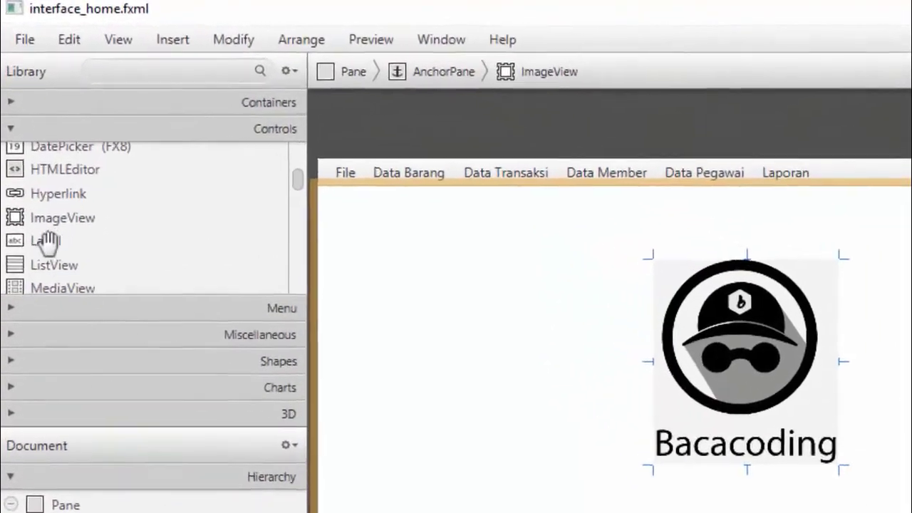
Add a Label centred below the Bacacoding logo and set its text to 'Selamat Datang'
left_click(39, 171)
left_click_drag(62, 283, 865, 512)
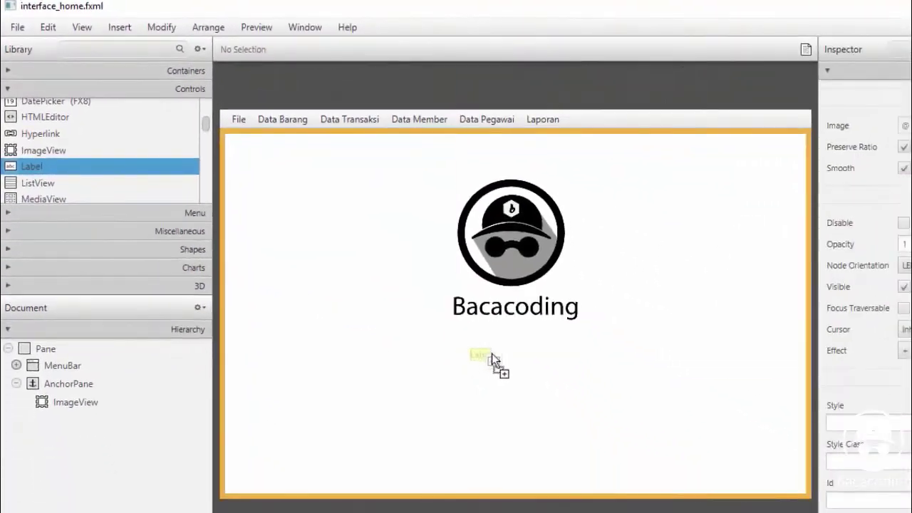
left_click_drag(520, 355, 515, 354)
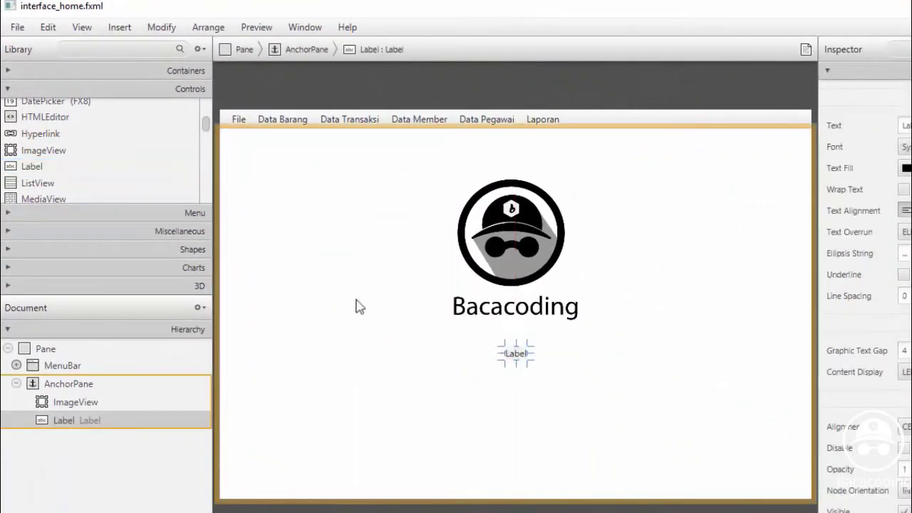
double_click(104, 420)
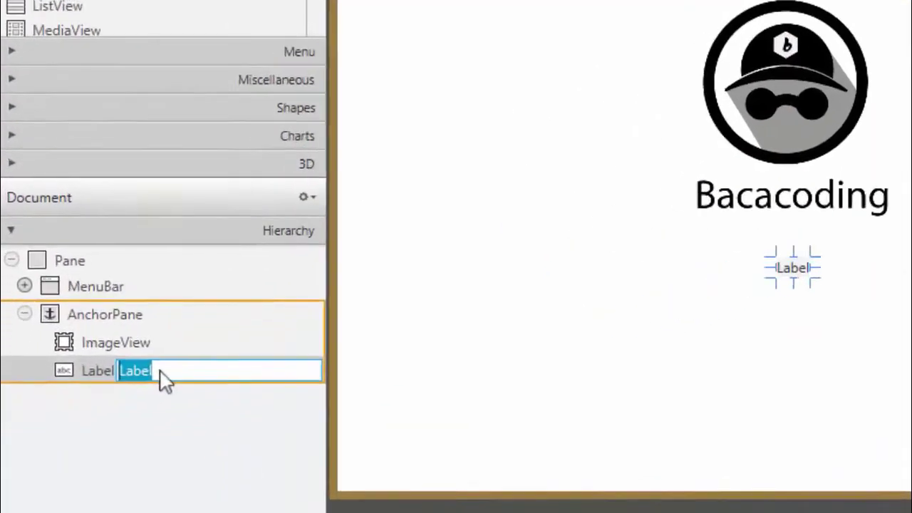
type("Selamat")
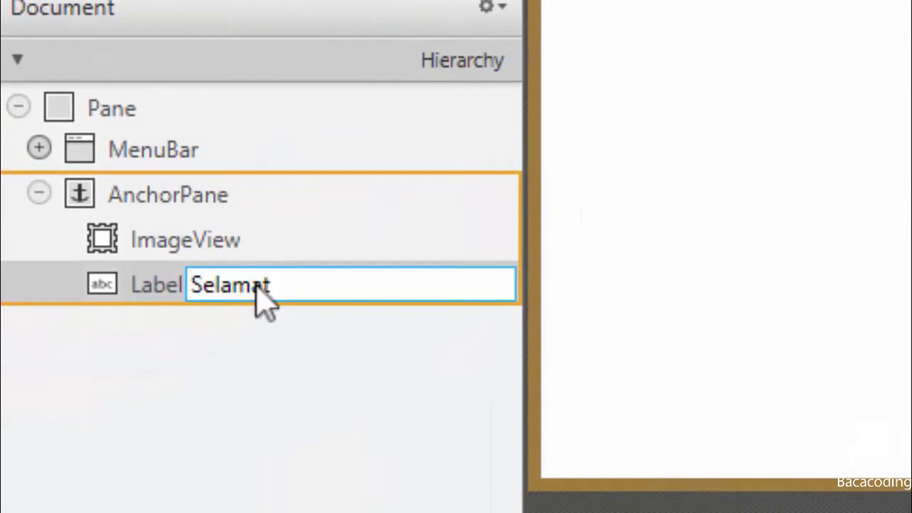
type(" Datang")
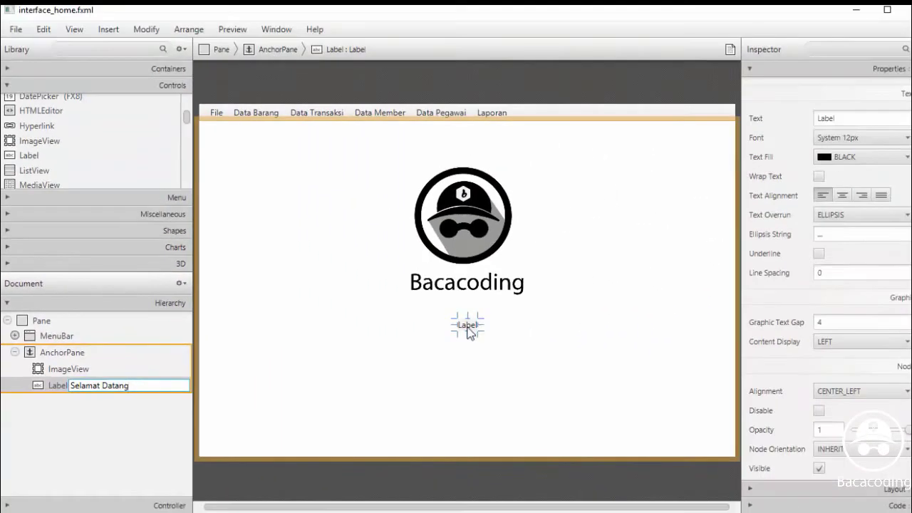
key("Return")
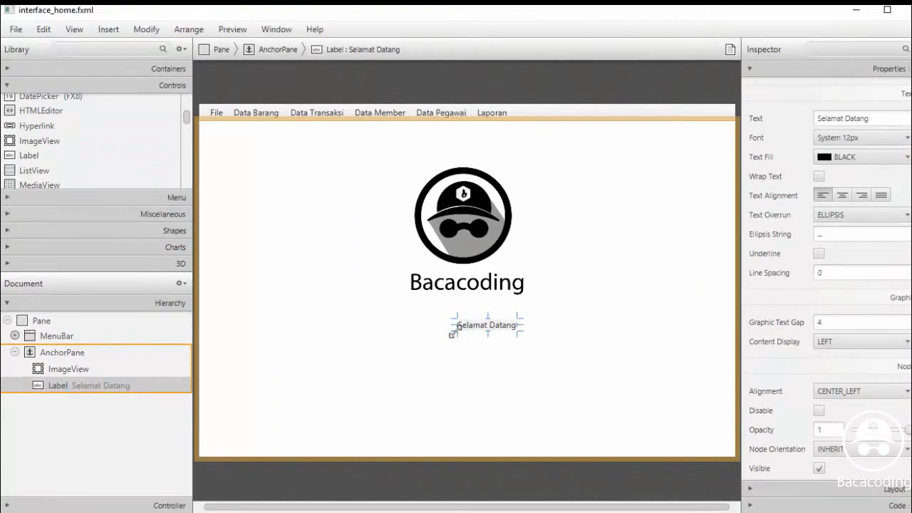
Set the Selamat Datang label's font to October Twilight at 40px
left_click_drag(451, 324, 423, 325)
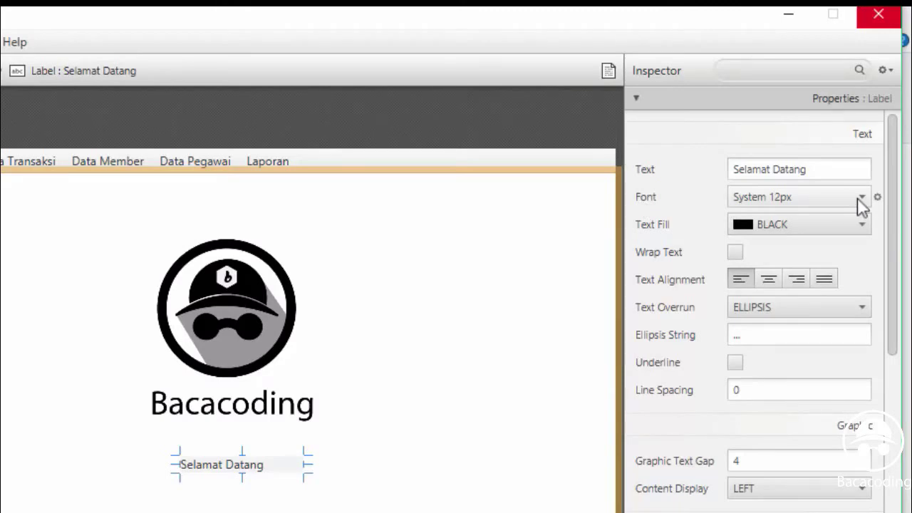
left_click(860, 201)
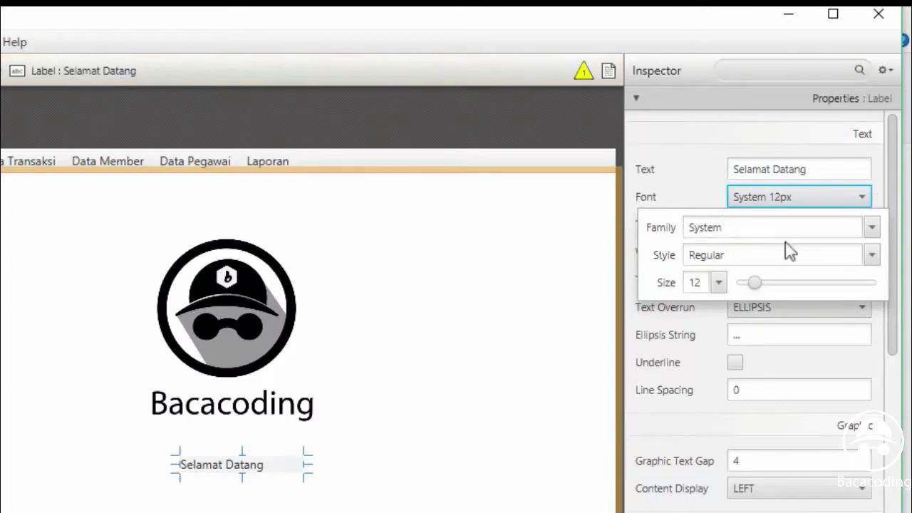
left_click(872, 229)
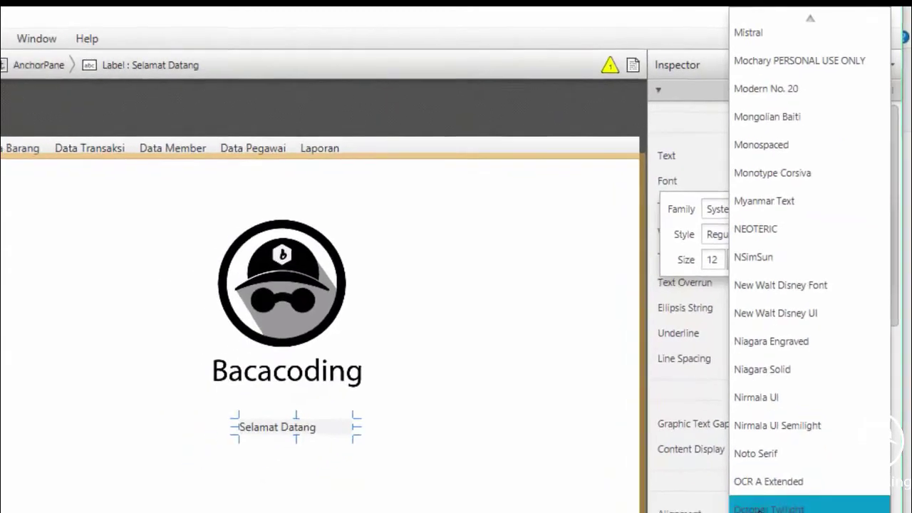
left_click(784, 440)
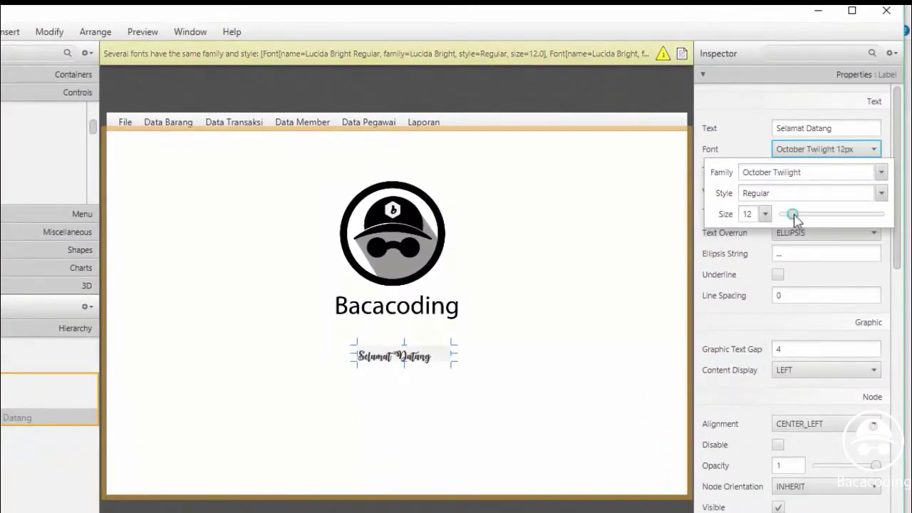
left_click_drag(793, 219, 823, 219)
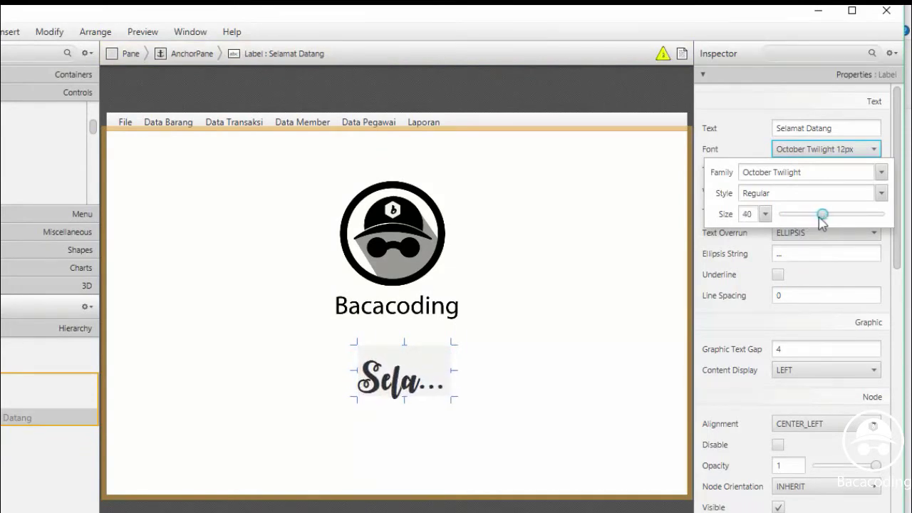
left_click(453, 374)
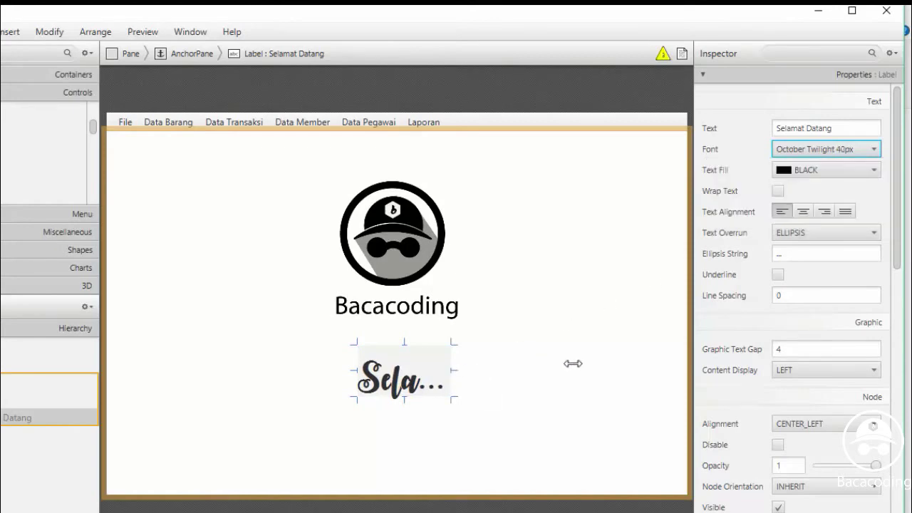
Widen the label, give it CENTER alignment, centre it under the logo, and add another Label below
left_click_drag(453, 370, 615, 370)
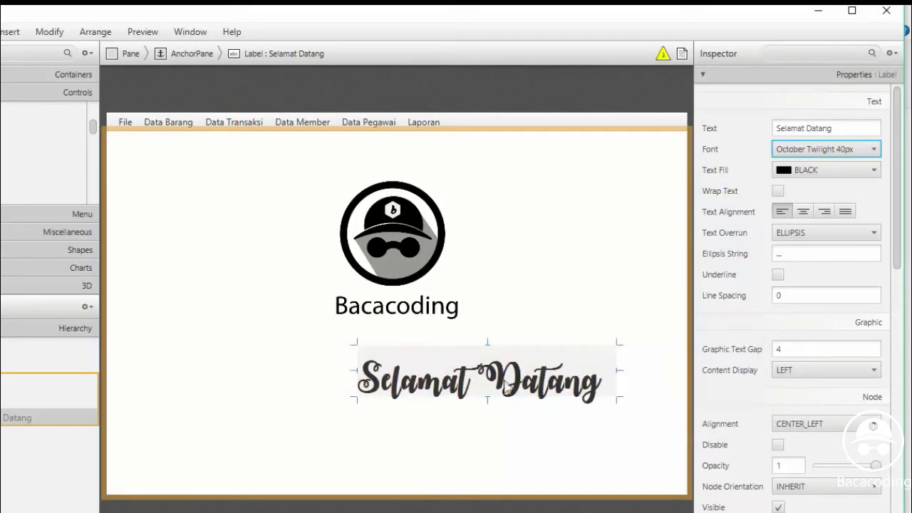
left_click_drag(495, 389, 414, 365)
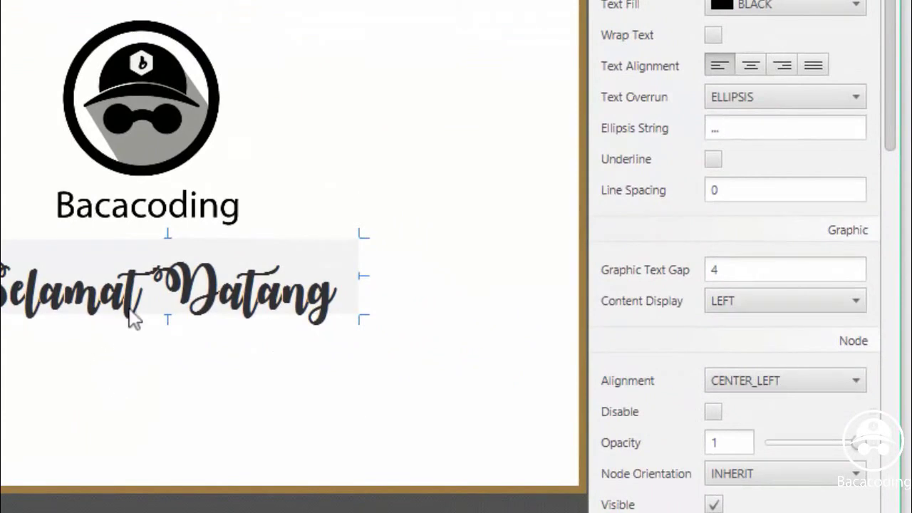
left_click(750, 384)
left_click(741, 128)
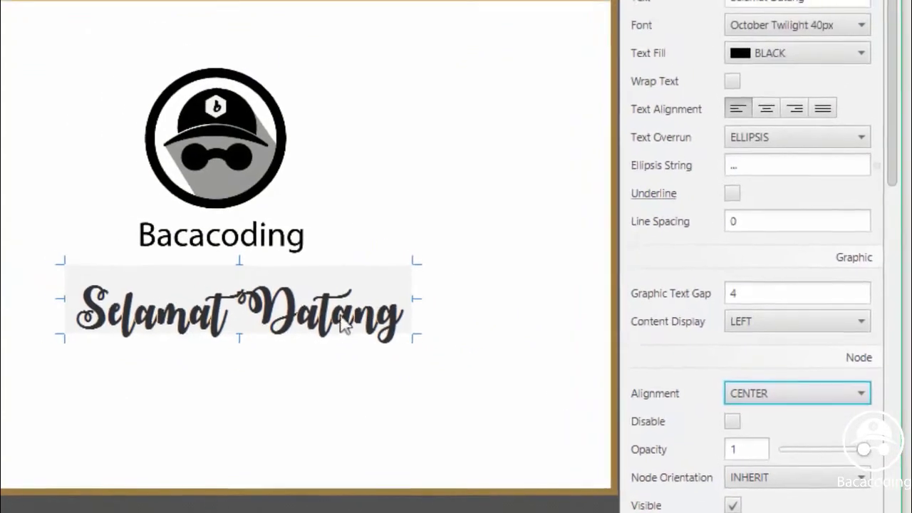
left_click_drag(346, 341, 340, 335)
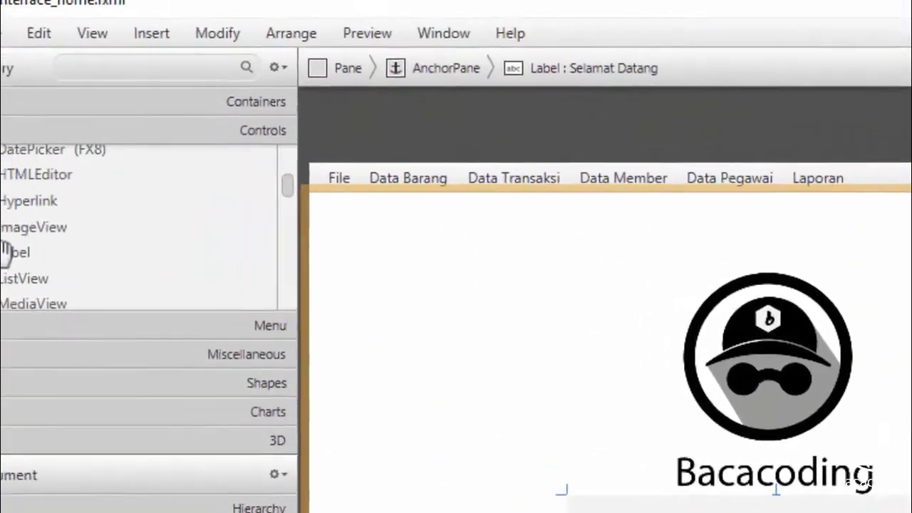
left_click_drag(41, 279, 563, 441)
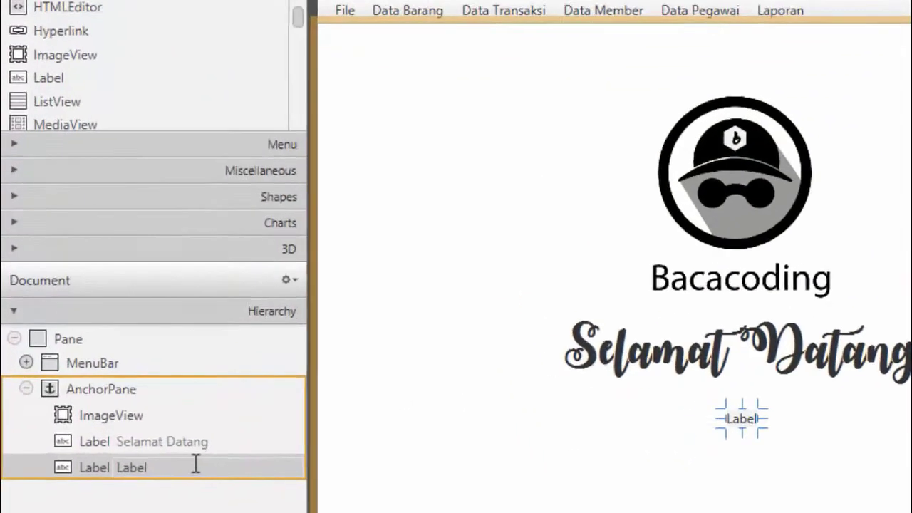
Enter 'Di Sistem Point Of Sales ( POS )' as the new label's text, fixing typos
double_click(195, 464)
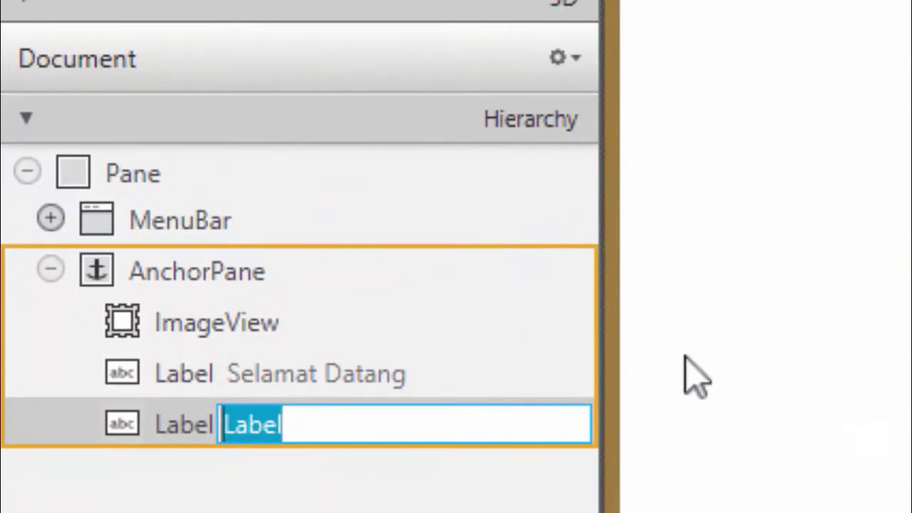
type("Dl")
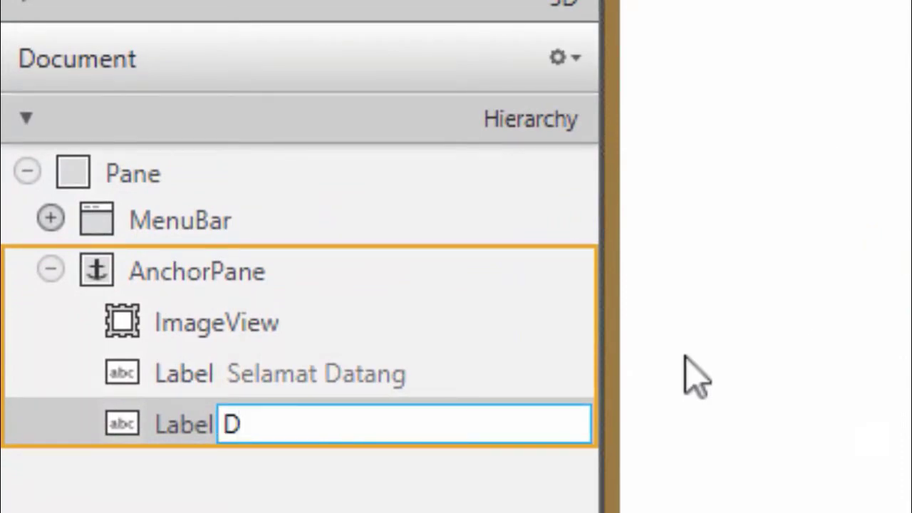
key("BackSpace")
key("BackSpace")
type("d")
key("BackSpace")
type("Di Sistem")
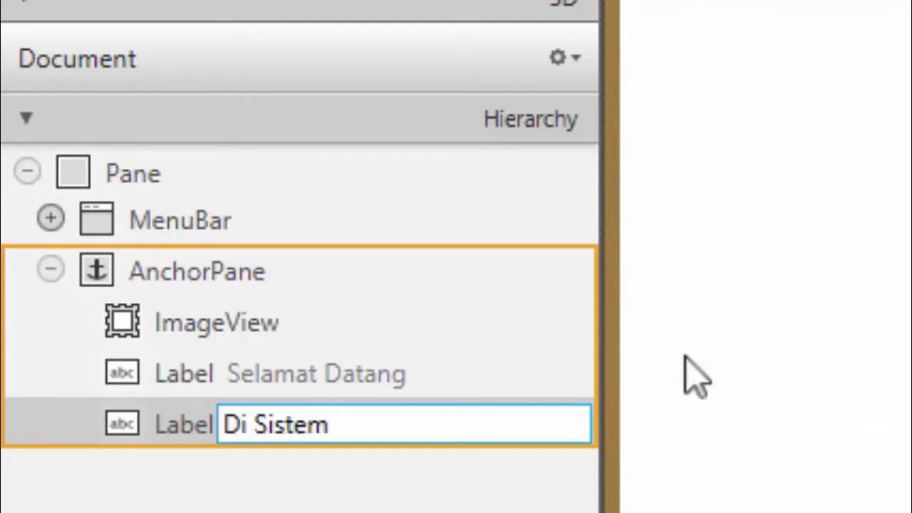
type(" Point O")
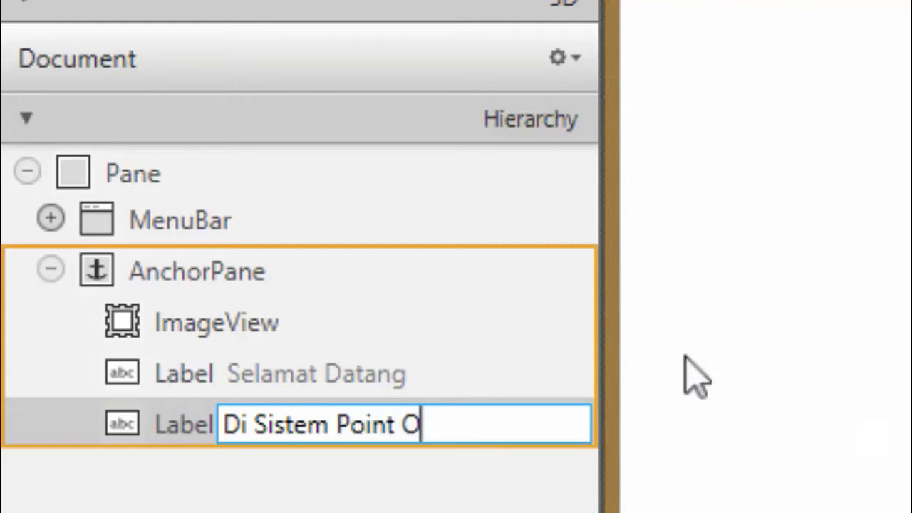
type("f")
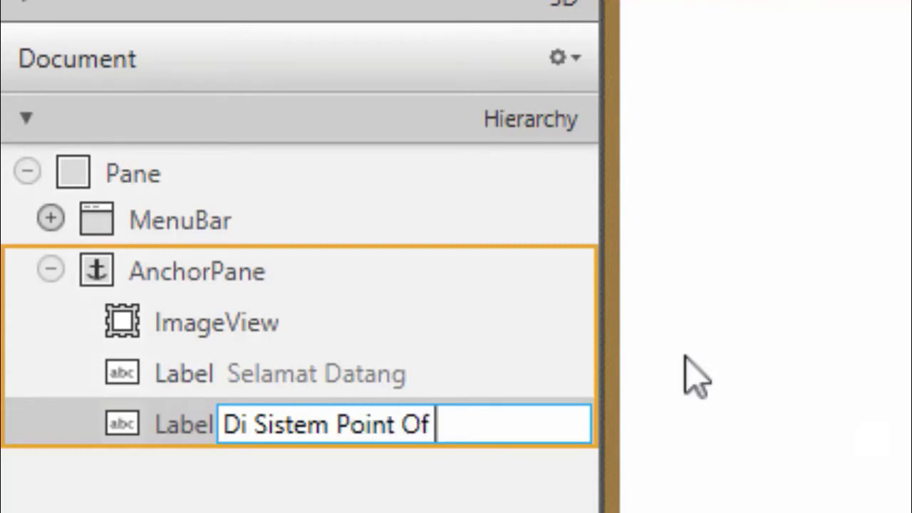
type(" Sal")
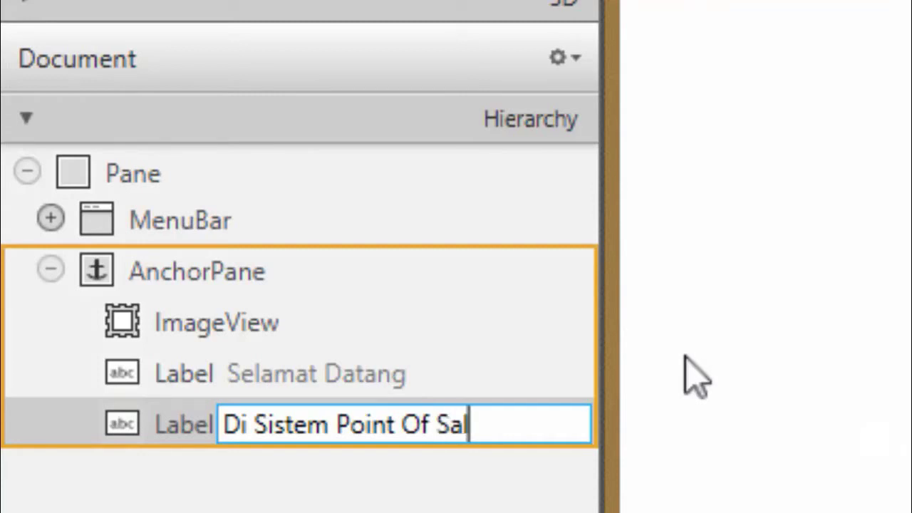
type("es")
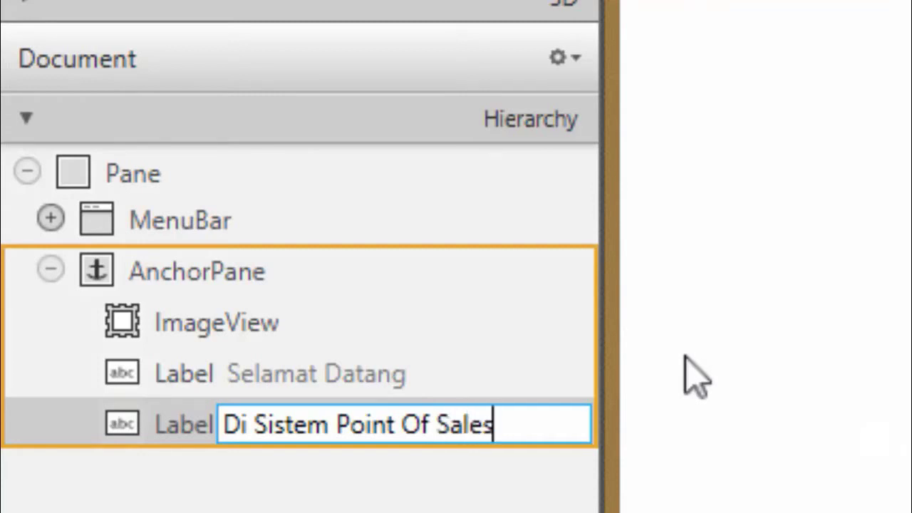
type(" (")
type("PO")
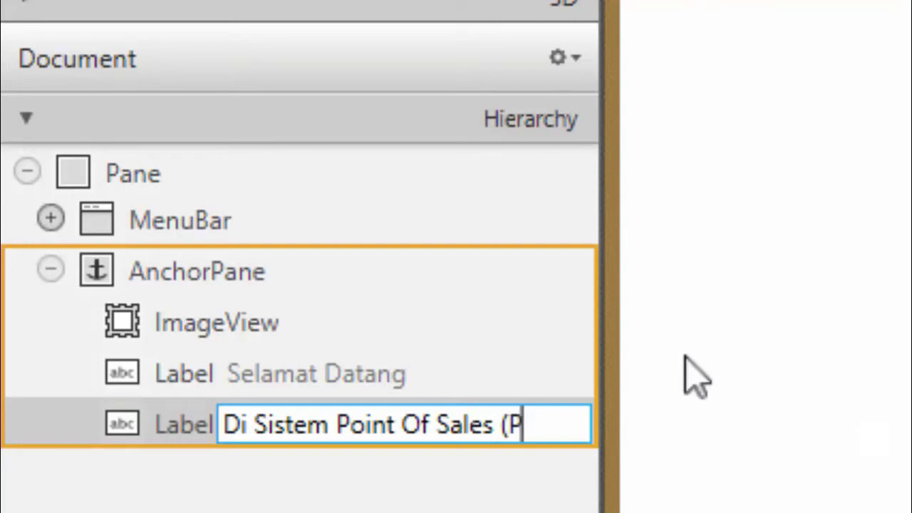
key("BackSpace")
key("BackSpace")
type("POS ")
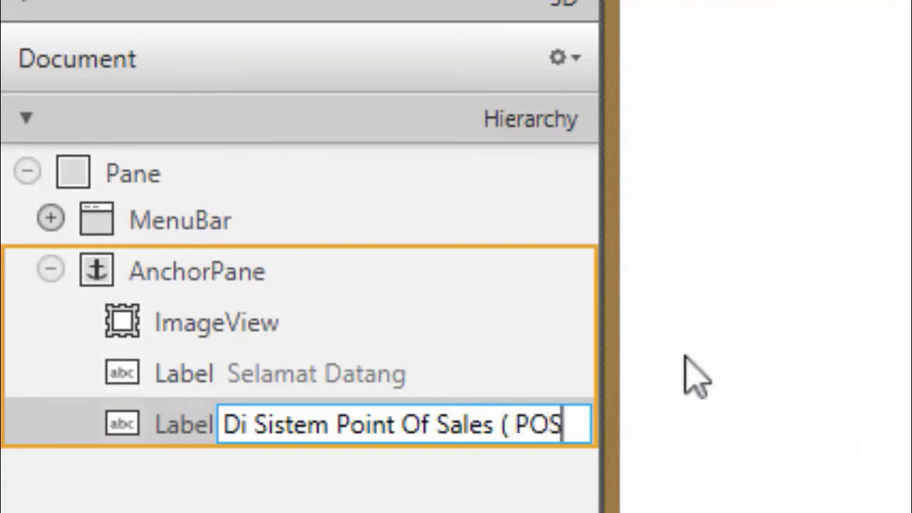
type(")")
key("BackSpace")
type(")")
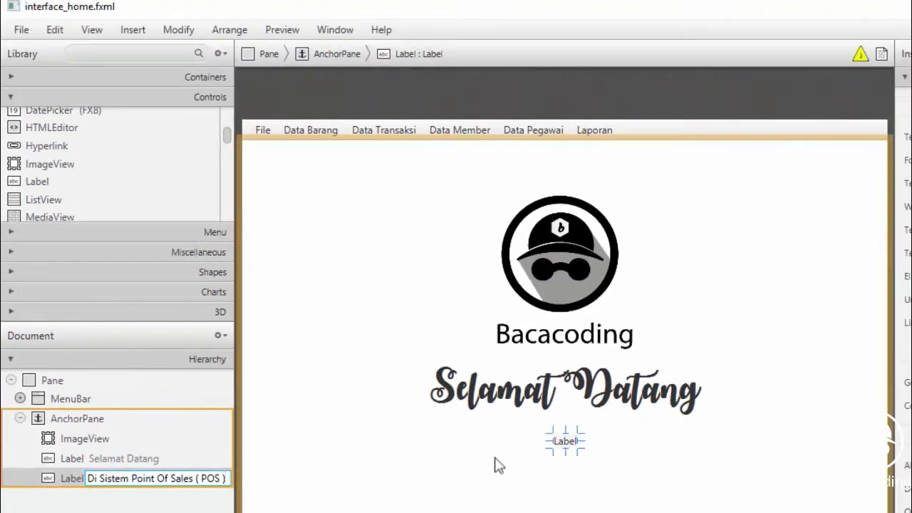
Confirm the subtitle and centre it beneath the Selamat Datang script
left_click(575, 446)
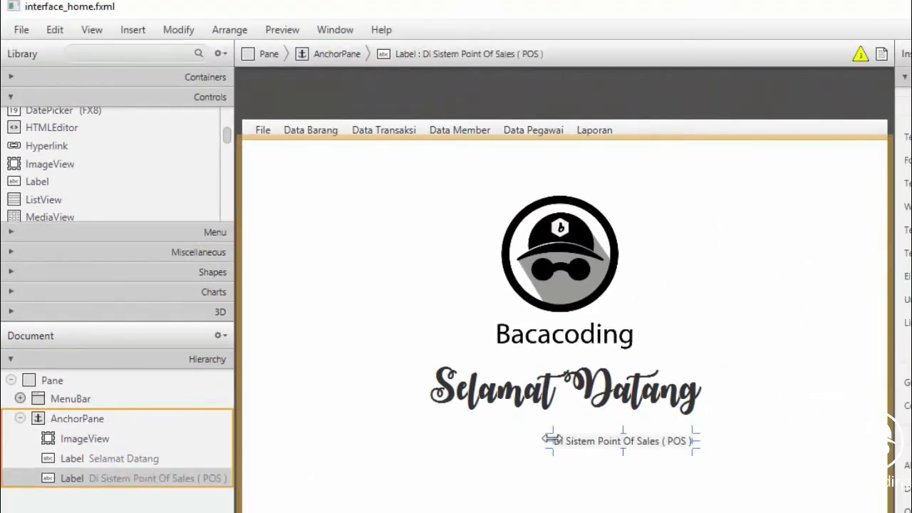
left_click_drag(597, 452, 552, 451)
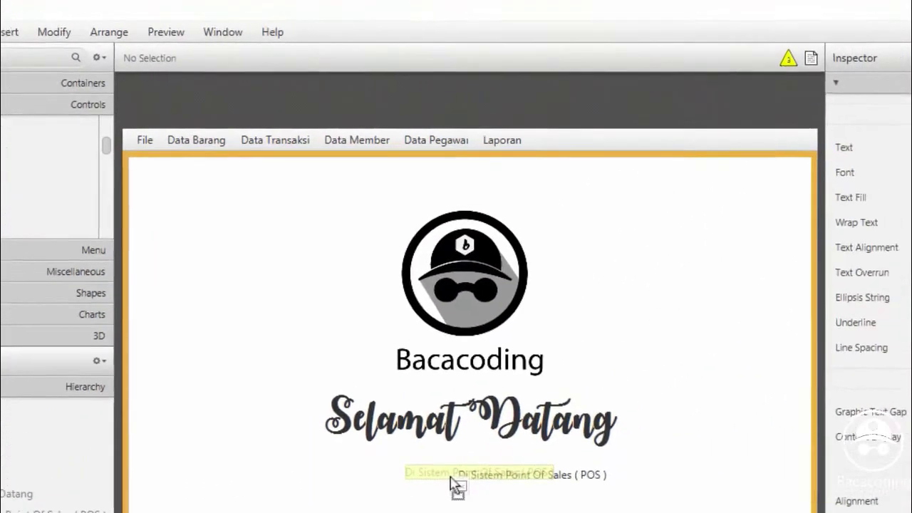
left_click_drag(457, 487, 459, 487)
Enlarge the POS subtitle font to 20px and centre it under Selamat Datang
left_click(847, 226)
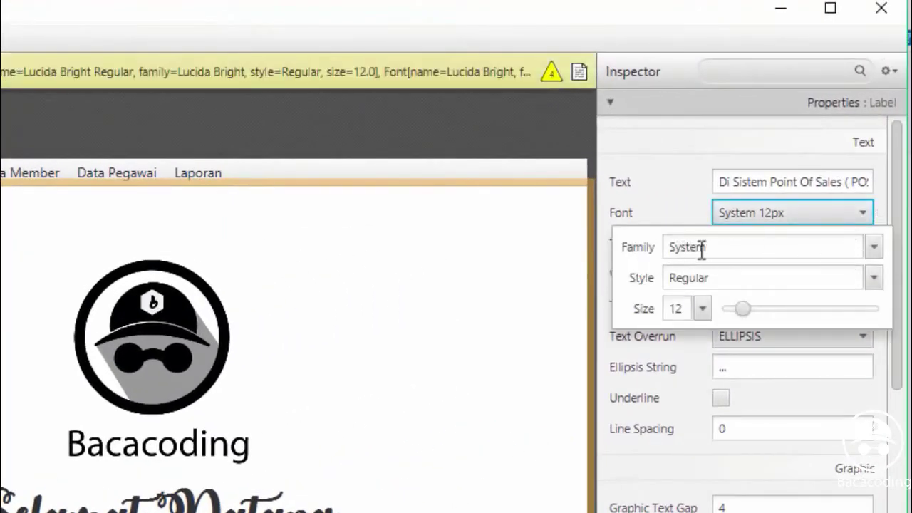
left_click_drag(745, 311, 758, 309)
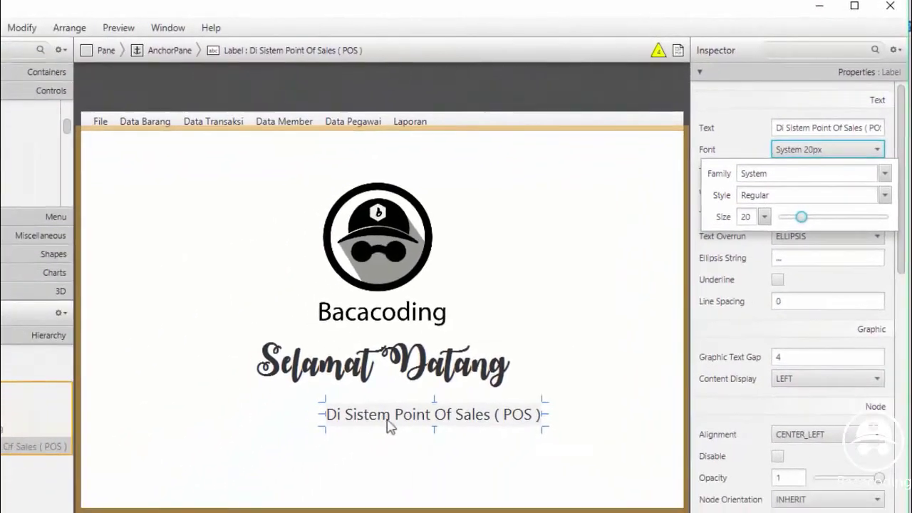
left_click(385, 418)
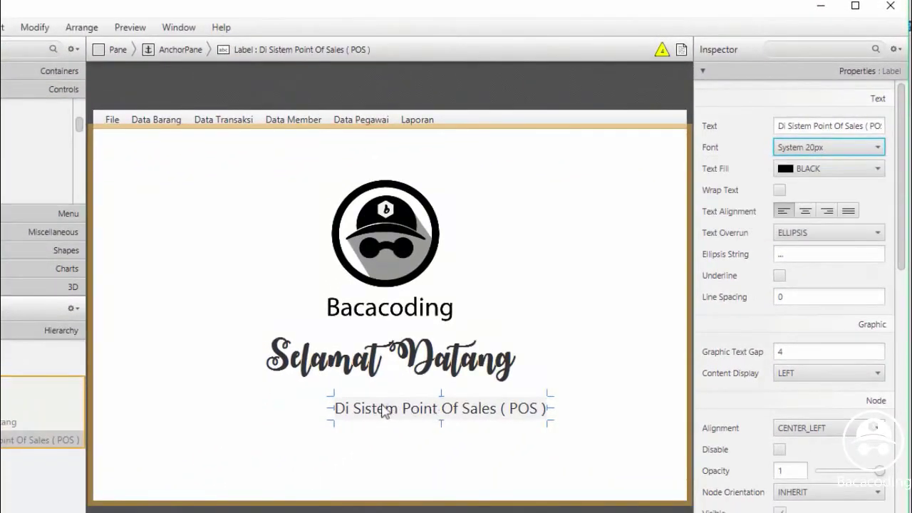
left_click_drag(448, 414, 390, 407)
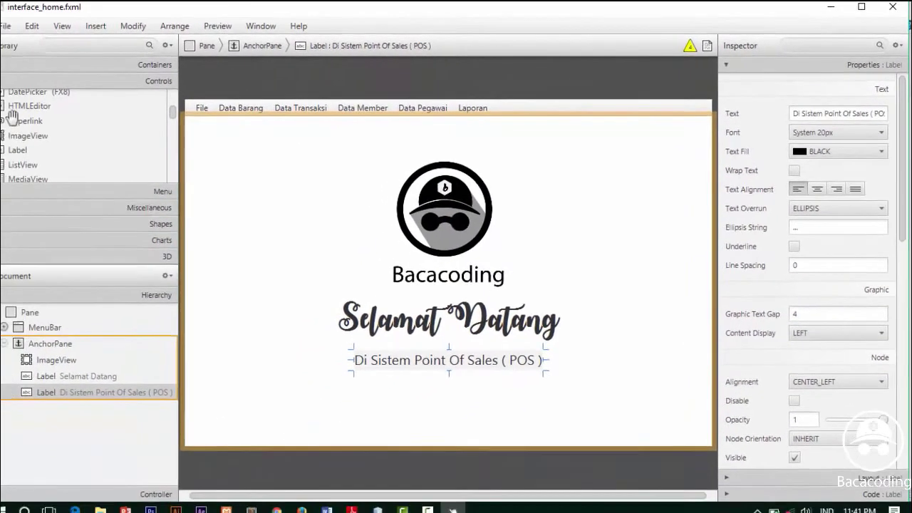
left_click(22, 150)
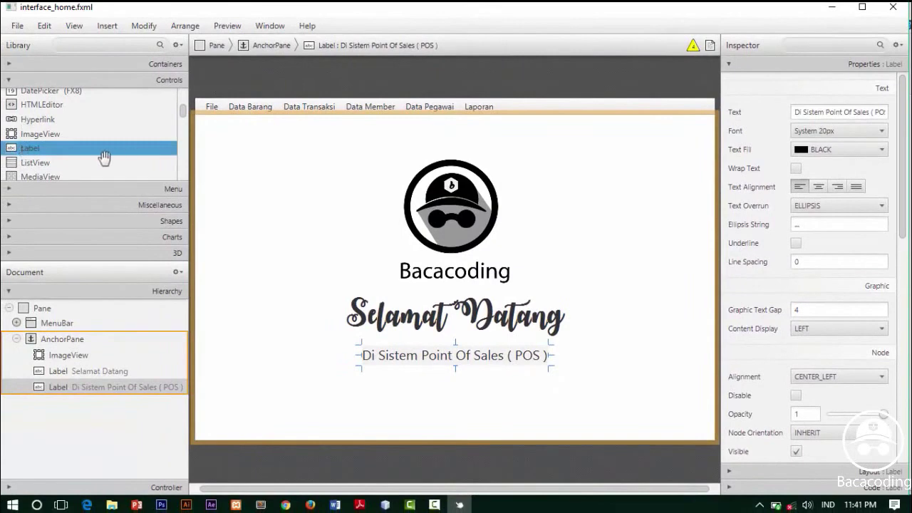
Add a new Label near the bottom of the page, undoing a misplaced first attempt
left_click_drag(29, 149, 107, 403)
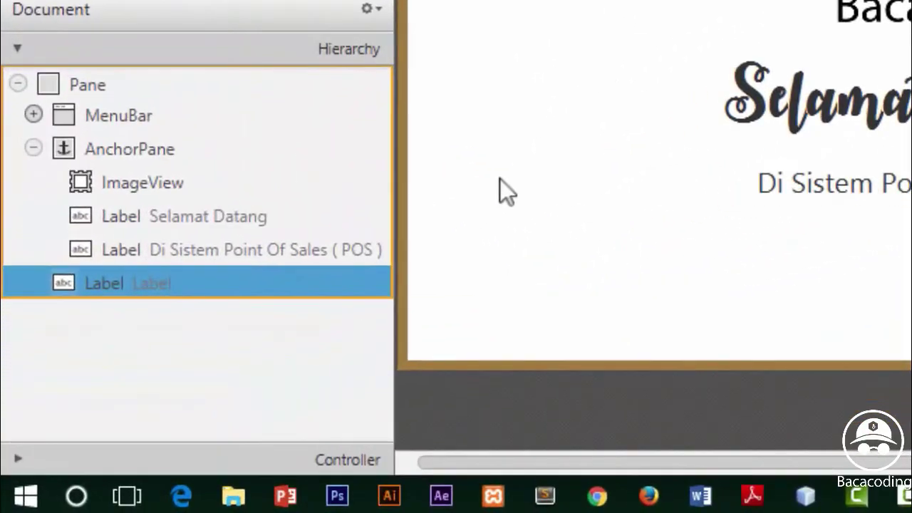
key("ctrl+z")
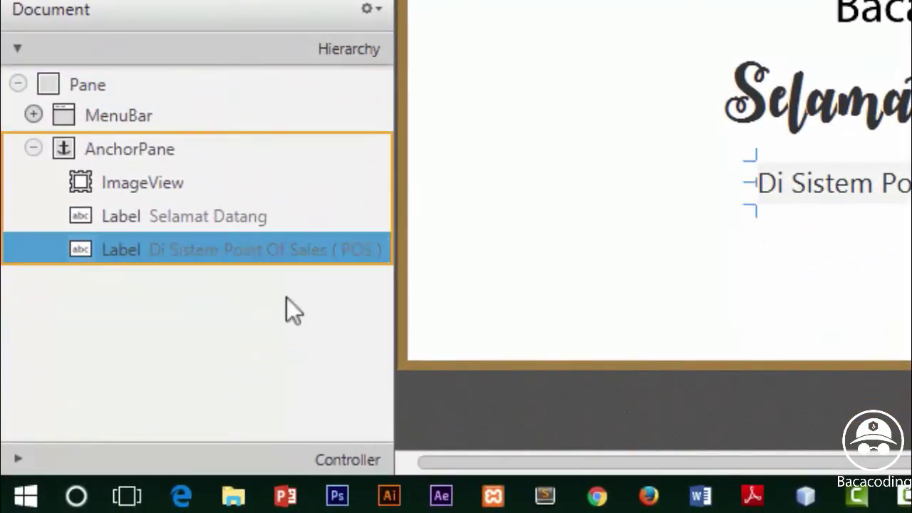
left_click_drag(32, 116, 494, 418)
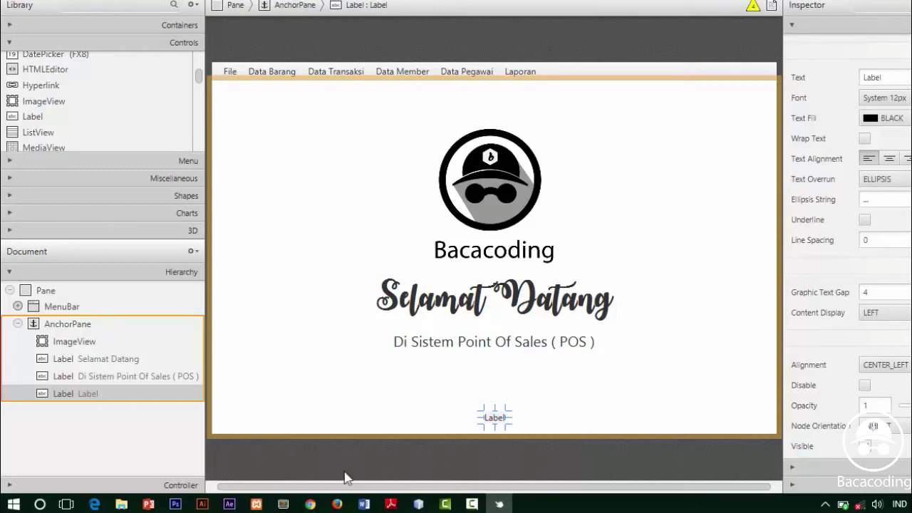
double_click(87, 394)
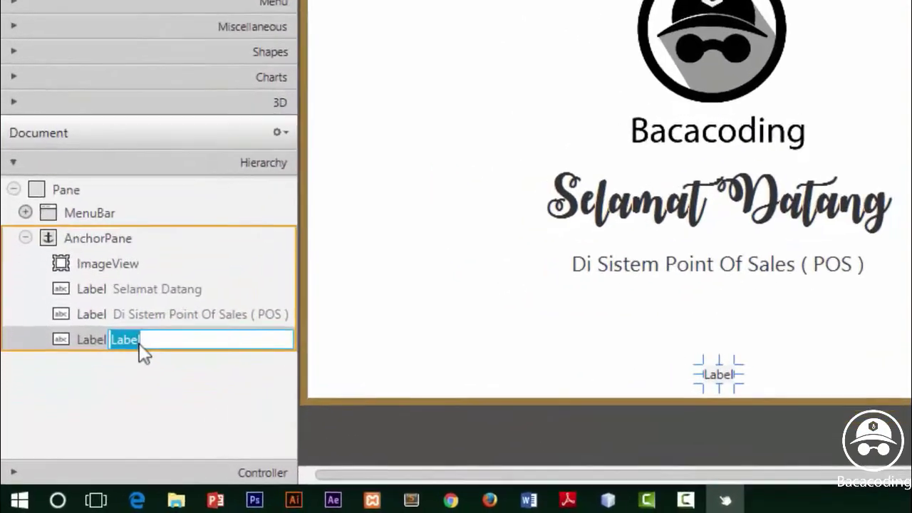
type("2016")
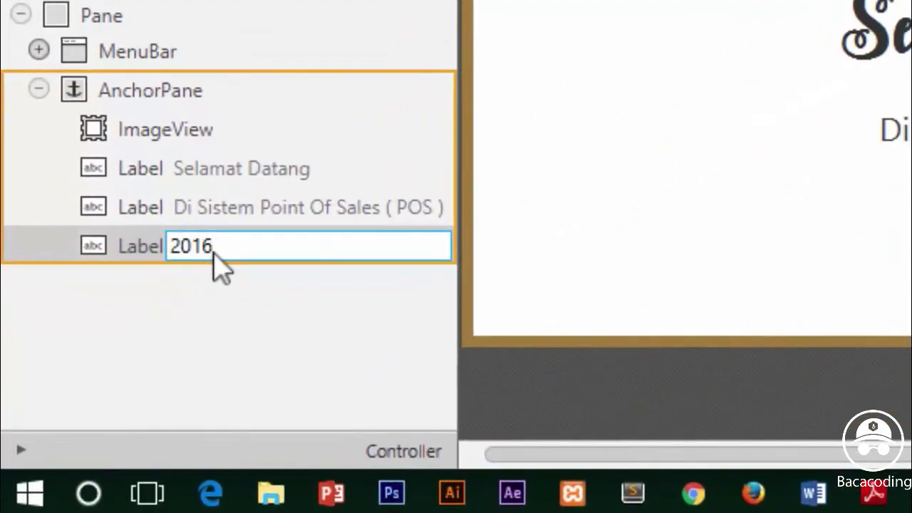
type("@")
key("BackSpace")
type("@copyrig")
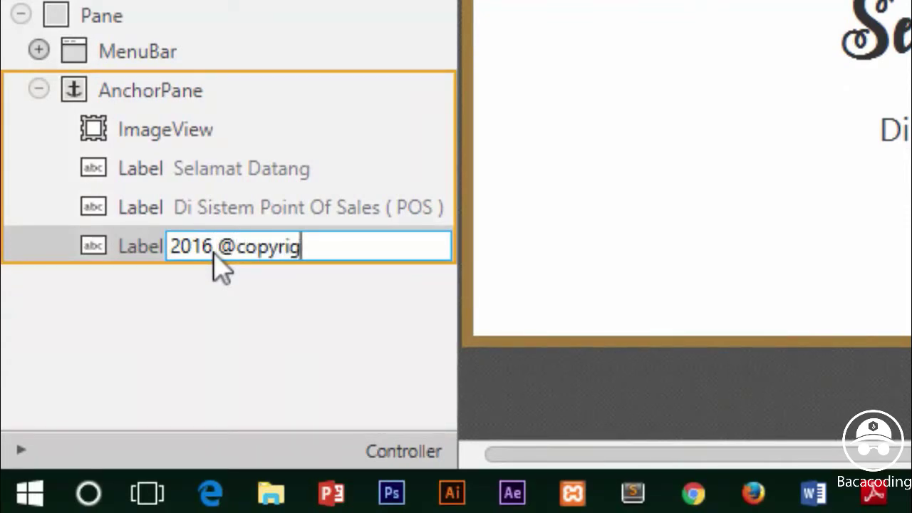
type("ht Baca")
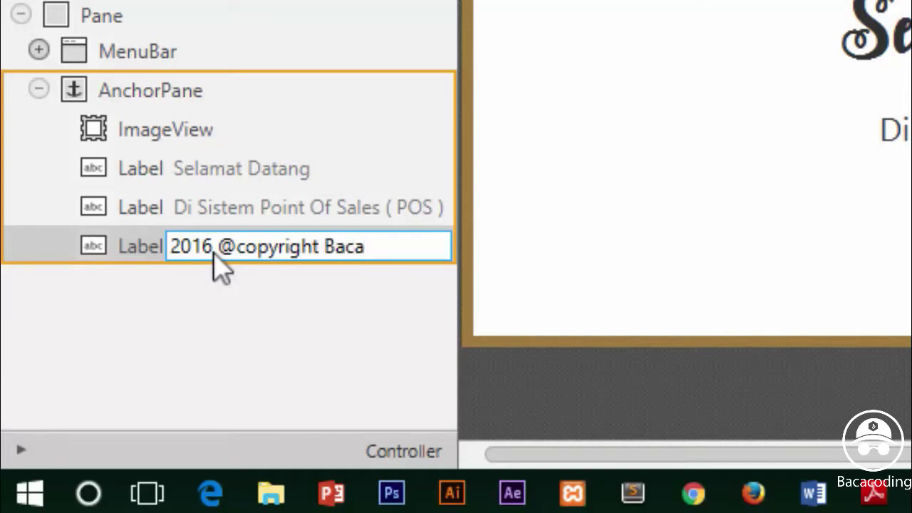
type("coding")
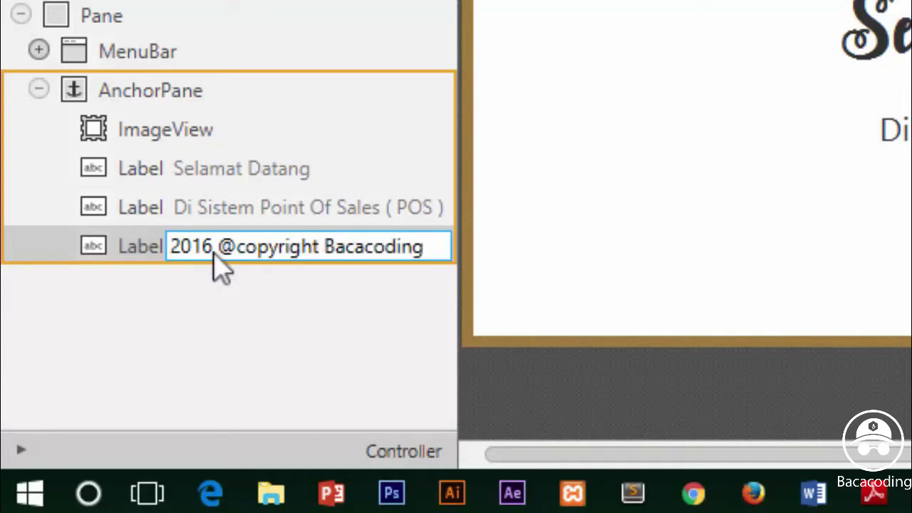
key("Return")
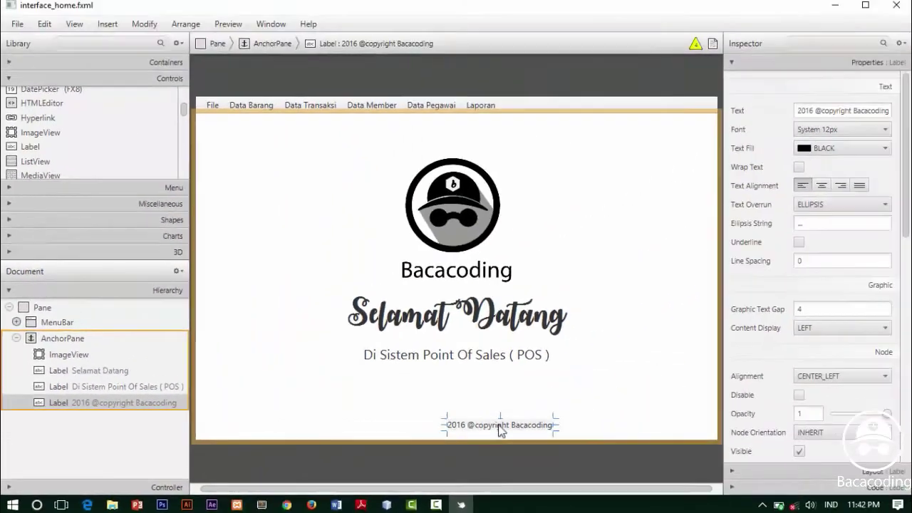
left_click_drag(502, 426, 457, 436)
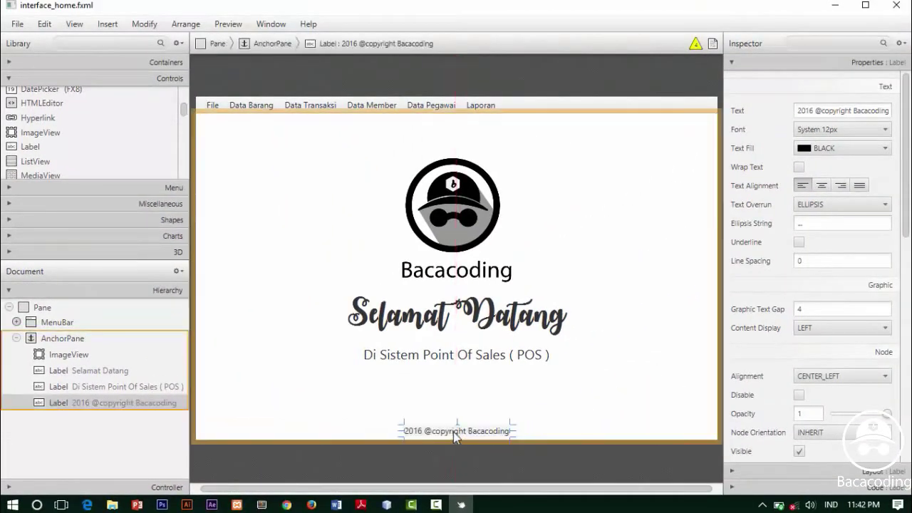
Preview the home screen in a separate window and try its File menu
left_click(563, 410)
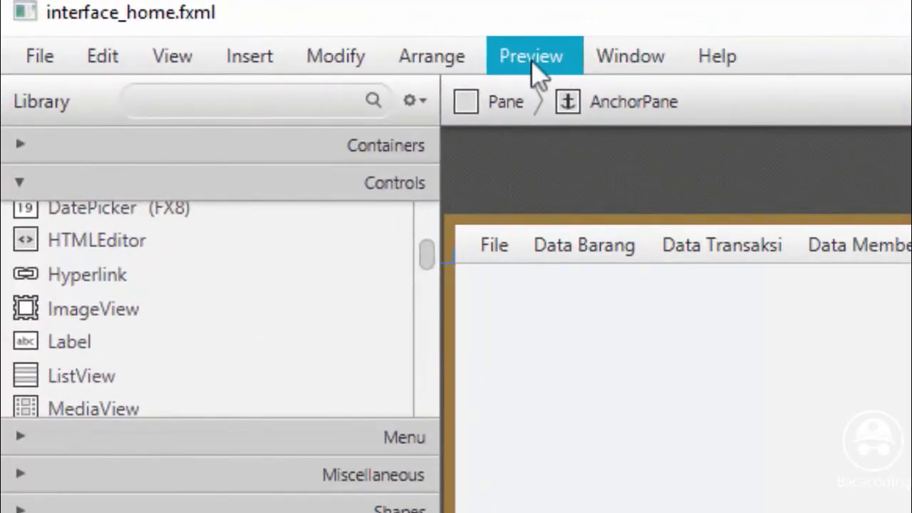
left_click(530, 67)
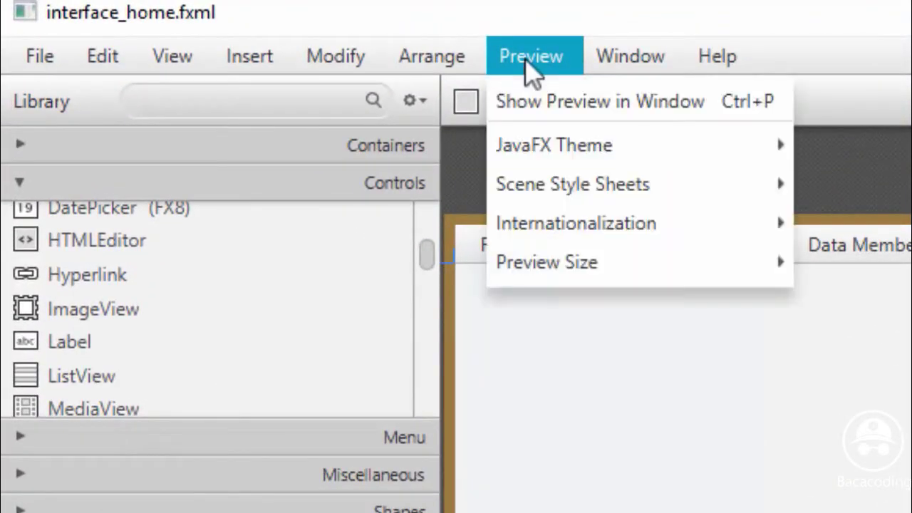
left_click(635, 104)
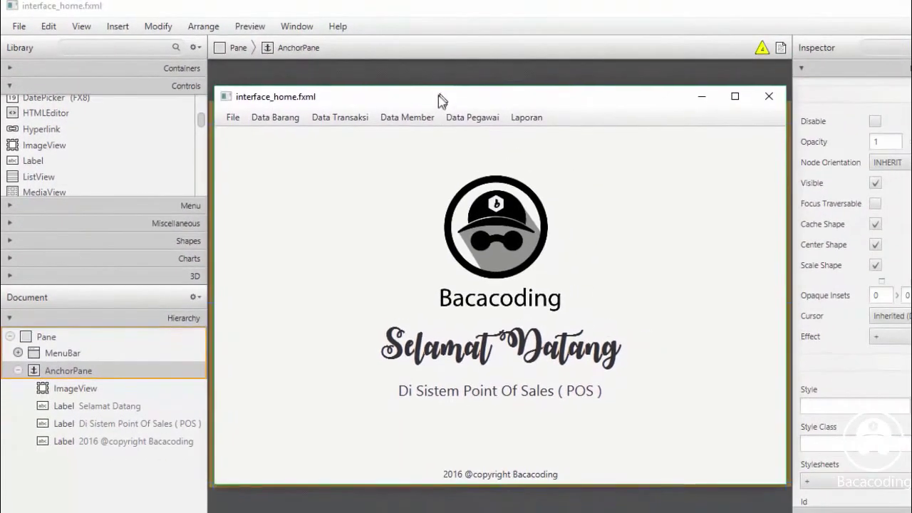
left_click_drag(440, 100, 442, 104)
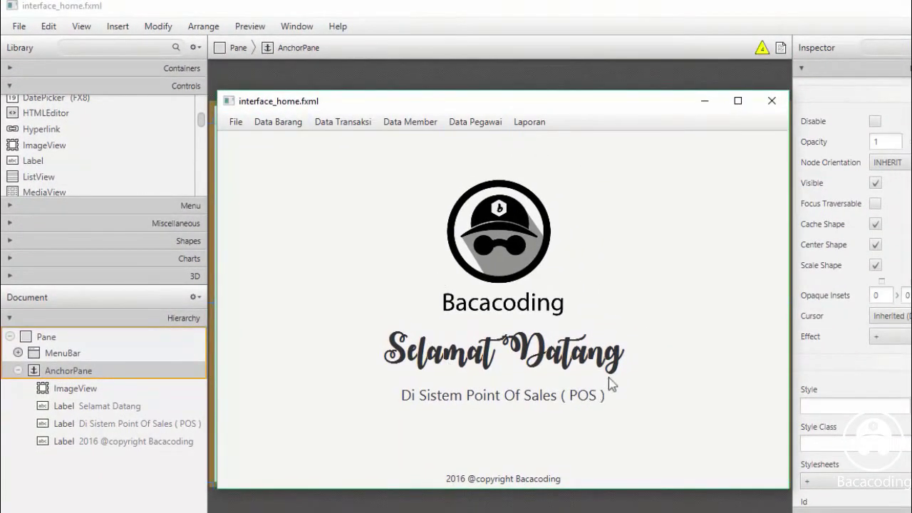
left_click(239, 124)
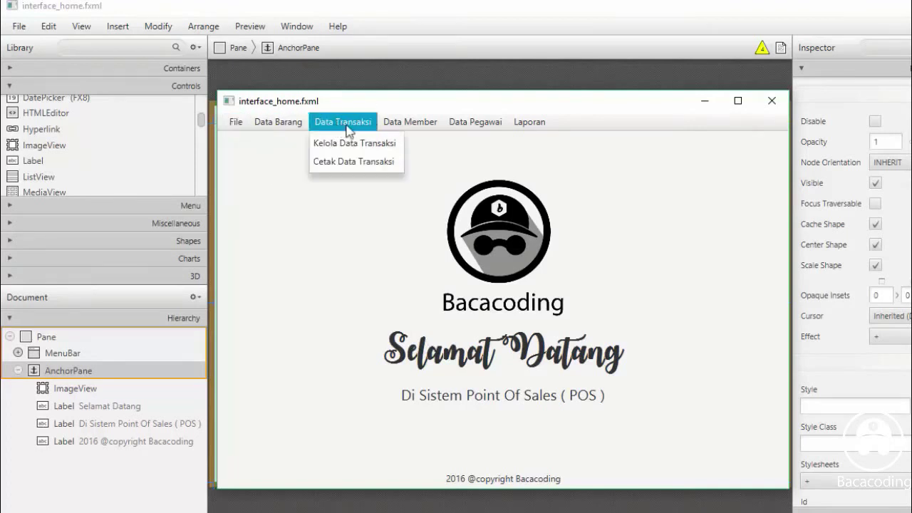
mouse_move(318, 128)
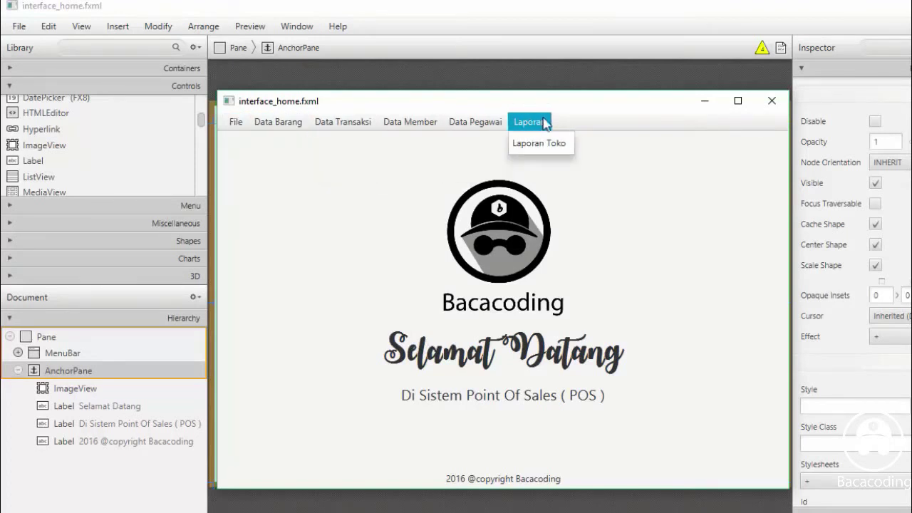
Close the preview window and save interface_home.fxml
left_click(773, 103)
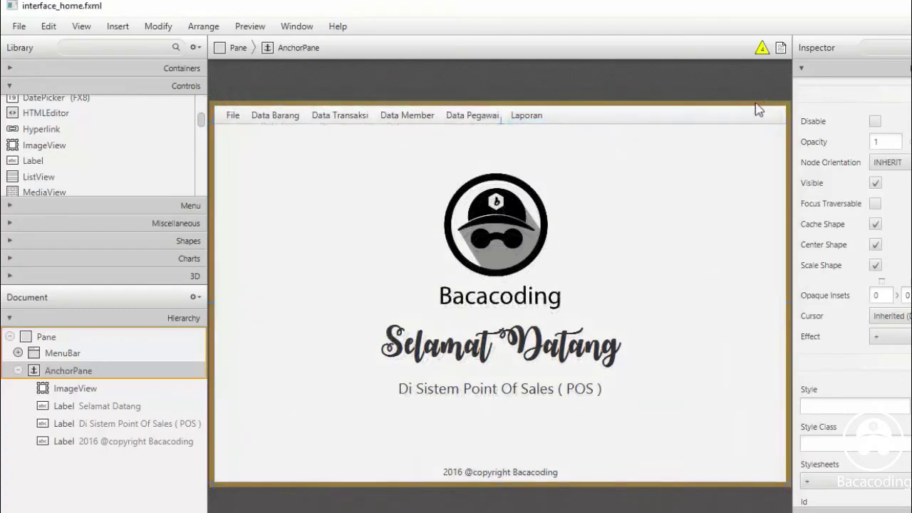
left_click(20, 26)
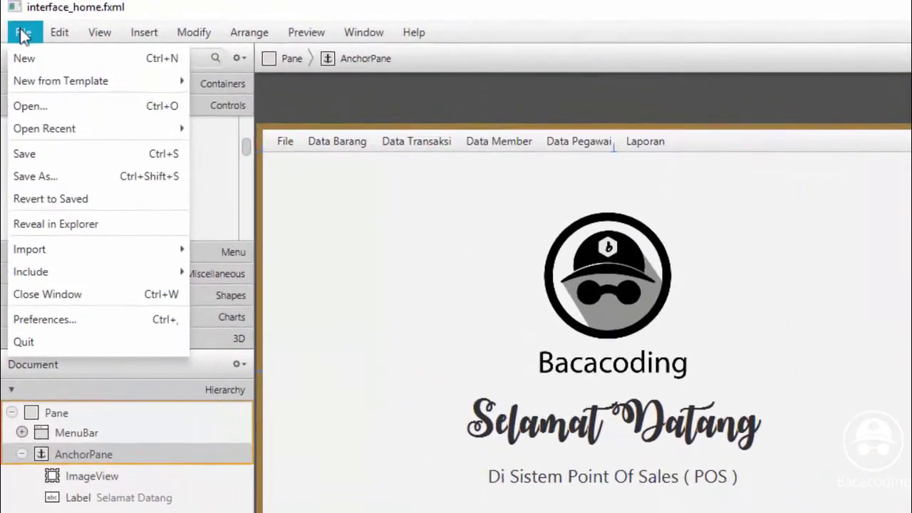
left_click(30, 127)
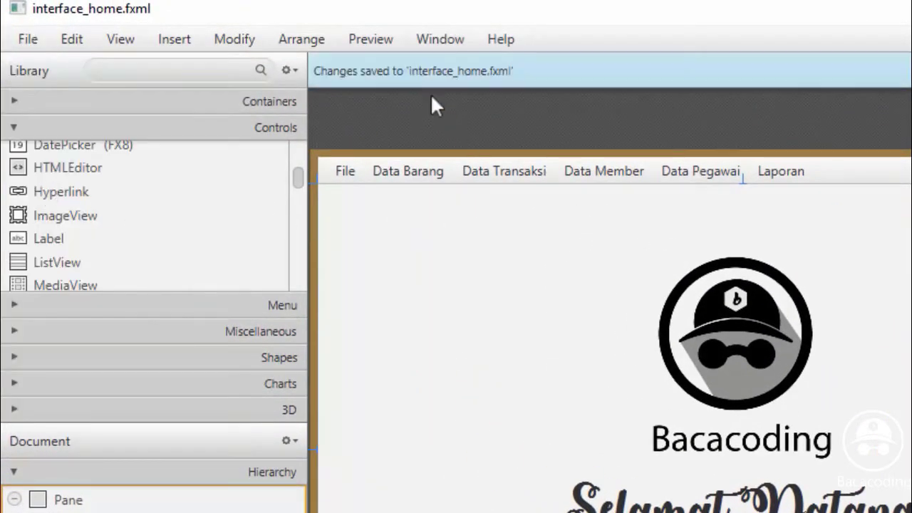
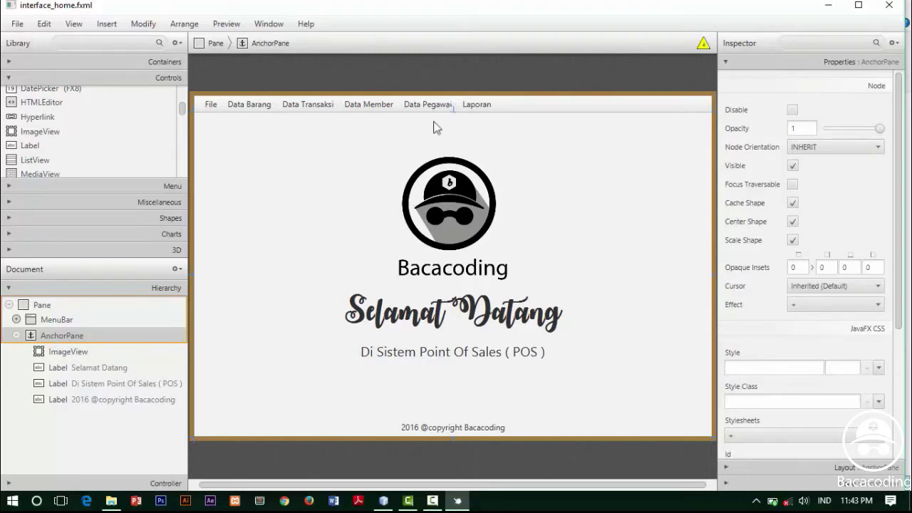
Select the home screen's AnchorPane, then close Scene Builder with the finished interface_home.fxml
left_click(60, 334)
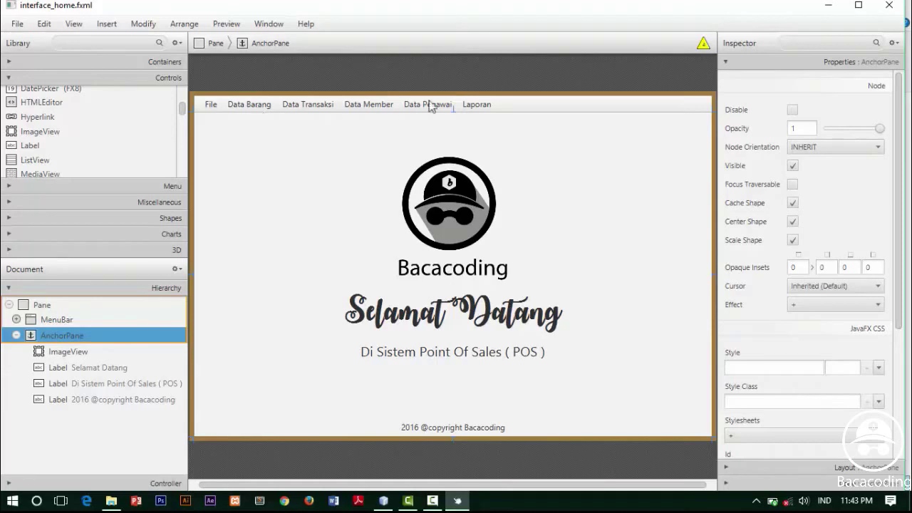
left_click(828, 5)
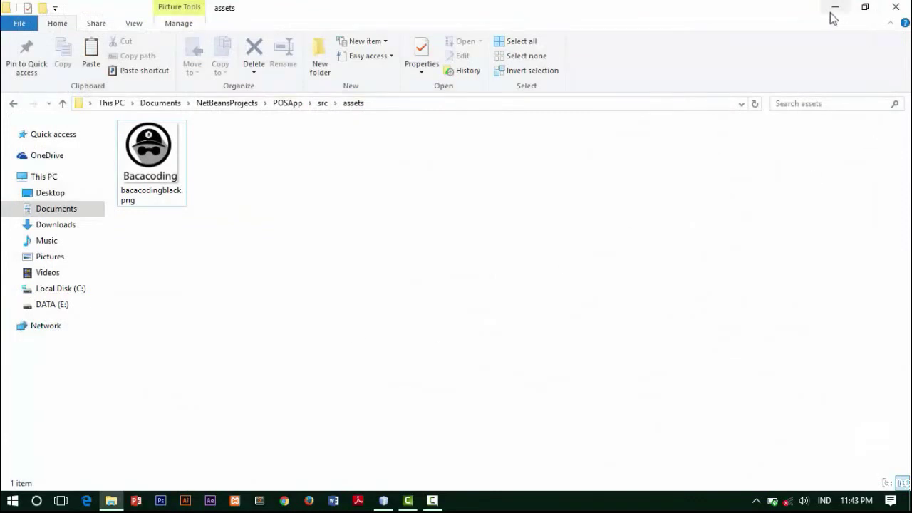
Minimize the File Explorer assets folder window to get back to NetBeans
left_click(836, 6)
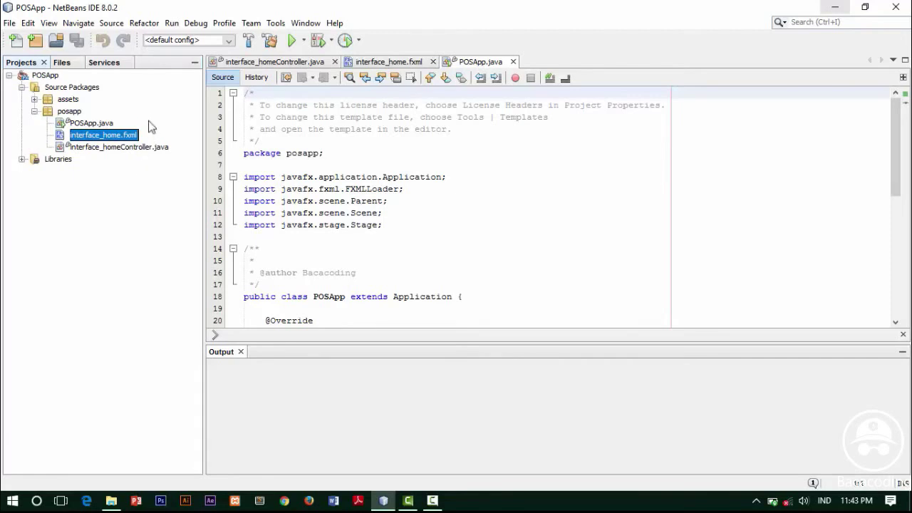
Create an empty FXML file named interface_barang in the posapp package and select it
right_click(69, 111)
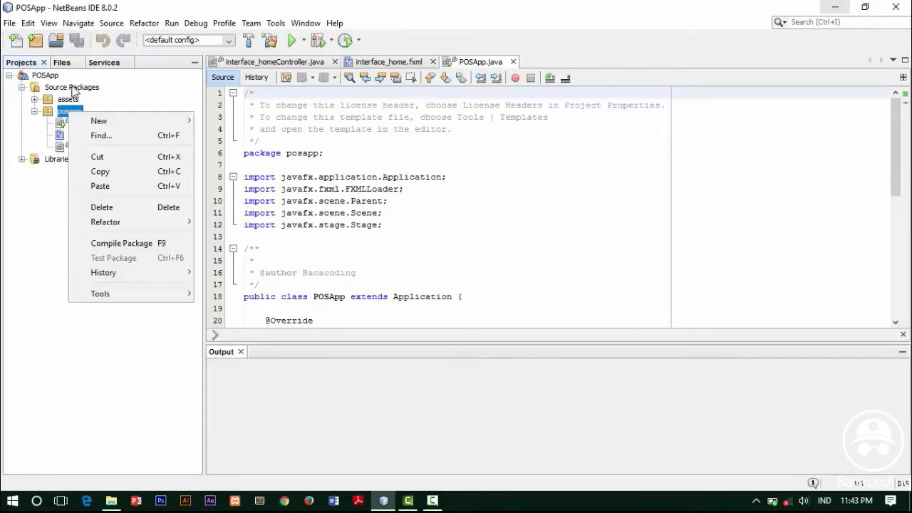
key("Escape")
right_click(75, 90)
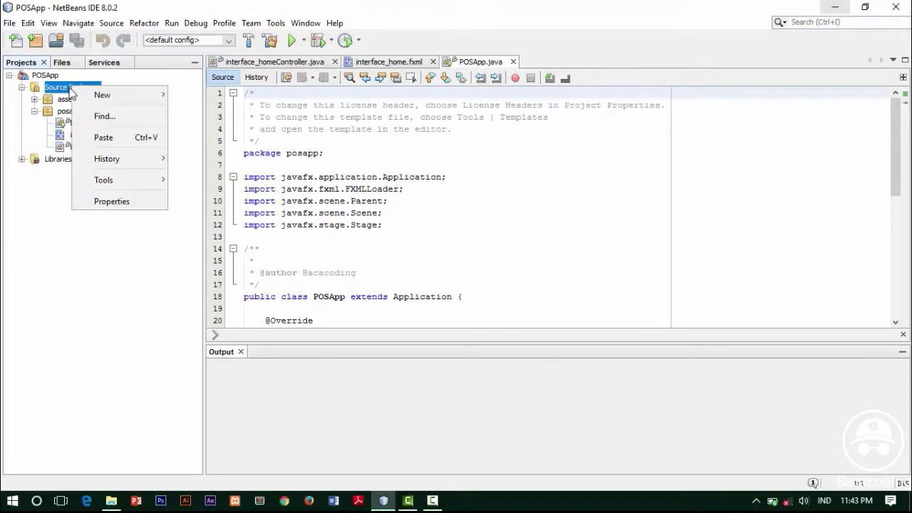
right_click(64, 112)
mouse_move(139, 120)
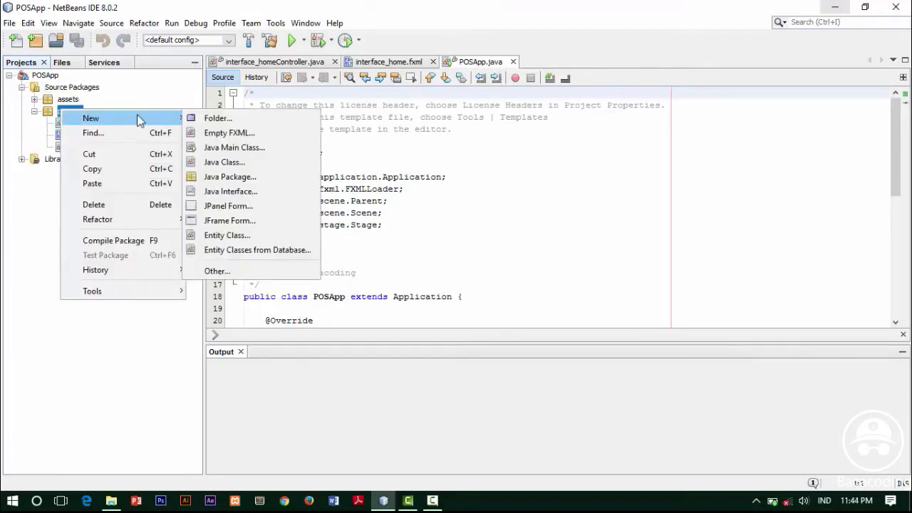
key("Escape")
right_click(73, 113)
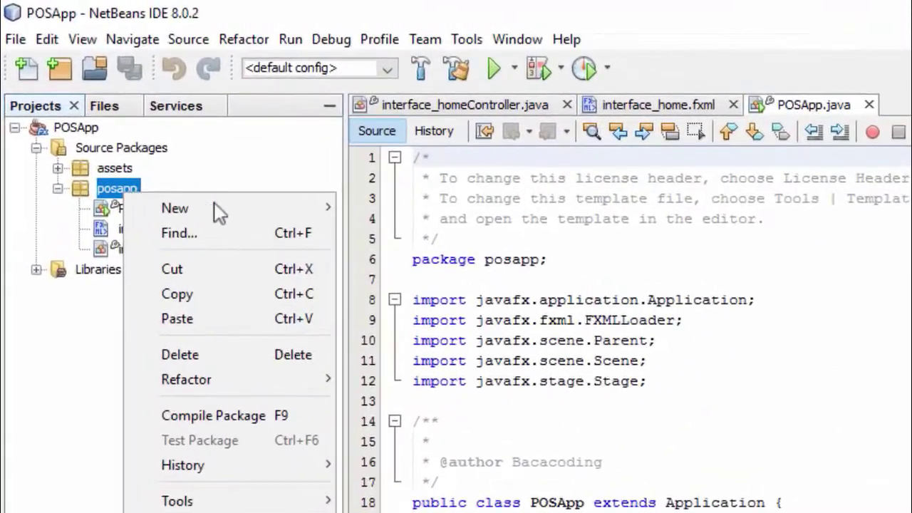
mouse_move(138, 124)
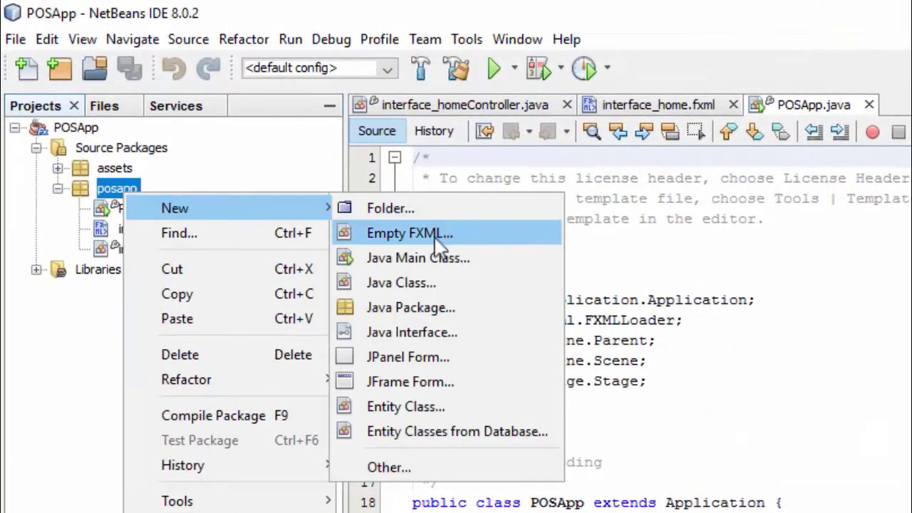
left_click(414, 233)
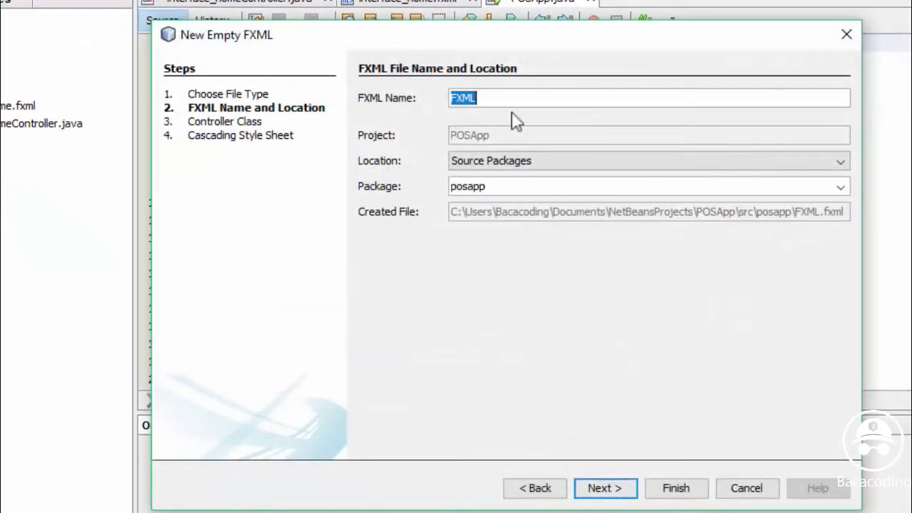
type("interface_")
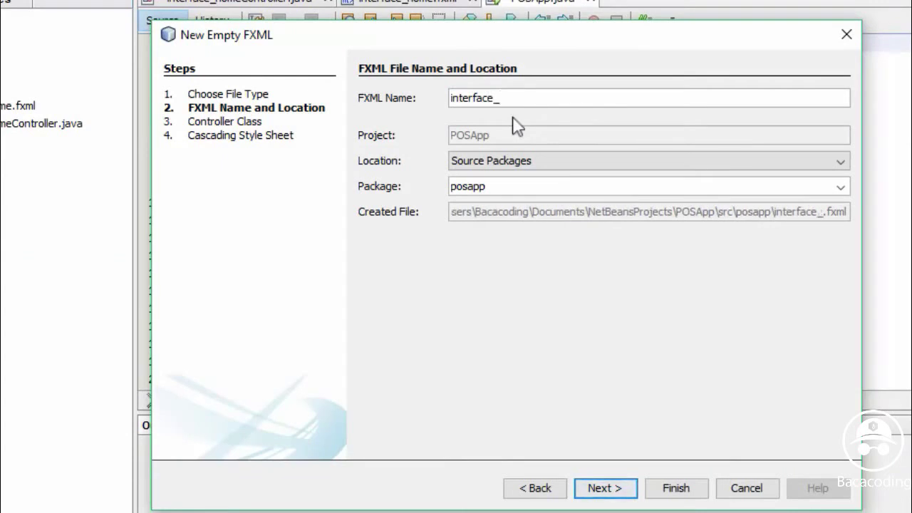
type("barang")
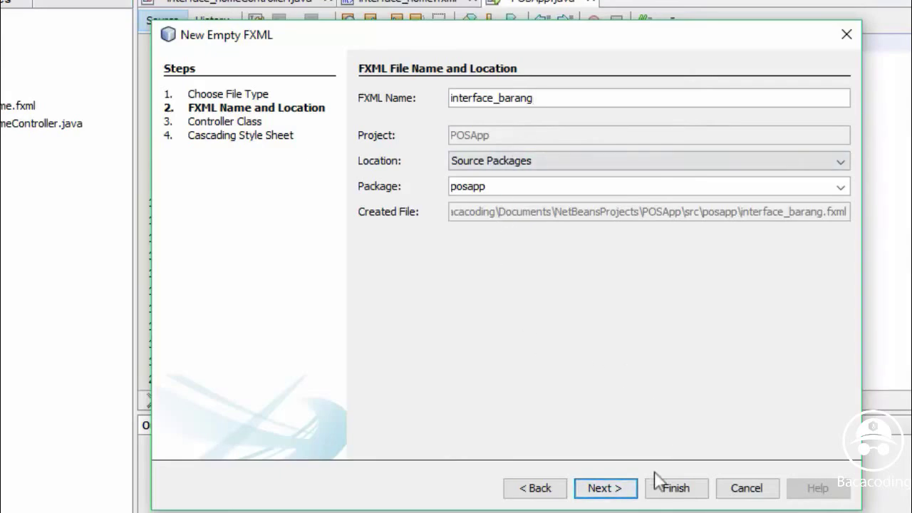
left_click(662, 493)
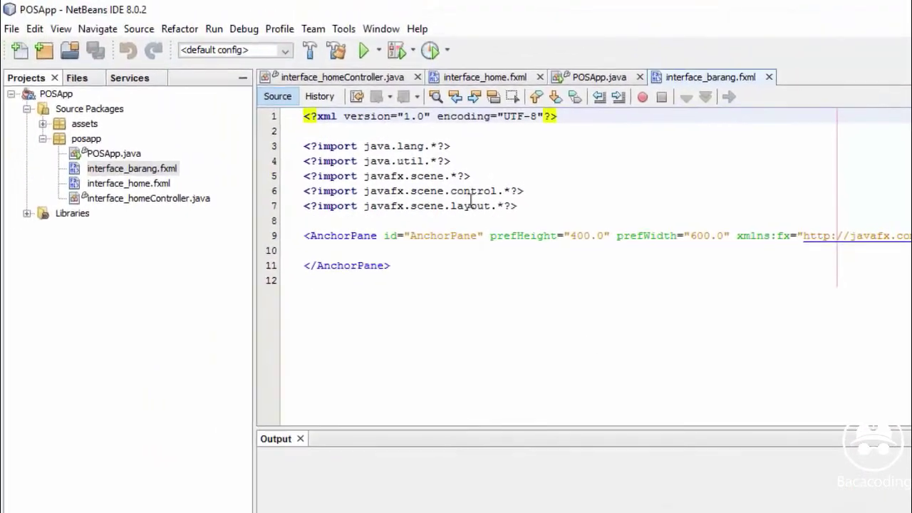
left_click(129, 172)
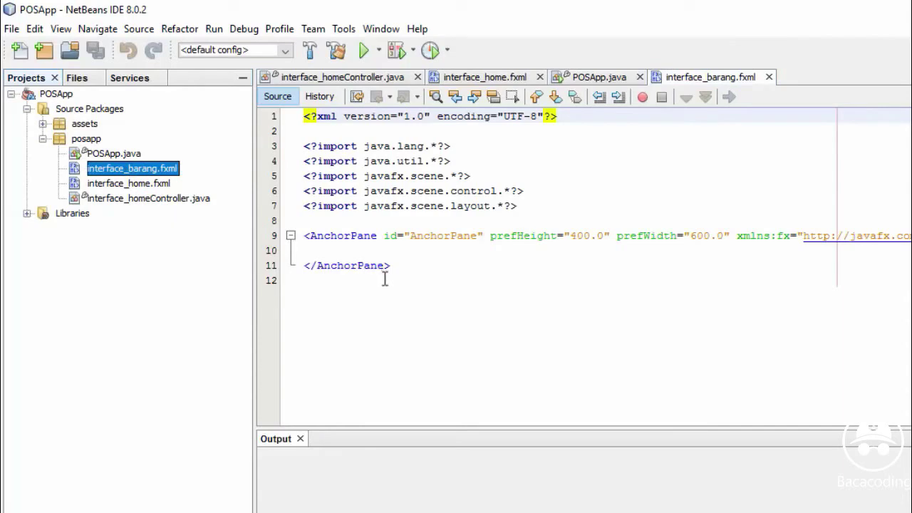
Open interface_barang.fxml in Scene Builder, select its root AnchorPane and maximize the window
double_click(169, 171)
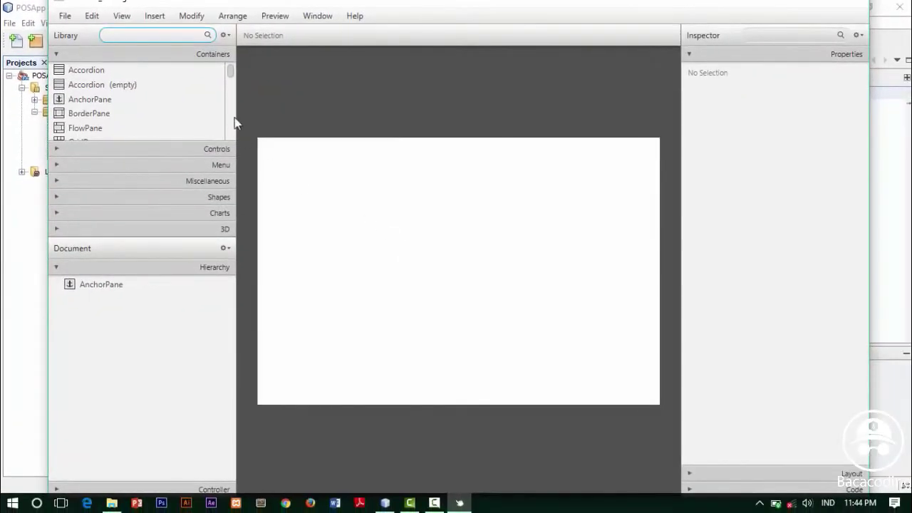
left_click(106, 287)
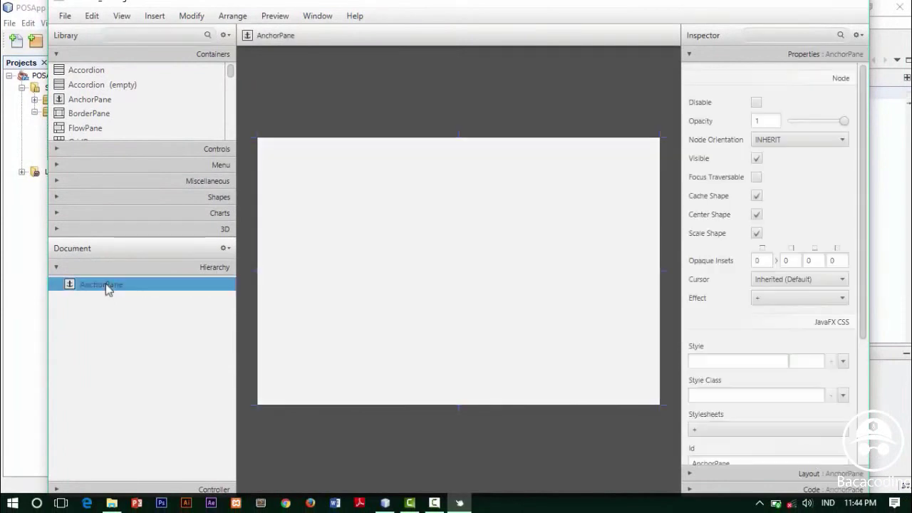
left_click(397, 270)
left_click(140, 286)
left_click(554, 284)
left_click(139, 287)
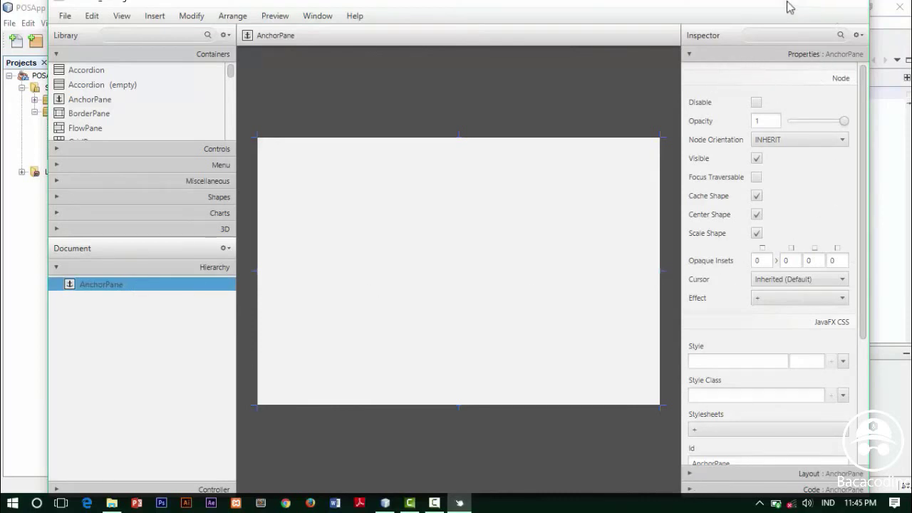
left_click_drag(741, 2, 739, 16)
left_click(821, 11)
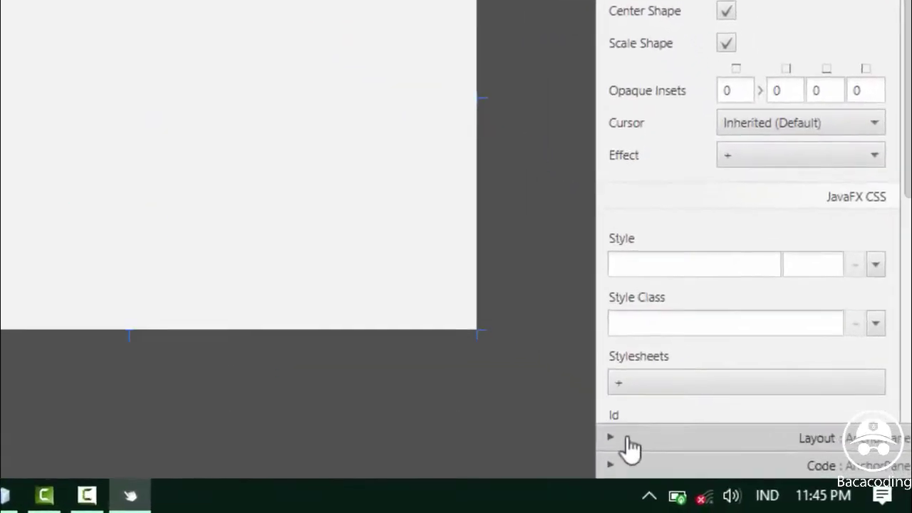
Set the AnchorPane's preferred size to 775 × 512 and max width and height to MAX_VALUE
left_click(741, 468)
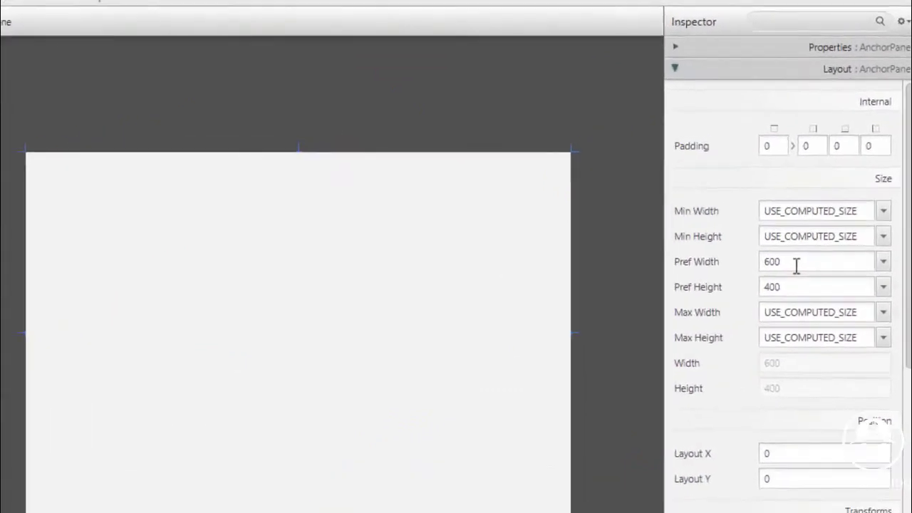
double_click(797, 263)
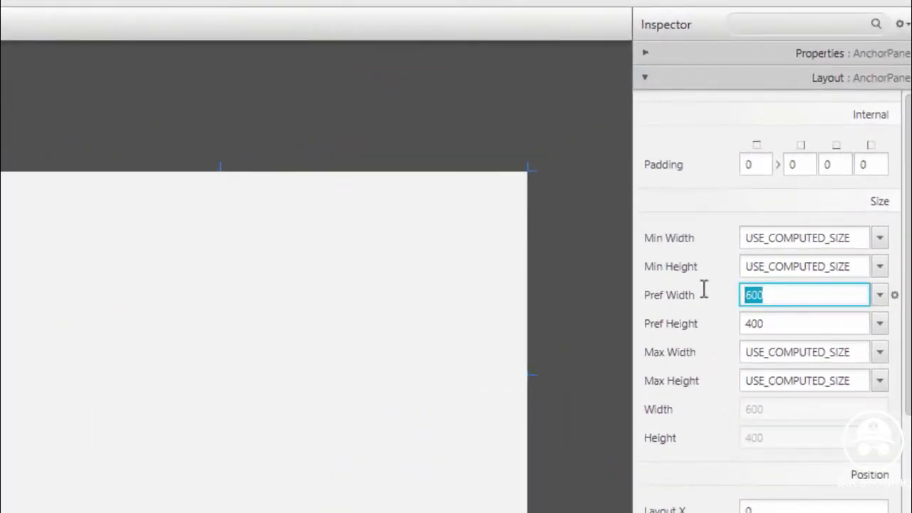
type("775")
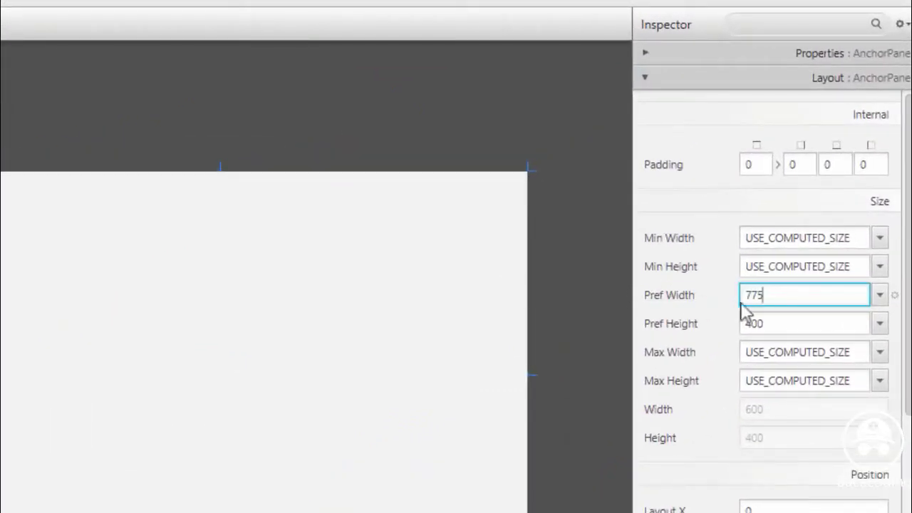
double_click(755, 322)
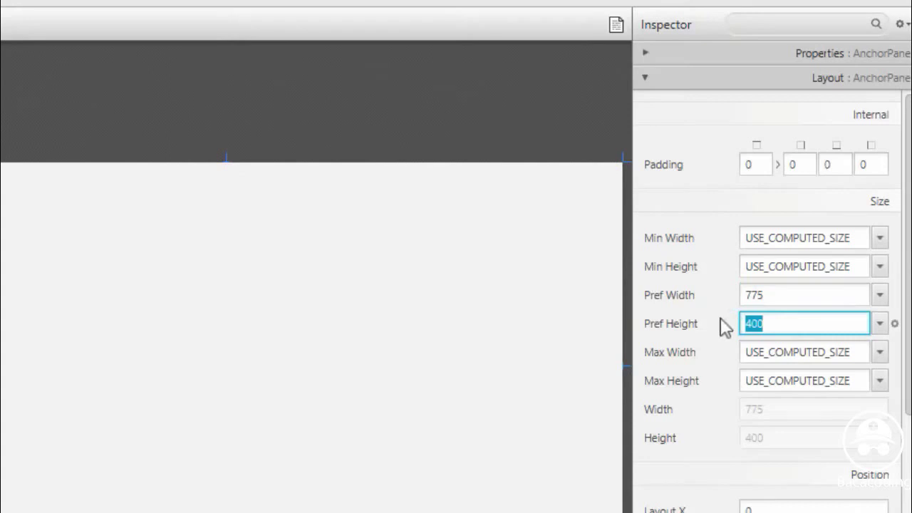
type("512")
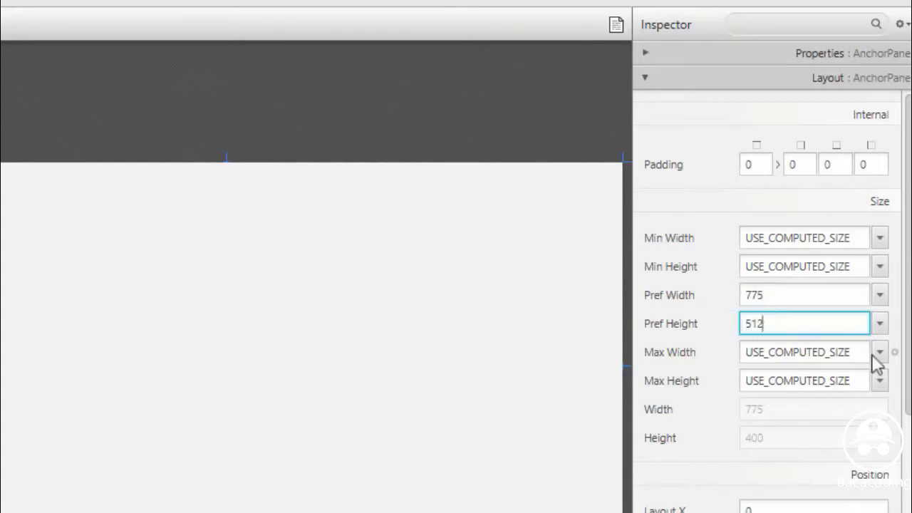
left_click(881, 356)
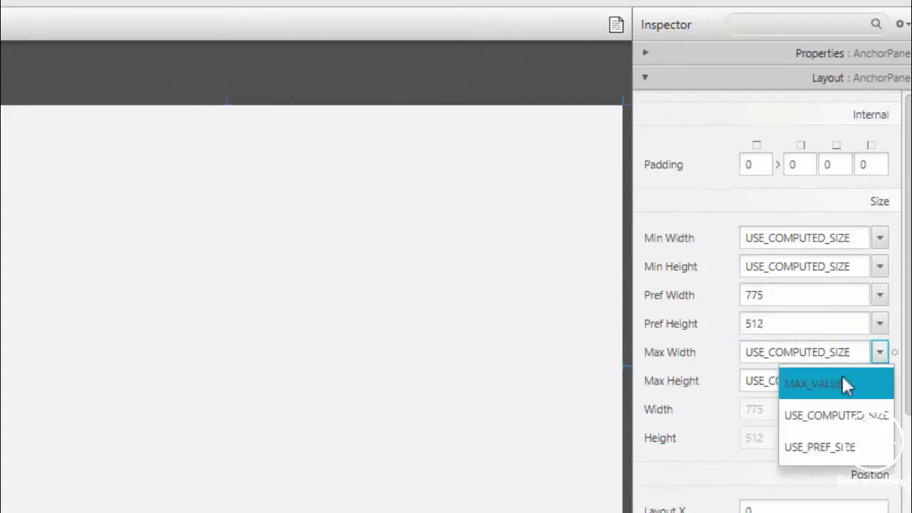
left_click(845, 383)
left_click(881, 384)
left_click(845, 413)
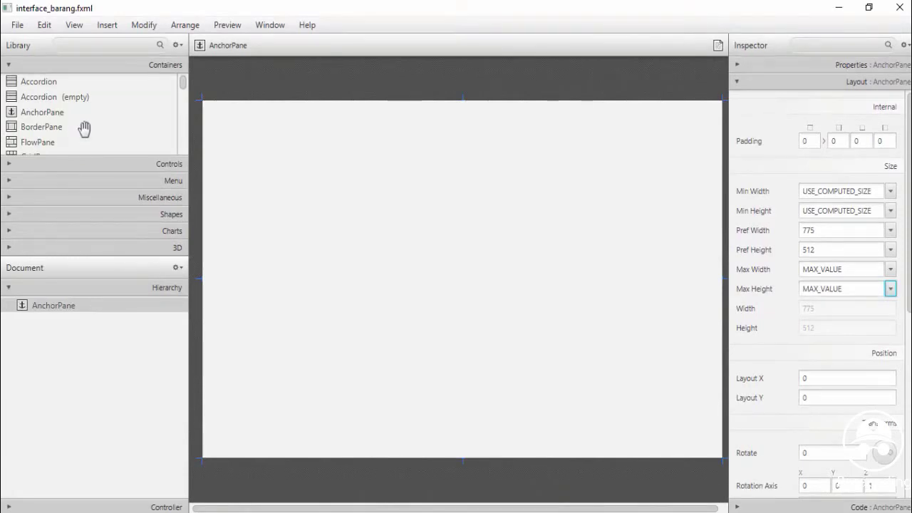
Add a TableView with columns C1 and C2 along the pane's left edge, widened to 347
left_click(184, 85)
left_click(11, 166)
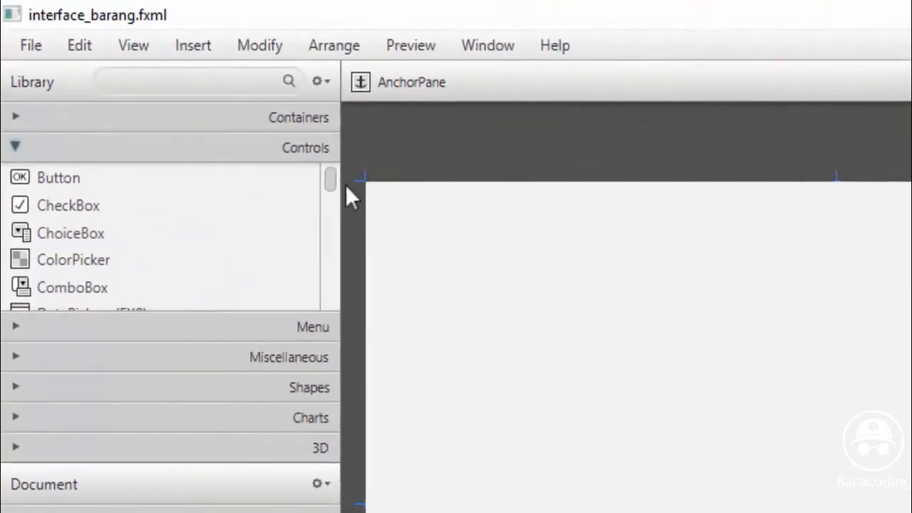
left_click_drag(335, 179, 342, 283)
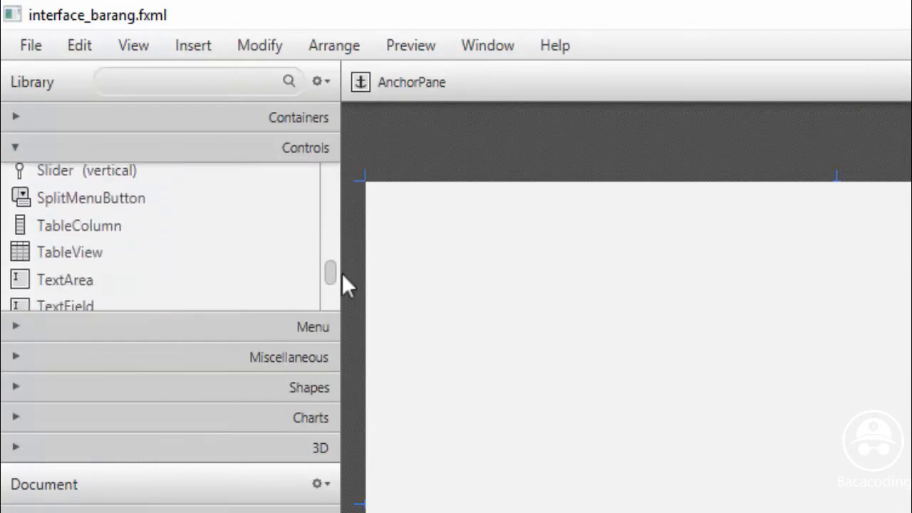
left_click(100, 246)
left_click_drag(112, 245, 524, 436)
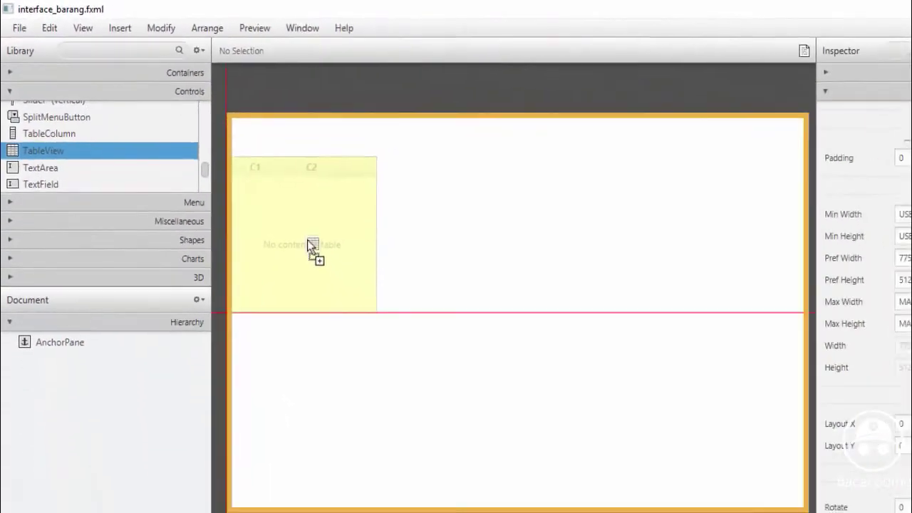
left_click_drag(317, 268, 316, 245)
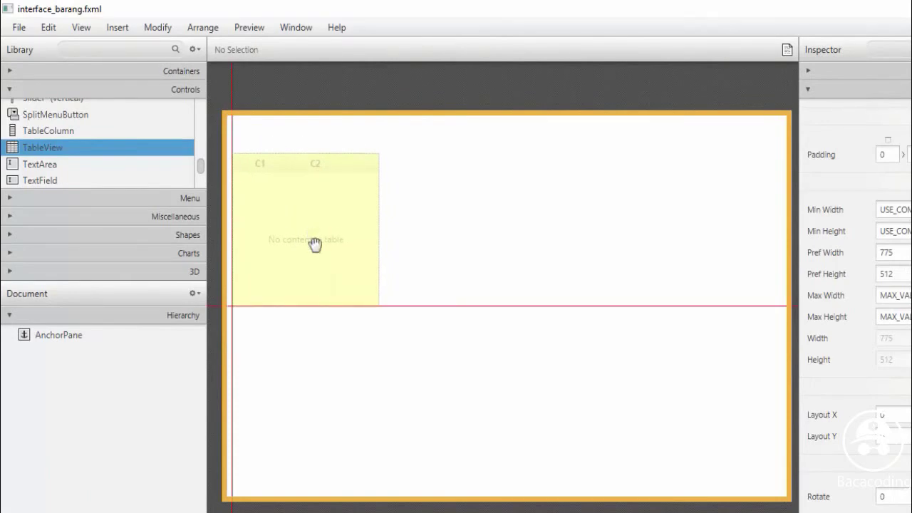
left_click_drag(380, 310, 491, 488)
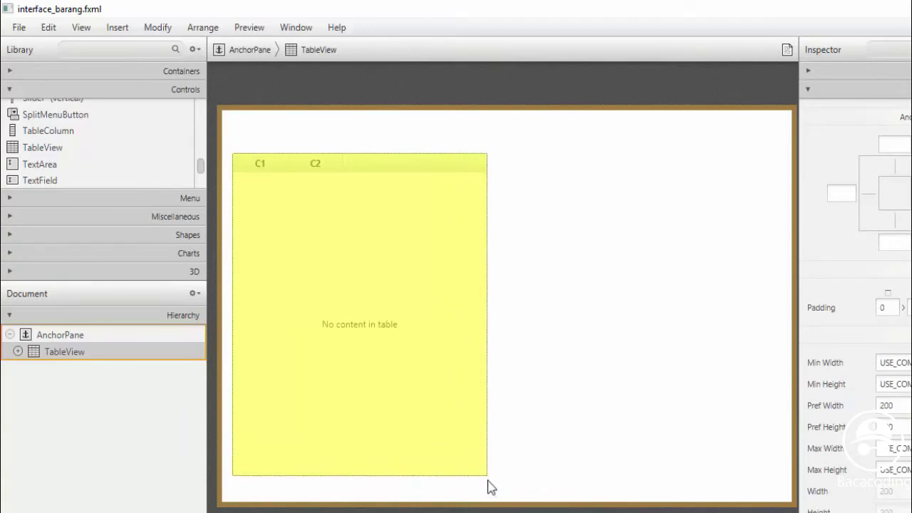
left_click(201, 168)
mouse_move(201, 168)
left_mouse_down()
mouse_move(200, 147)
mouse_move(202, 178)
left_mouse_up()
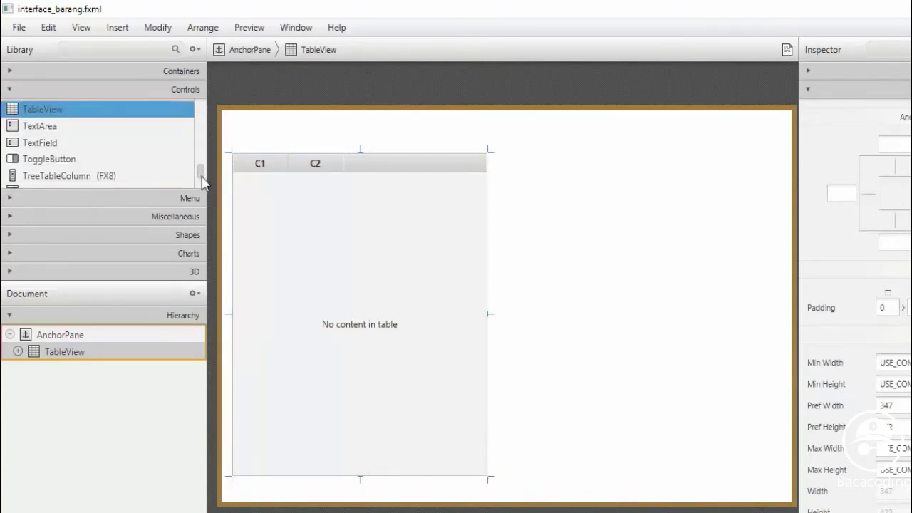
Place a TextField above the table and a Button (width 78) to its right
left_click(32, 144)
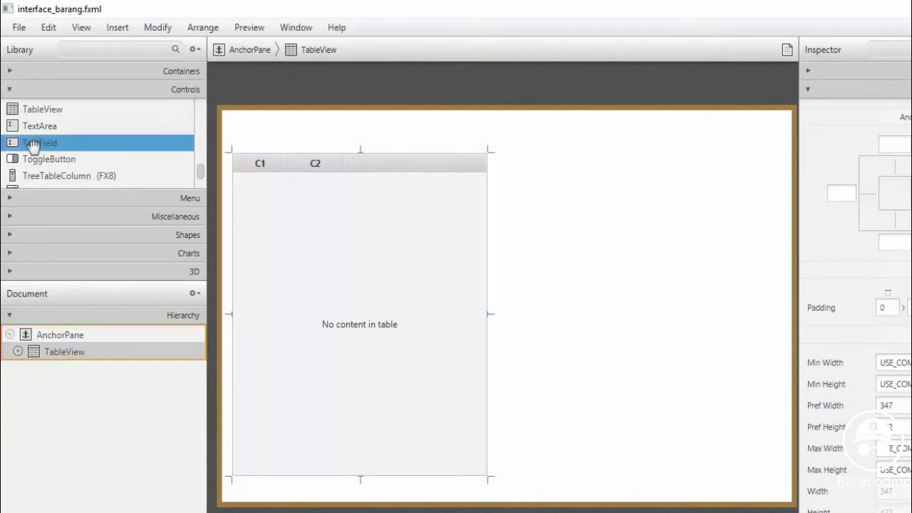
left_click_drag(54, 145, 425, 136)
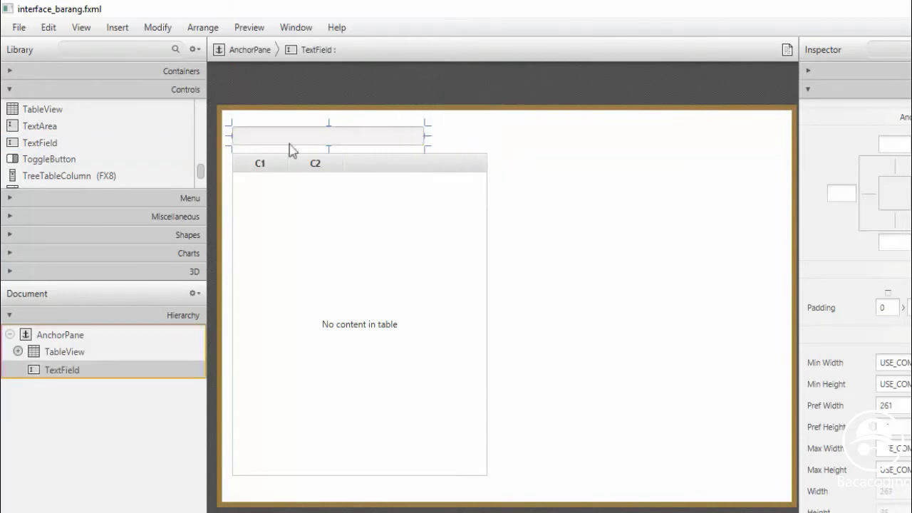
left_click_drag(201, 165, 207, 106)
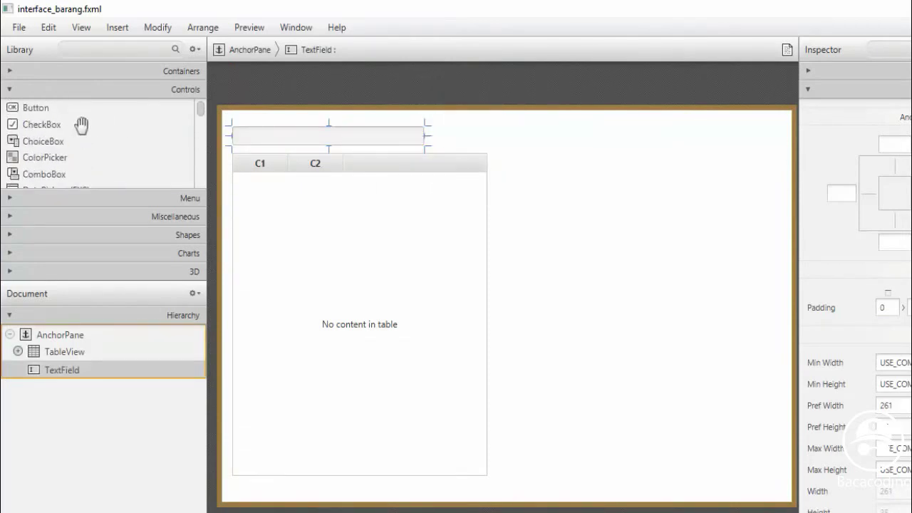
left_click_drag(36, 109, 487, 137)
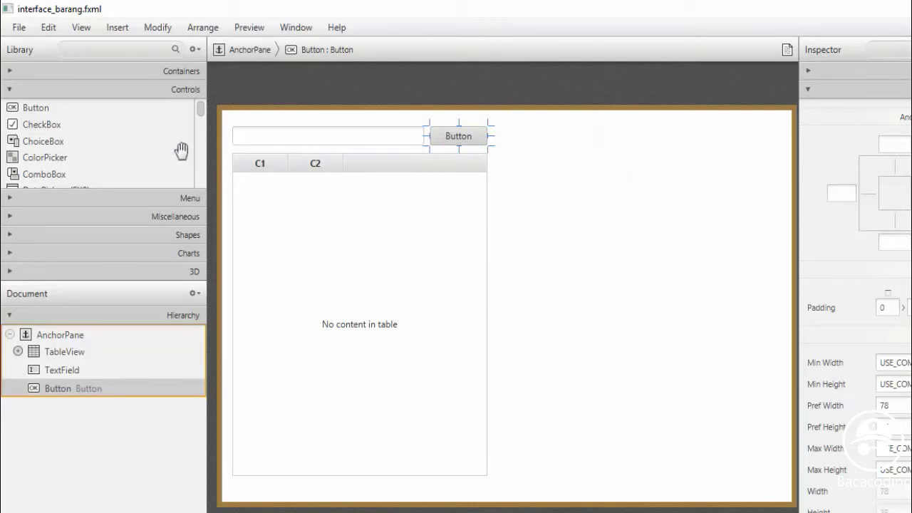
left_click(201, 118)
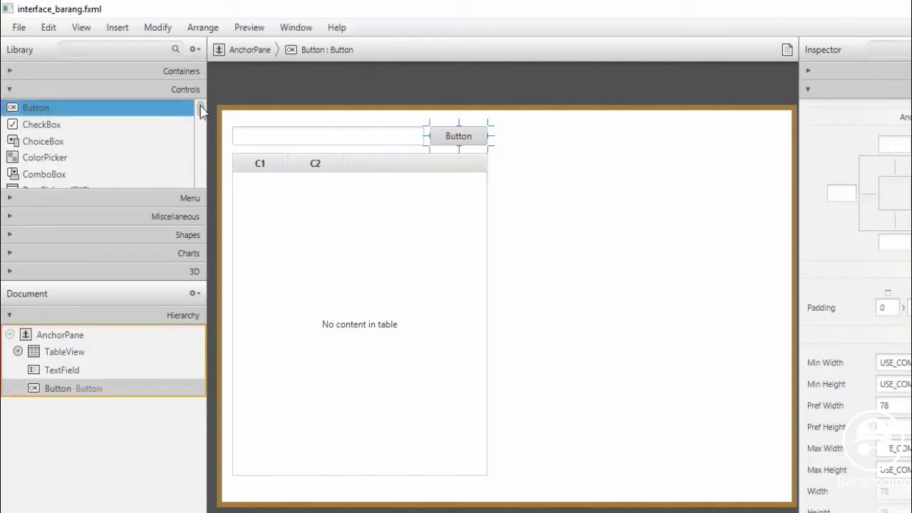
Add an Accordion sized to fill the right side beside the table, and nudge the button toward it
left_click(10, 71)
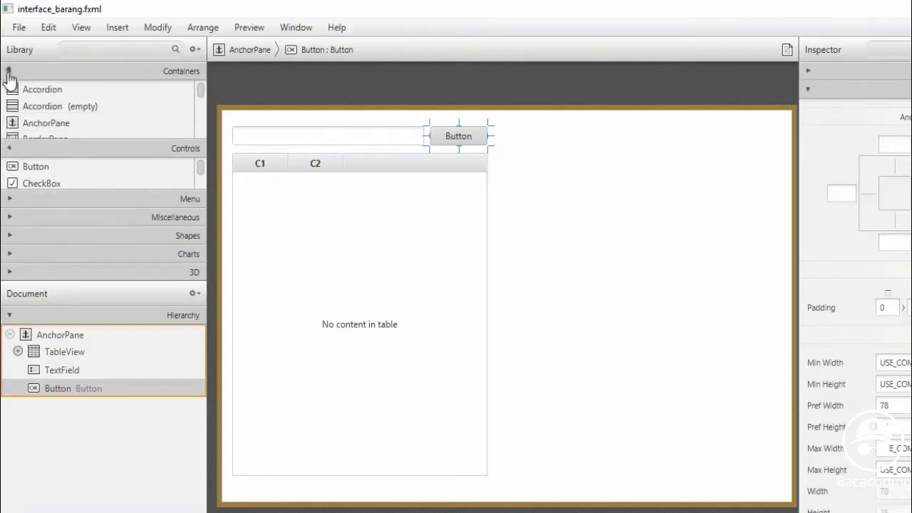
left_click(37, 90)
left_click_drag(30, 92, 581, 160)
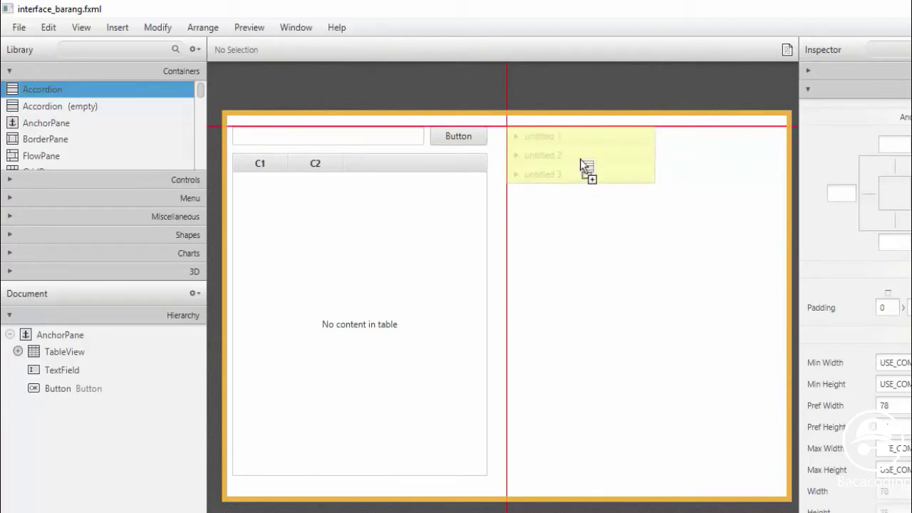
left_click_drag(580, 158, 580, 159)
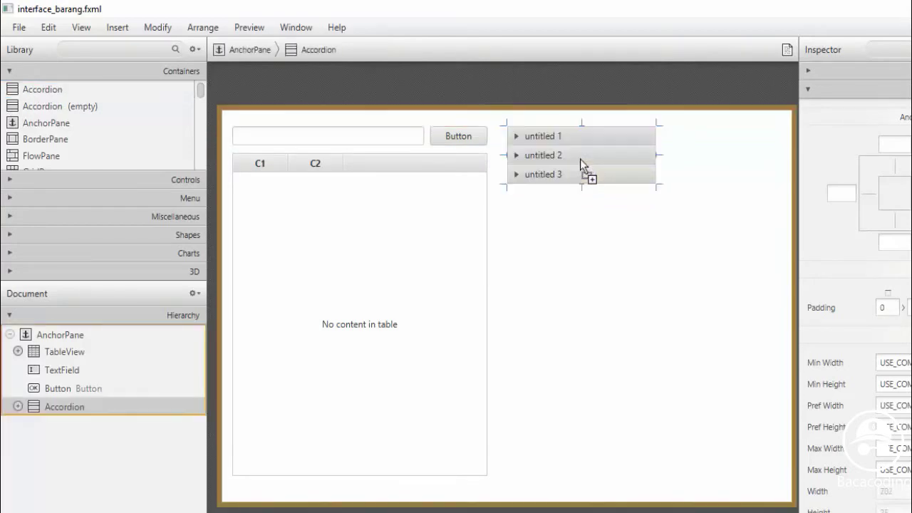
left_click_drag(654, 188, 783, 483)
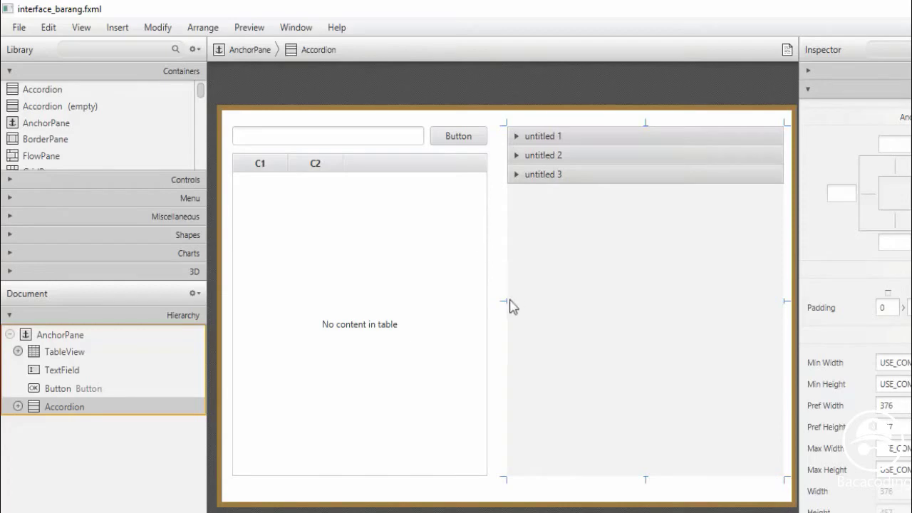
left_click_drag(503, 302, 497, 315)
left_click(478, 307)
left_click(459, 137)
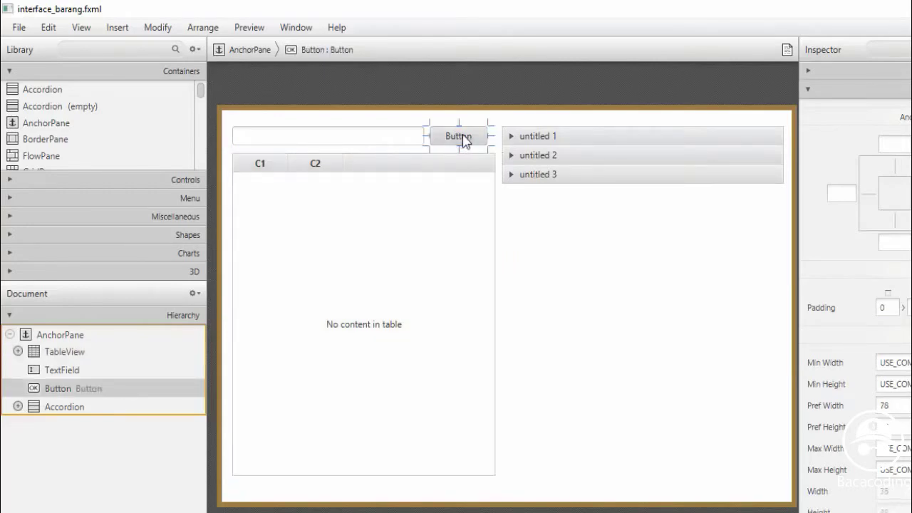
left_click_drag(463, 135, 467, 136)
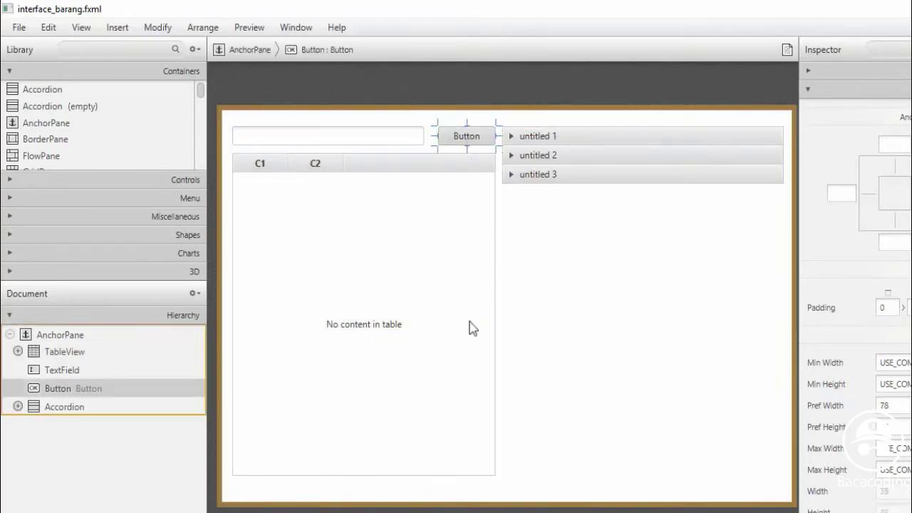
Change the search button's label from 'Button' to 'Cari'
left_click(570, 444)
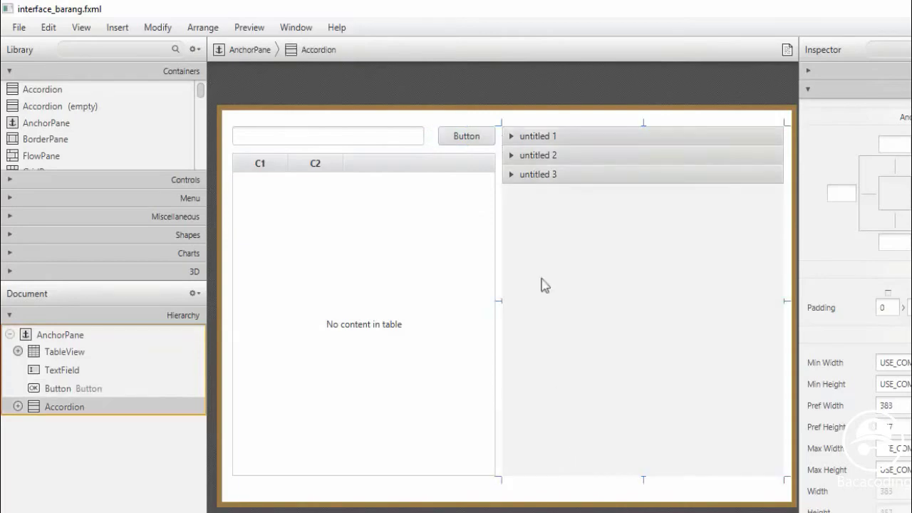
left_click(512, 179)
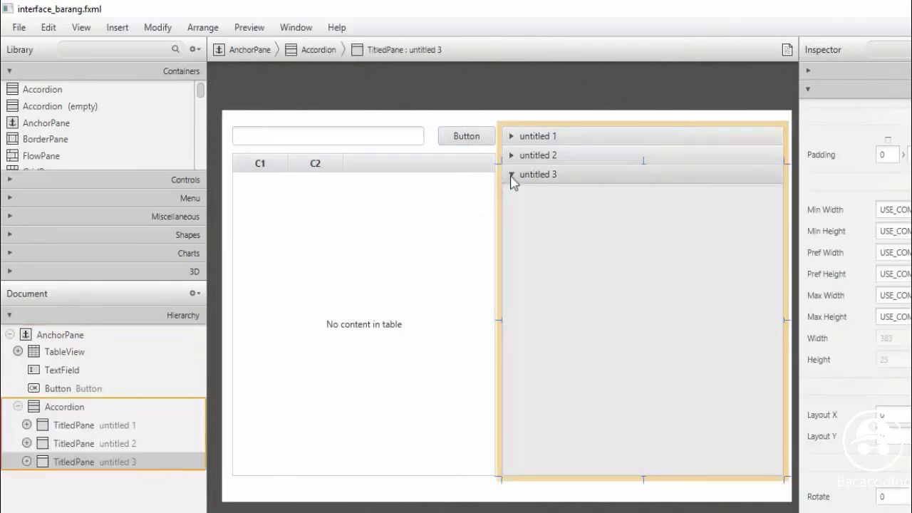
left_click(464, 141)
double_click(467, 144)
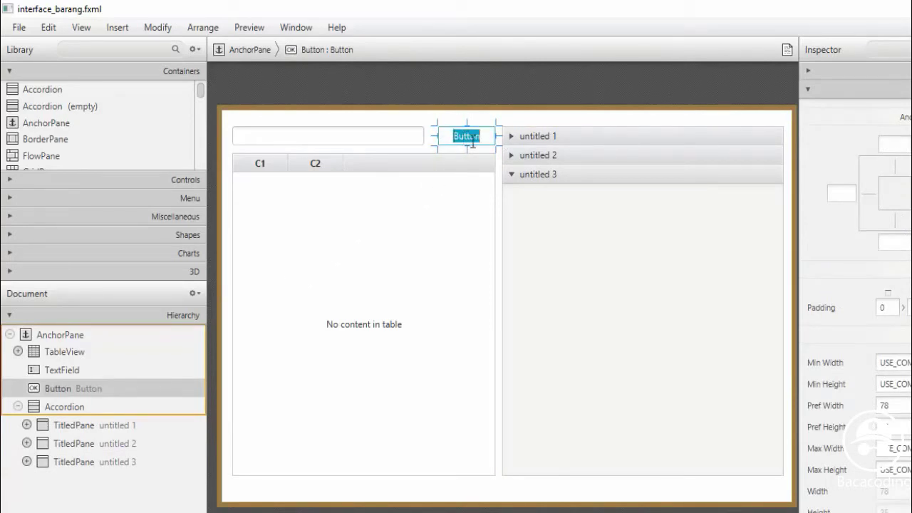
type("Cari")
key("Return")
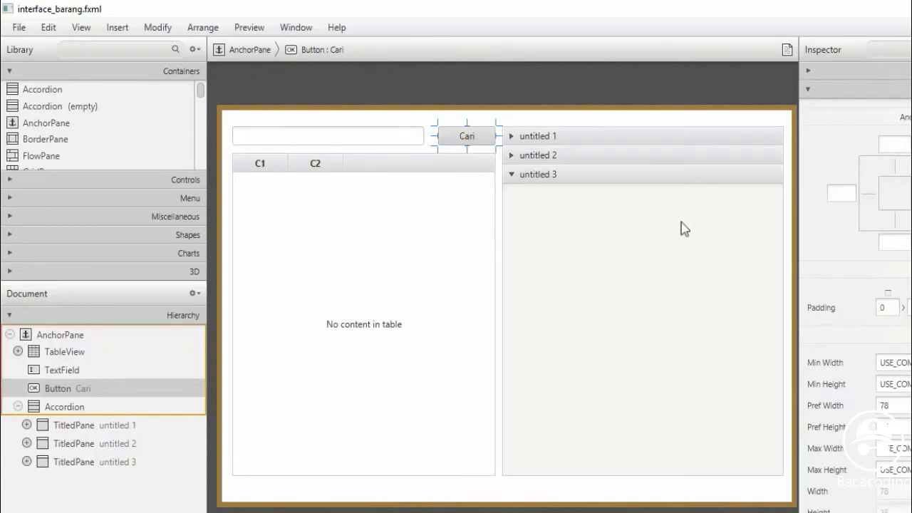
Title the first two accordion panes Kategori and Sub Kategori
left_click(560, 141)
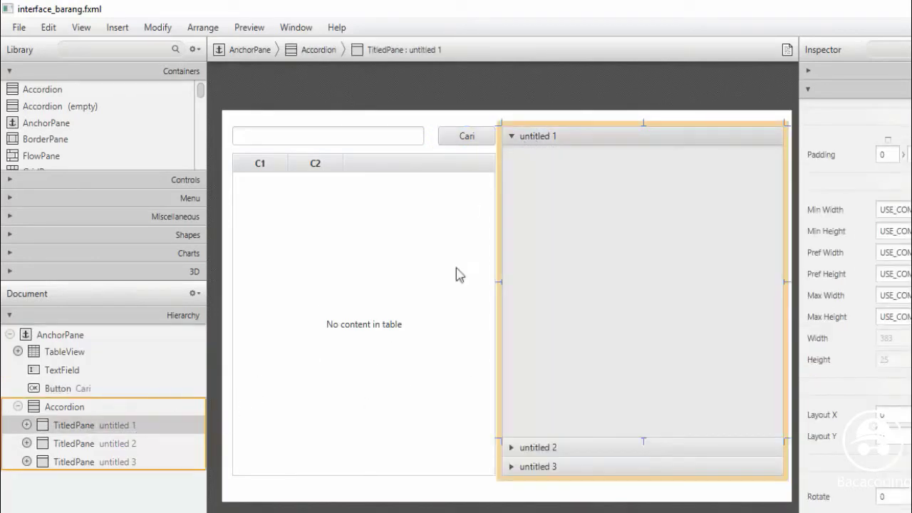
double_click(541, 136)
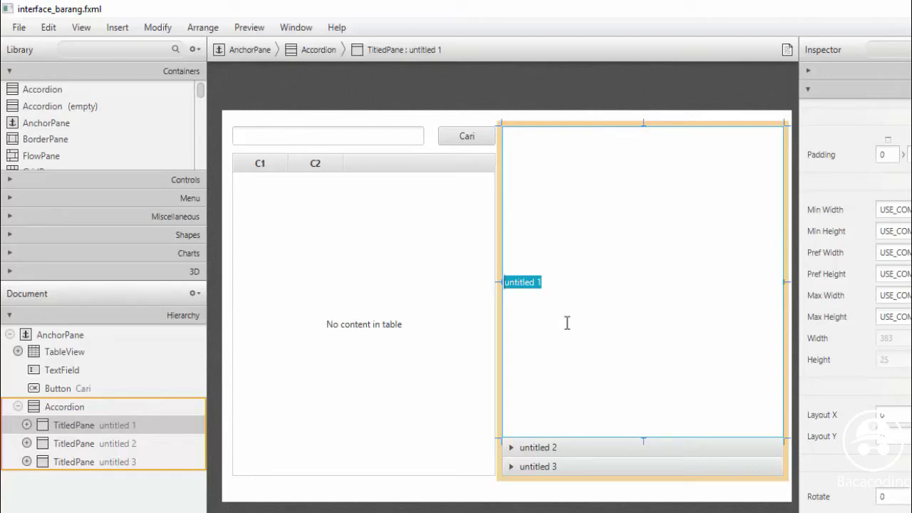
type("Kategori")
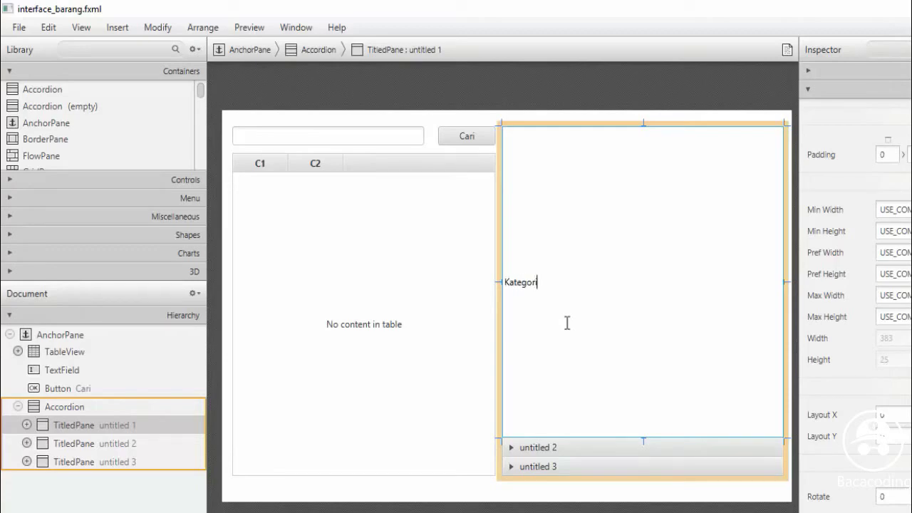
key("Return")
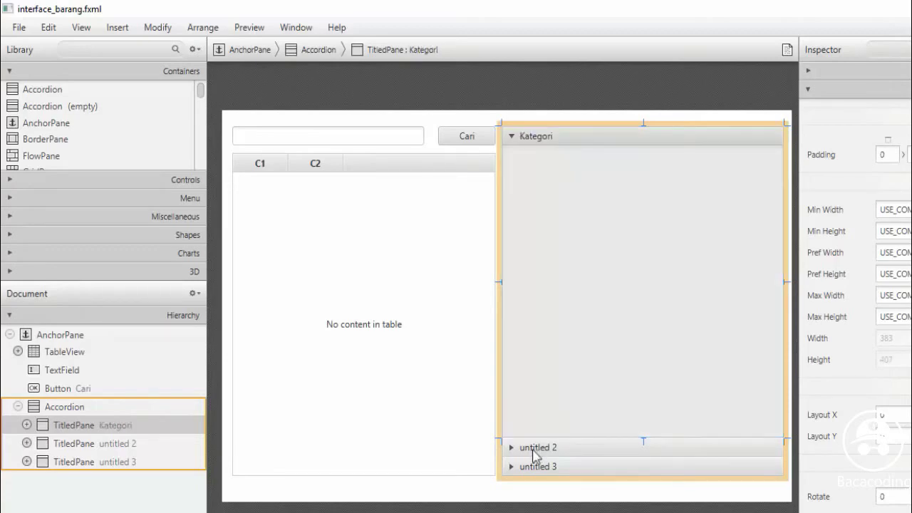
left_click(535, 447)
double_click(536, 158)
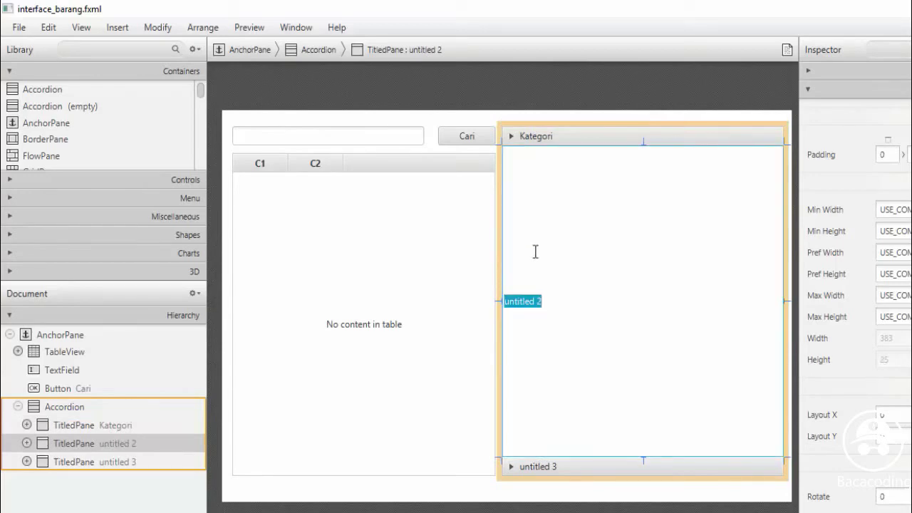
type("Sub Kateg")
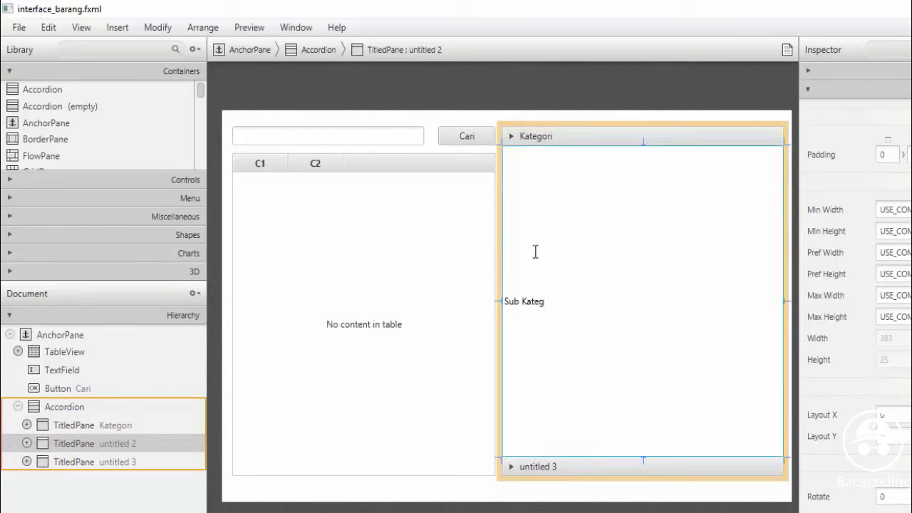
type("ori")
key("Return")
Title the third accordion pane Data Barang
left_click(531, 469)
double_click(531, 177)
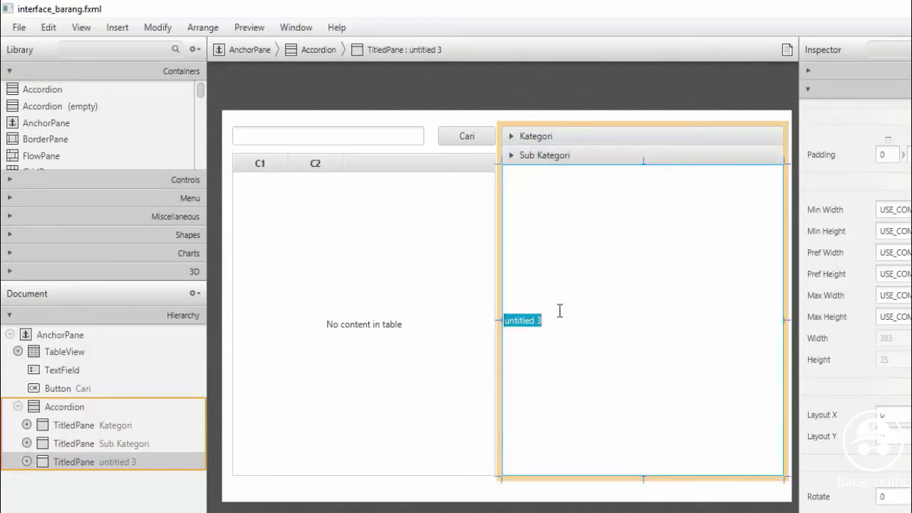
type("D")
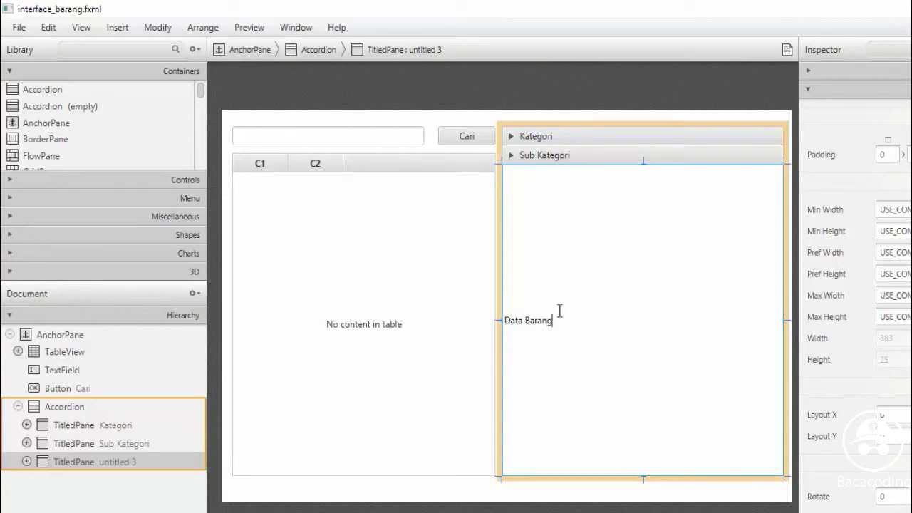
type("ata Barang")
key("Return")
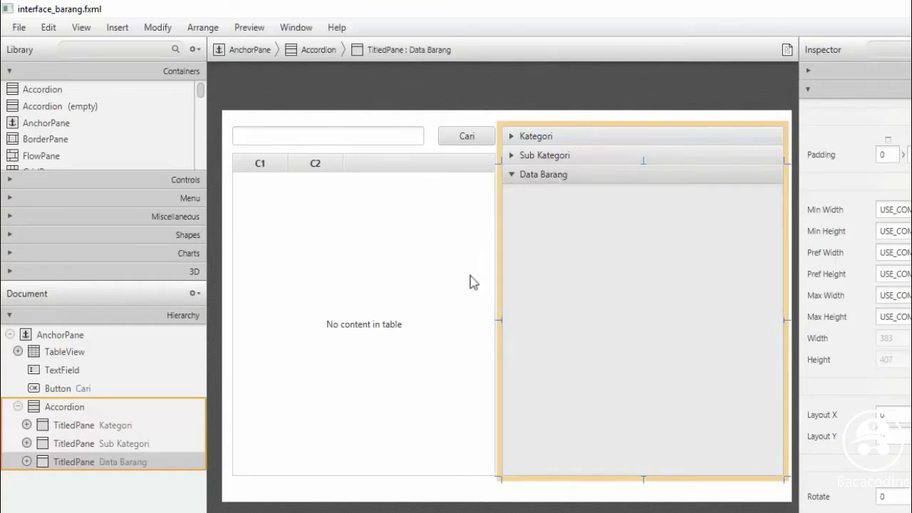
left_click(112, 178)
Place a Label at the top of the Data Barang pane
left_click_drag(201, 114, 202, 141)
left_click_drag(32, 126, 568, 222)
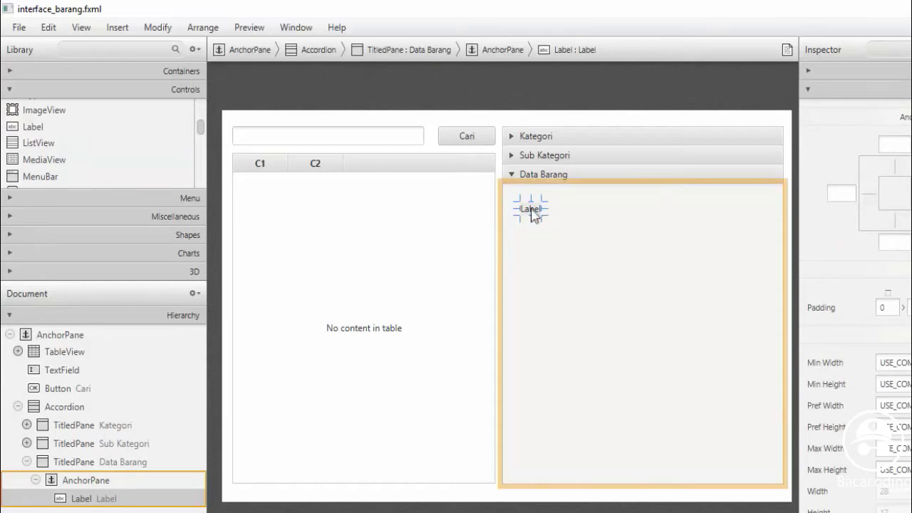
left_click(80, 500)
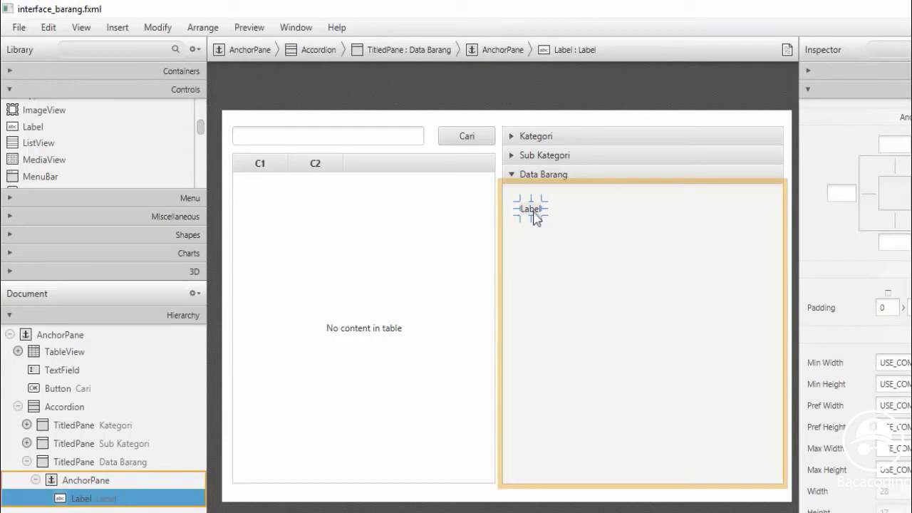
Change the new label's text to 'Kode Barang'
left_click(61, 443)
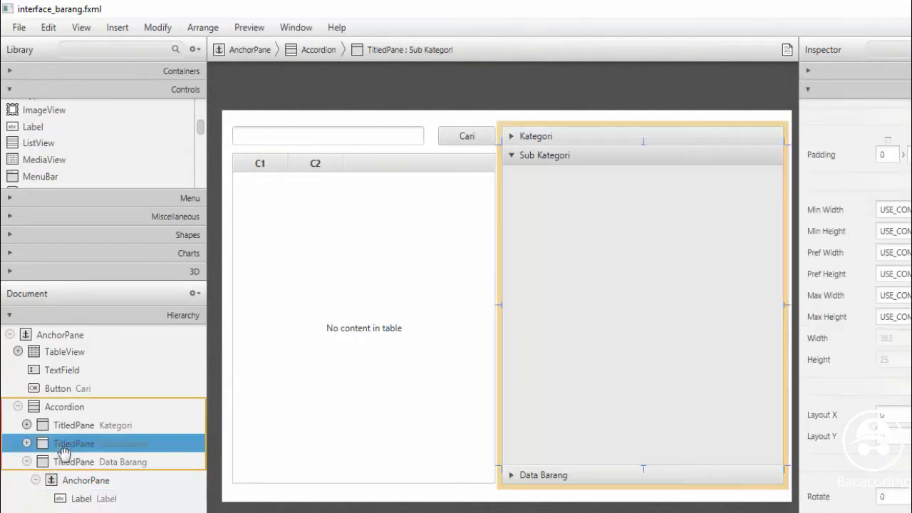
left_click(54, 370)
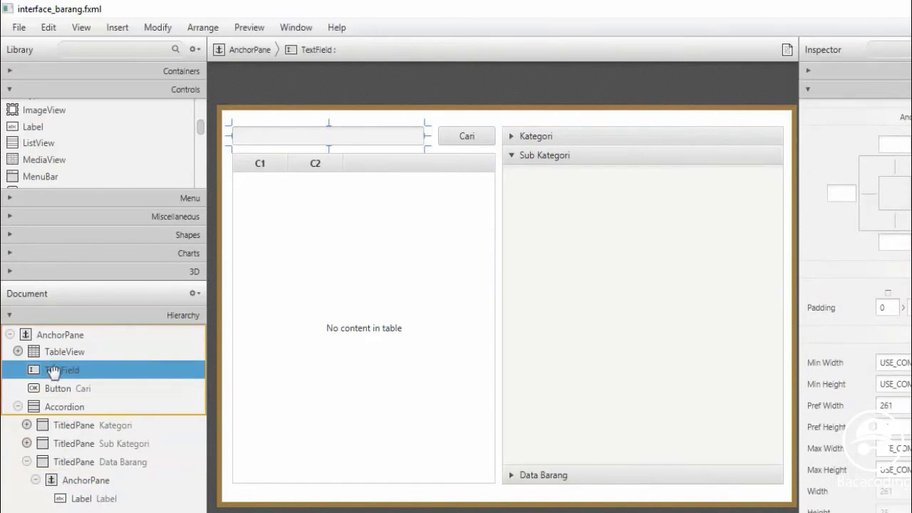
left_click(81, 498)
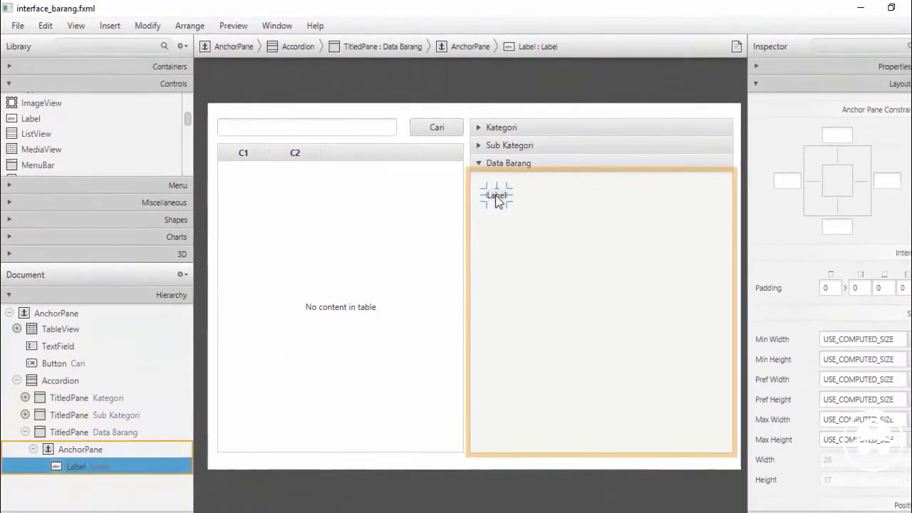
double_click(496, 196)
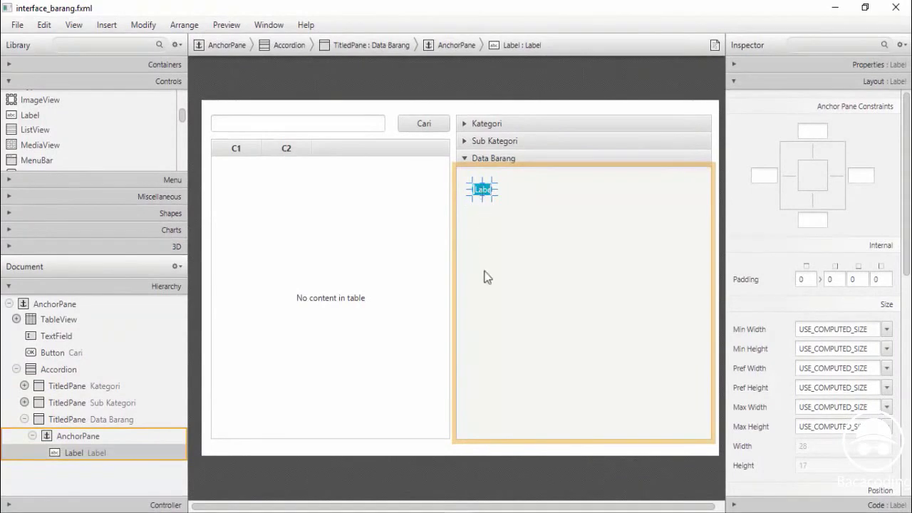
type("Ko")
key("Return")
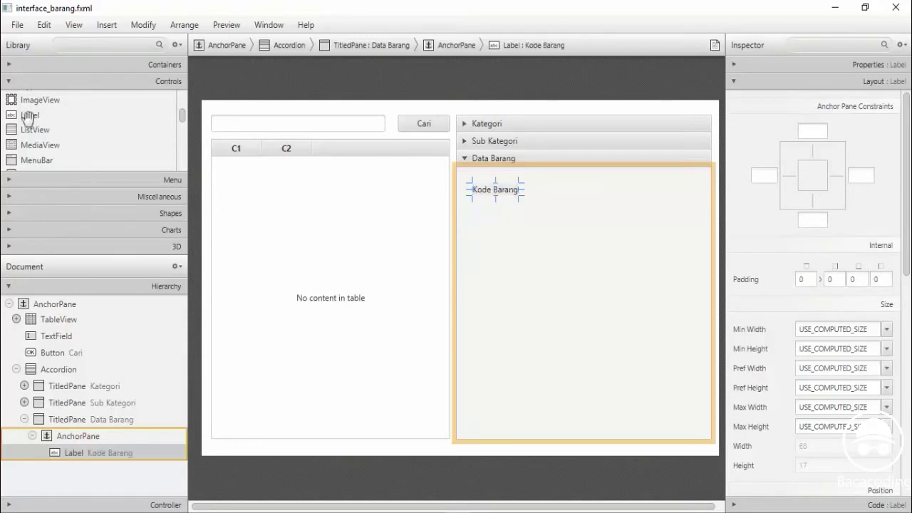
Add a label reading Nama Barang below Kode Barang in the Data Barang pane
left_click_drag(30, 116, 492, 218)
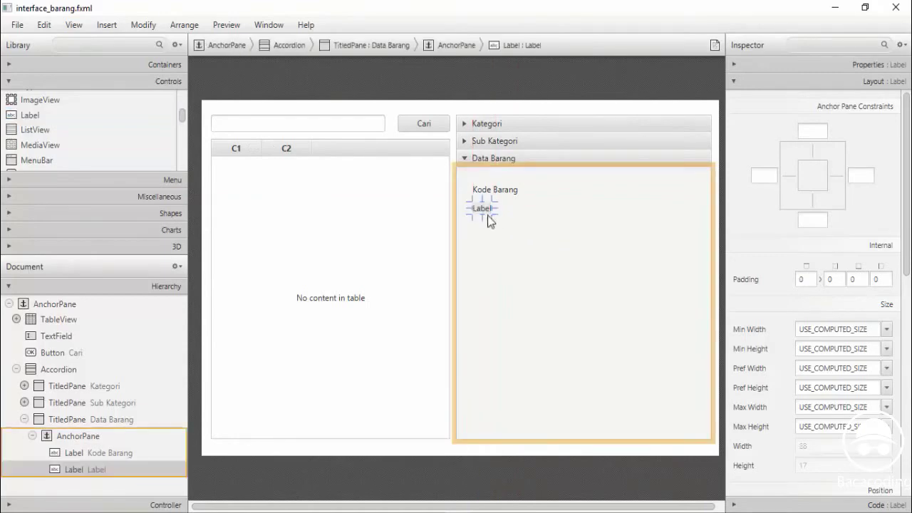
double_click(482, 210)
type("Nama Barang")
key("Return")
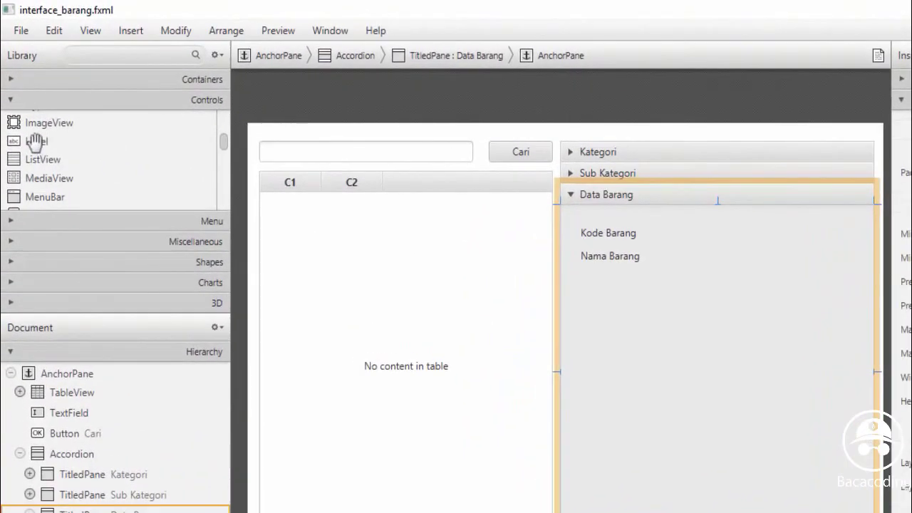
Add Jumlah and Harga Beli labels stacked beneath Nama Barang
left_click_drag(28, 121, 506, 261)
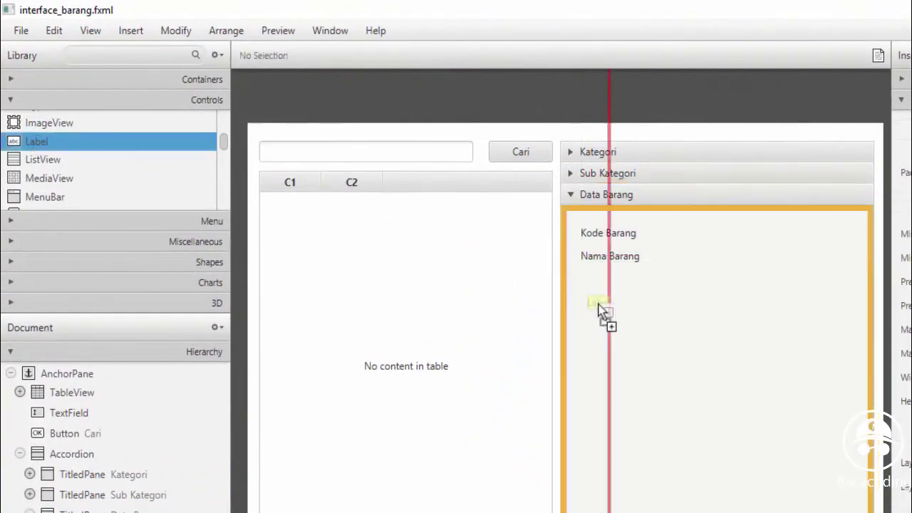
left_click_drag(599, 310, 595, 285)
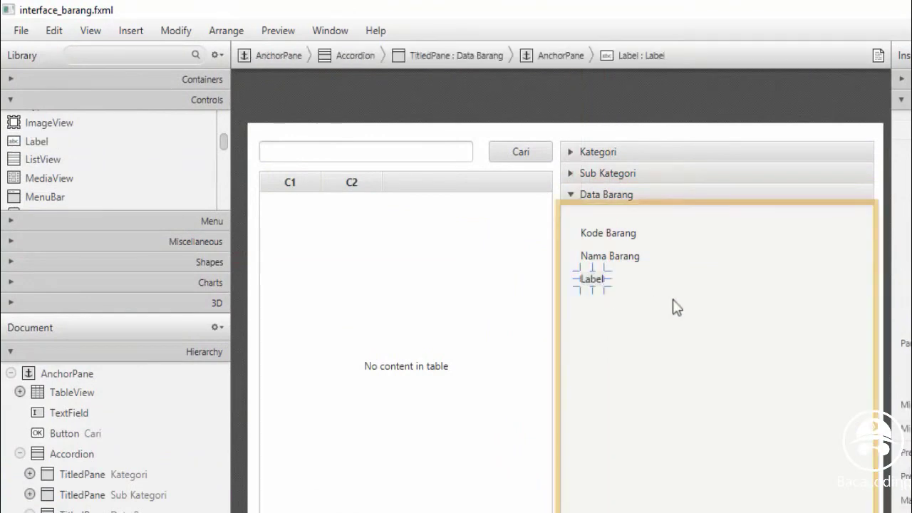
double_click(594, 281)
type("Jumla")
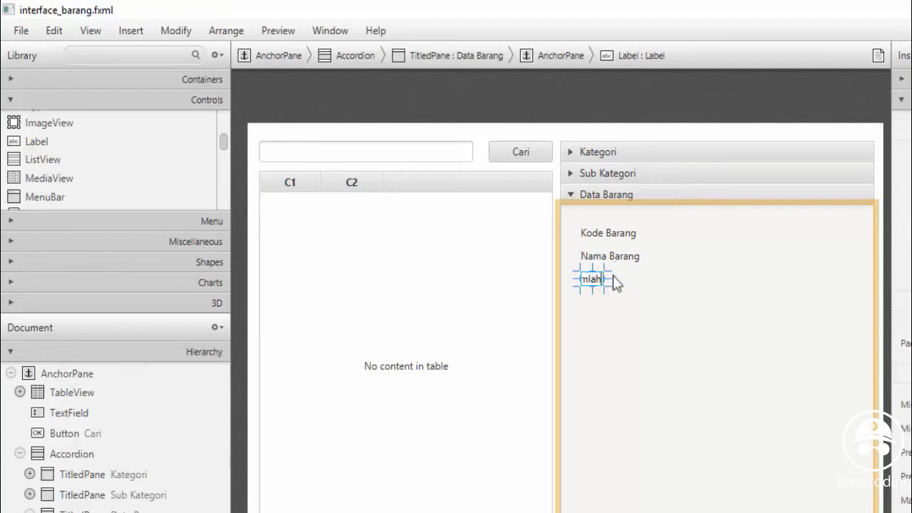
key("Return")
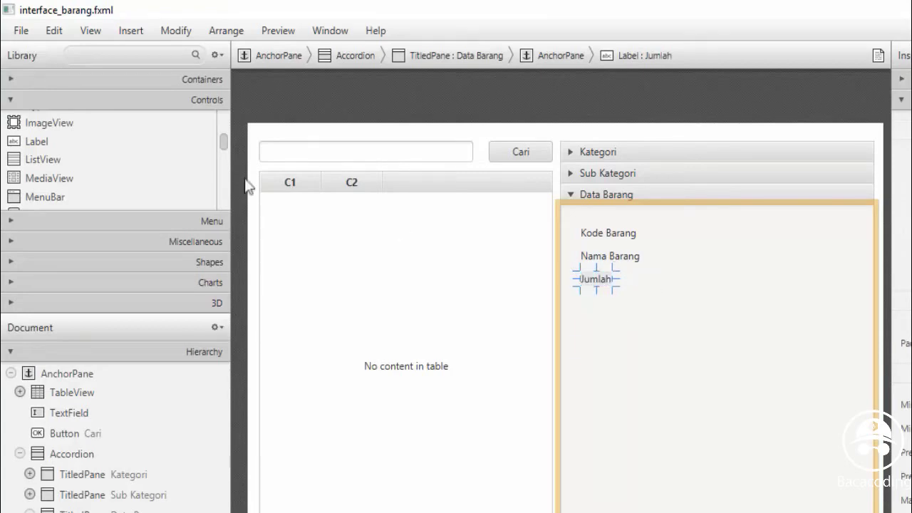
left_click_drag(36, 141, 589, 308)
double_click(593, 307)
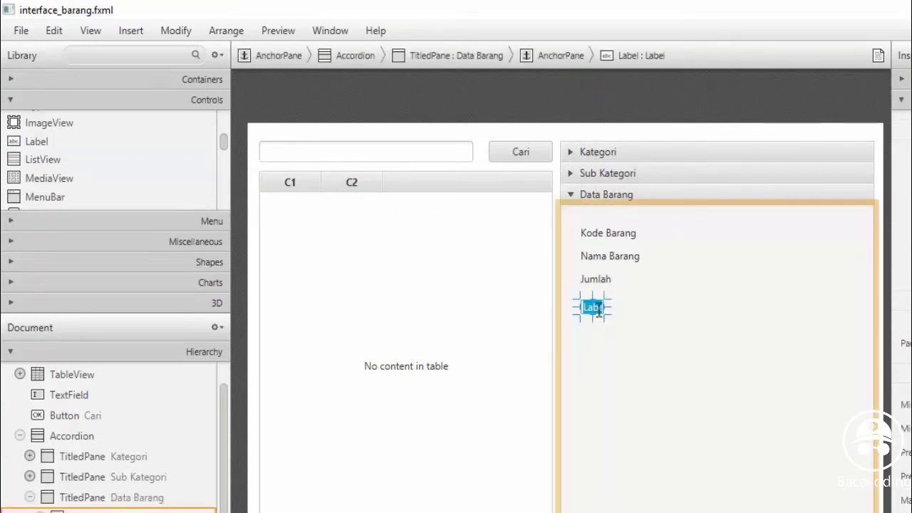
type("Harga Beli")
key("Return")
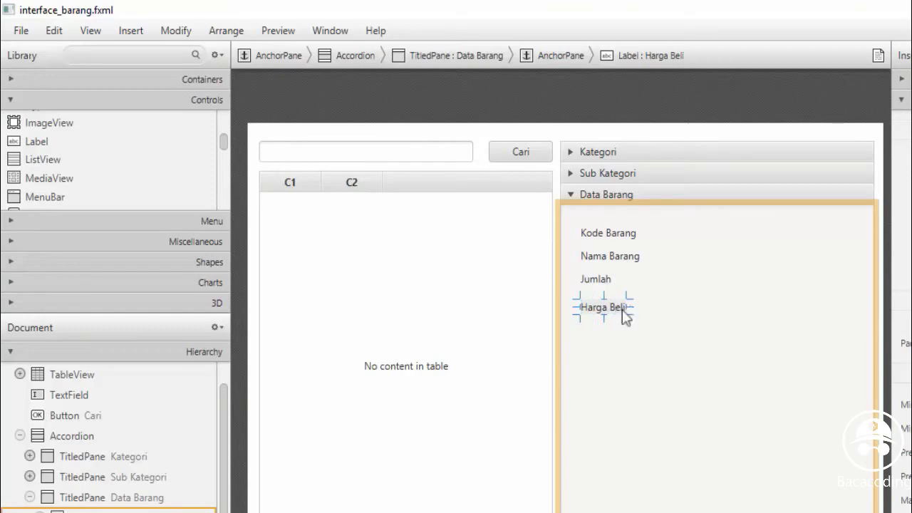
Add three labels reading Harga Jual, Kategori and Sub Kategori below Harga Beli
left_click_drag(37, 141, 591, 337)
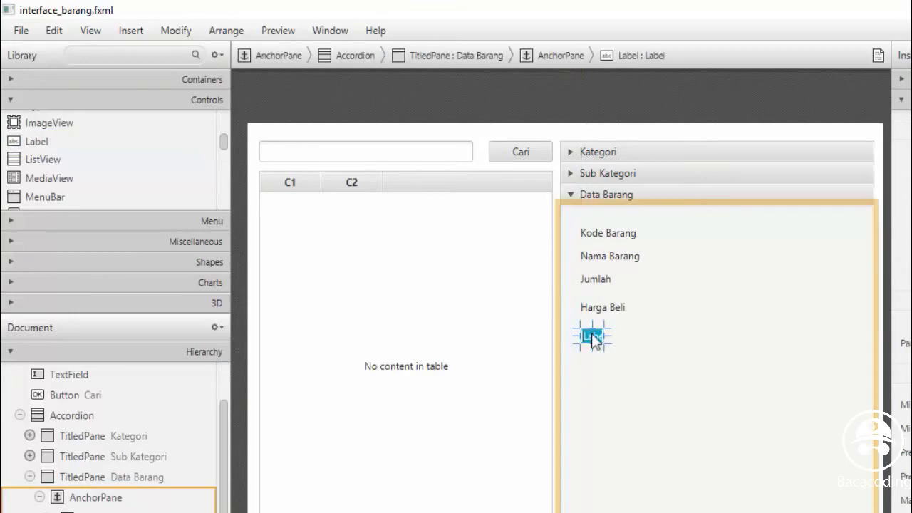
type("Harga")
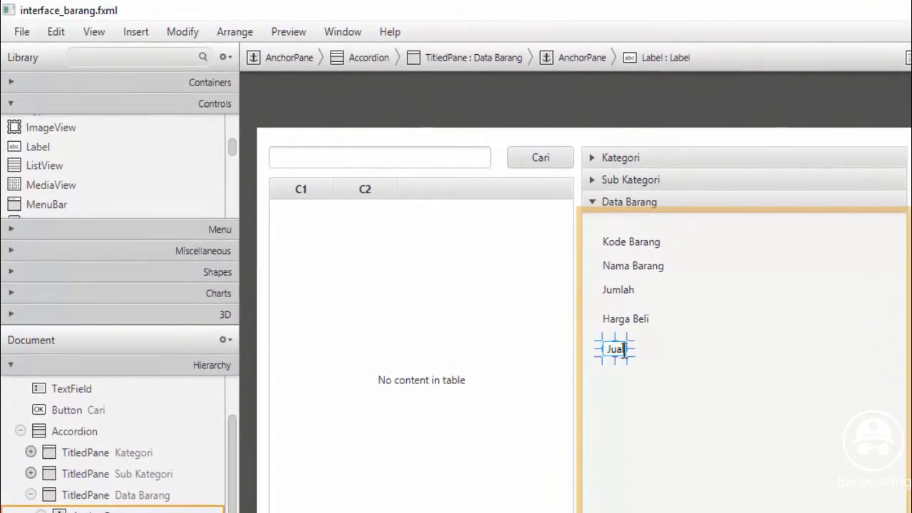
key("Return")
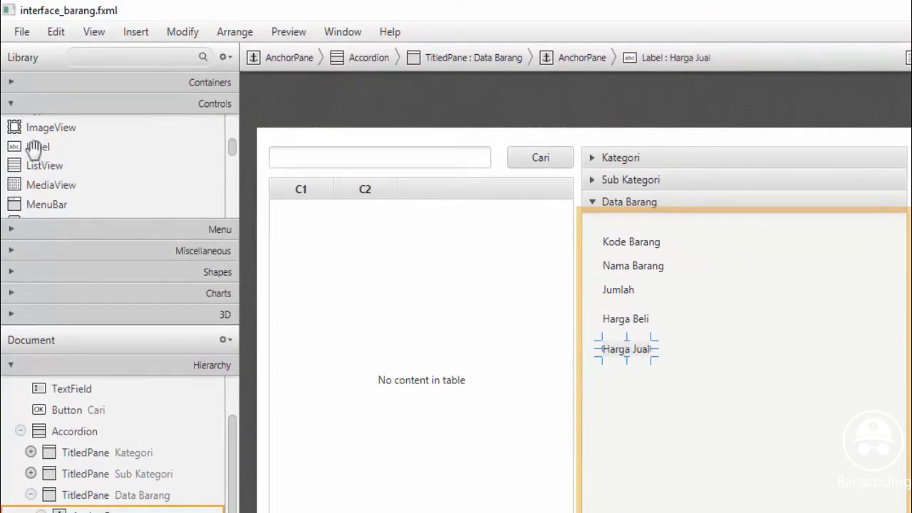
left_click_drag(34, 148, 614, 382)
double_click(620, 386)
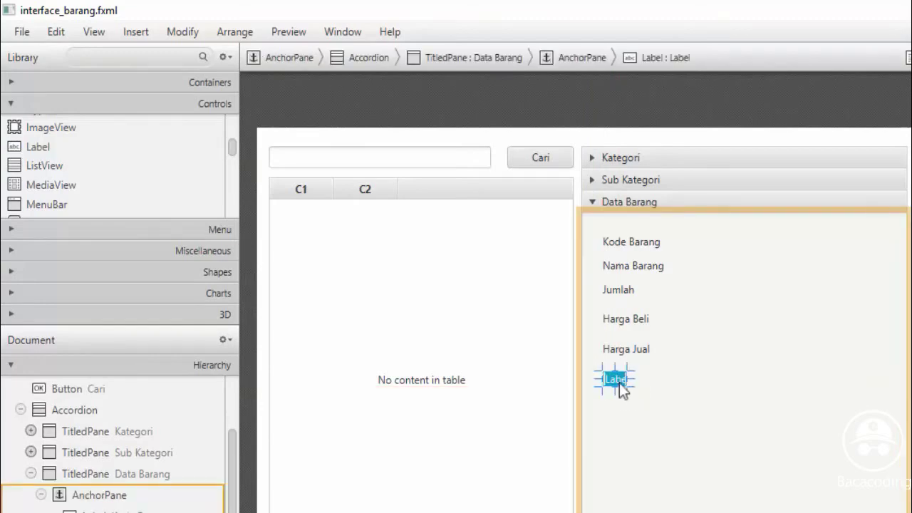
type("Kate")
type("gori")
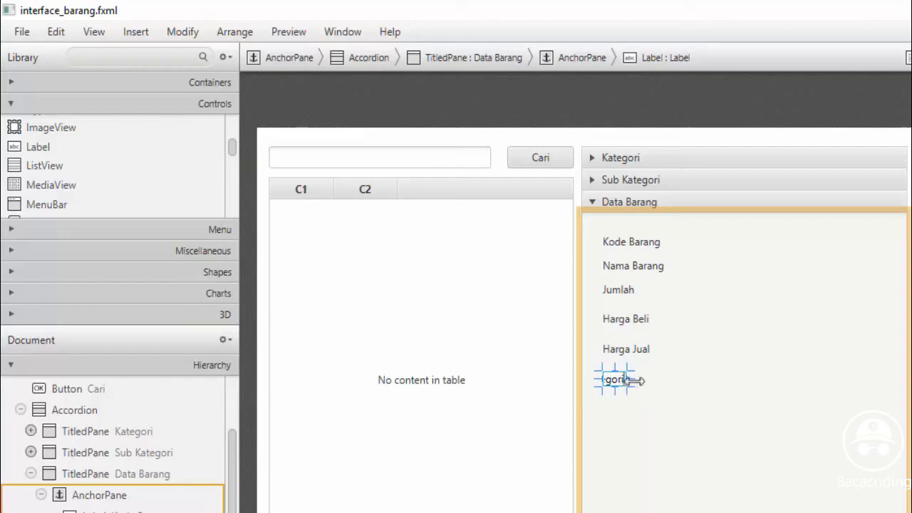
key("Return")
left_click_drag(39, 146, 614, 412)
double_click(613, 412)
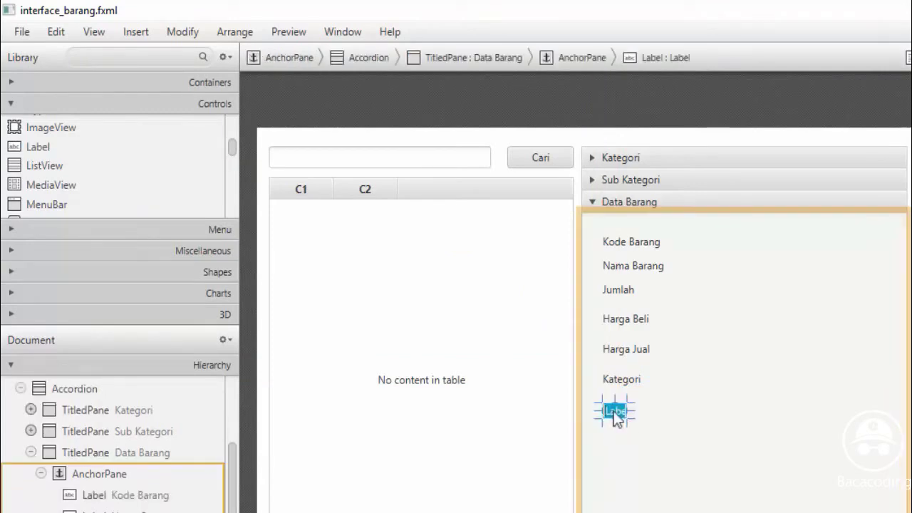
type("S")
type("ub")
type(" Kateg")
type("ori")
key("Return")
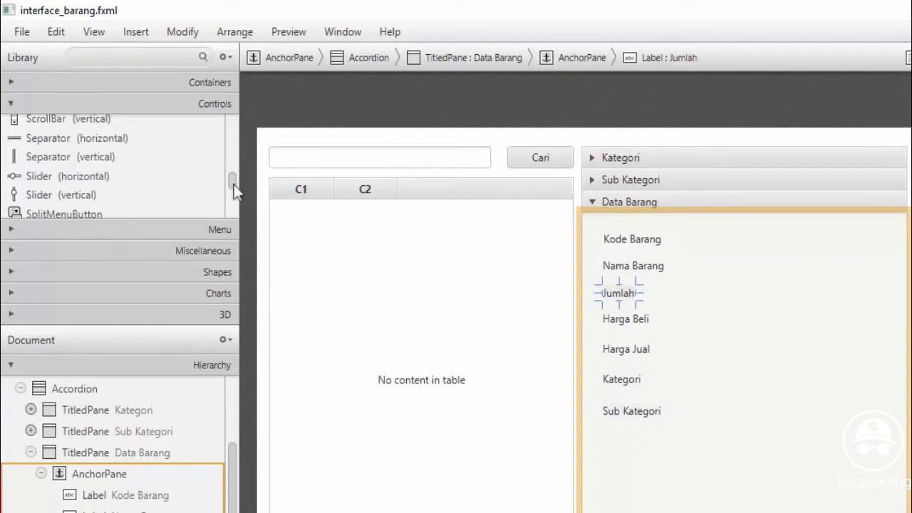
Place text fields beside Kode Barang, Nama Barang, Jumlah, Harga Beli and Harga Jual
left_click_drag(234, 183, 235, 194)
left_click(74, 198)
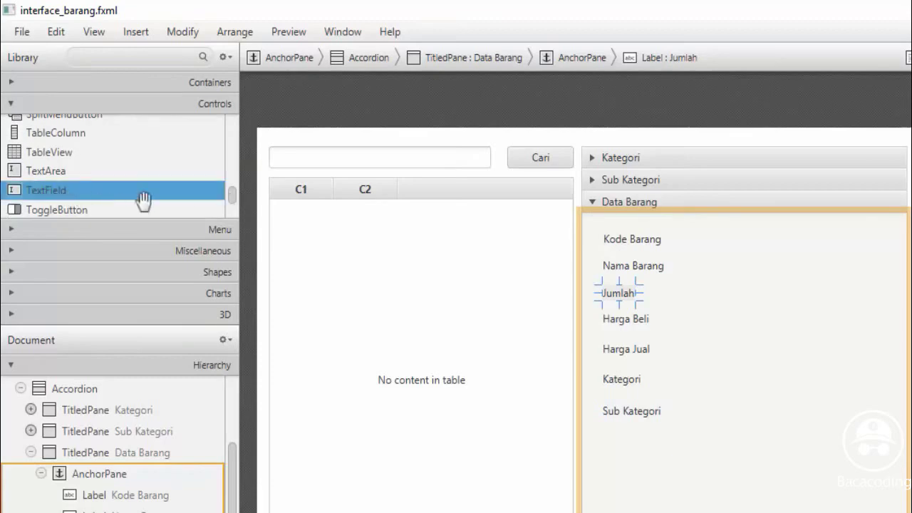
left_click_drag(71, 196, 721, 246)
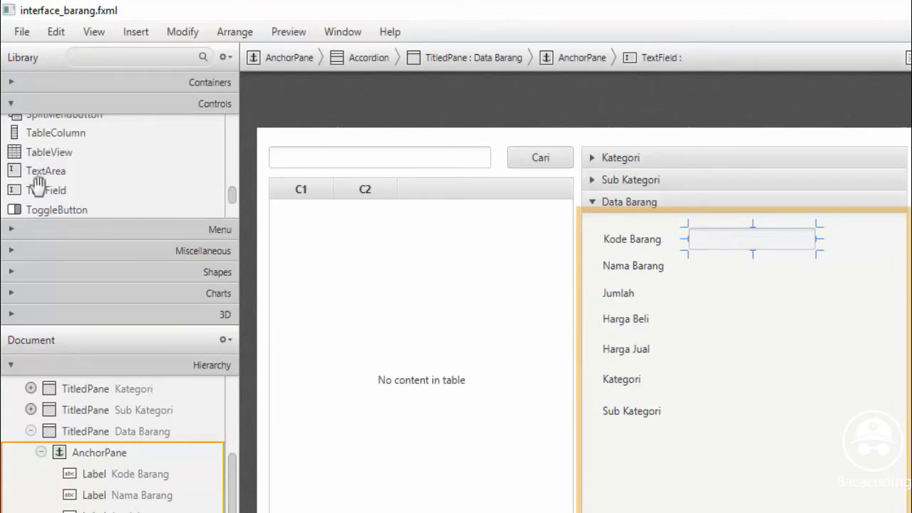
left_click_drag(50, 189, 750, 267)
left_click_drag(45, 187, 756, 296)
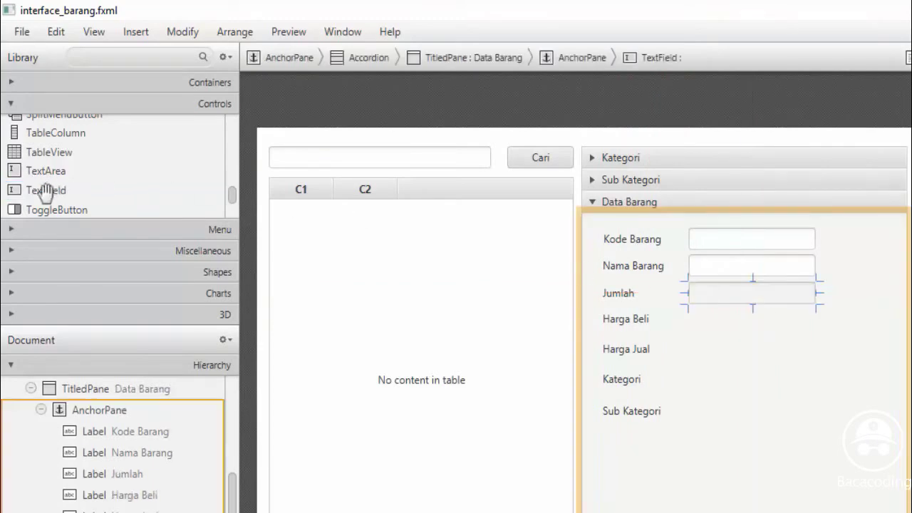
left_click_drag(45, 191, 754, 325)
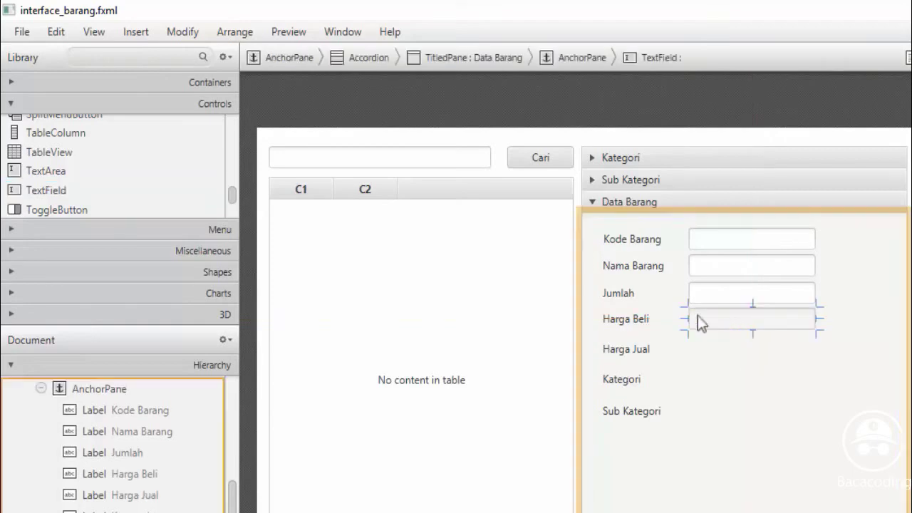
left_click_drag(36, 191, 754, 345)
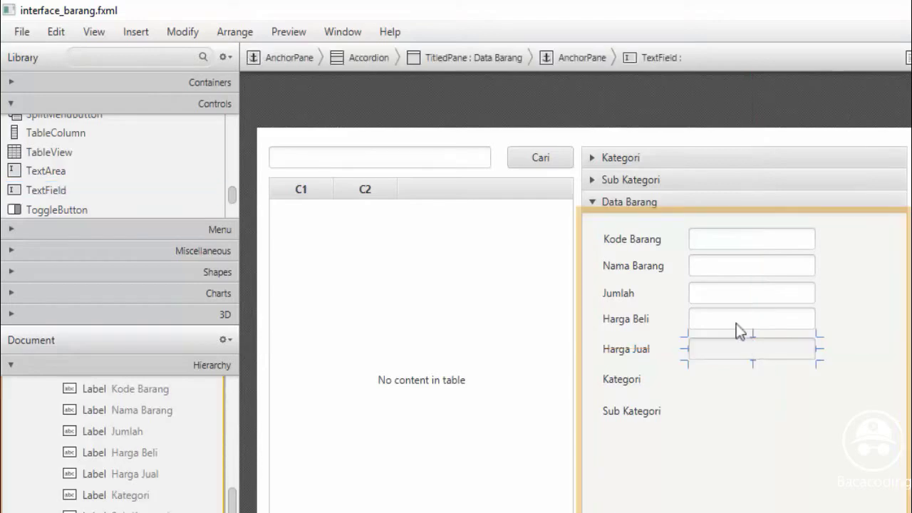
Widen the five text fields so they all share the same width
left_click(739, 327)
left_click(811, 238)
left_click_drag(817, 239, 902, 245)
left_click(788, 277)
left_click_drag(821, 267, 855, 253)
left_click(861, 232)
left_click(865, 265)
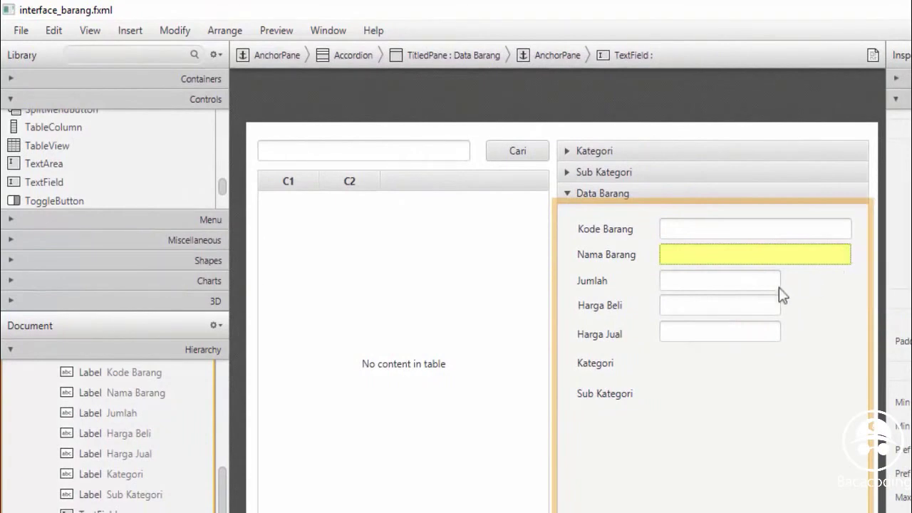
left_click(779, 287)
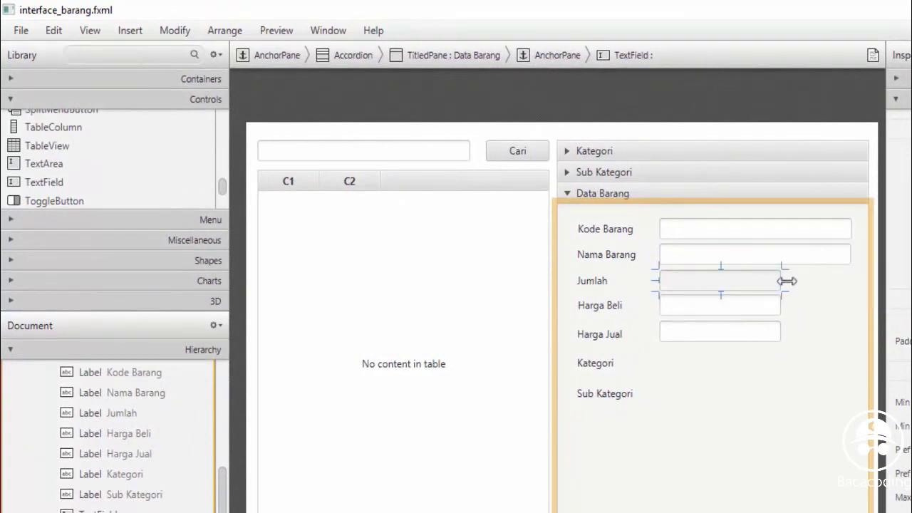
left_click_drag(782, 281, 855, 279)
left_click(754, 311)
left_click_drag(781, 306, 851, 304)
left_click(758, 335)
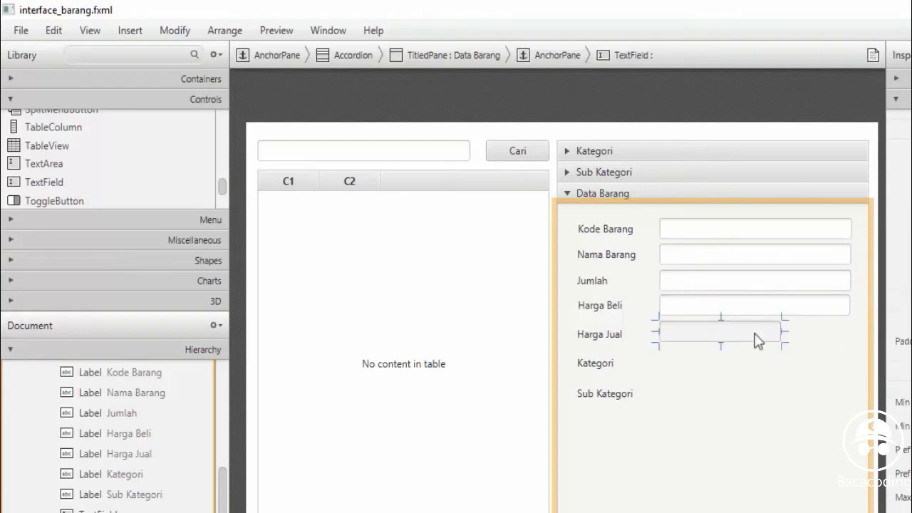
left_click_drag(782, 333, 850, 325)
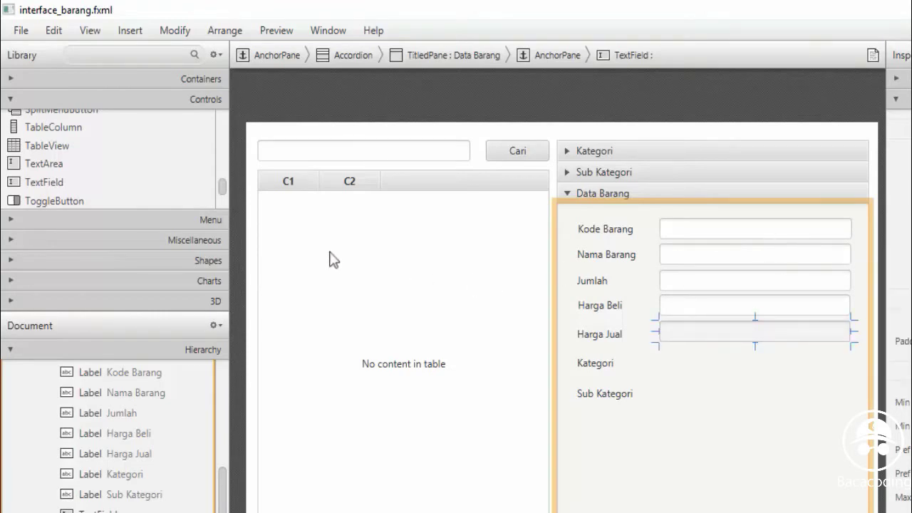
left_click_drag(224, 189, 213, 124)
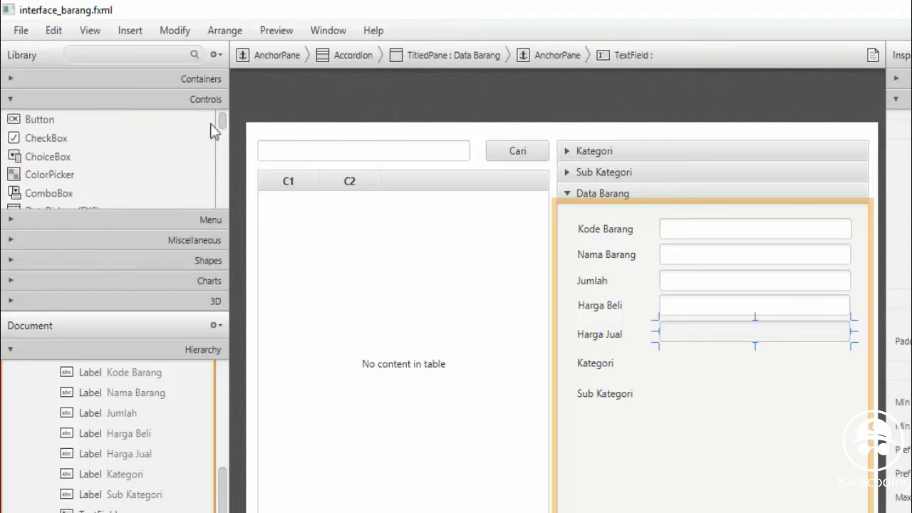
Add width-matched combo boxes beside Kategori and Sub Kategori, plus three buttons below them
left_click(58, 193)
left_click_drag(58, 194, 850, 363)
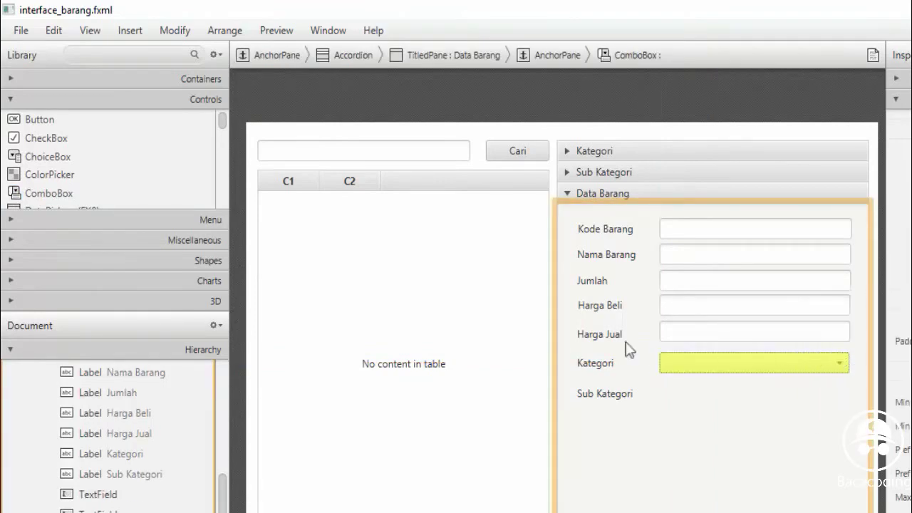
left_click_drag(37, 194, 724, 397)
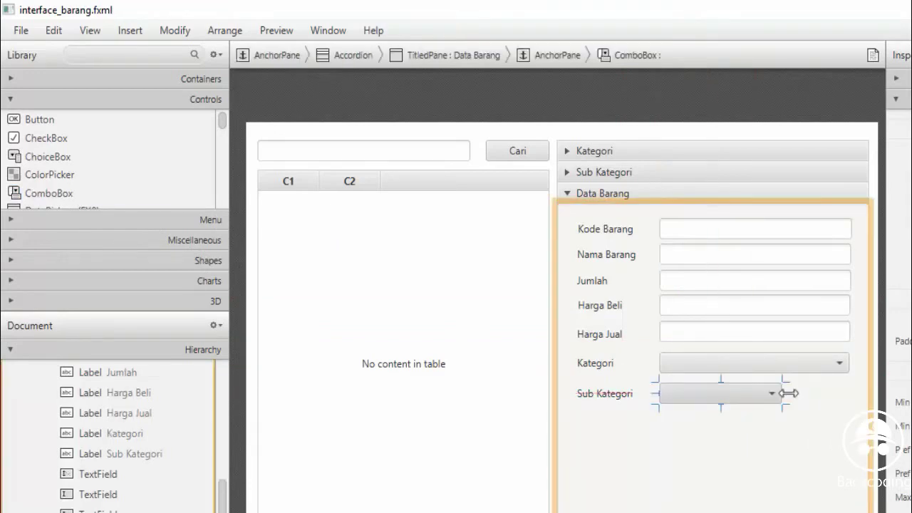
left_click_drag(788, 394, 853, 392)
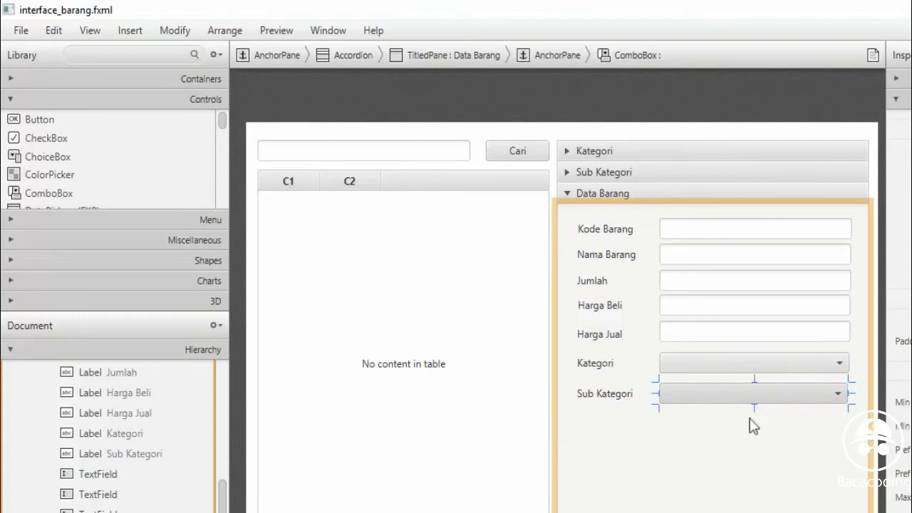
left_click_drag(52, 119, 825, 435)
Even out the button spacing and caption the buttons Simpan, Ubah and Hapus
left_click(767, 436)
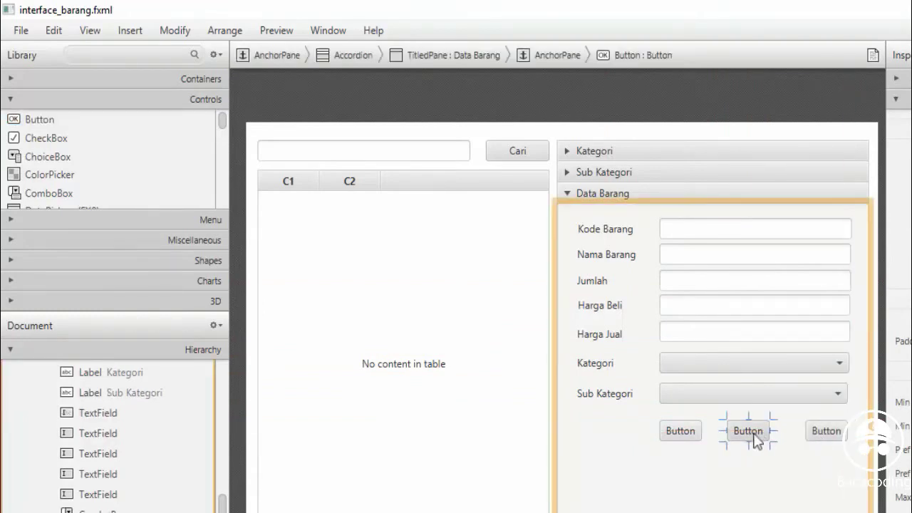
left_click_drag(757, 441, 762, 444)
double_click(687, 436)
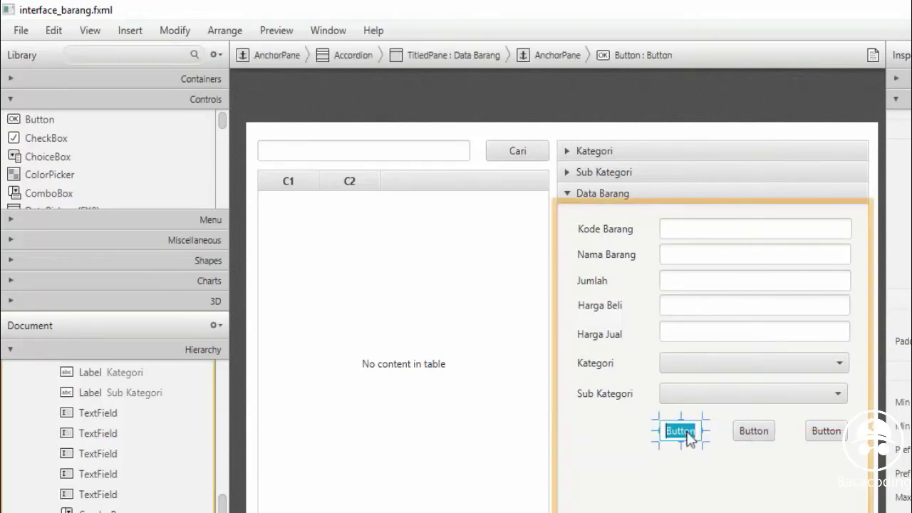
type("Simpan")
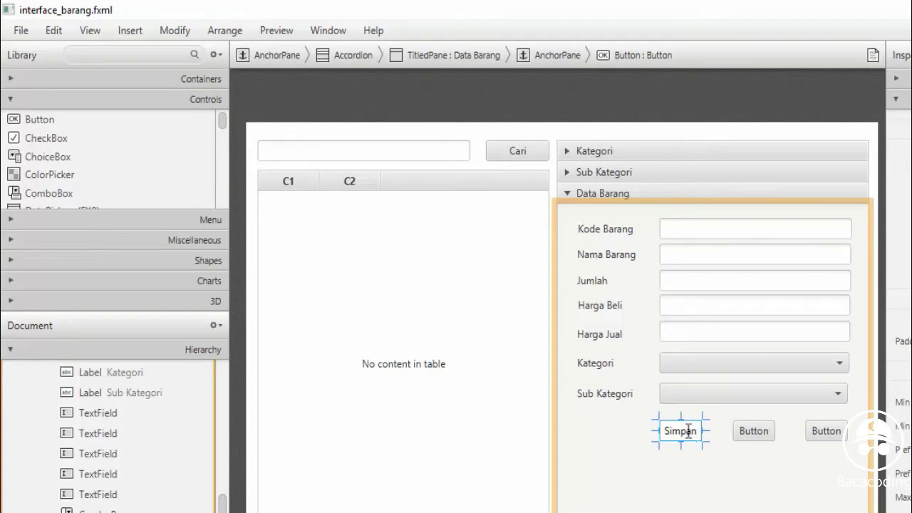
double_click(749, 431)
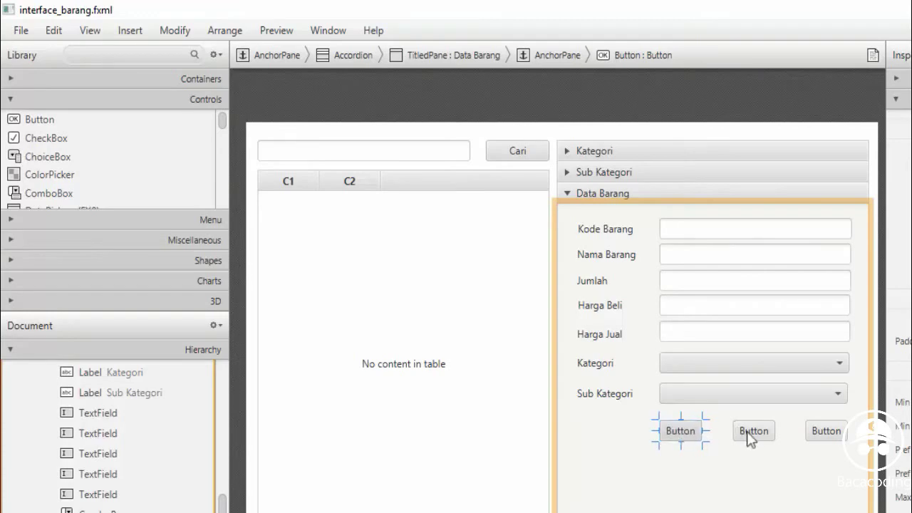
type("Ubah")
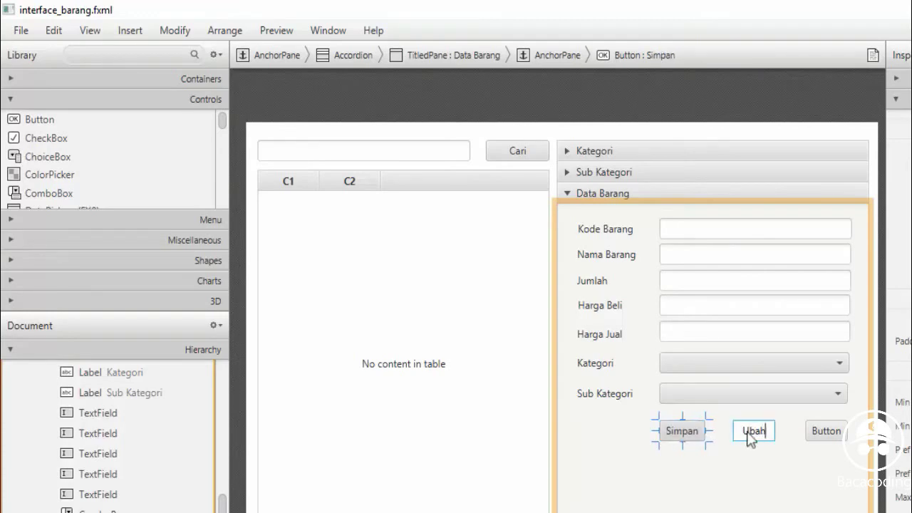
double_click(826, 432)
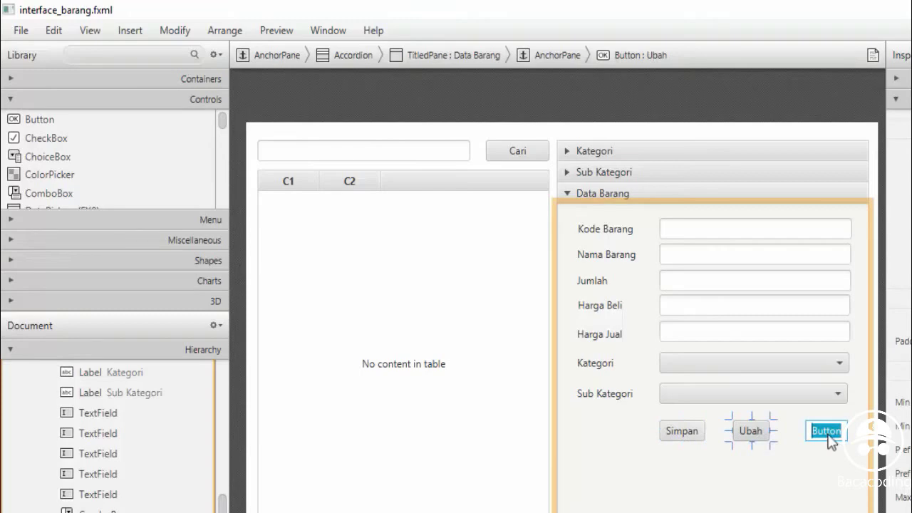
type("Hapus")
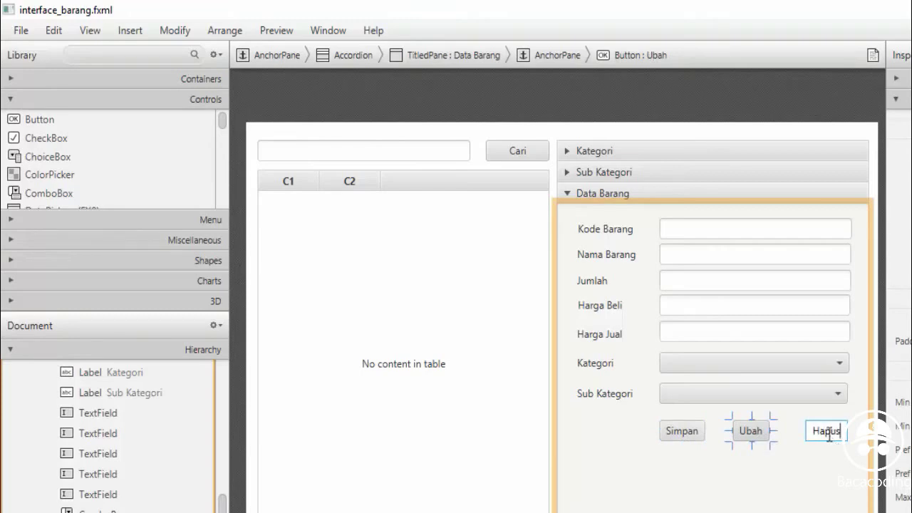
key("Return")
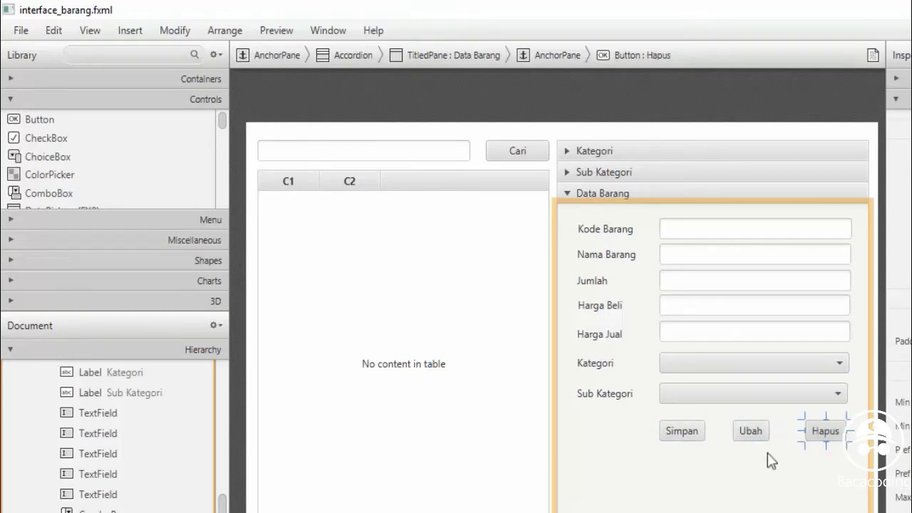
Select the Data Barang titled pane and open the Preview menu
left_click(741, 483)
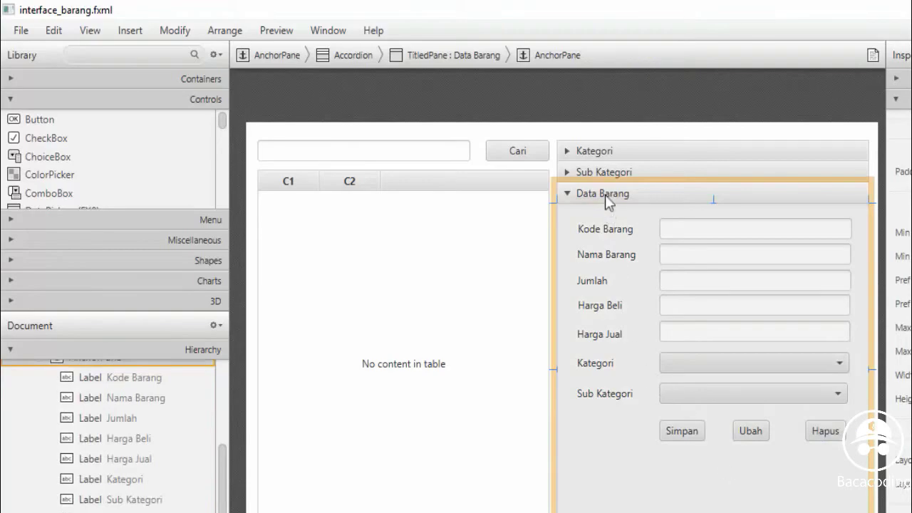
left_click(605, 195)
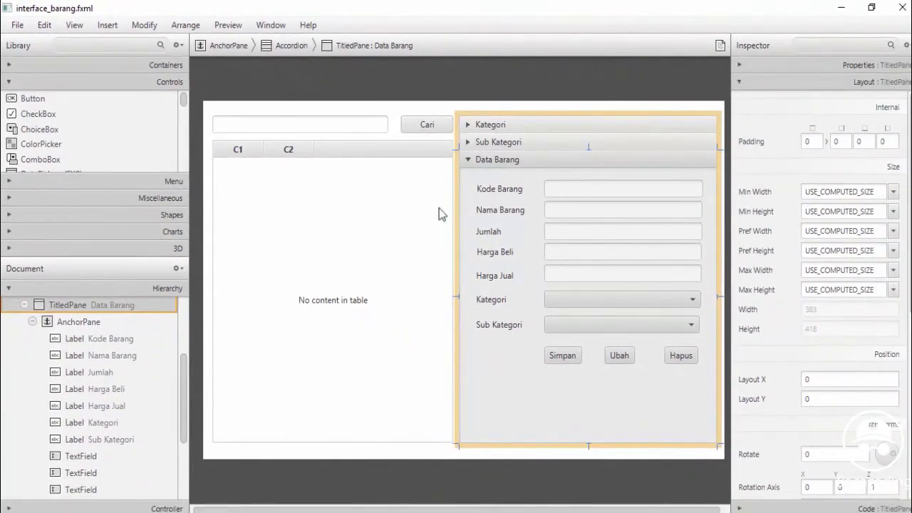
left_click(228, 25)
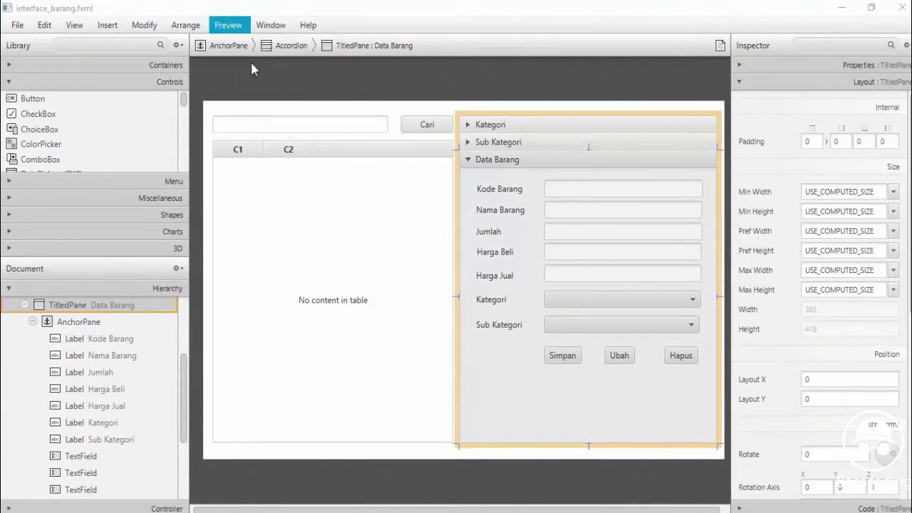
left_click(618, 201)
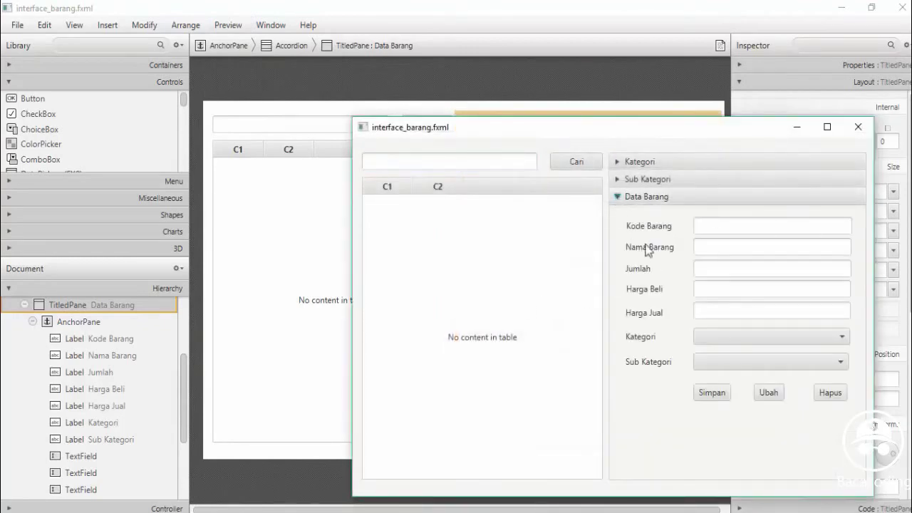
left_click(712, 227)
left_click(710, 395)
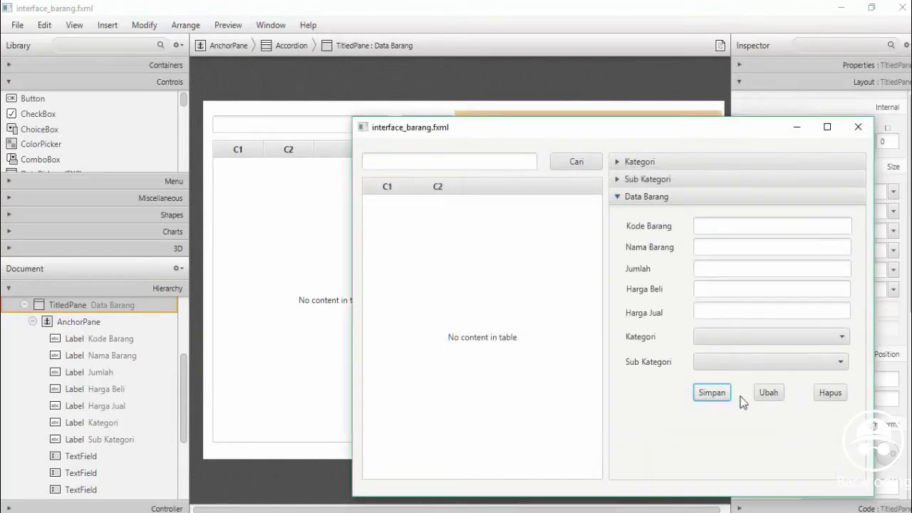
left_click(769, 393)
left_click(618, 179)
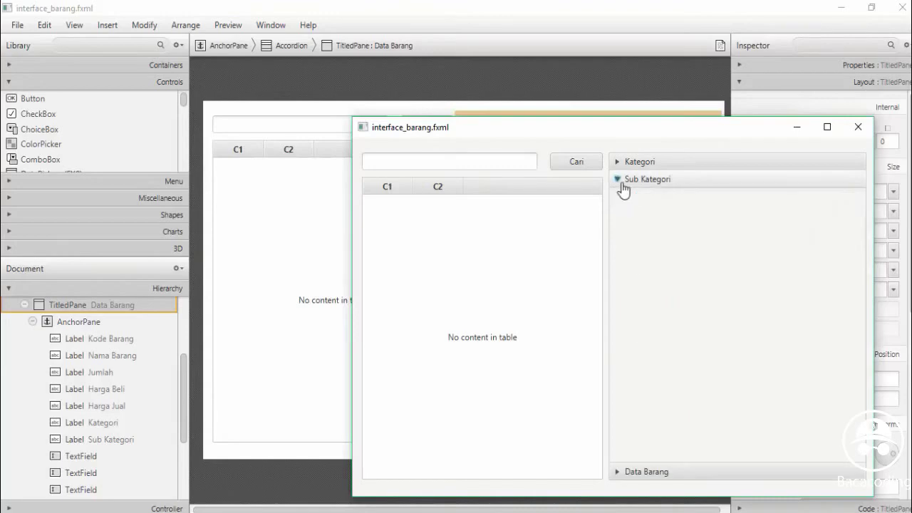
left_click(618, 163)
left_click(617, 163)
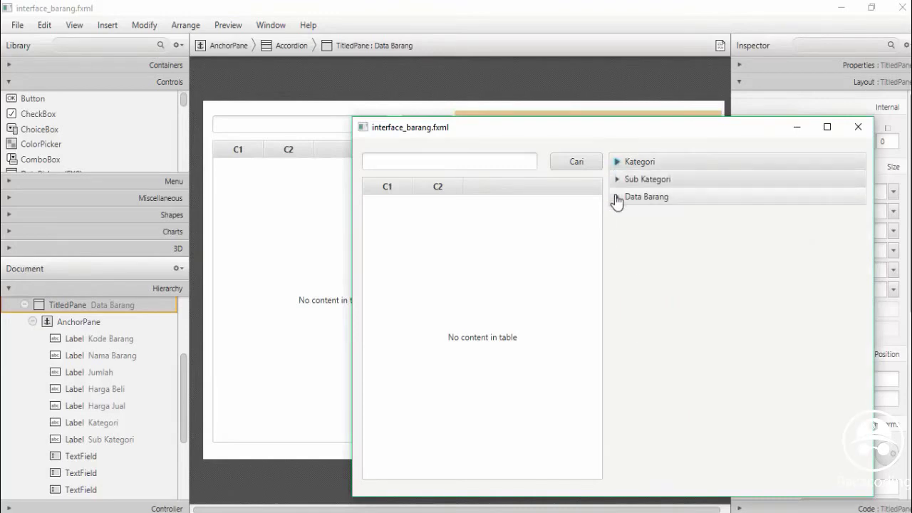
left_click(619, 165)
left_click(619, 164)
left_click(860, 127)
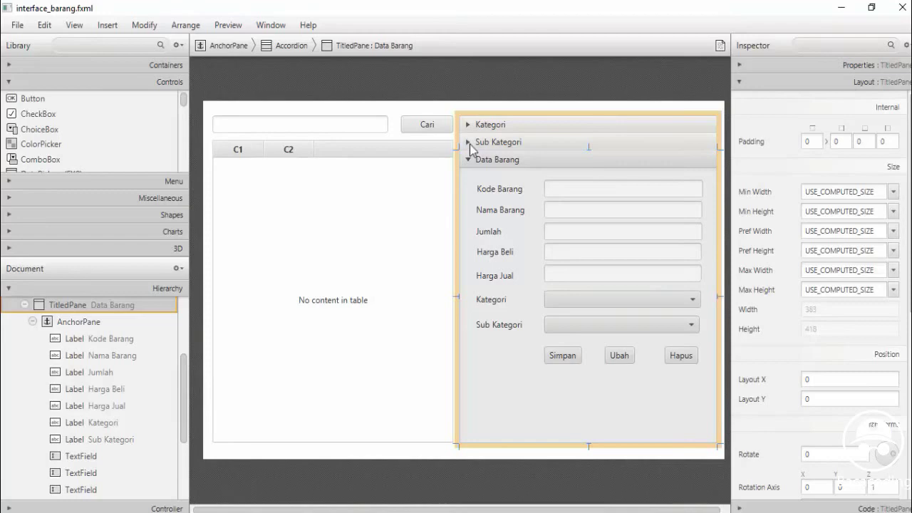
Expand the Kategori pane and add a C1/C2 TableView sized about 358 × 172 across its top
left_click(469, 127)
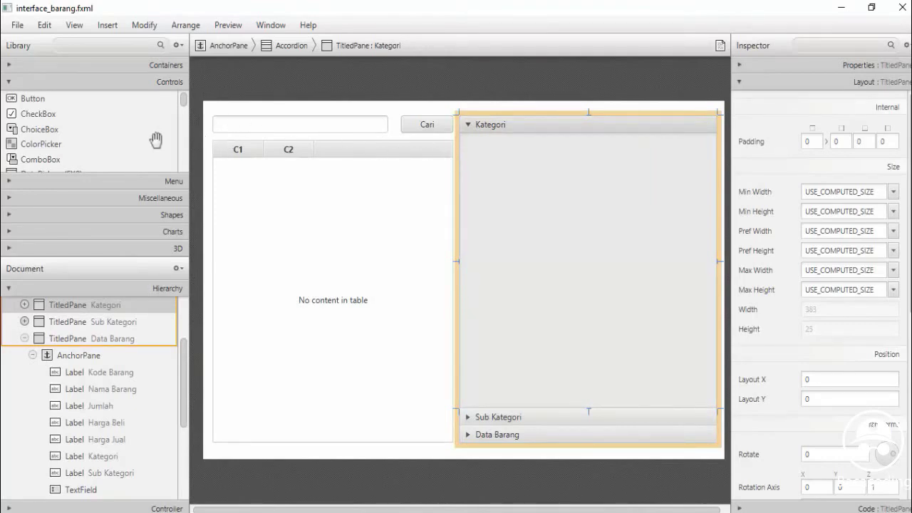
scroll(184, 117, "down", 3)
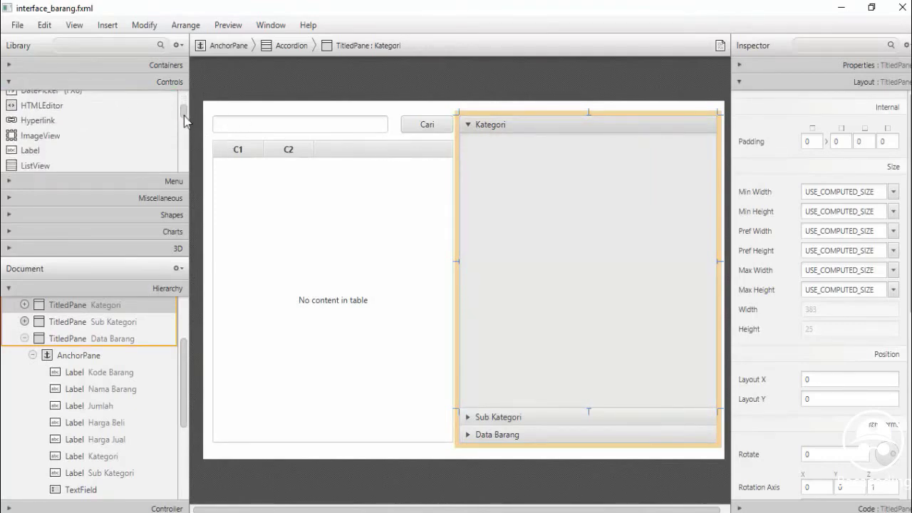
left_click_drag(184, 125, 184, 170)
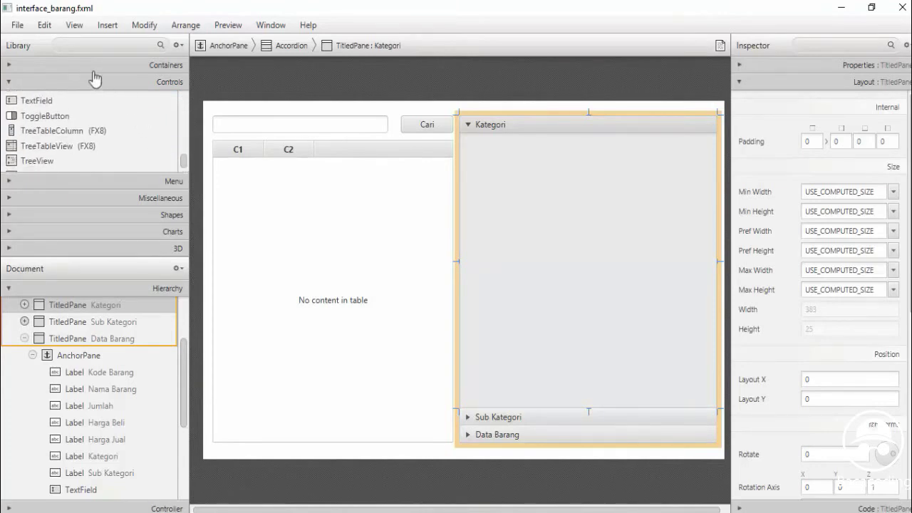
left_click(77, 46)
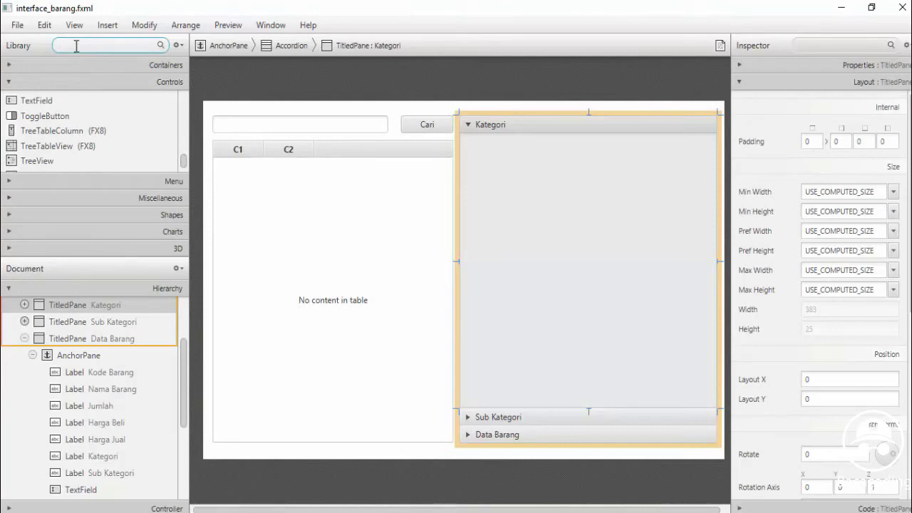
type("tA")
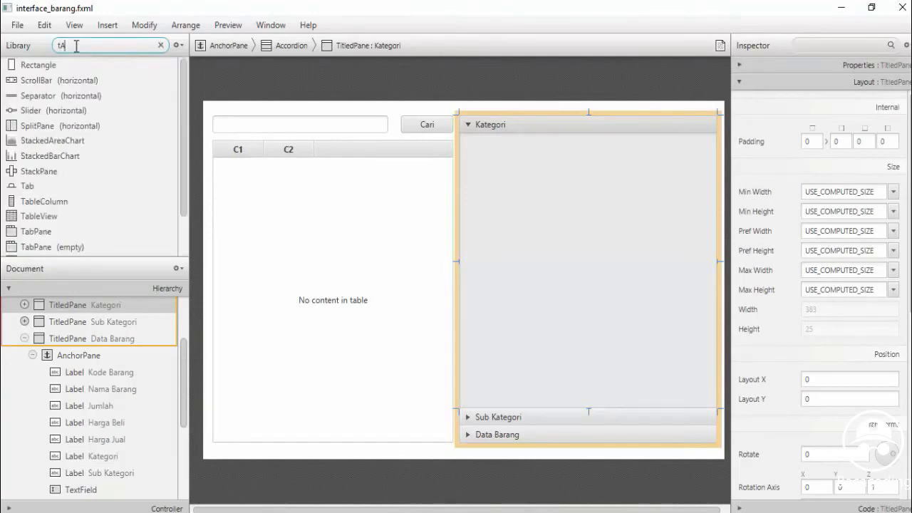
key("BackSpace")
type("able")
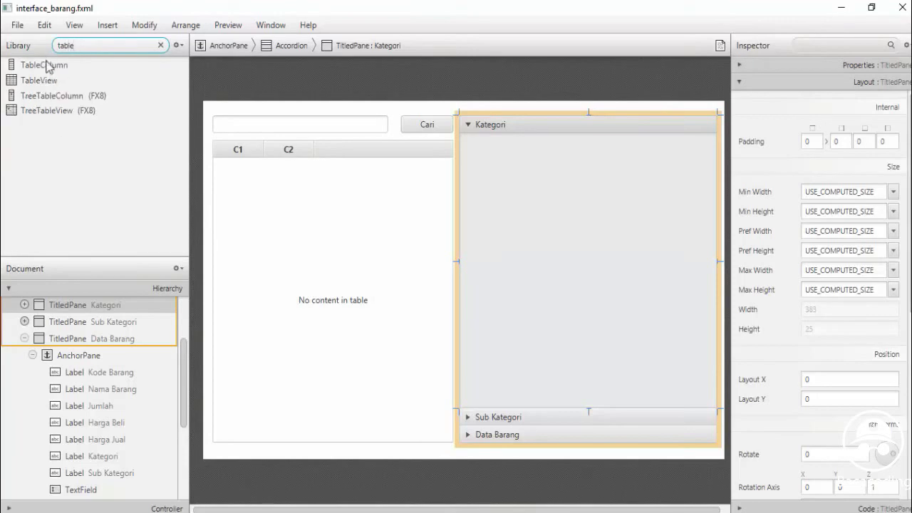
left_click_drag(39, 81, 542, 218)
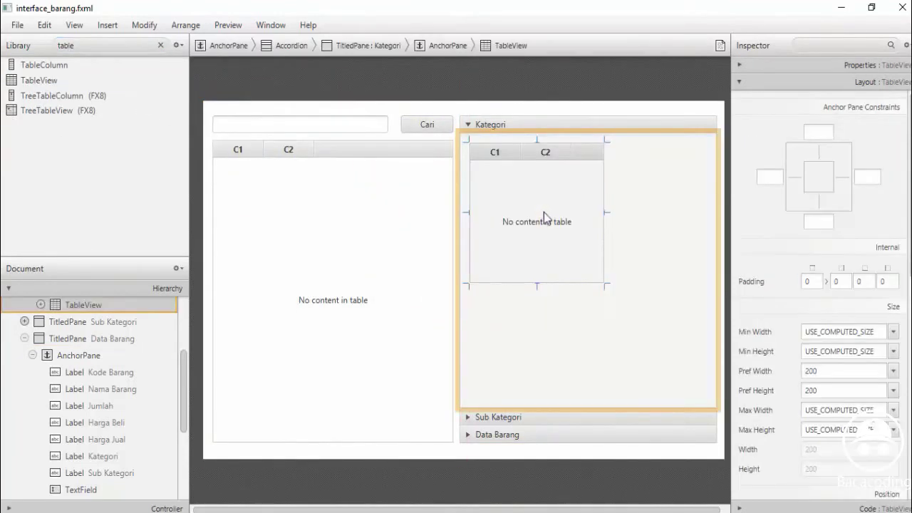
left_click_drag(658, 213, 716, 214)
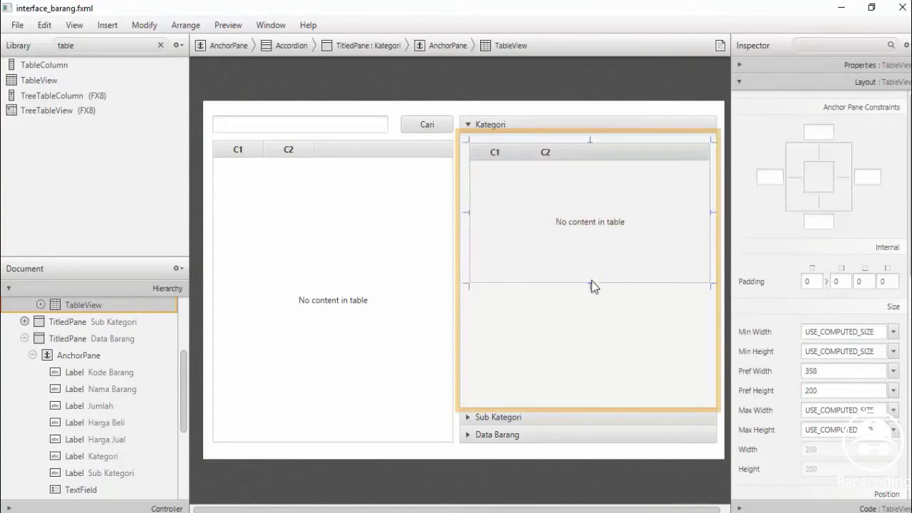
left_click_drag(590, 282, 589, 264)
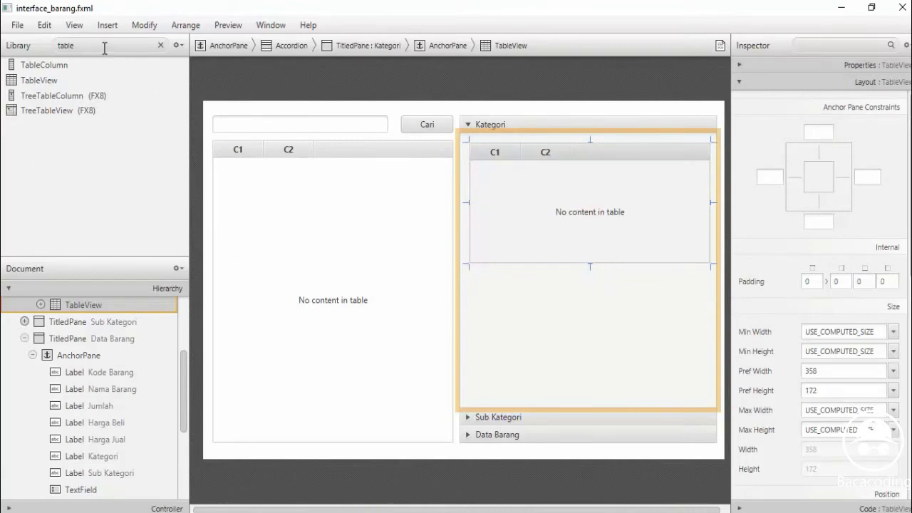
Clear the Library search box and drop a new label into the Kategori pane
left_click_drag(84, 46, 43, 47)
key("BackSpace")
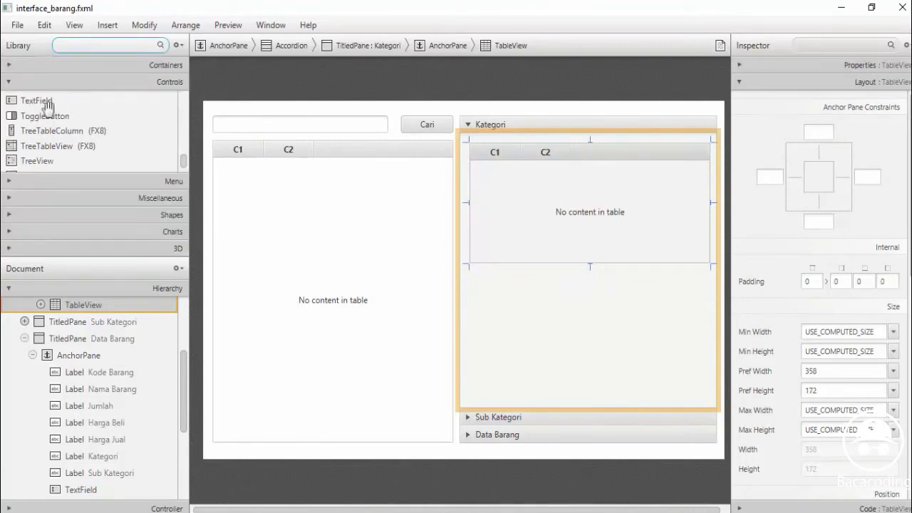
left_click(183, 165)
left_click_drag(183, 166, 184, 107)
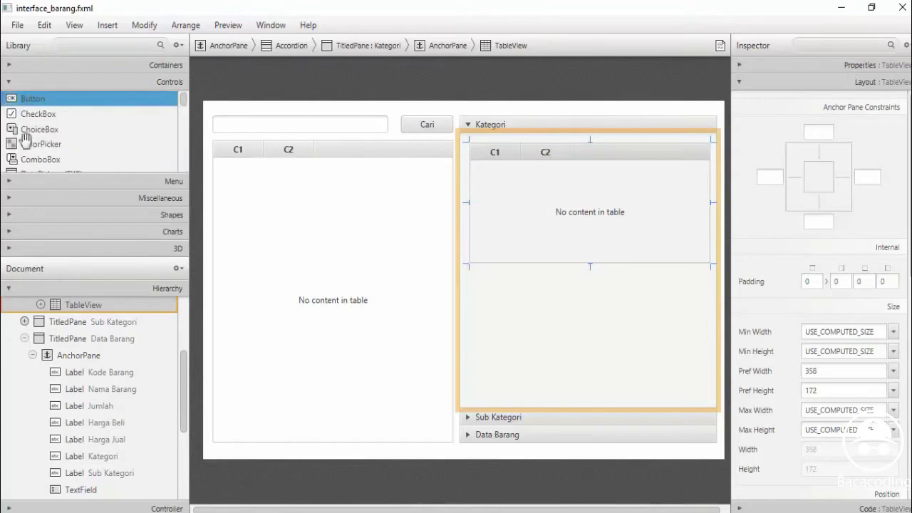
scroll(185, 105, "down", 2)
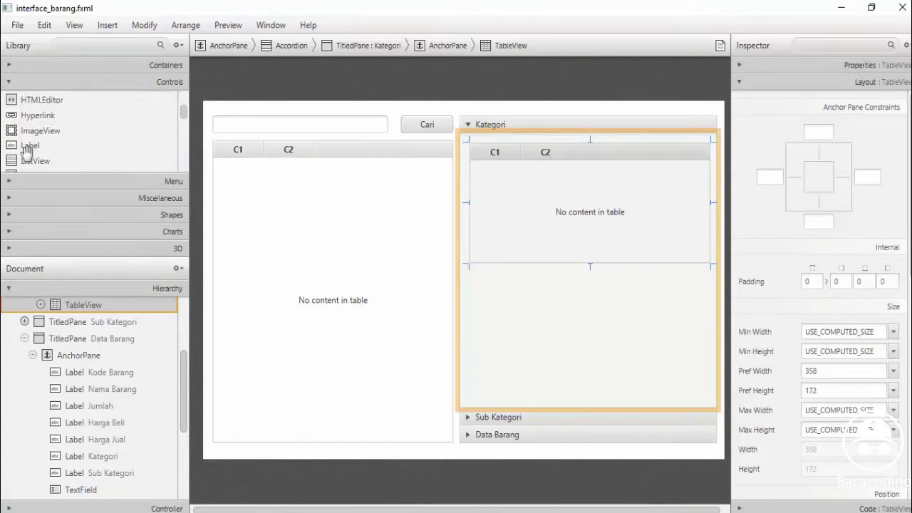
left_click_drag(24, 145, 513, 271)
Position a Kategori label under the table with a text field beside it
left_click_drag(619, 330, 638, 352)
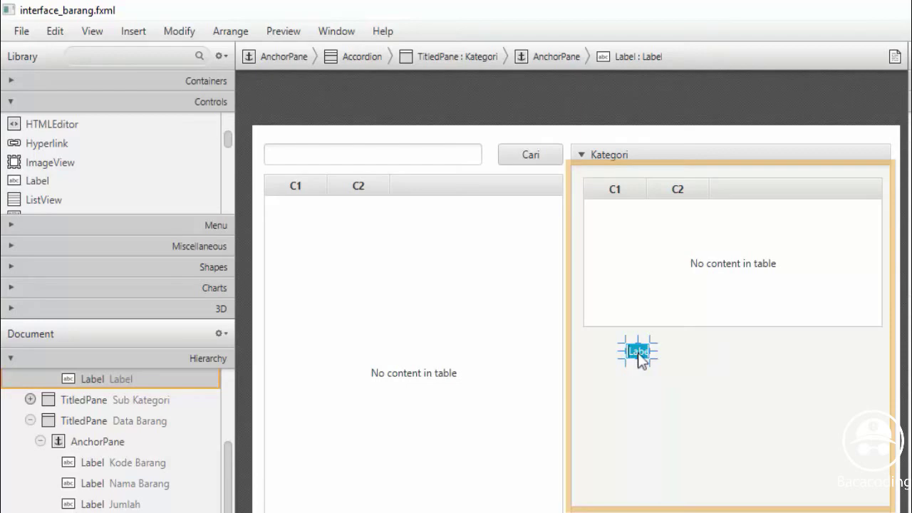
type("K")
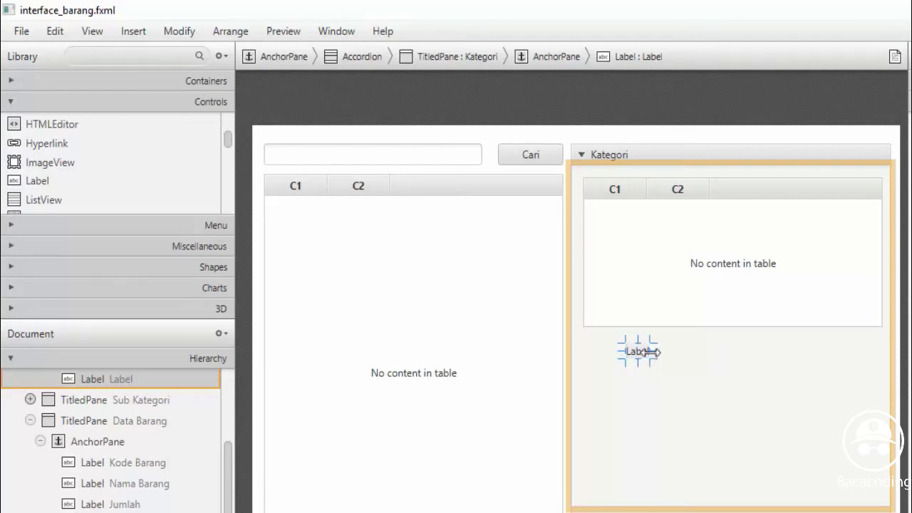
key("Return")
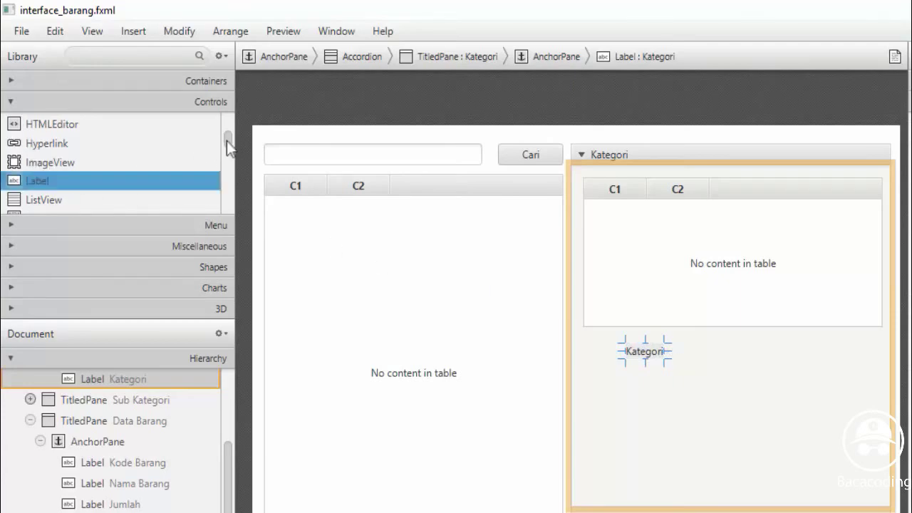
left_click_drag(230, 142, 230, 194)
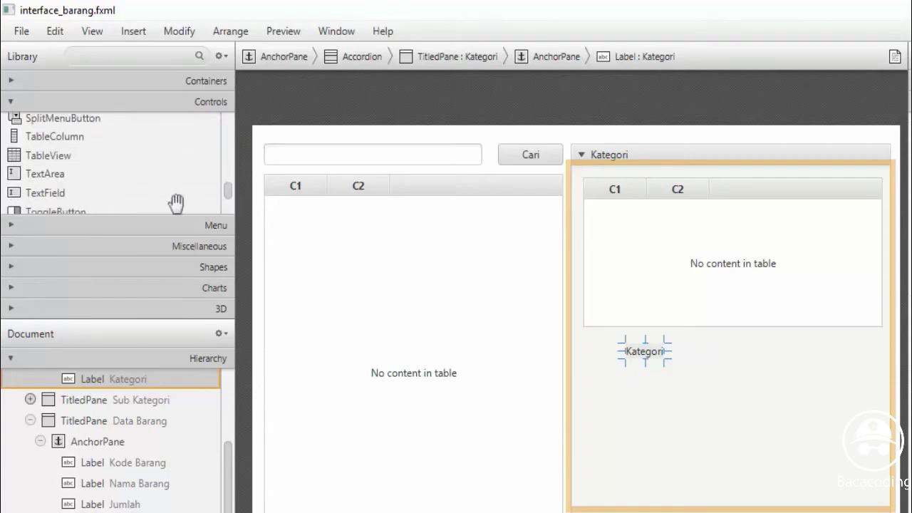
left_click_drag(57, 194, 883, 352)
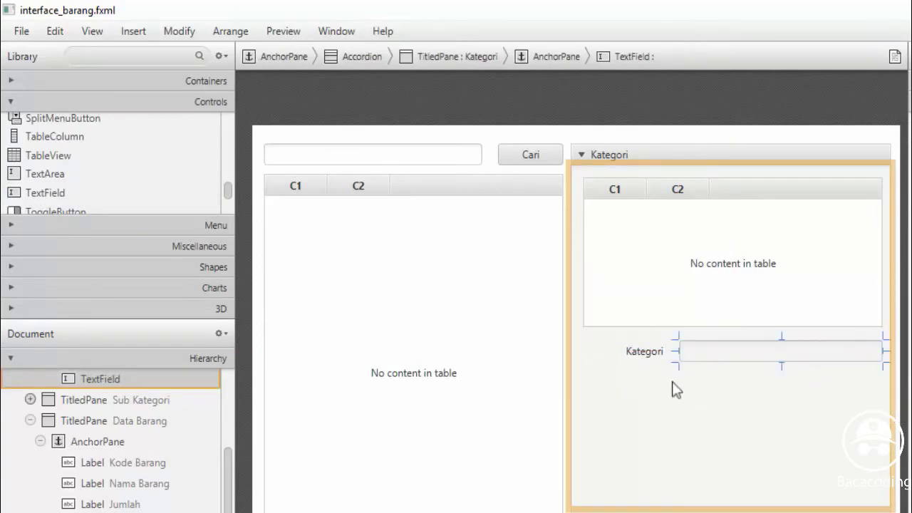
left_click(641, 356)
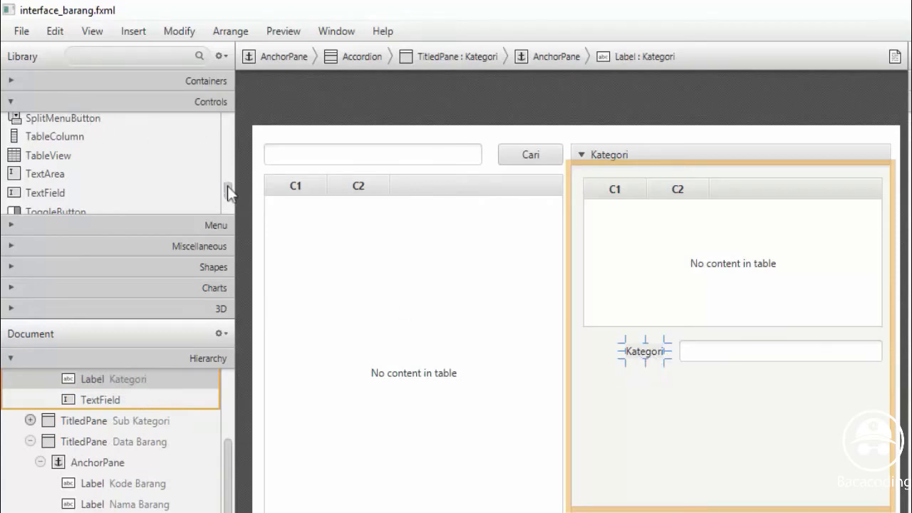
Add a row of three buttons below the Kategori field
left_click_drag(228, 189, 229, 123)
left_click(39, 125)
left_click_drag(39, 126, 706, 392)
left_click_drag(33, 121, 781, 392)
left_click_drag(62, 124, 850, 403)
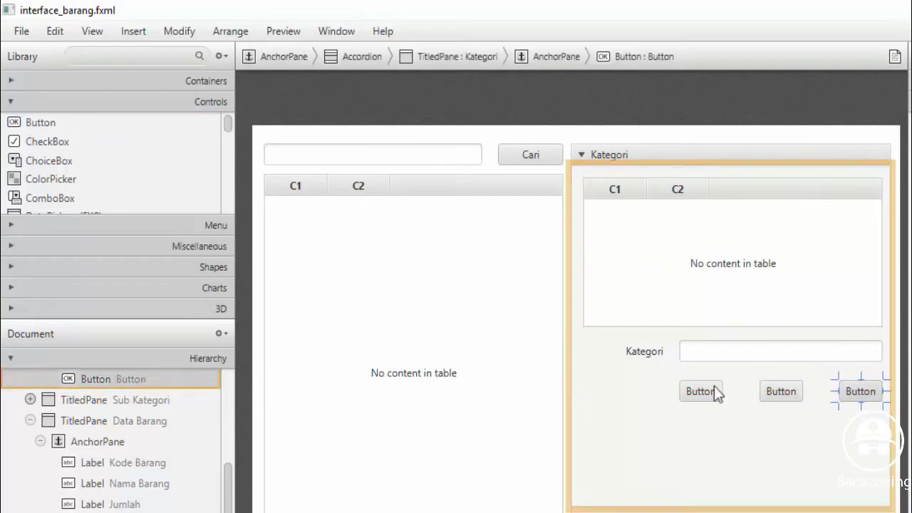
Caption the Kategori pane's buttons Simpan, Ubah and Hapus, then expand the Sub Kategori pane
double_click(700, 391)
key("BackSpace")
type("Simp")
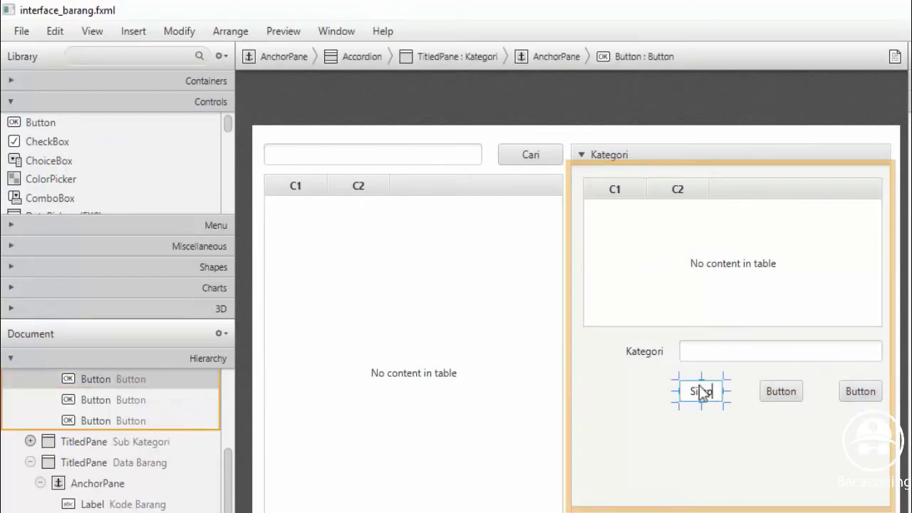
type("an")
key("Return")
double_click(781, 392)
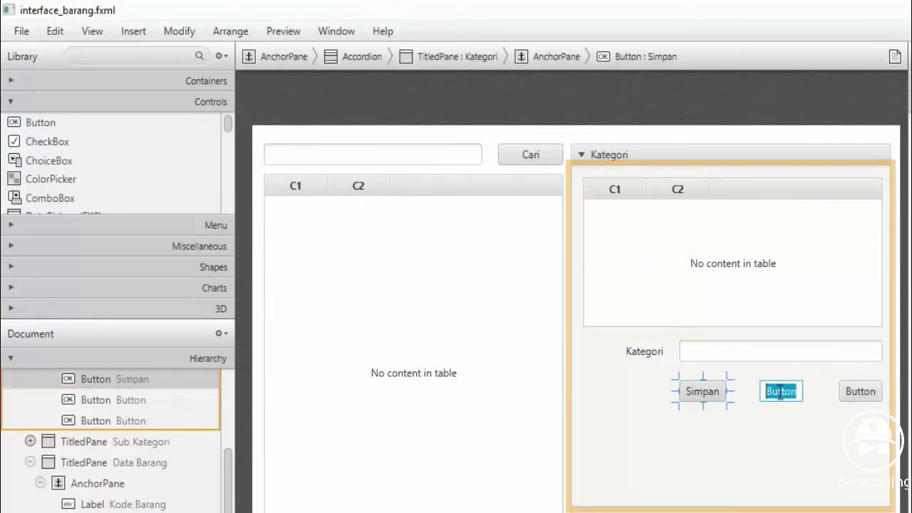
key("BackSpace")
type("Ubah")
key("Return")
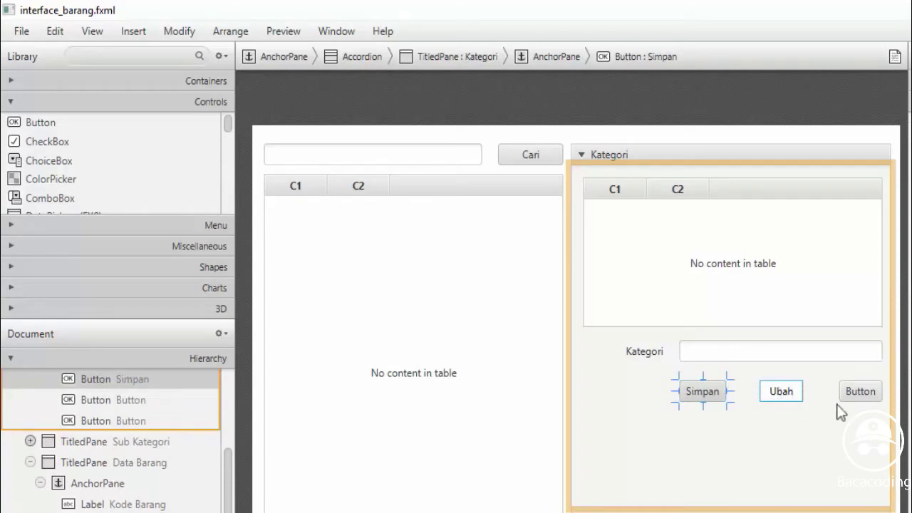
left_click(850, 394)
type("Ha")
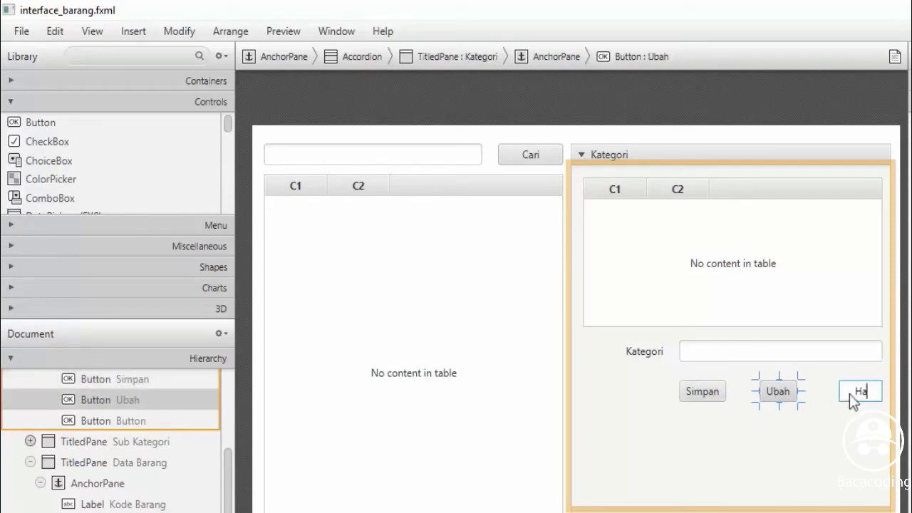
type("pus")
key("Return")
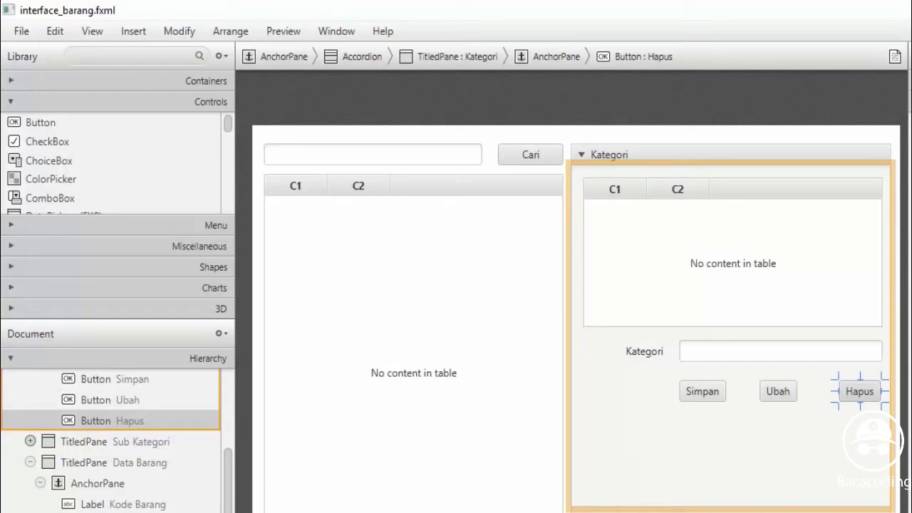
left_click(114, 442)
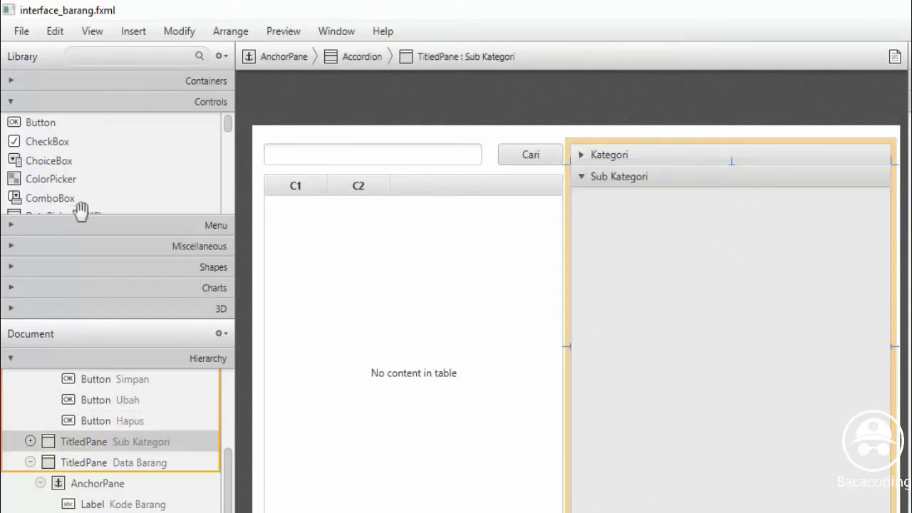
Add a C1/C2 TableView to the Sub Kategori pane, stretched nearly to its right edge
left_click_drag(227, 129, 229, 175)
left_click_drag(228, 179, 230, 197)
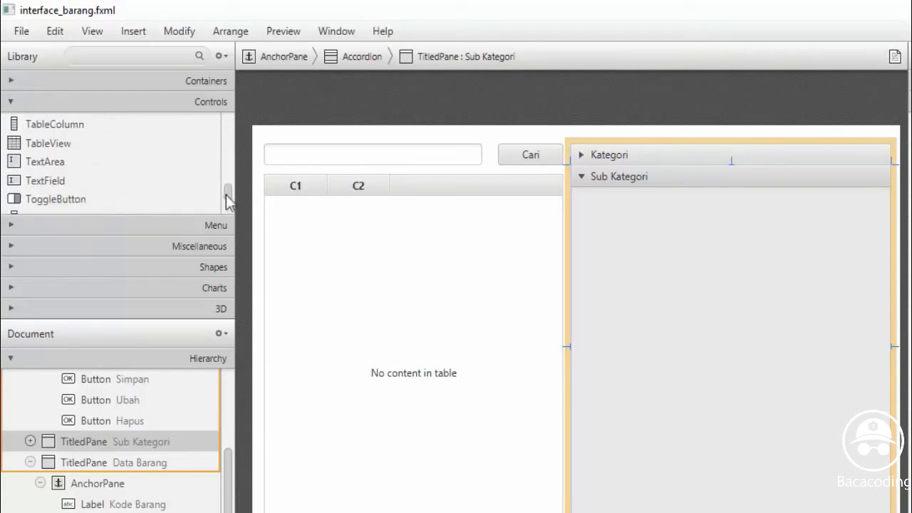
left_click_drag(47, 143, 670, 299)
left_click_drag(751, 287, 884, 286)
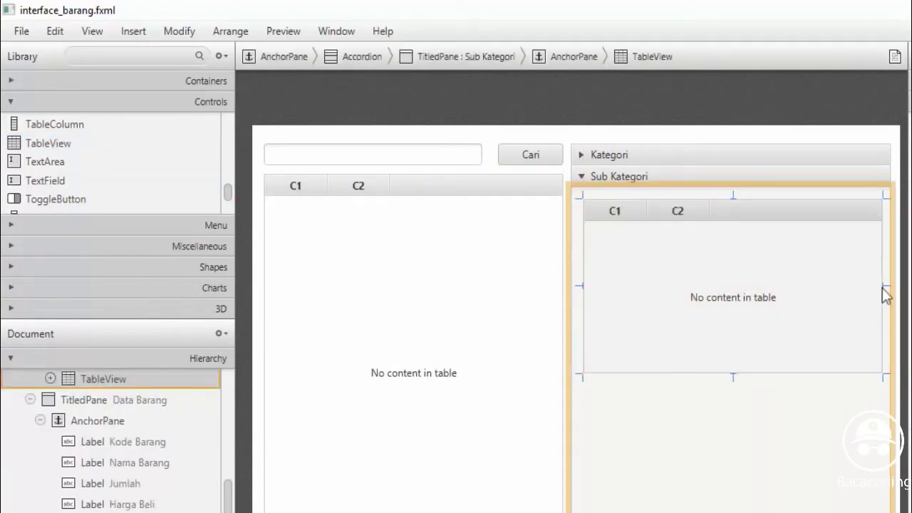
left_click_drag(879, 285, 879, 299)
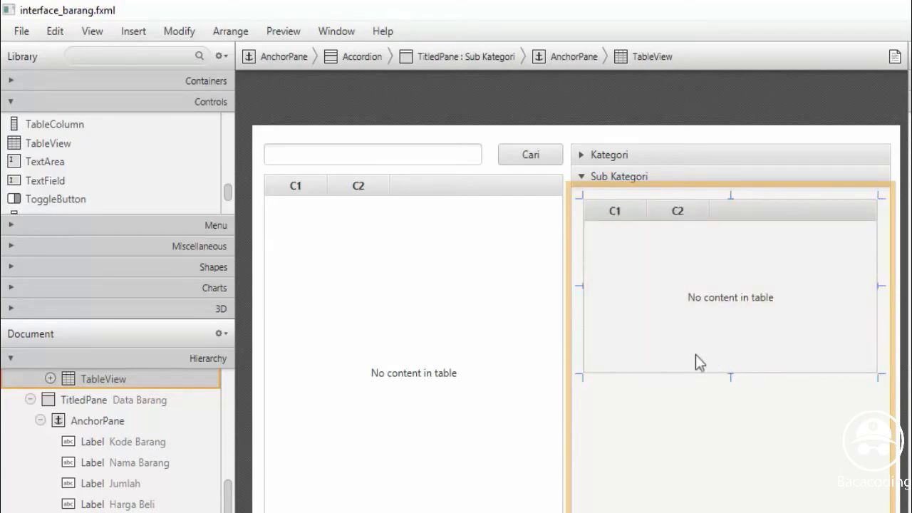
left_click(45, 143)
scroll(228, 193, "up", 3)
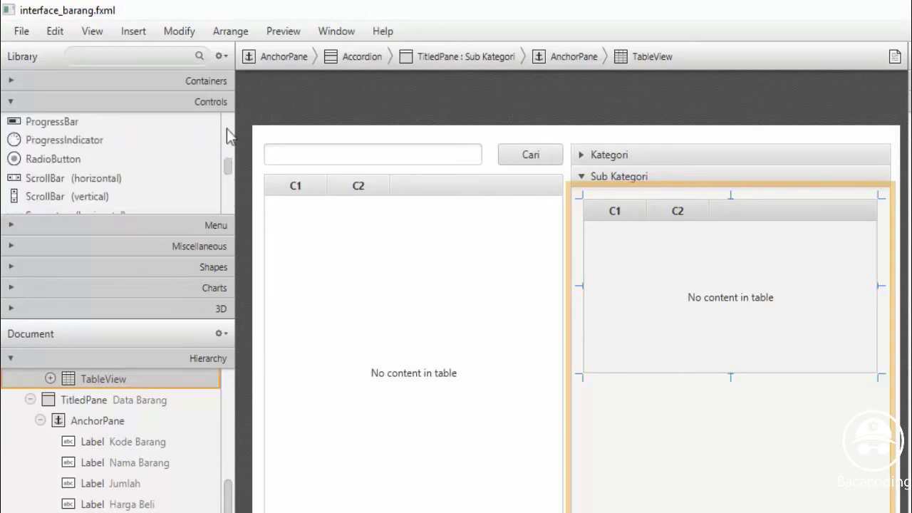
scroll(228, 135, "up", 5)
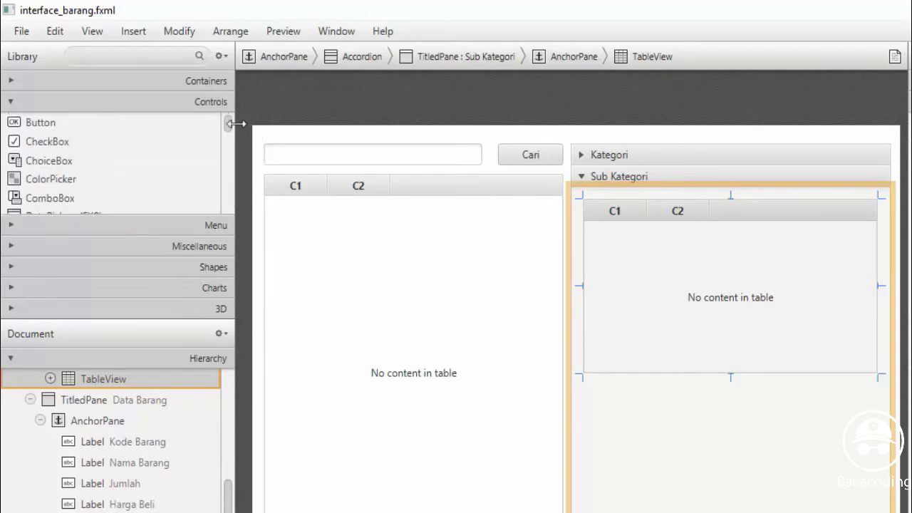
scroll(229, 143, "down", 2)
Drop two labels one above the other beneath the Sub Kategori table
left_click(33, 183)
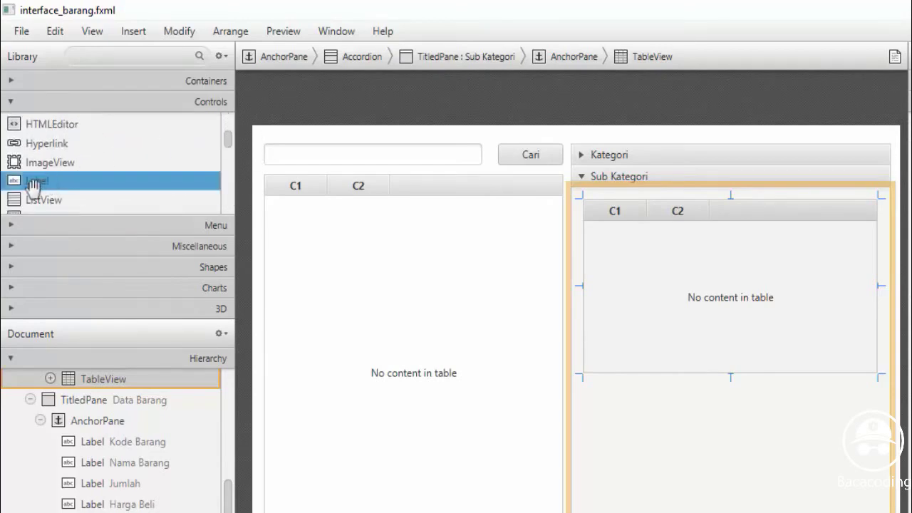
left_click_drag(33, 186, 634, 392)
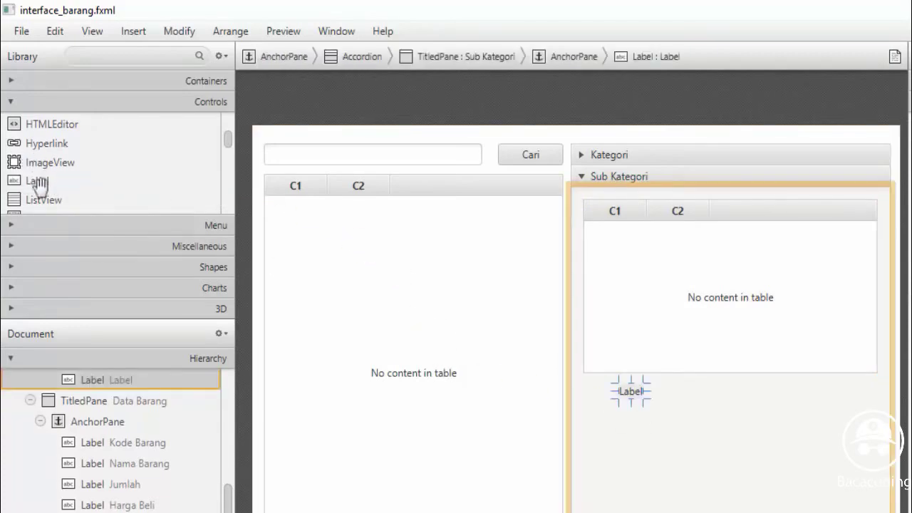
left_click_drag(37, 184, 631, 428)
left_click(631, 399)
left_click(632, 428)
Rename the upper label Kategori and the lower label Sub Kategori
left_click(632, 401)
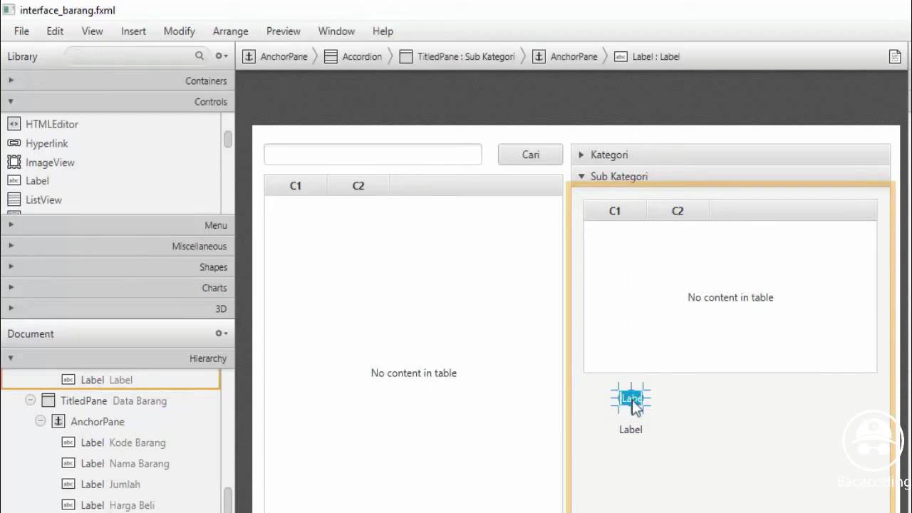
type("Ka")
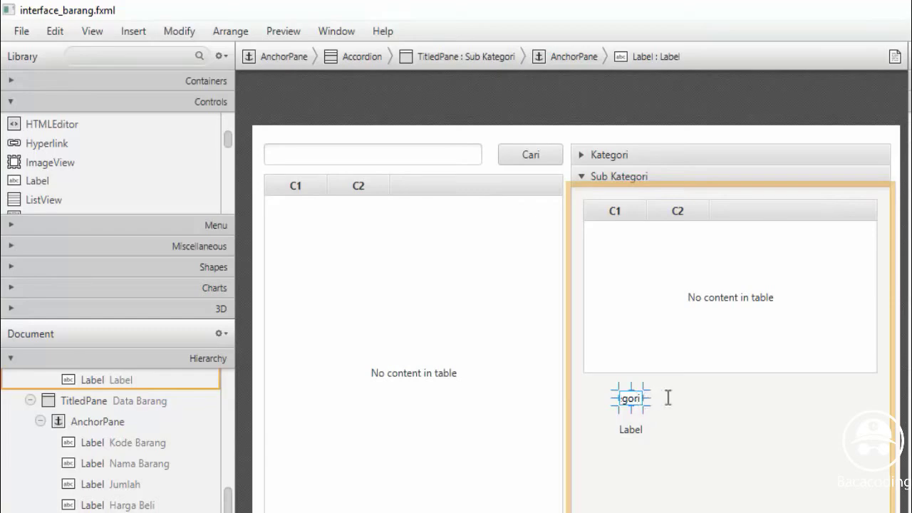
key("Return")
left_click(634, 430)
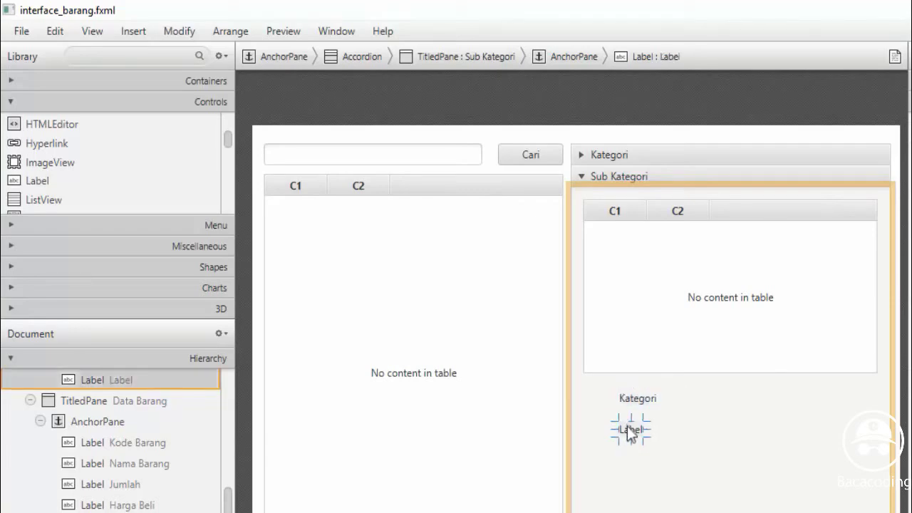
double_click(630, 432)
type("Sub KATEGO")
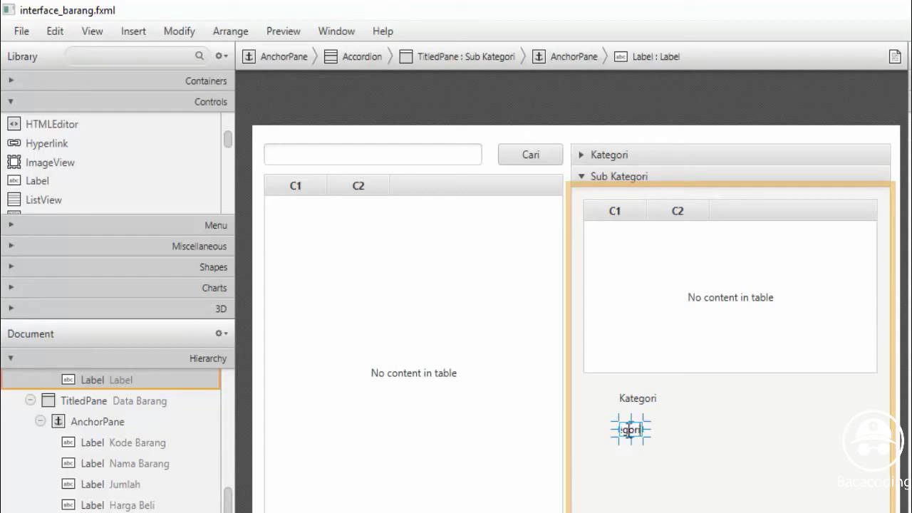
key("Return")
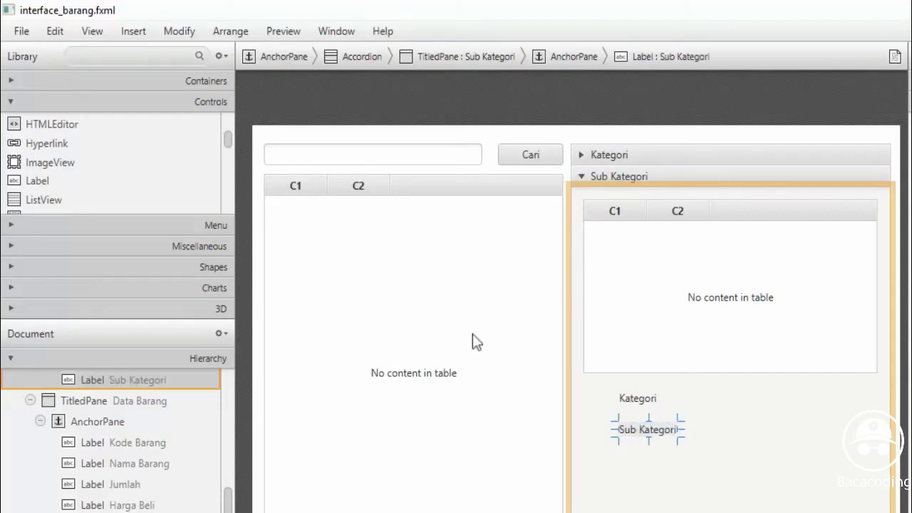
Place a combo box beside the Kategori label and widen it to the pane's edge
mouse_move(226, 141)
left_mouse_down()
mouse_move(226, 205)
mouse_move(226, 134)
left_mouse_up()
left_click_drag(26, 157, 754, 400)
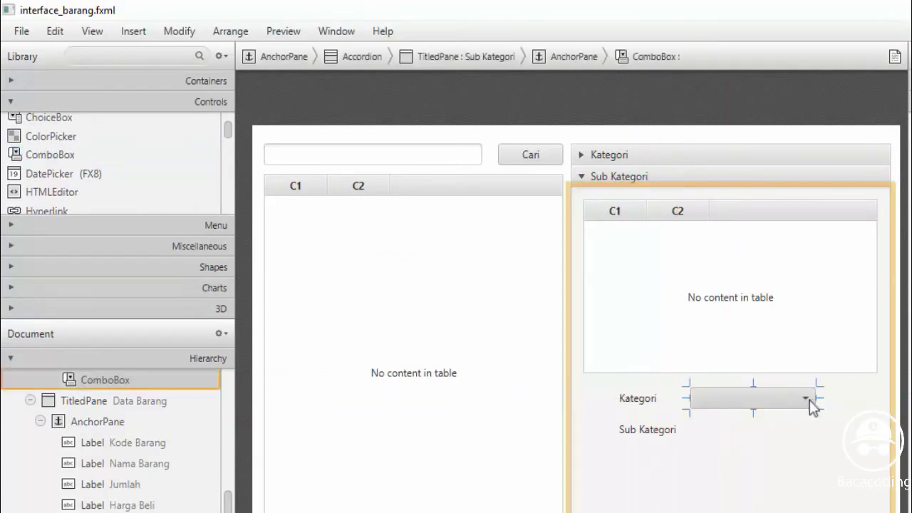
left_click_drag(819, 397, 878, 397)
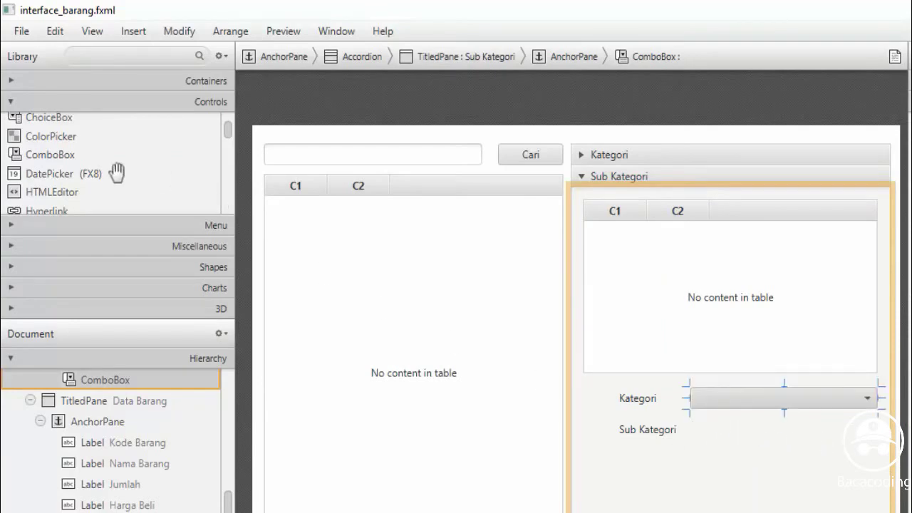
Place a text field beside the Sub Kategori label
left_click(212, 156)
left_click_drag(231, 136, 231, 195)
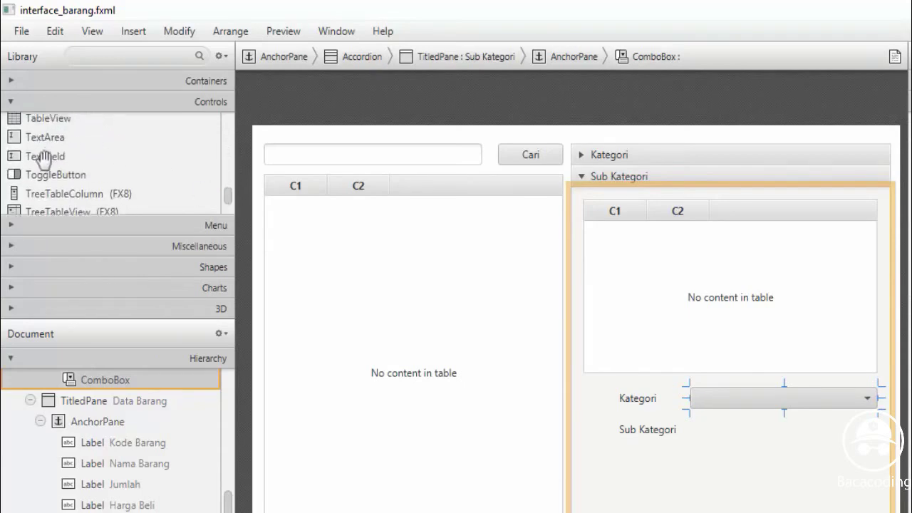
left_click_drag(44, 156, 872, 444)
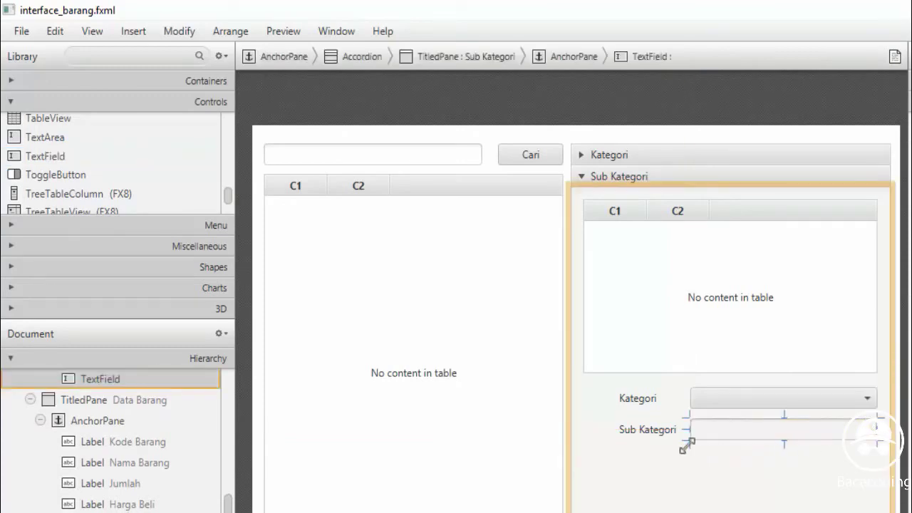
Add two buttons side by side below the Sub Kategori field
scroll(228, 167, "up", 10)
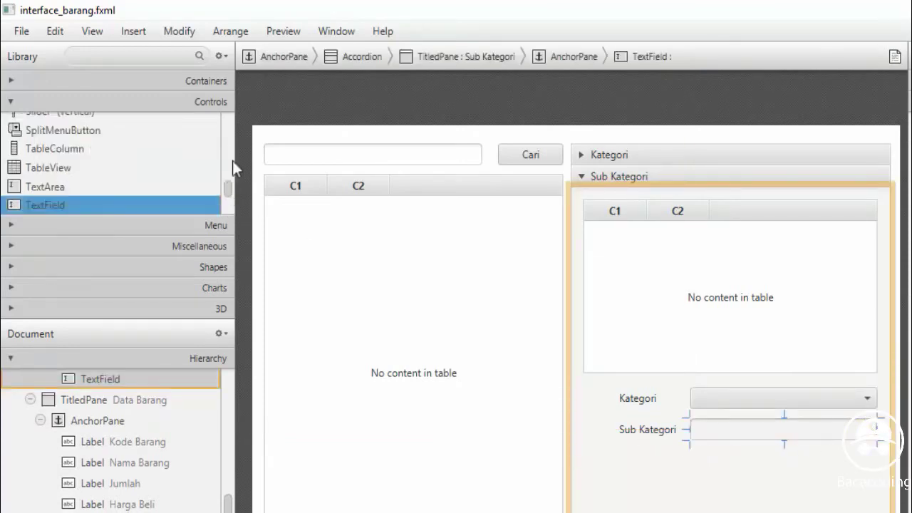
left_click(50, 127)
left_click_drag(50, 127, 715, 471)
left_click_drag(43, 127, 771, 469)
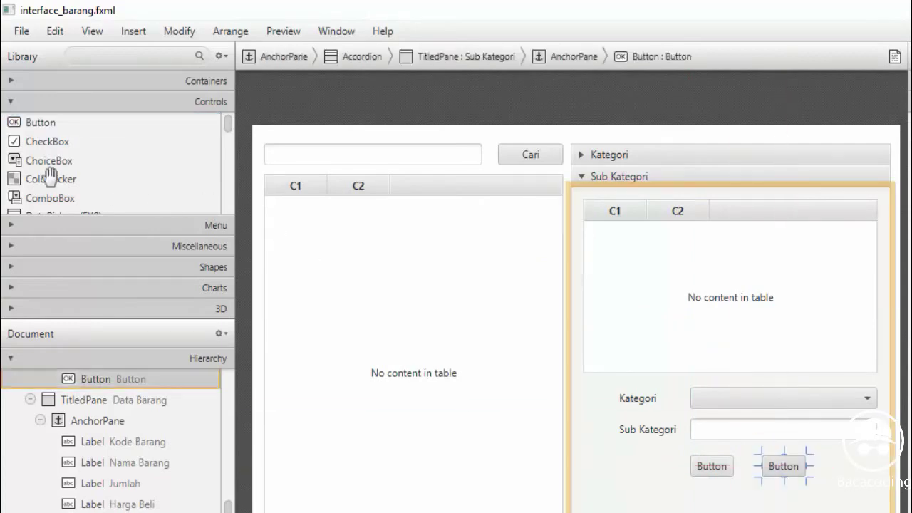
Add a third button beside the other two and label the first one Simpan
left_click_drag(39, 123, 861, 472)
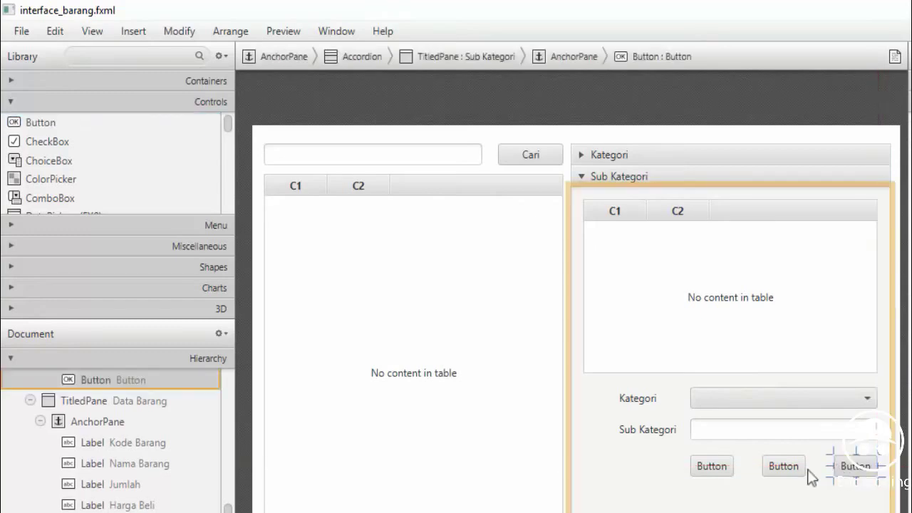
double_click(717, 468)
type("S")
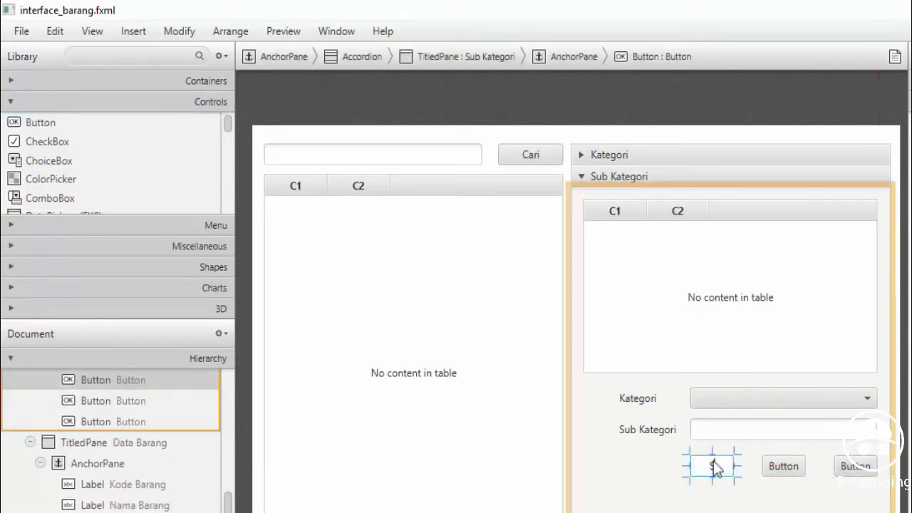
type("impan")
key("Return")
Label the second button Ubah and the third button Hapus
double_click(783, 470)
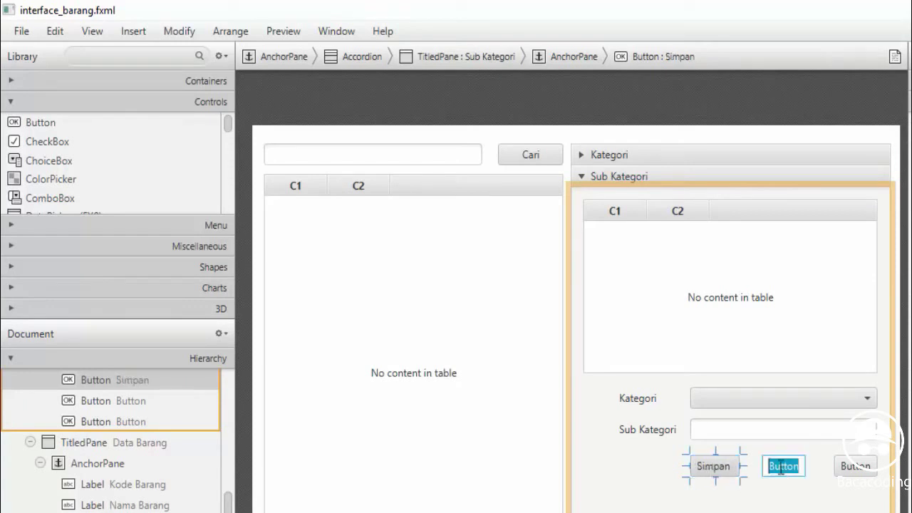
type("Ubha")
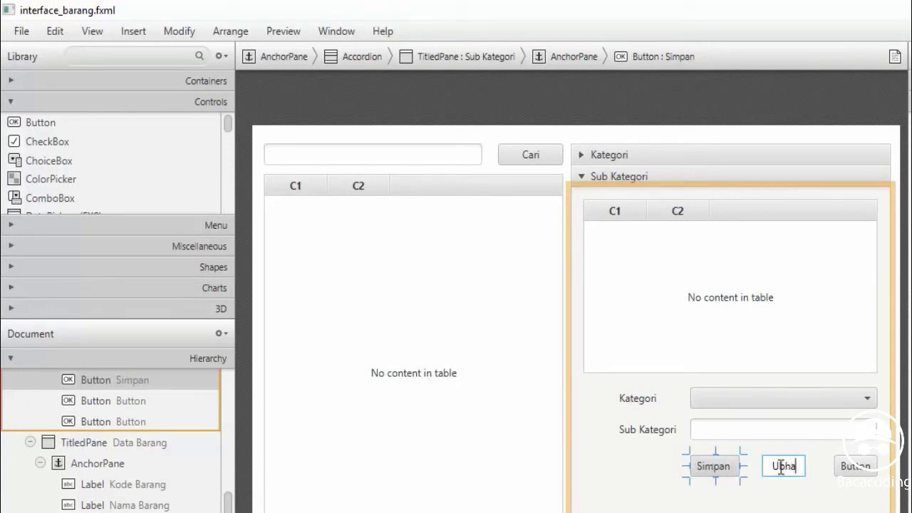
key("BackSpace")
key("BackSpace")
type("ah")
double_click(856, 466)
type("Hapus")
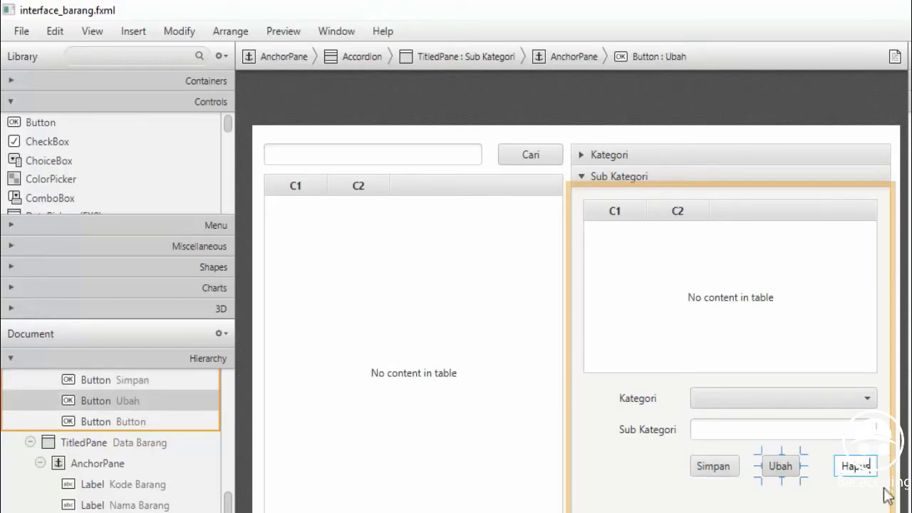
key("Return")
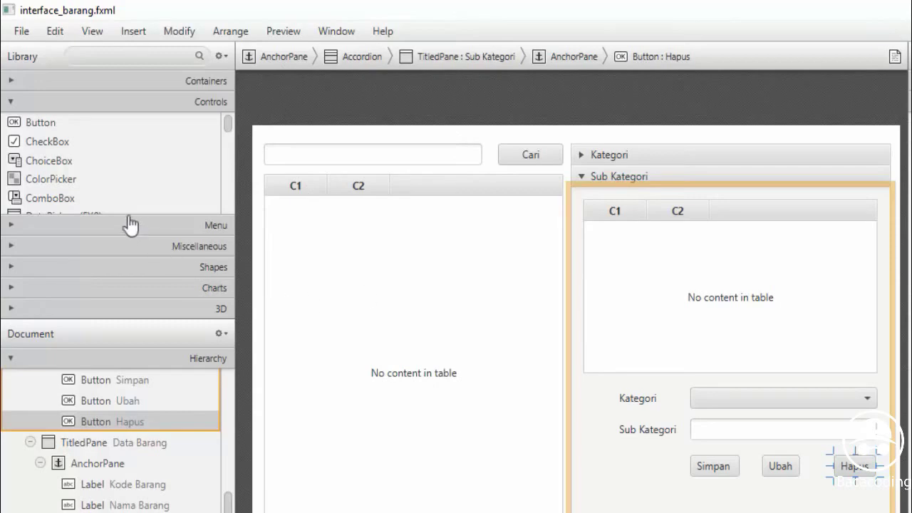
left_click(43, 140)
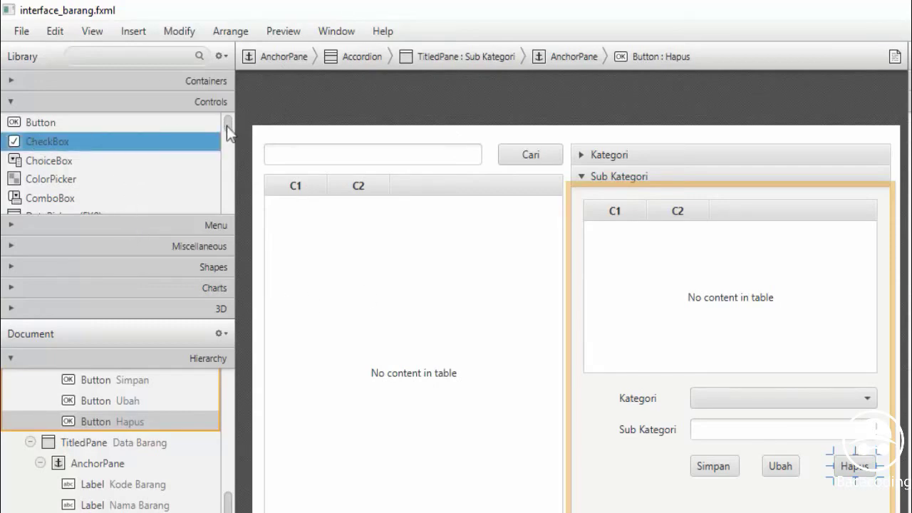
mouse_move(227, 135)
left_mouse_down()
mouse_move(228, 197)
mouse_move(214, 196)
mouse_move(228, 188)
mouse_move(221, 147)
left_mouse_up()
left_click_drag(53, 191, 562, 512)
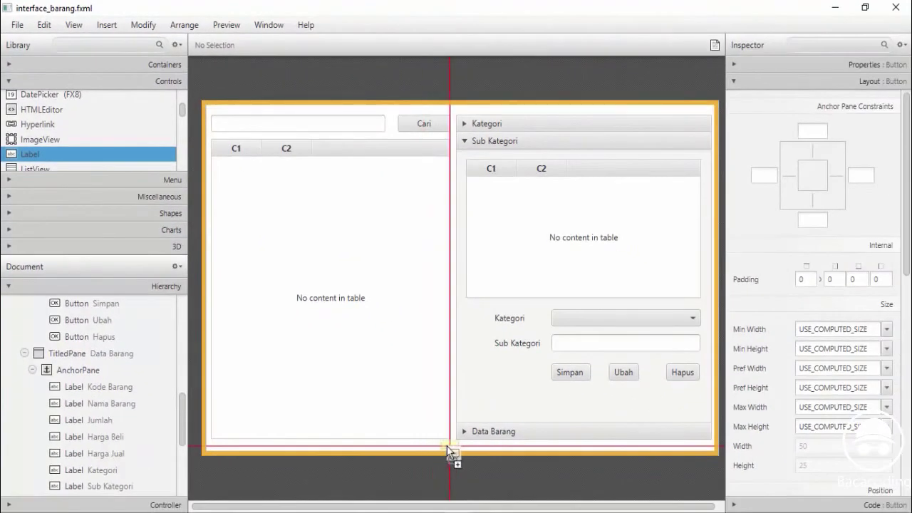
left_click_drag(447, 446, 448, 447)
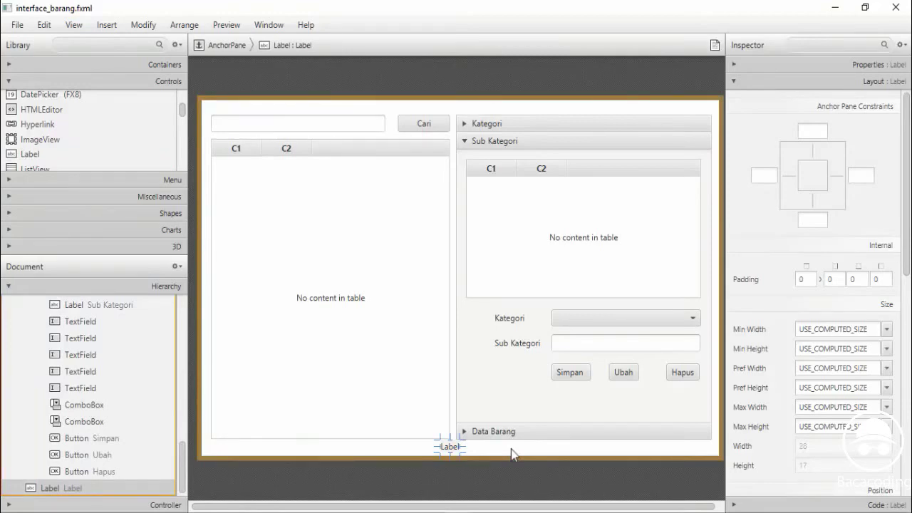
double_click(449, 447)
type("2016 @copyright Bacacodin")
type("g")
key("Escape")
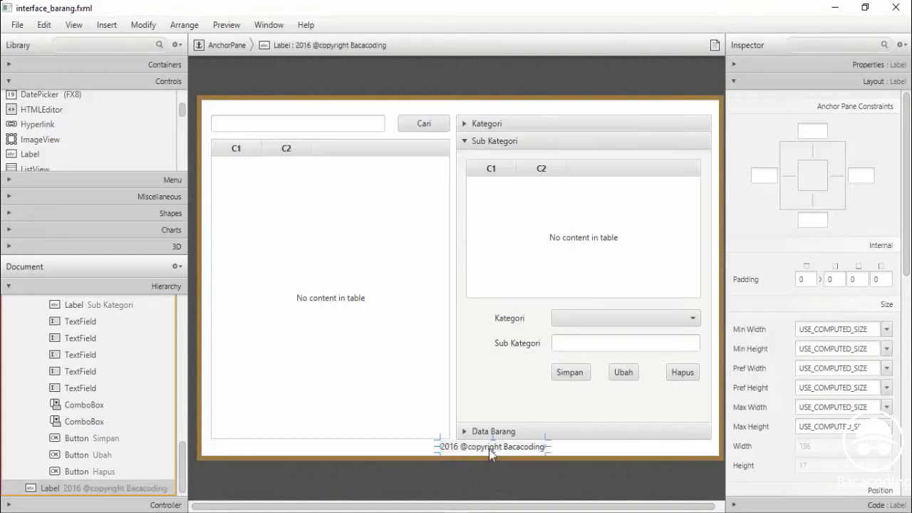
left_click_drag(491, 455, 462, 458)
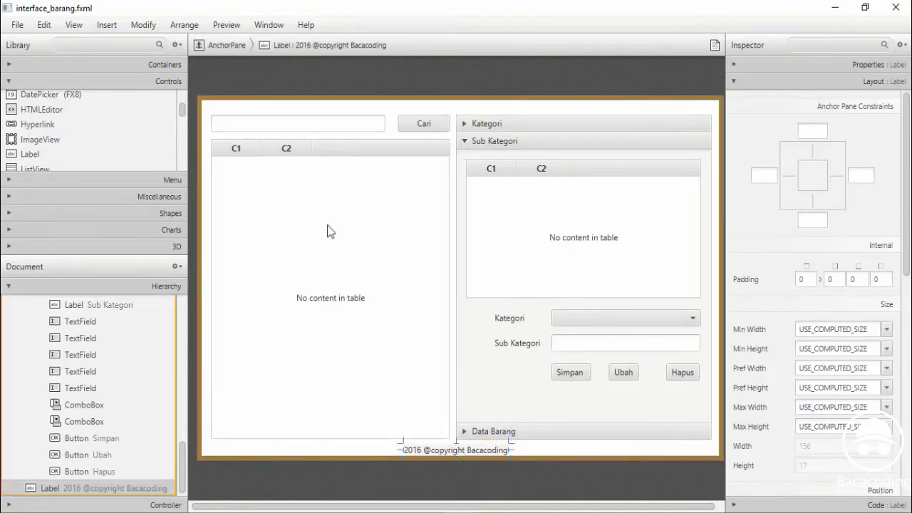
left_click(226, 25)
Preview the layout in a window, expand Kategori, Sub Kategori and Data Barang, then close it
left_click(247, 45)
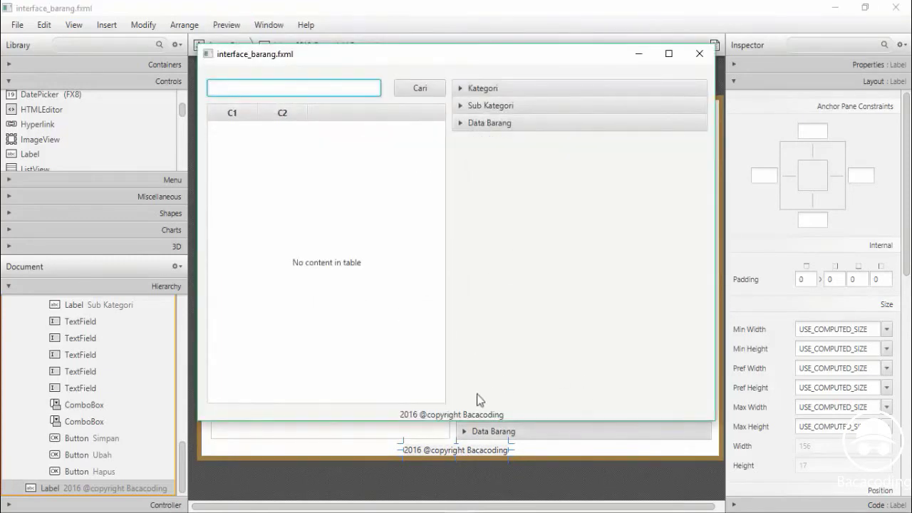
left_click_drag(414, 58, 413, 100)
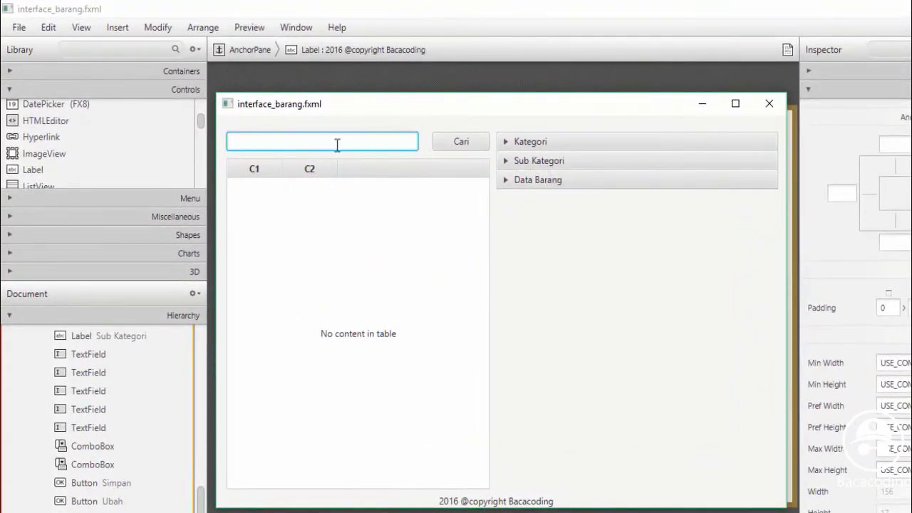
left_click(514, 143)
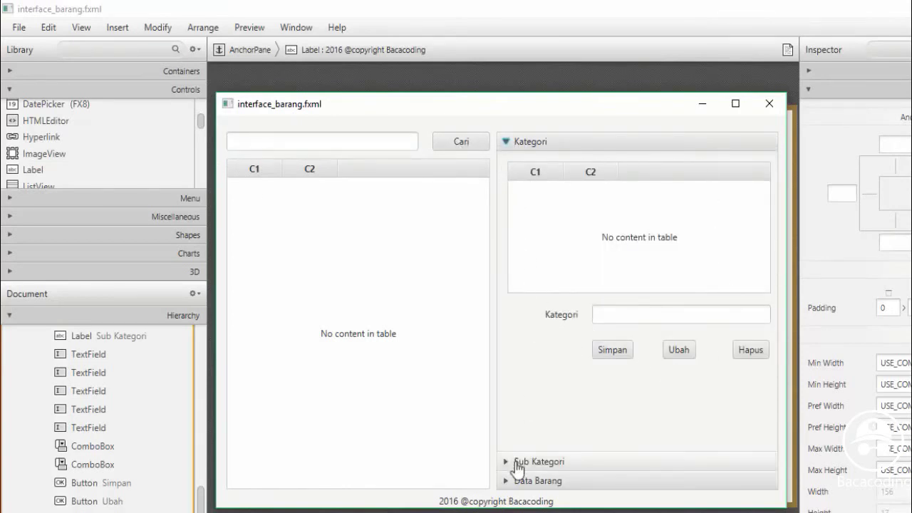
left_click(508, 462)
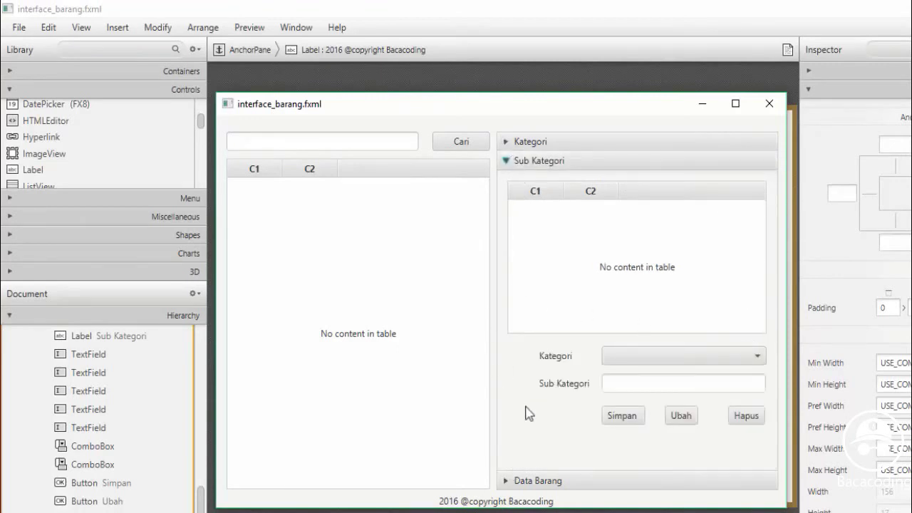
left_click(671, 362)
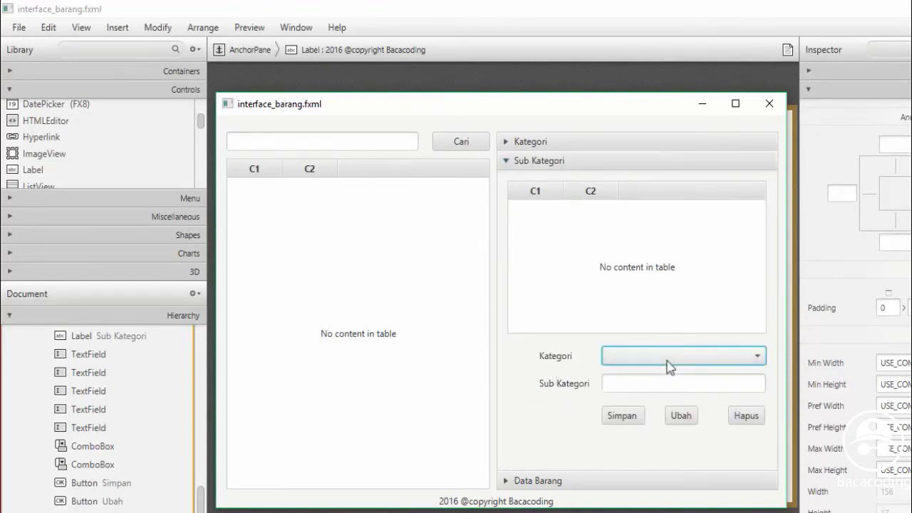
left_click(515, 480)
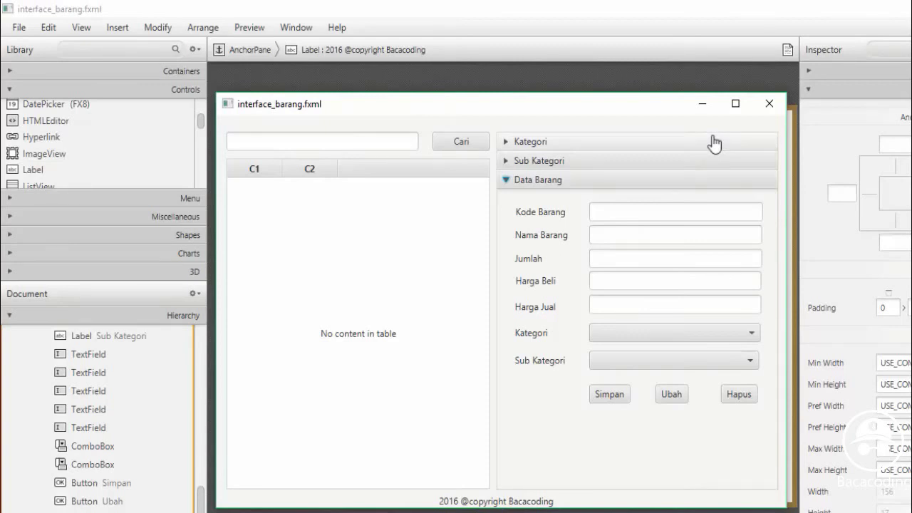
left_click(769, 104)
left_click(19, 28)
Save interface_barang.fxml and start a new empty FXML file in the posapp package
left_click(27, 141)
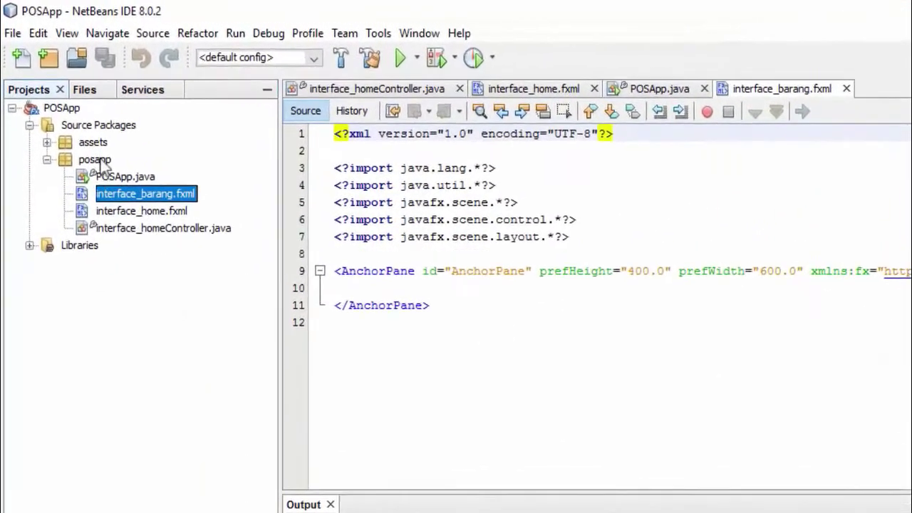
right_click(74, 119)
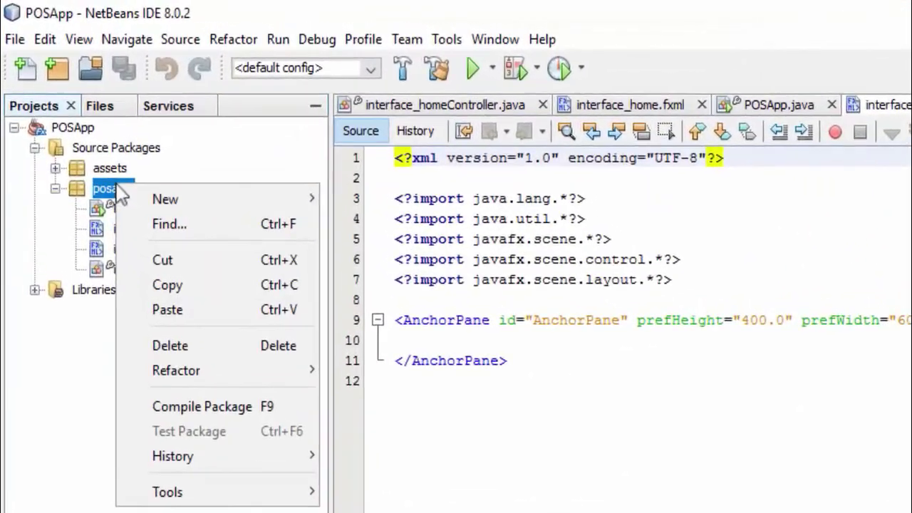
mouse_move(204, 199)
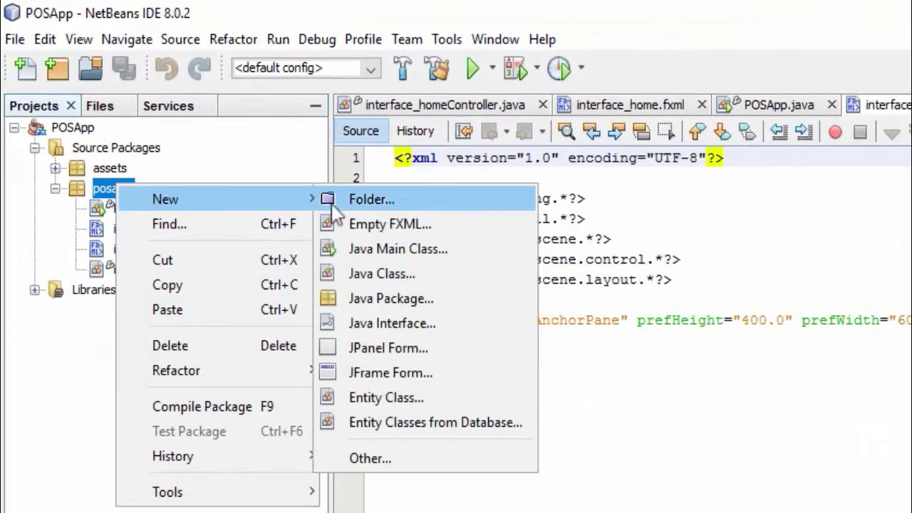
left_click(389, 226)
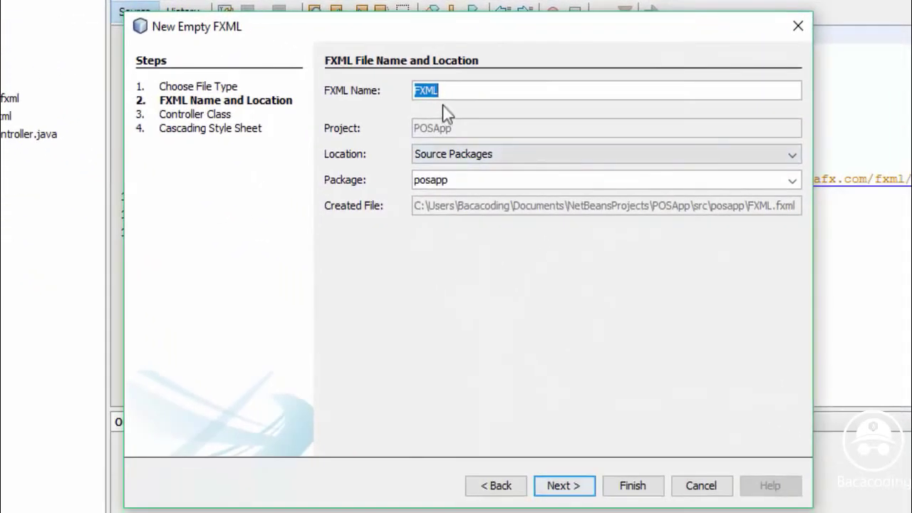
Name the new FXML file interface_transaksi and open it in Scene Builder
type("inte")
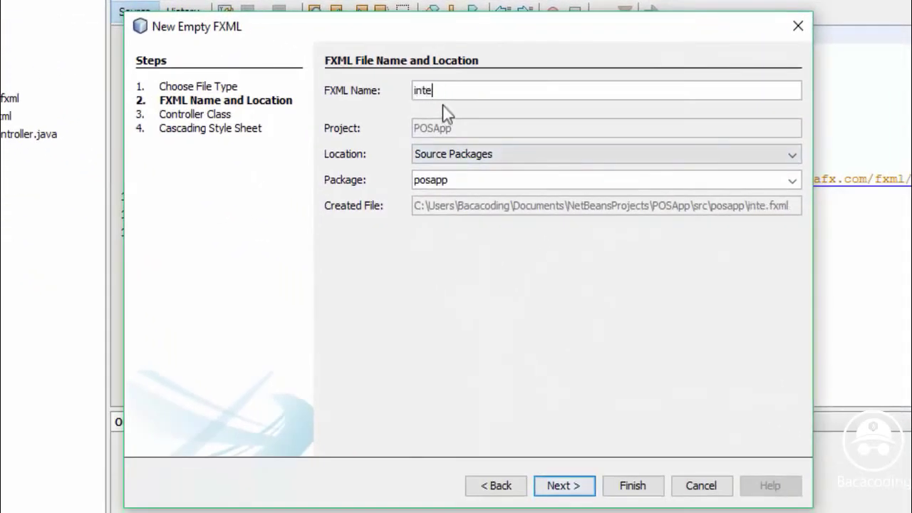
type("rface_")
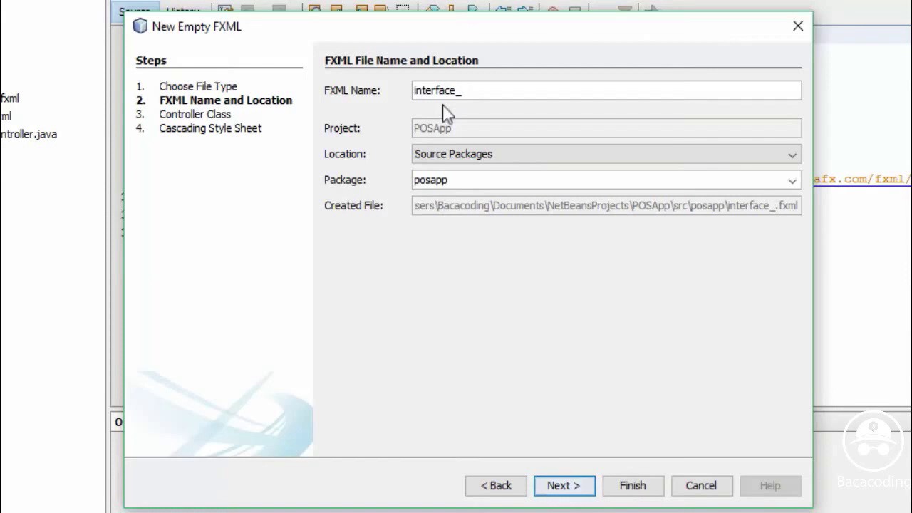
type("tra")
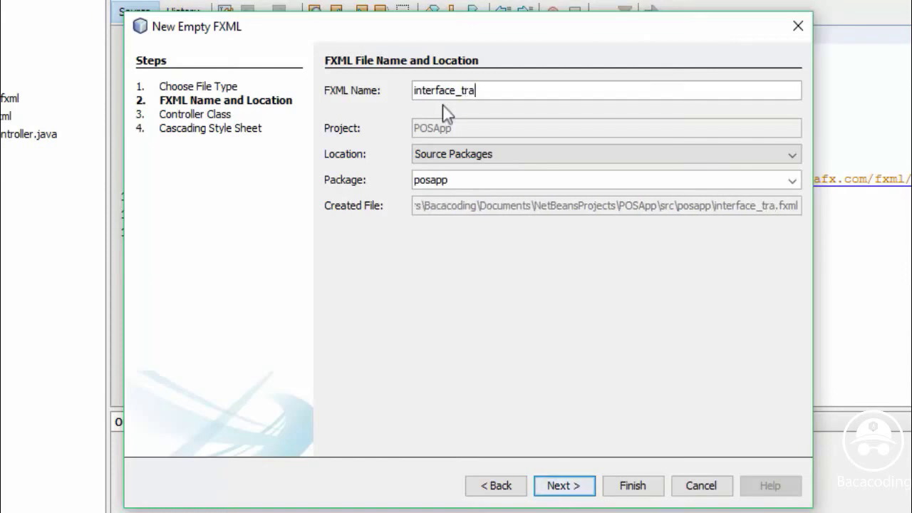
type("n")
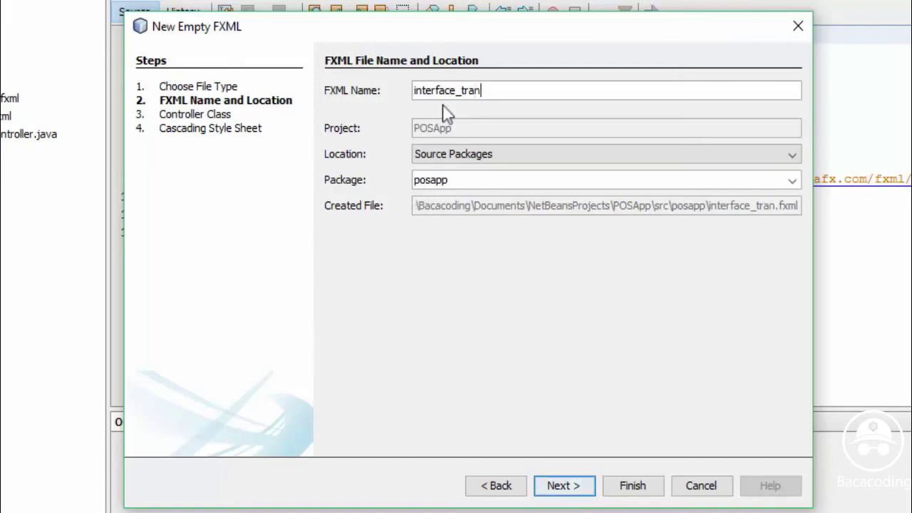
type("saksi")
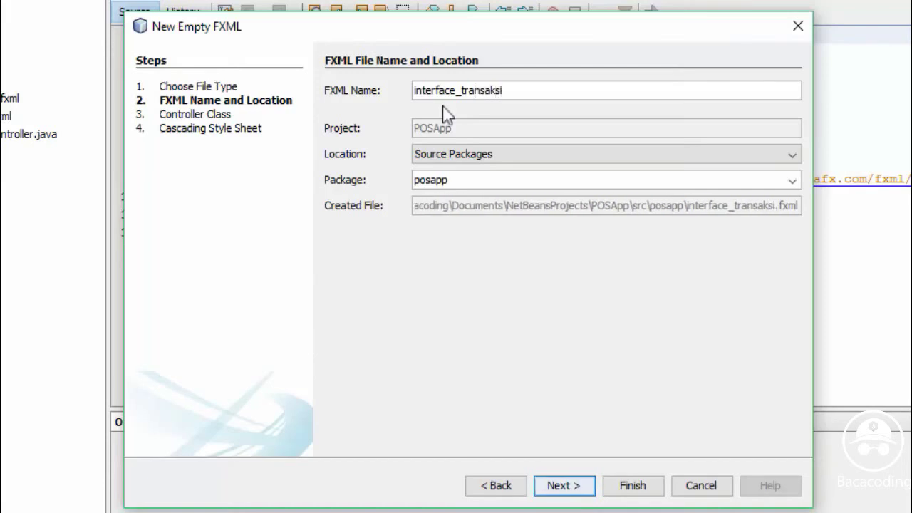
left_click(637, 489)
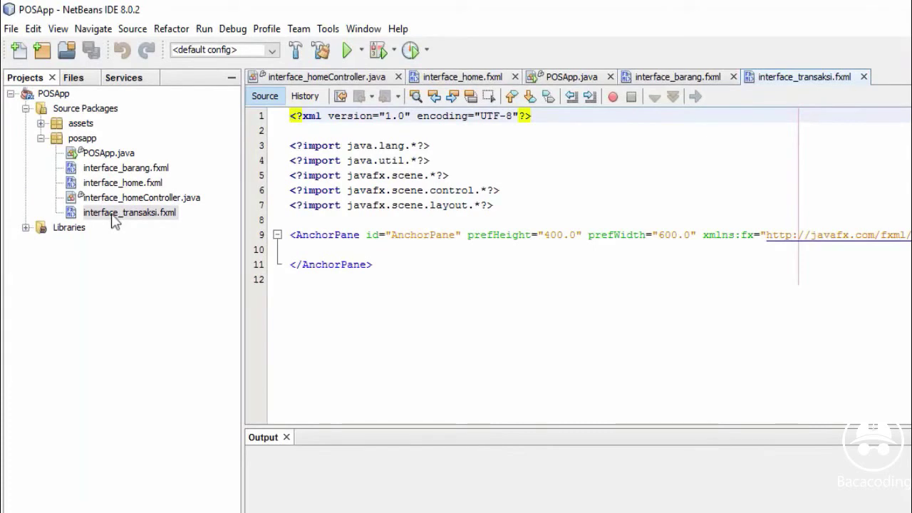
double_click(112, 215)
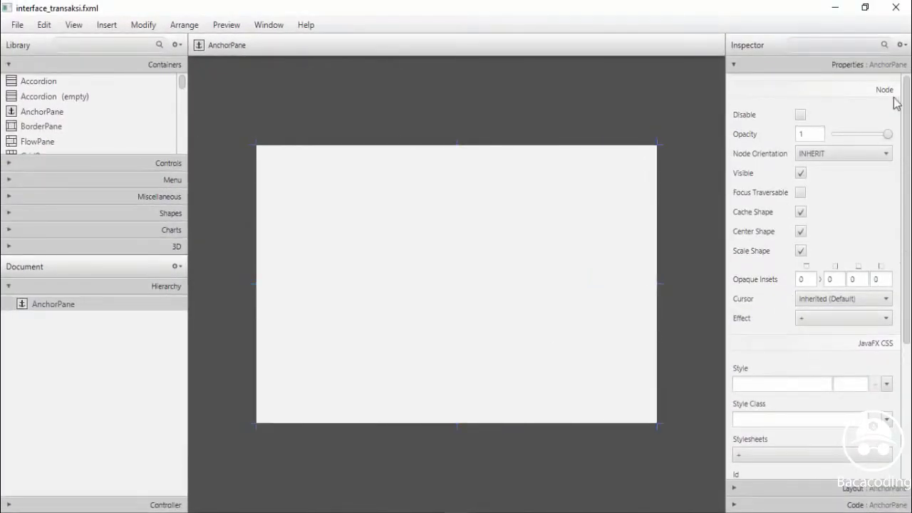
Size the root AnchorPane to 775 × 512 with Max Width and Max Height set to MAX_VALUE
left_click(738, 489)
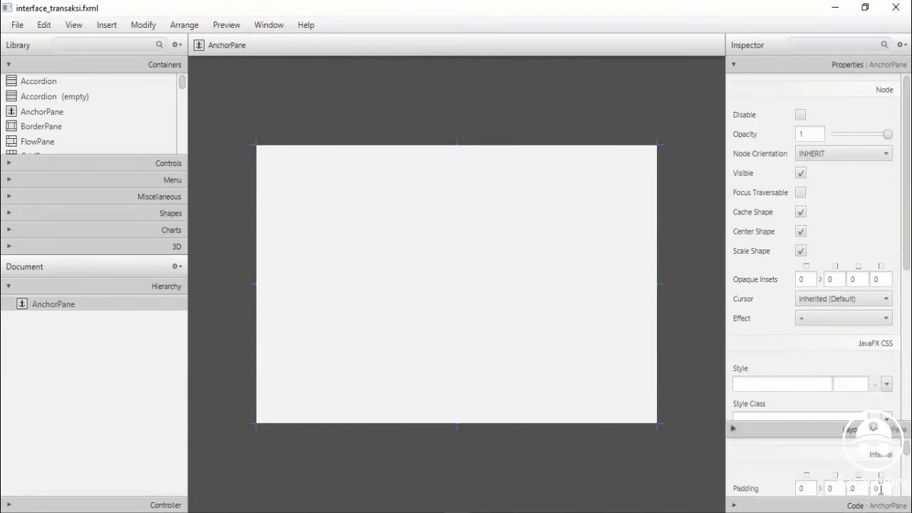
left_click(812, 229)
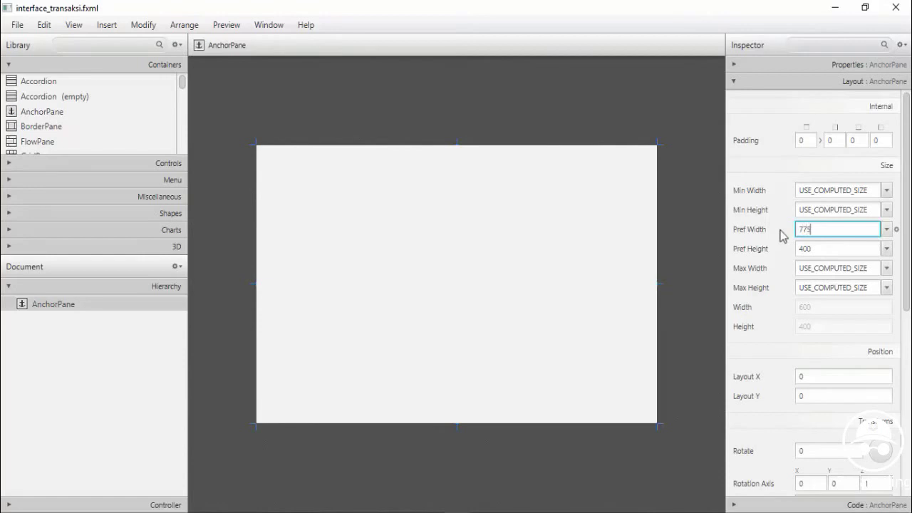
type("775")
left_click(792, 246)
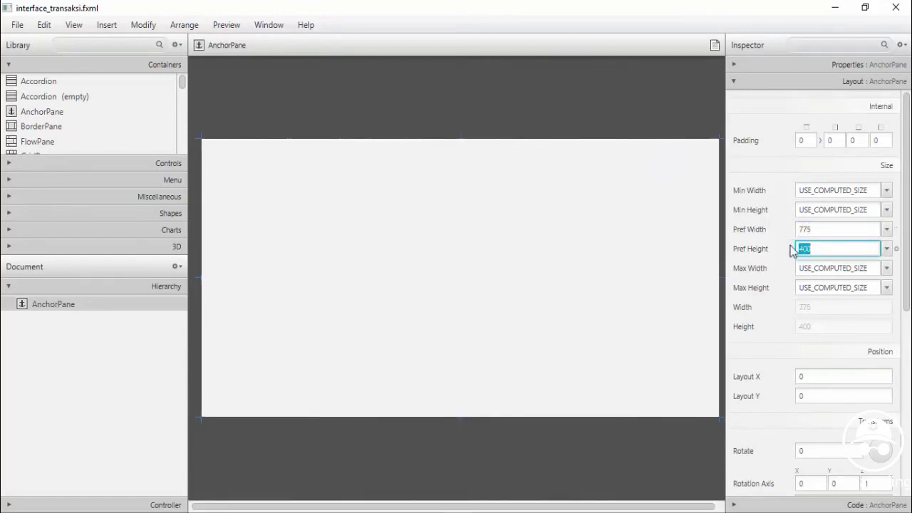
type("512")
left_click(887, 269)
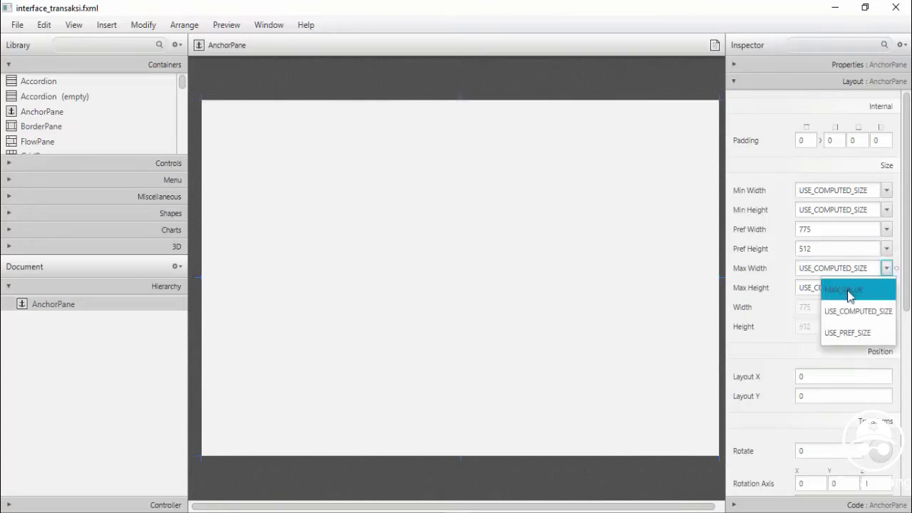
left_click(849, 289)
left_click(887, 288)
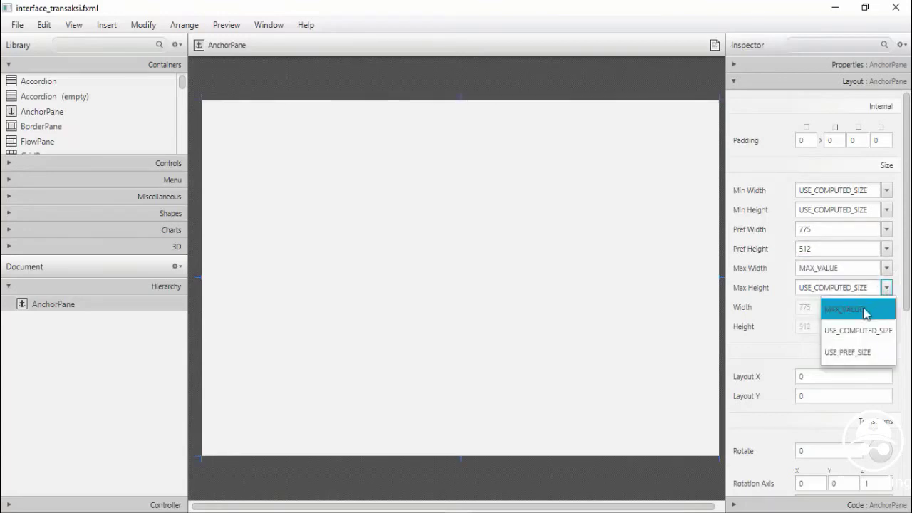
left_click(865, 311)
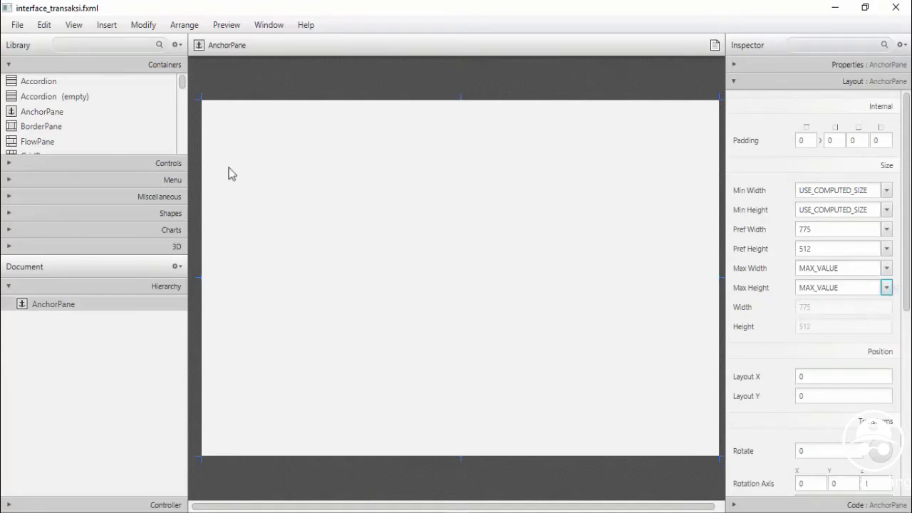
left_click_drag(404, 507, 409, 507)
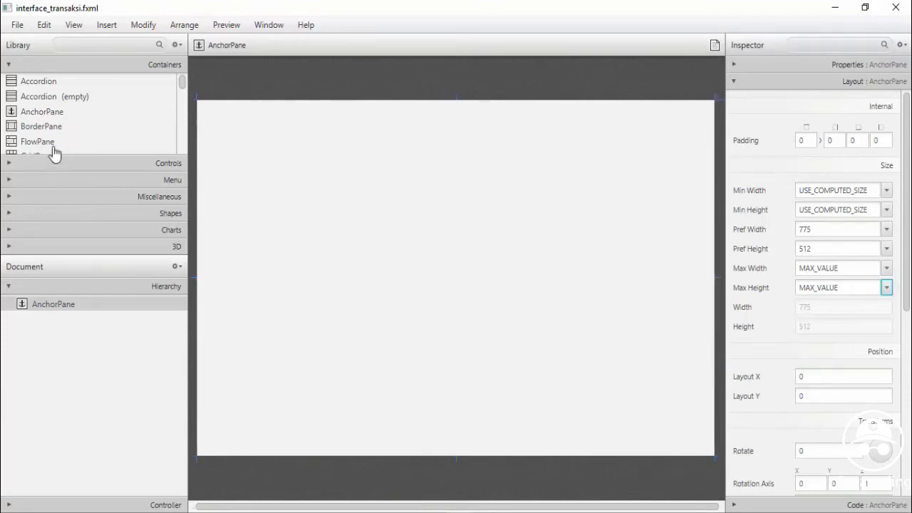
Place a widened search text field at the top with a button labelled Cari beside it
left_click(10, 165)
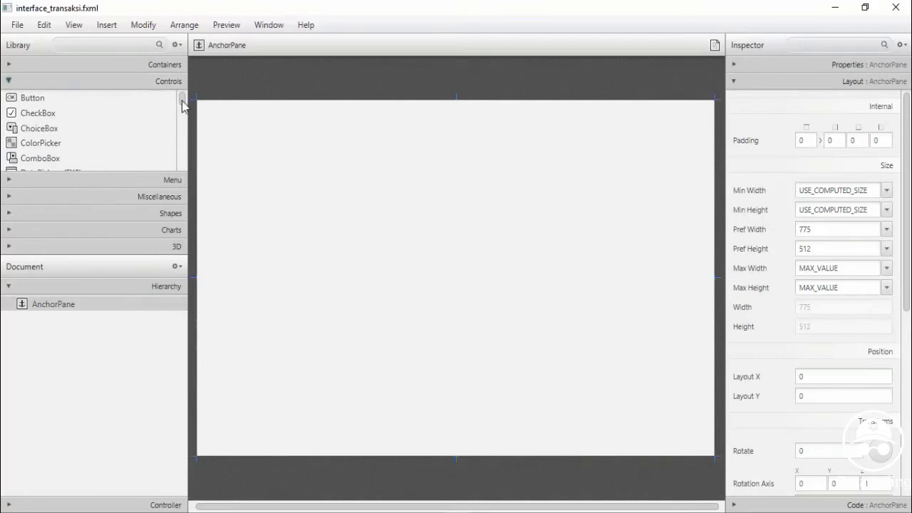
left_click(43, 98)
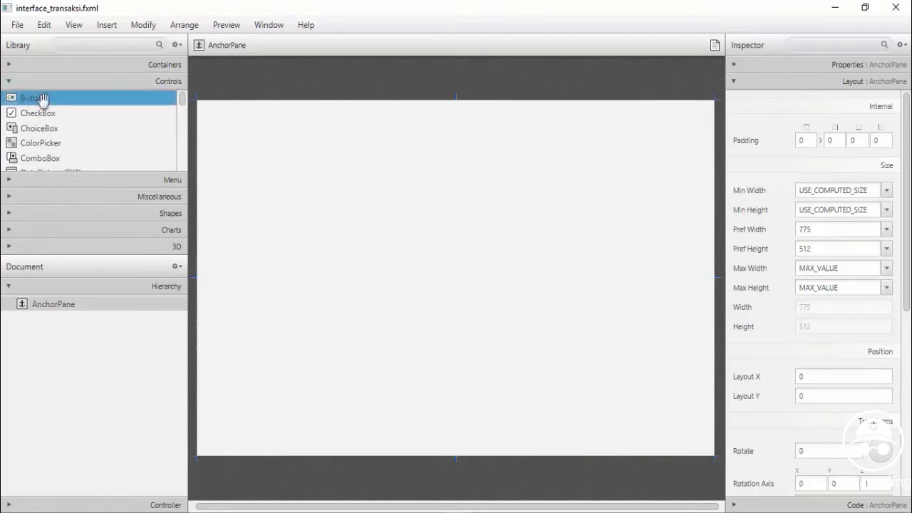
left_click_drag(42, 98, 183, 119)
left_click_drag(29, 124, 96, 122)
left_click_drag(183, 117, 182, 158)
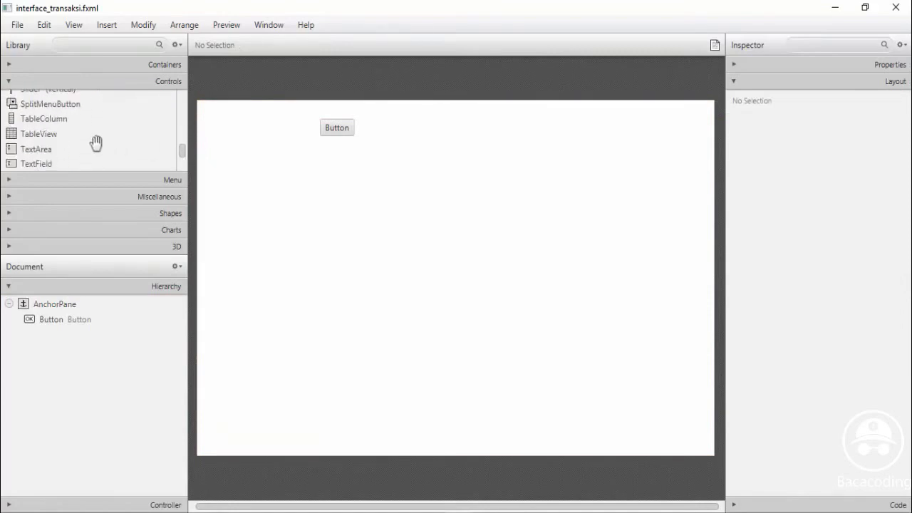
left_click_drag(43, 164, 414, 126)
left_click(291, 136)
left_click_drag(318, 128, 403, 134)
left_click(417, 135)
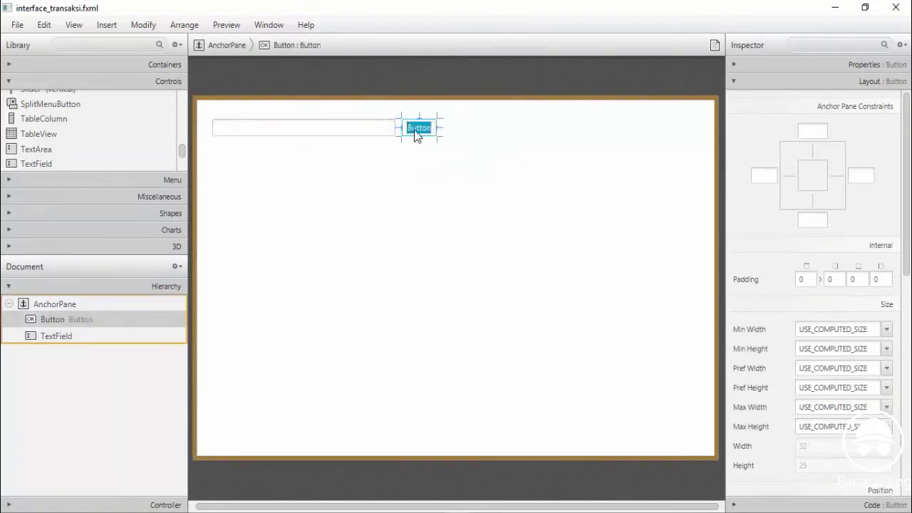
type("Cari")
key("Return")
Add a table below the search field, widen it to 734, and drop a label under it
left_click(175, 163)
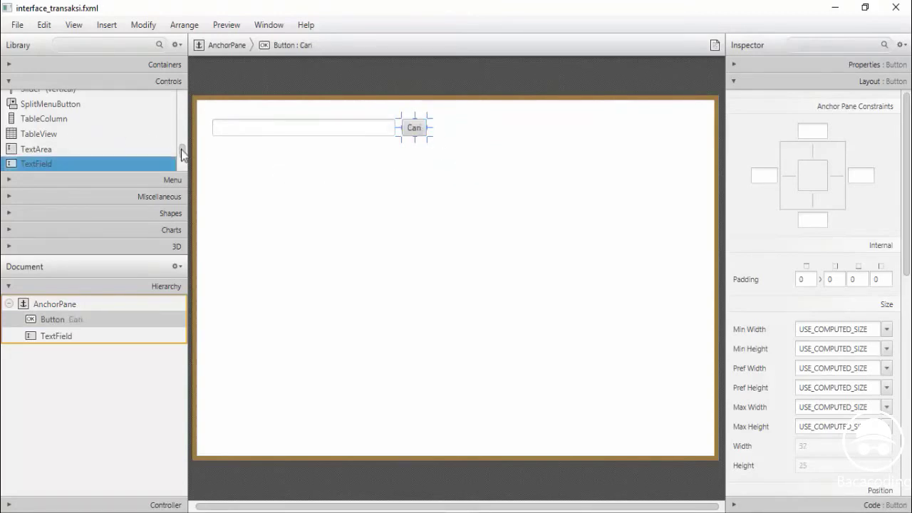
left_click_drag(179, 149, 183, 155)
left_click(51, 122)
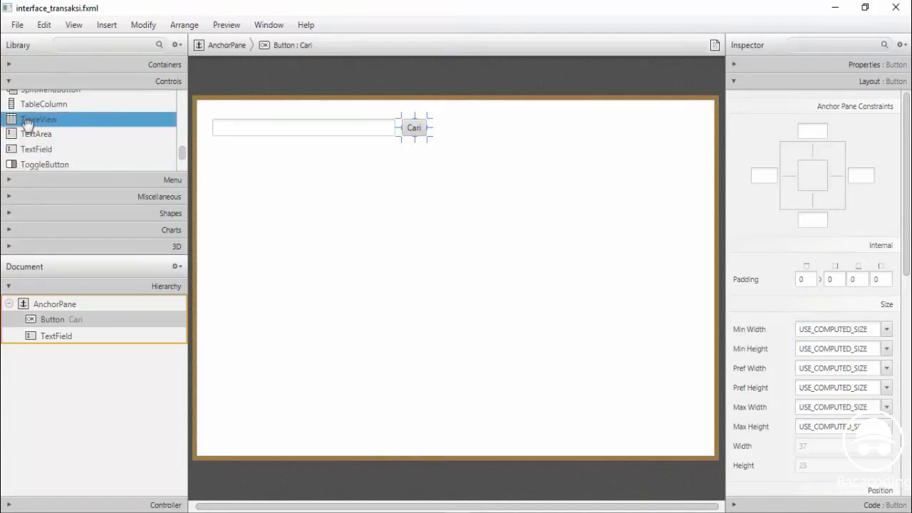
left_click_drag(82, 122, 279, 220)
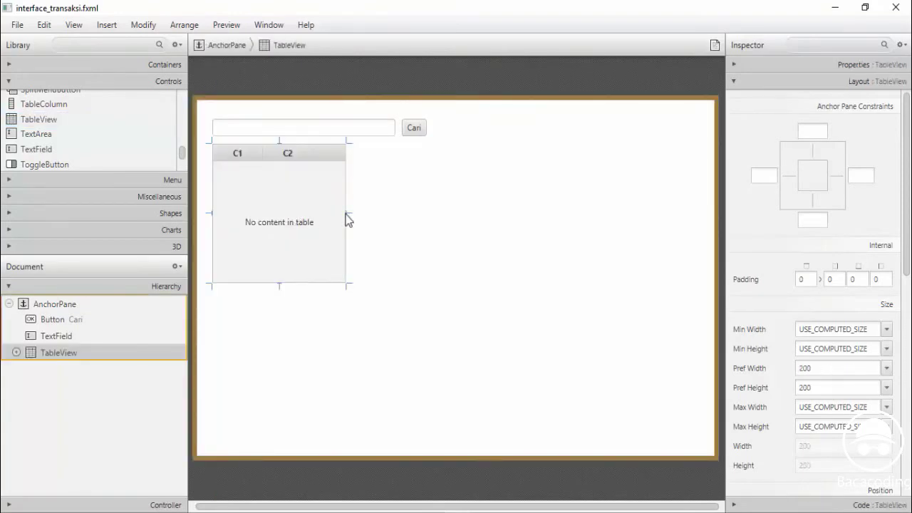
left_click_drag(348, 216, 703, 216)
left_click_drag(183, 150, 183, 111)
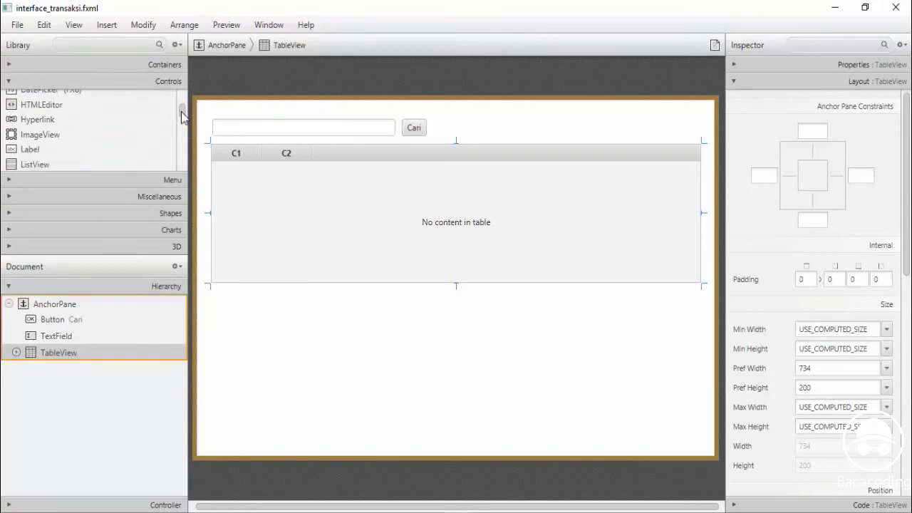
left_click_drag(34, 153, 232, 308)
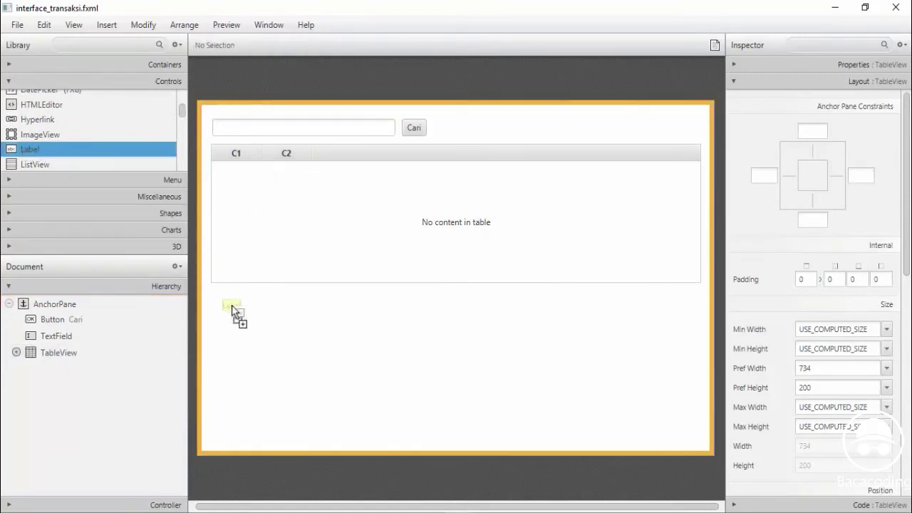
Align the first label with the table's left edge and stack more labels beneath it
left_click_drag(232, 308, 223, 315)
left_click_drag(32, 150, 221, 365)
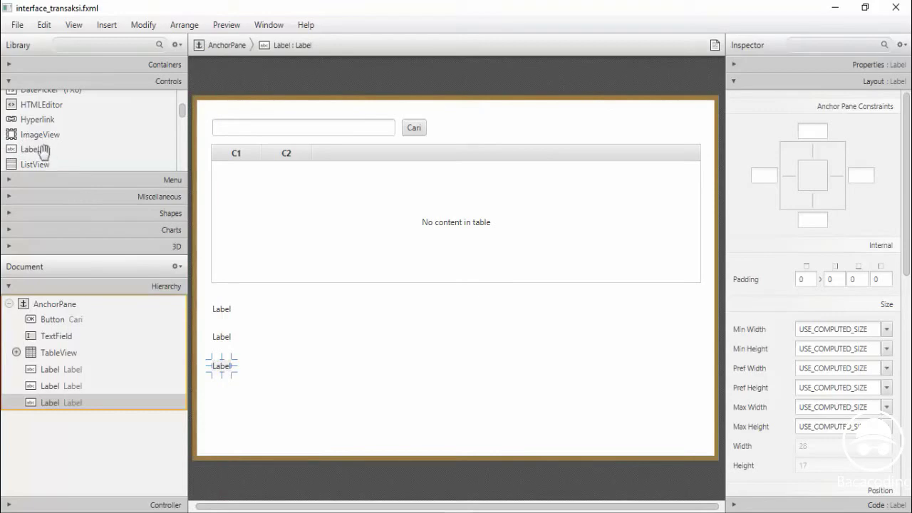
left_click_drag(30, 149, 219, 428)
left_click(223, 312)
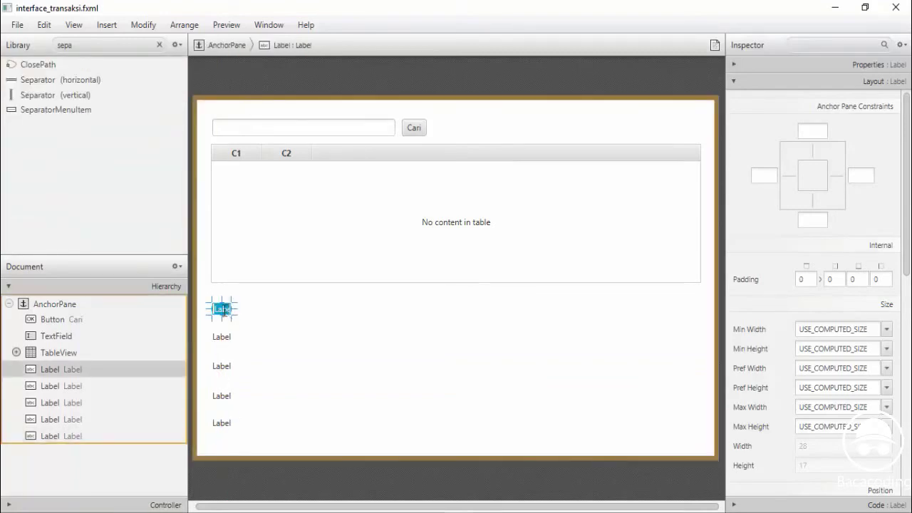
Rename the first three labels Kode Transaksi, Nama Barang and Tanggal Transaksi
type("K")
key("Return")
double_click(217, 338)
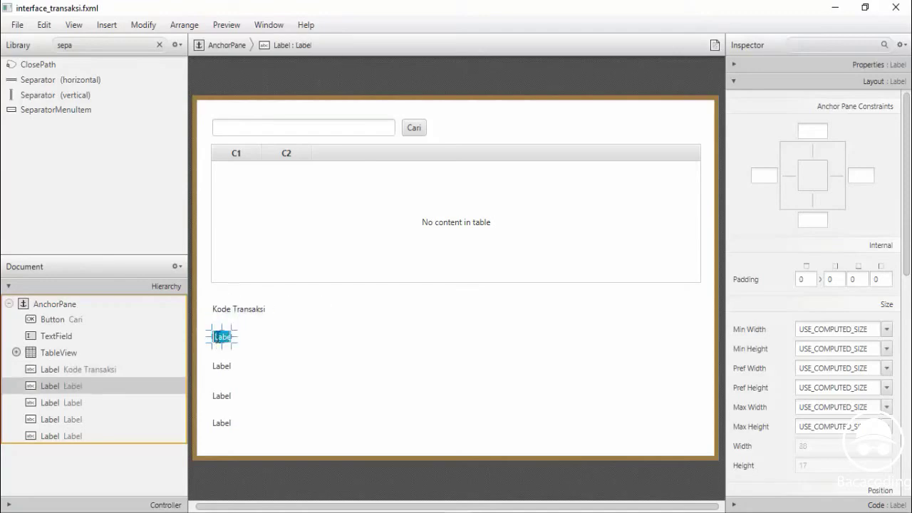
type("Na")
key("Return")
left_click(221, 367)
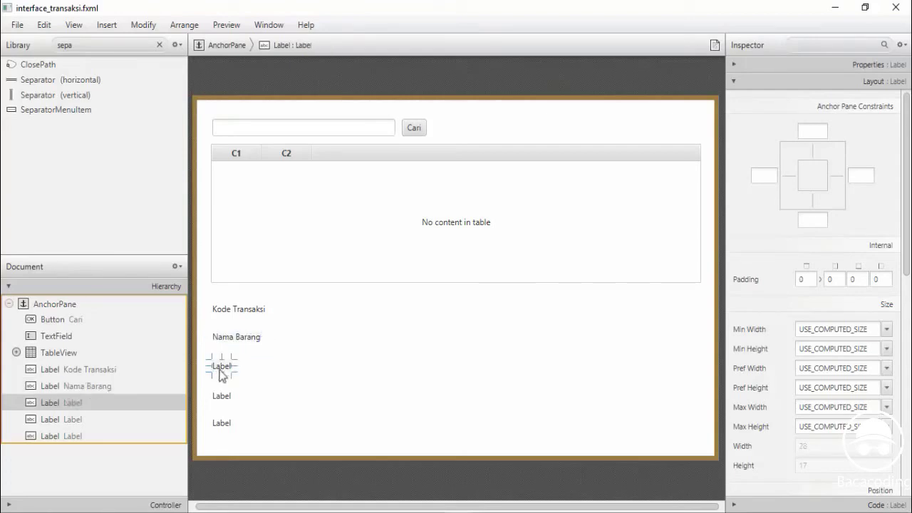
double_click(220, 372)
type("Tanggal Transak")
type("si")
key("Return")
double_click(221, 396)
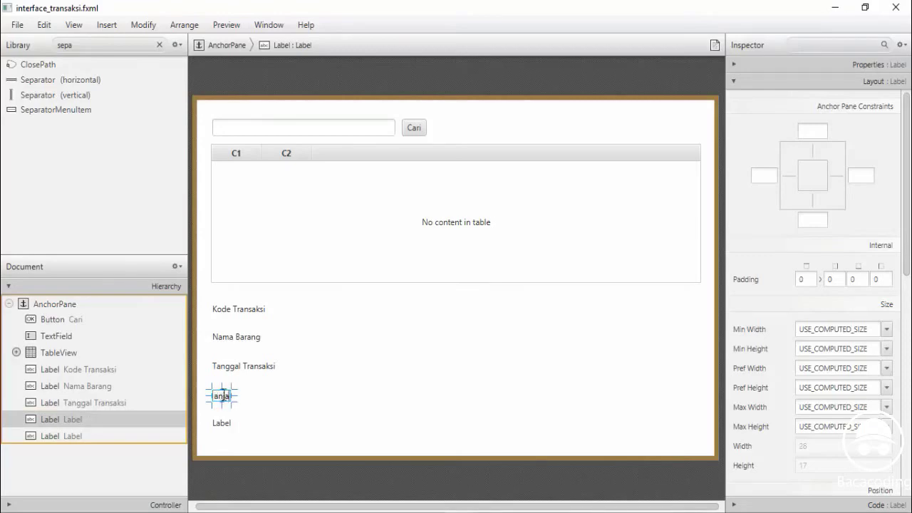
Finish renaming the last two labels to 'Total Belanja' and 'Member'
key("Return")
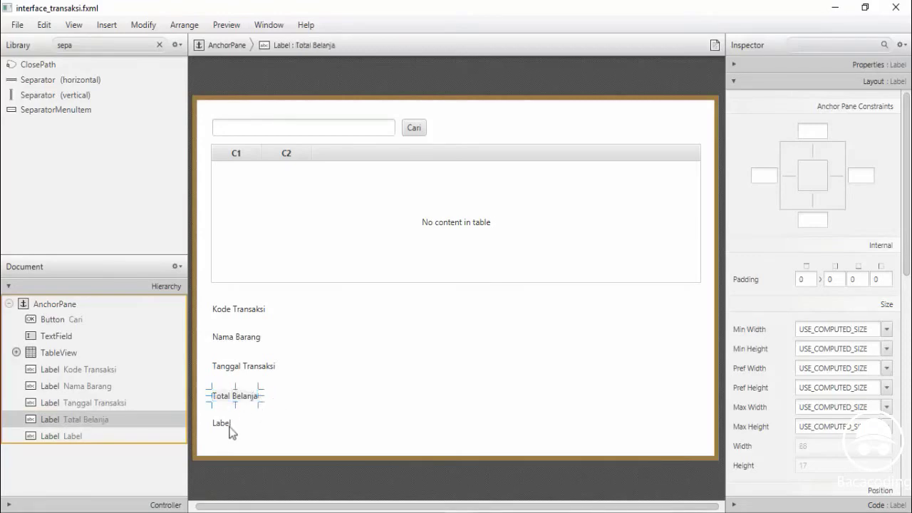
double_click(225, 426)
type("M")
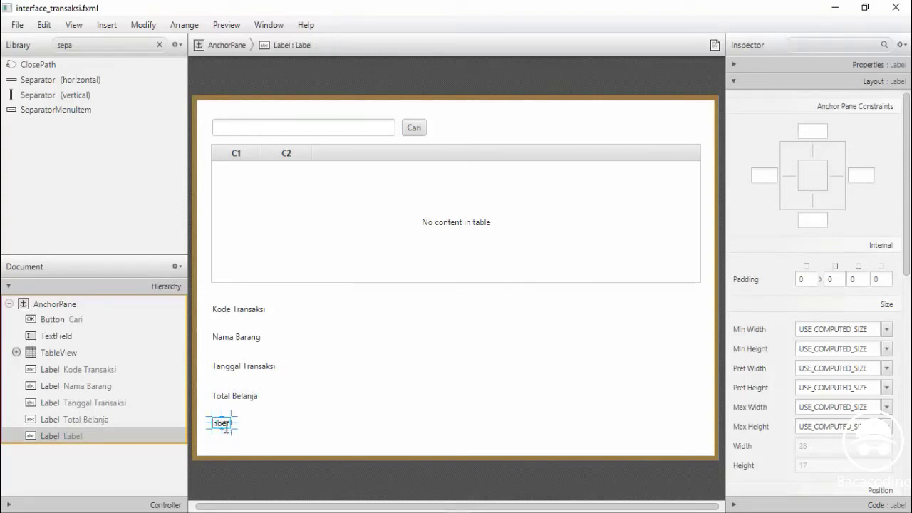
key("Return")
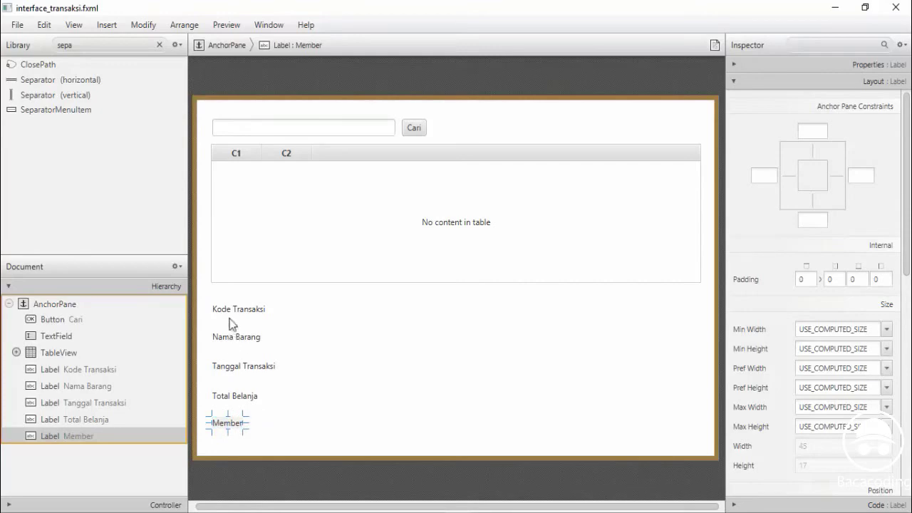
left_click(231, 313)
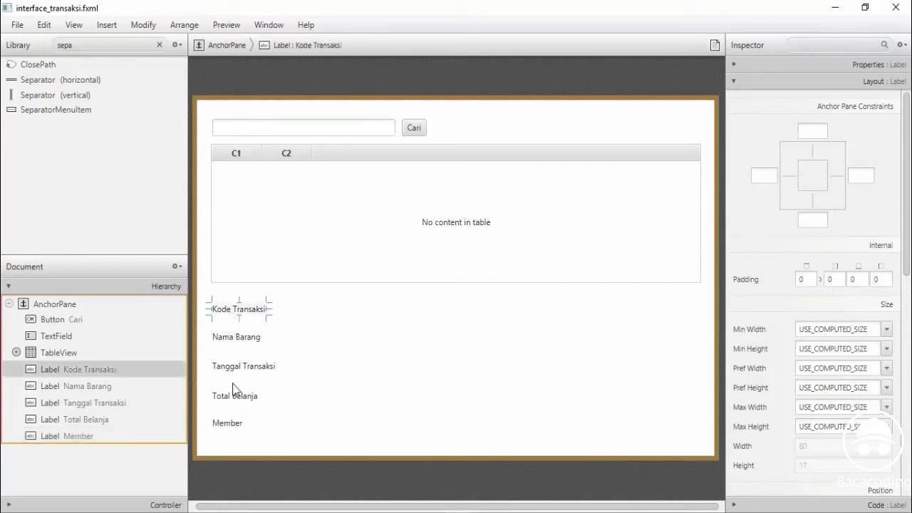
left_click(37, 95)
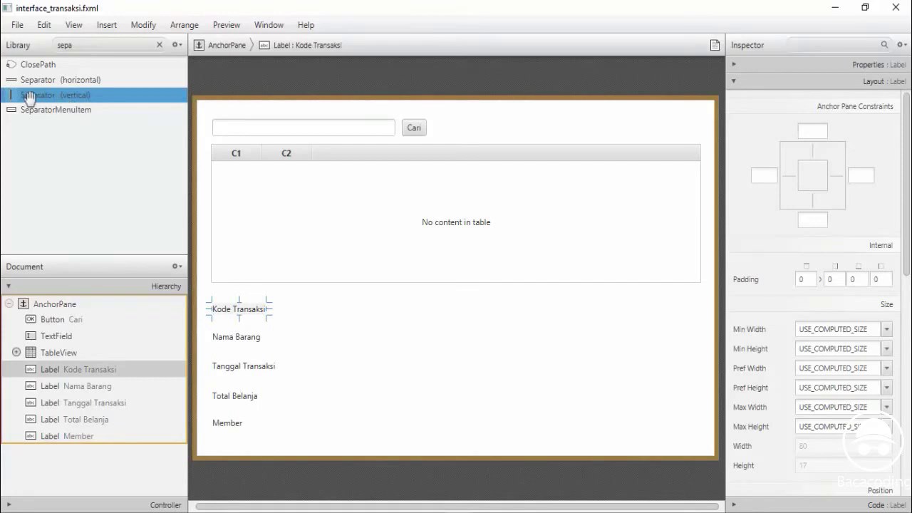
Place a vertical separator to the right of the caption labels
left_click_drag(28, 98, 322, 367)
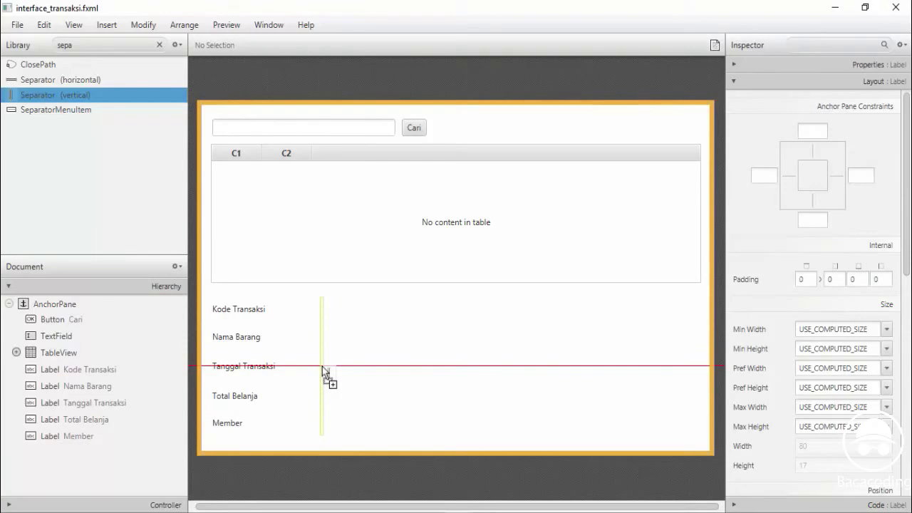
left_click_drag(322, 367, 322, 367)
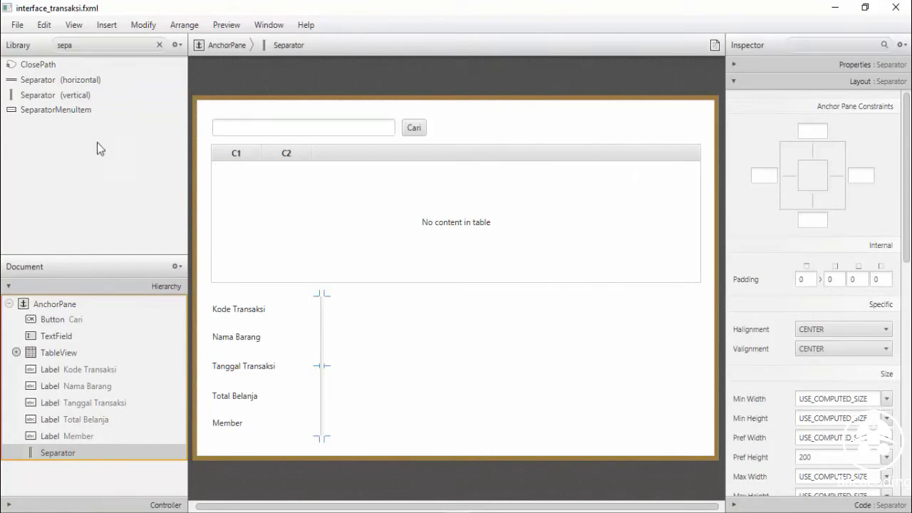
left_click(97, 45)
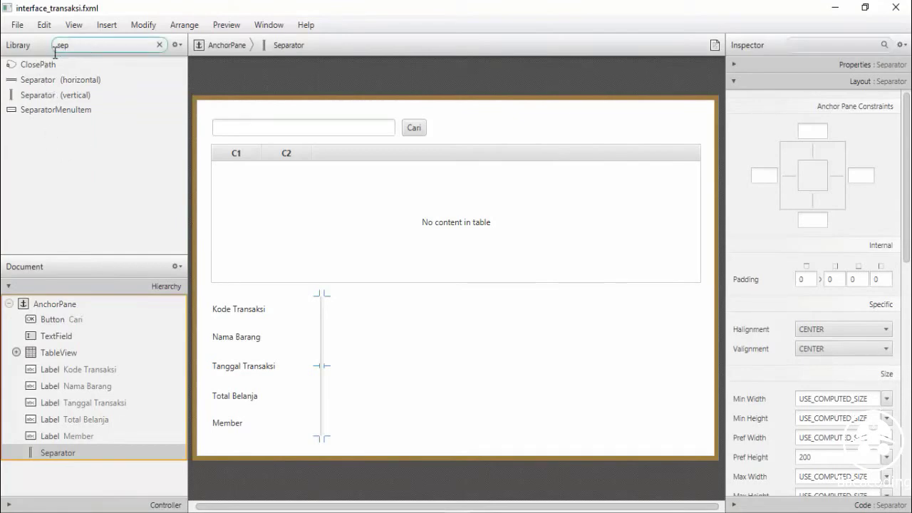
left_click(159, 44)
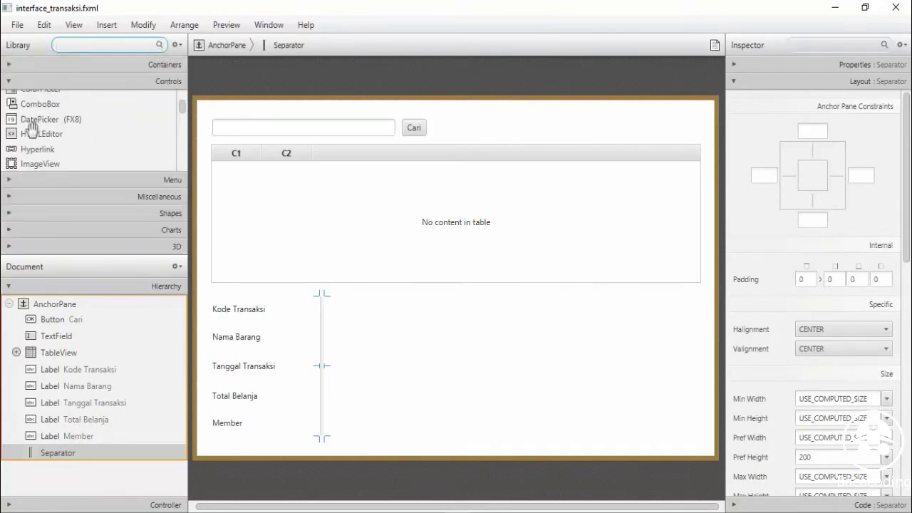
Add placeholder labels beside Kode Transaksi, Tanggal Transaksi, Total Belanja and Member
left_click_drag(182, 107, 182, 112)
left_click(91, 140)
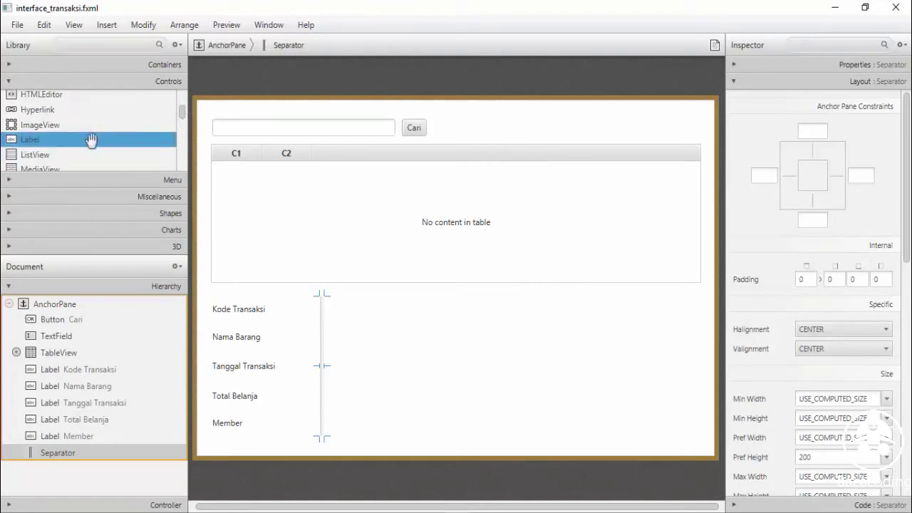
left_click_drag(91, 139, 346, 312)
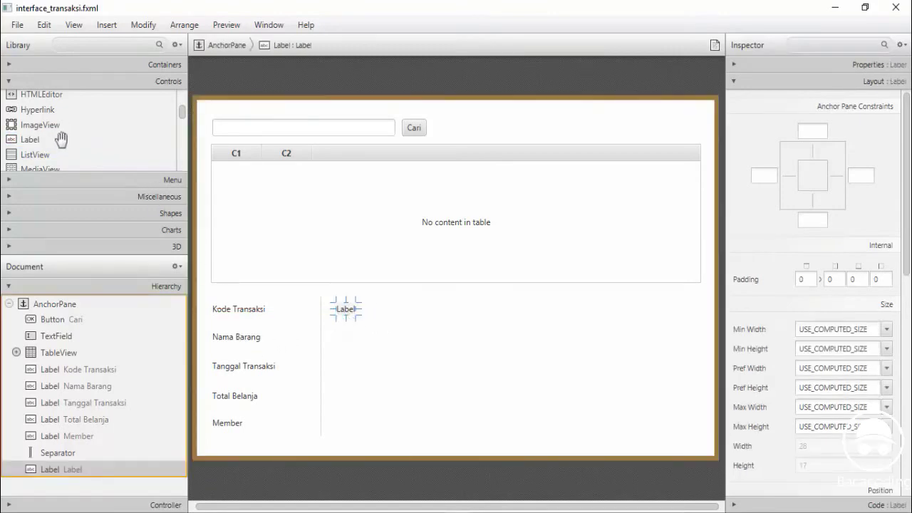
left_click_drag(61, 140, 344, 370)
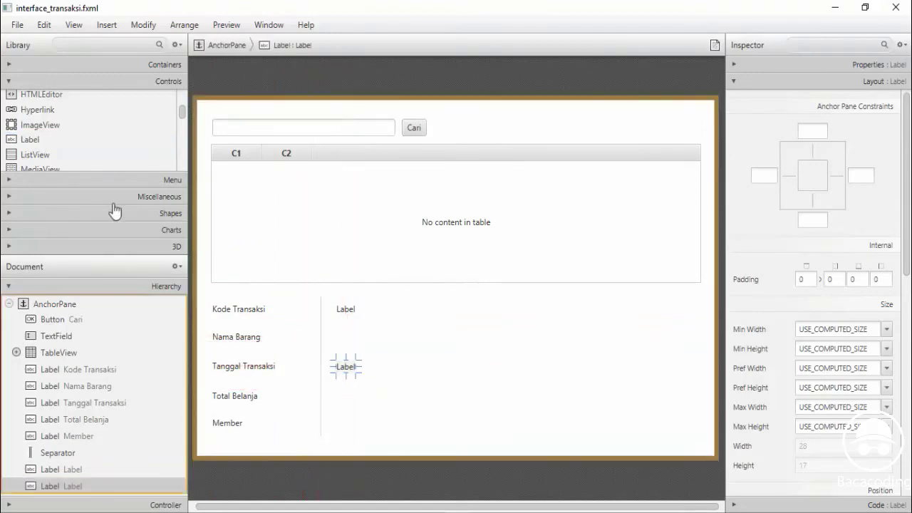
left_click_drag(32, 141, 346, 398)
left_click_drag(32, 139, 347, 426)
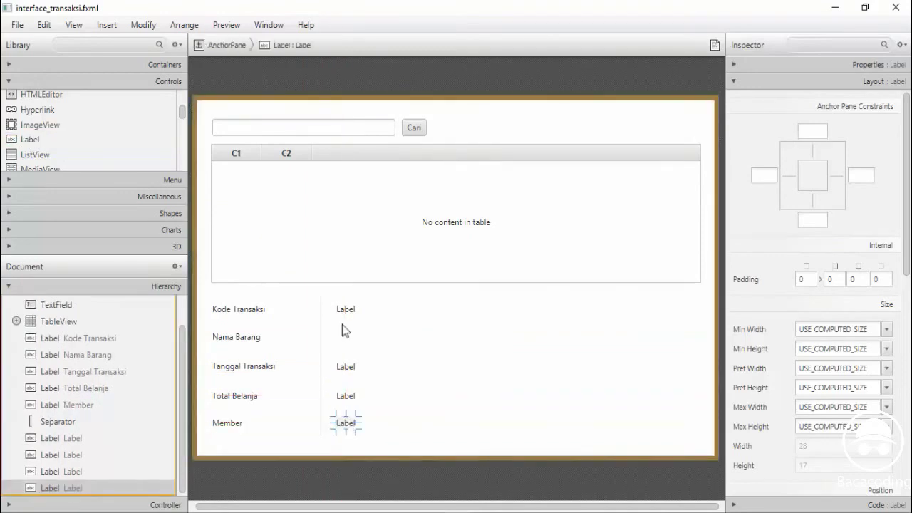
Rename the first two placeholders 'out kode transaksi' and 'out Tanggal', widening the latter
left_click(344, 310)
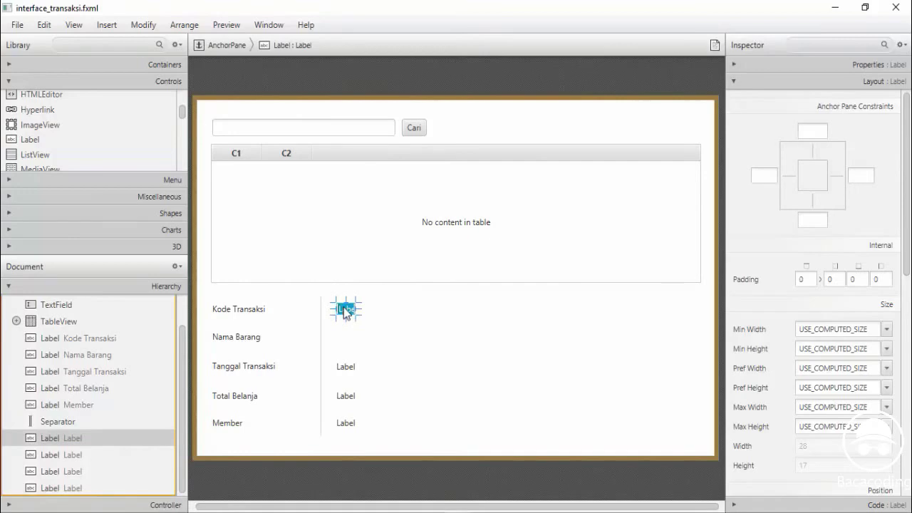
type("o")
key("Return")
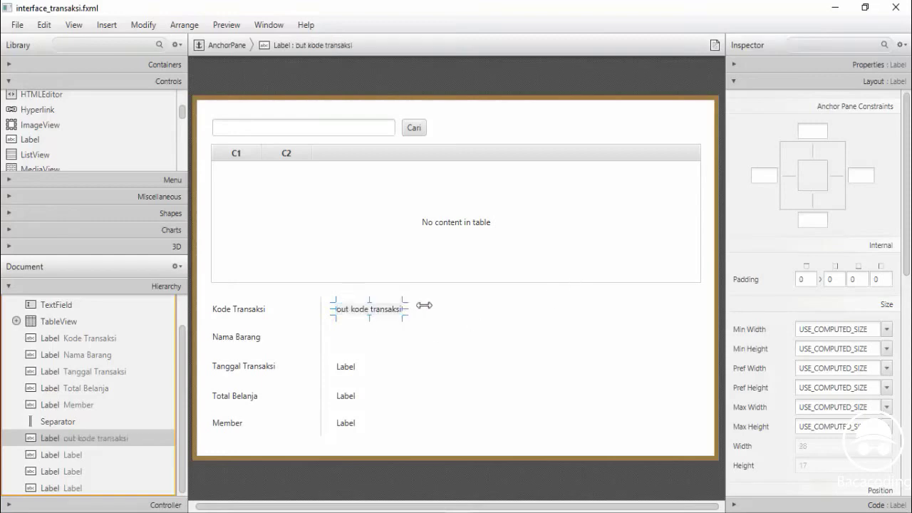
left_click(347, 369)
double_click(346, 368)
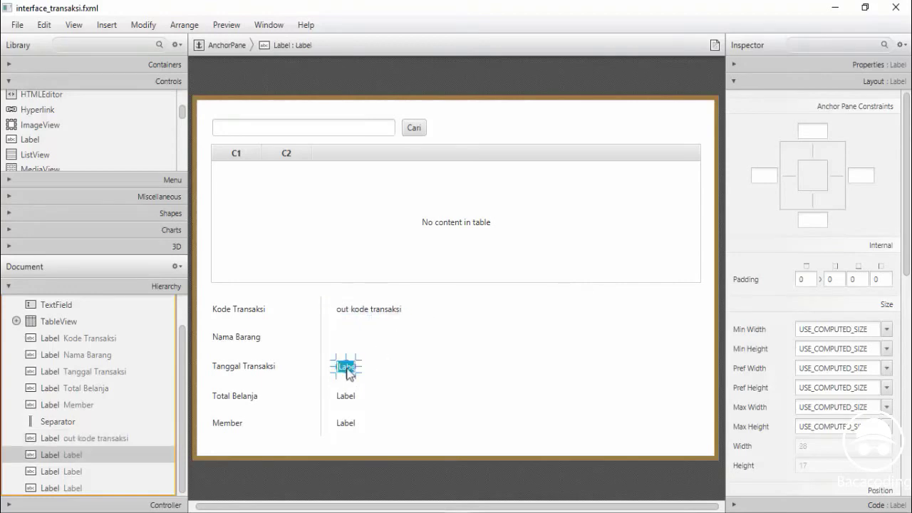
type("out Tanggal")
key("Return")
left_click_drag(385, 367, 389, 367)
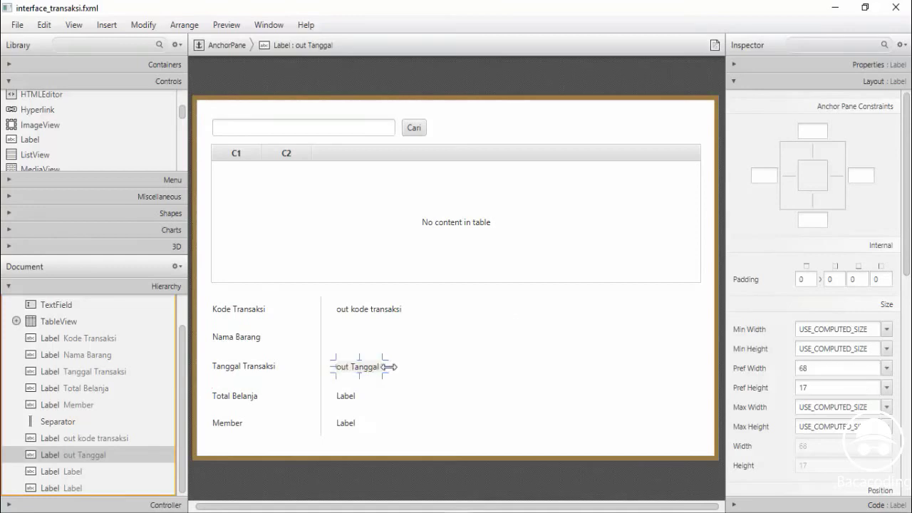
Rename the remaining placeholders 'out total' and 'out name member'
left_click(345, 397)
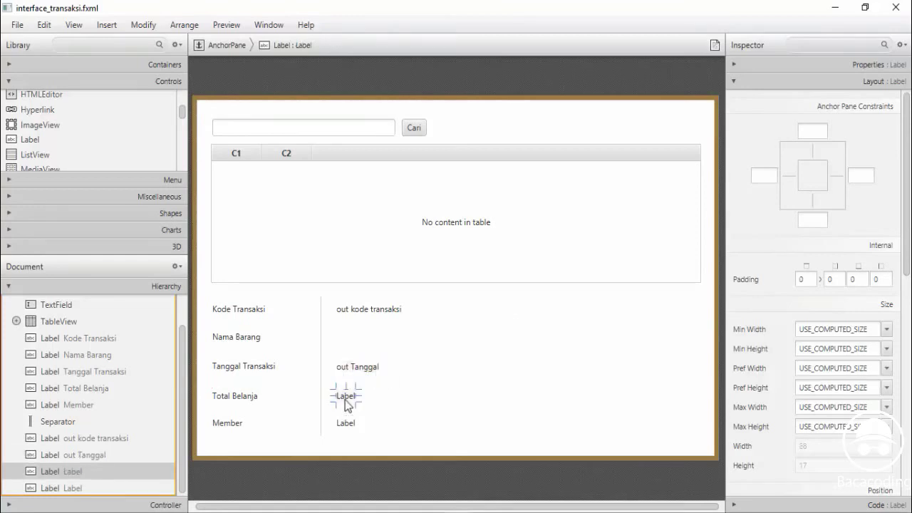
double_click(346, 398)
type("out total")
key("Return")
double_click(344, 425)
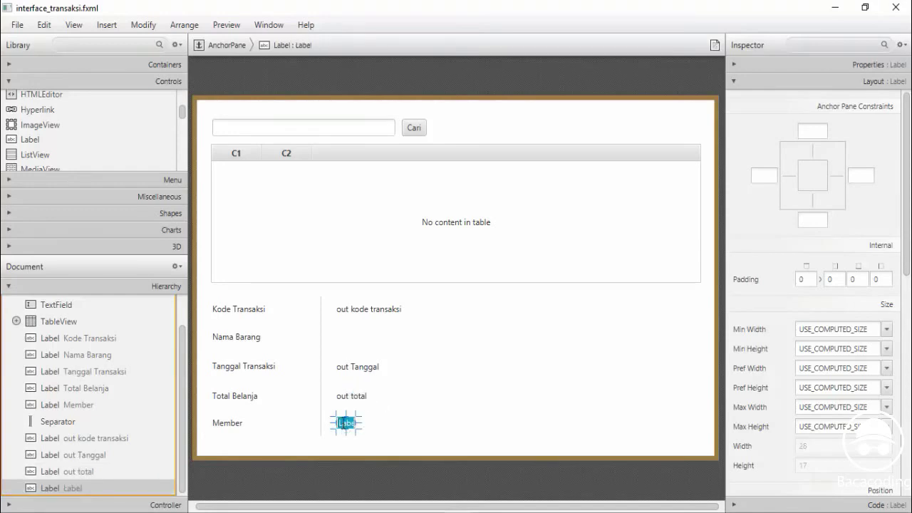
type("o")
type("ut name member")
key("Return")
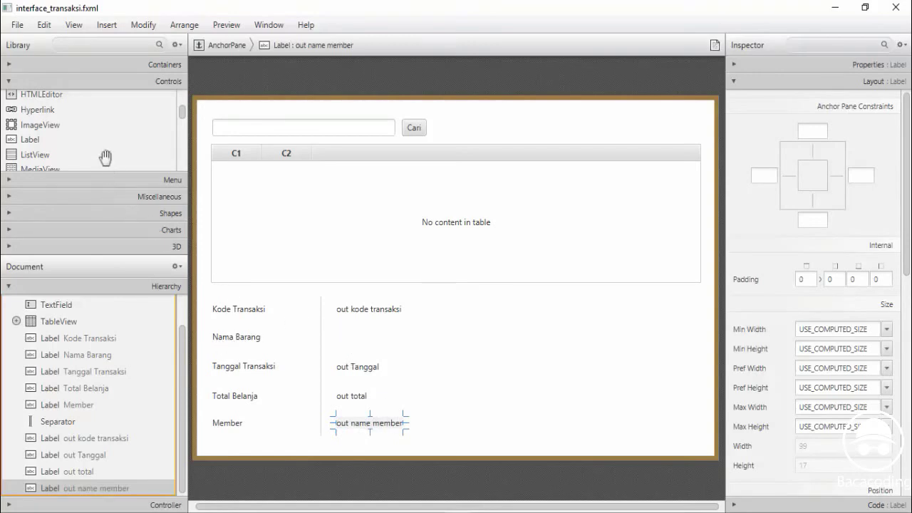
left_click_drag(181, 120, 179, 154)
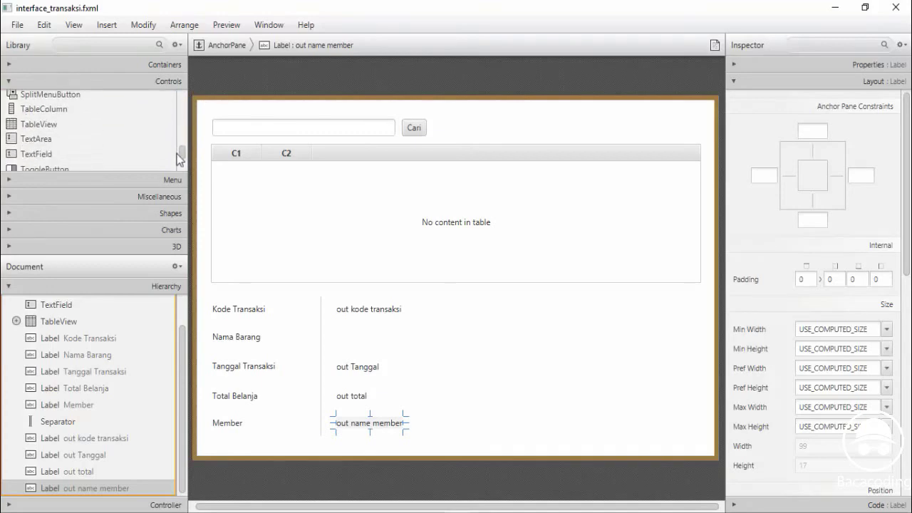
Place a TextArea beside Nama Barang and stretch it to 545 by 51
left_click(46, 142)
left_click_drag(46, 142, 392, 352)
left_click_drag(469, 341, 702, 337)
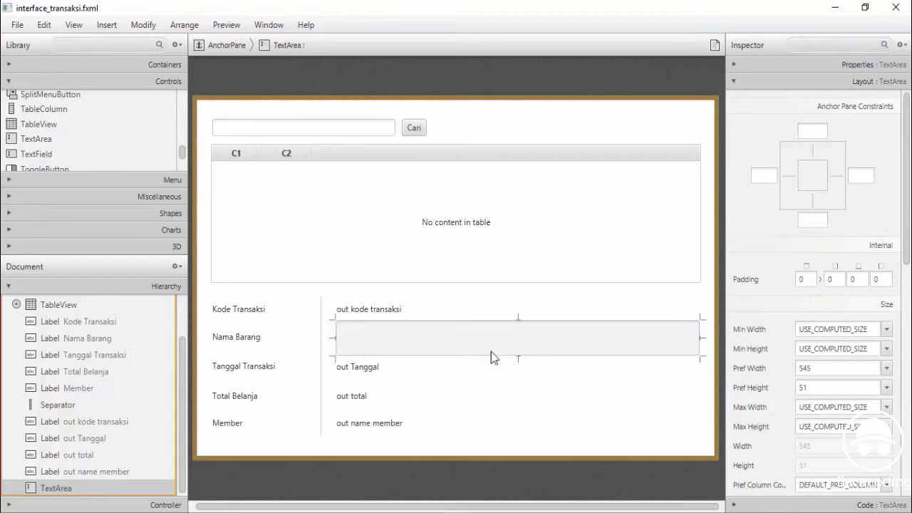
left_click(551, 396)
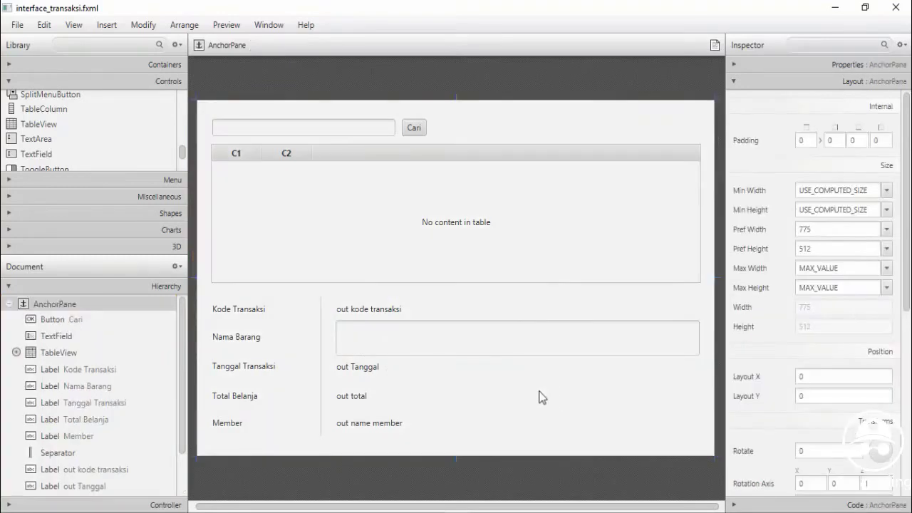
Preview the transaction form in its own window, then close the preview
left_click(226, 25)
left_click(244, 43)
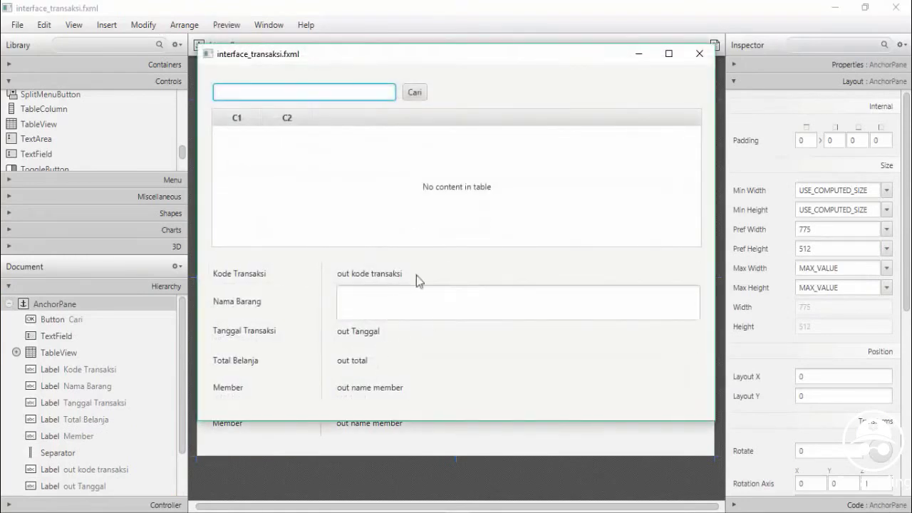
left_click_drag(356, 55, 352, 89)
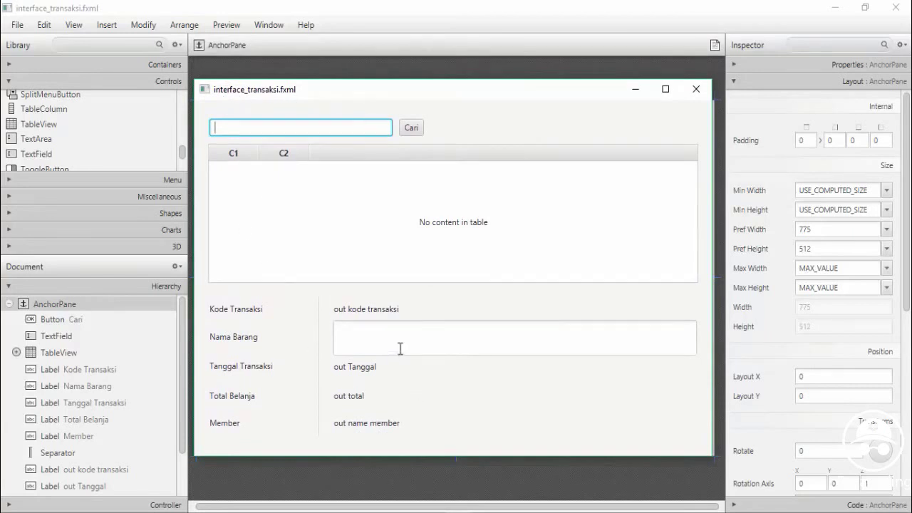
left_click(699, 90)
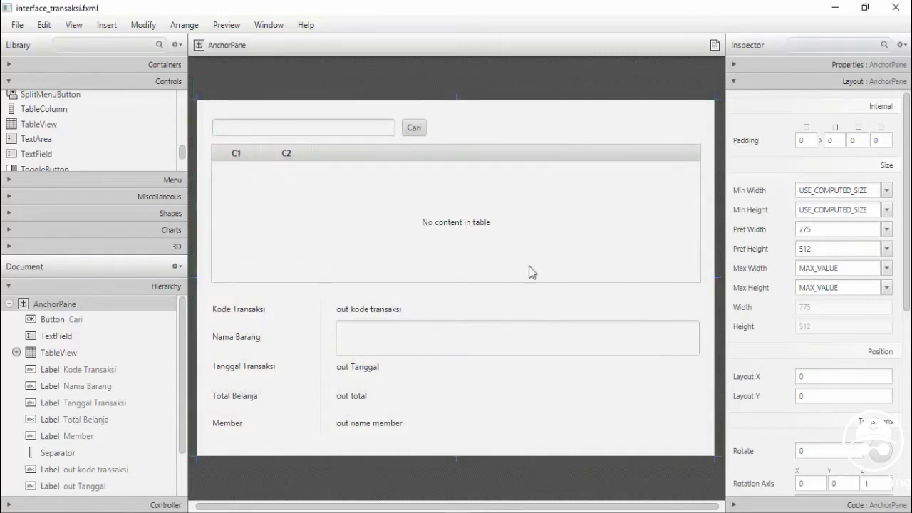
Save interface_transaksi.fxml and close Scene Builder
left_click(16, 26)
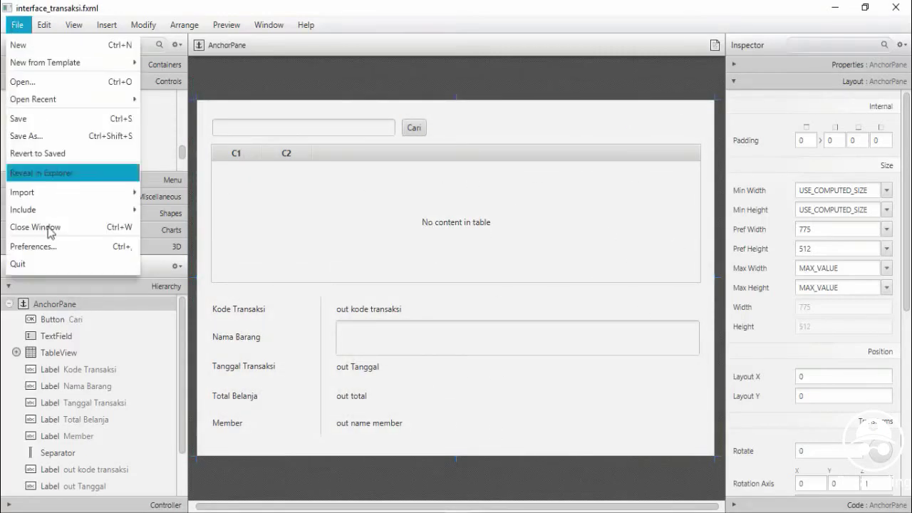
left_click(28, 118)
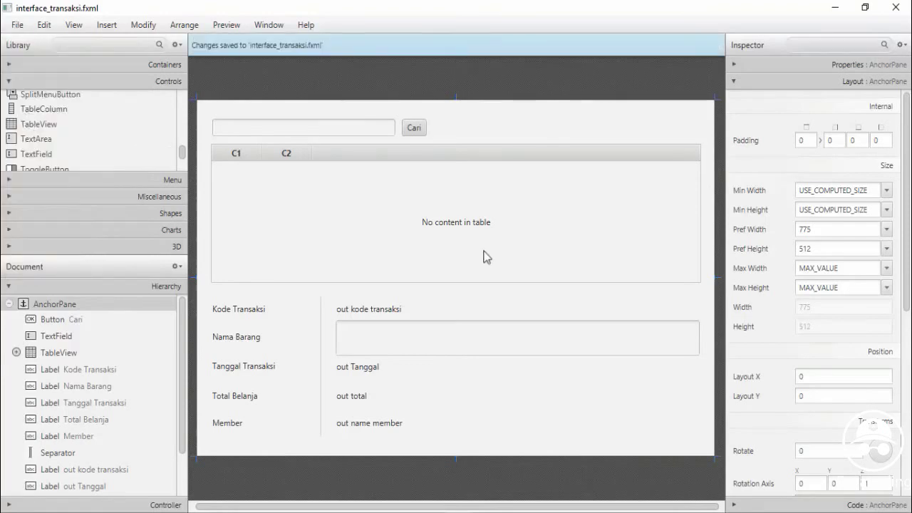
left_click(895, 8)
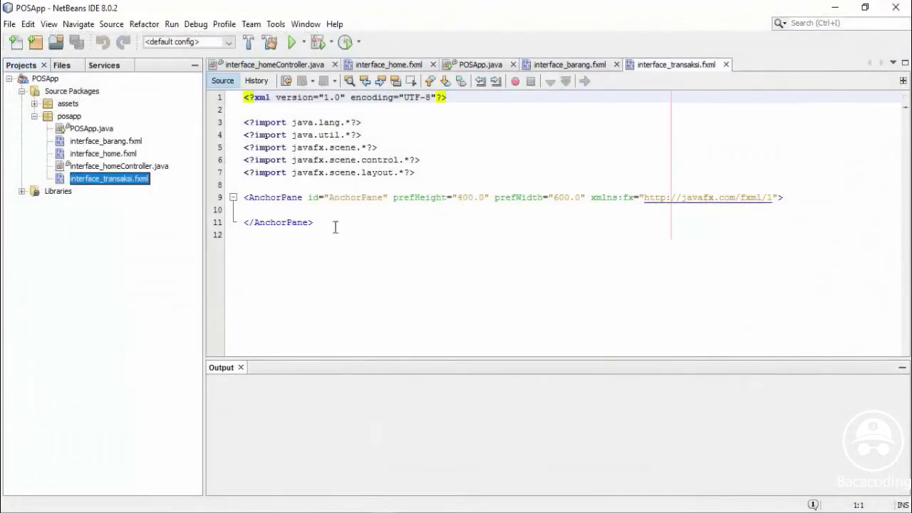
Create an empty FXML file named interface_member in the posapp package and open it
right_click(70, 114)
mouse_move(104, 118)
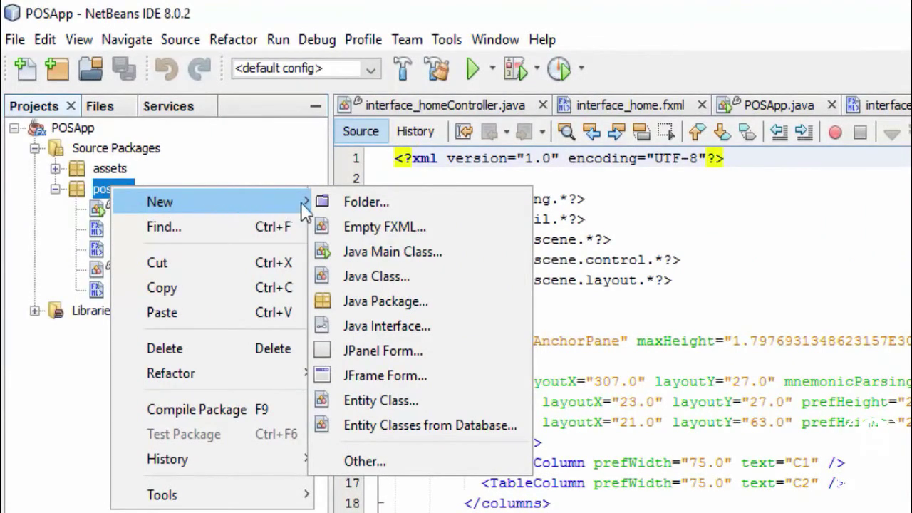
left_click(374, 226)
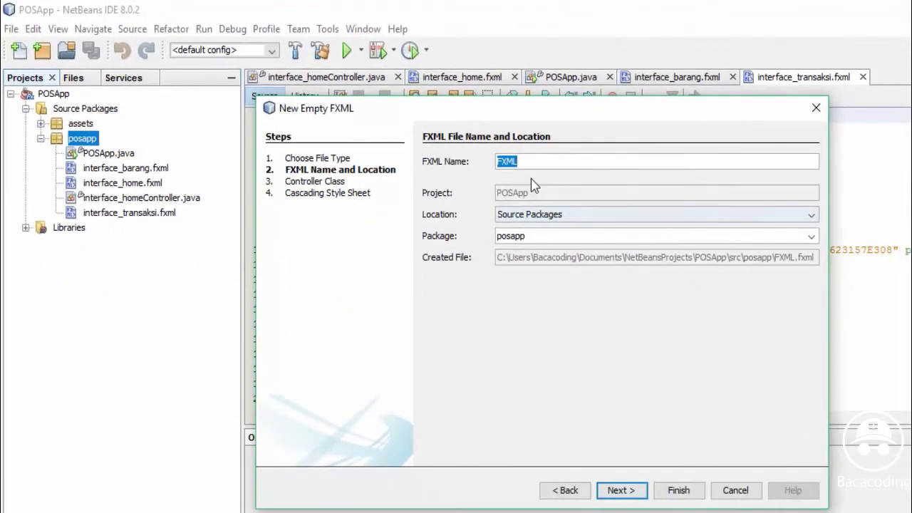
type("inte")
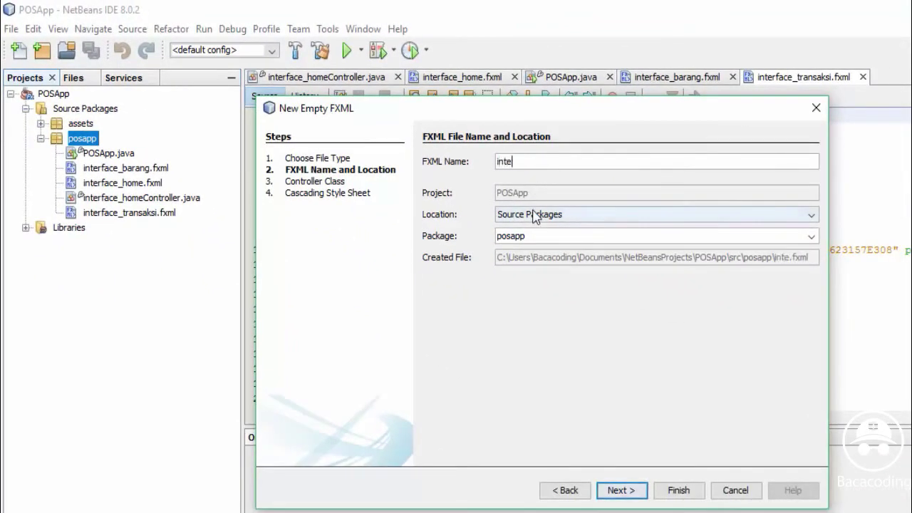
type("rface")
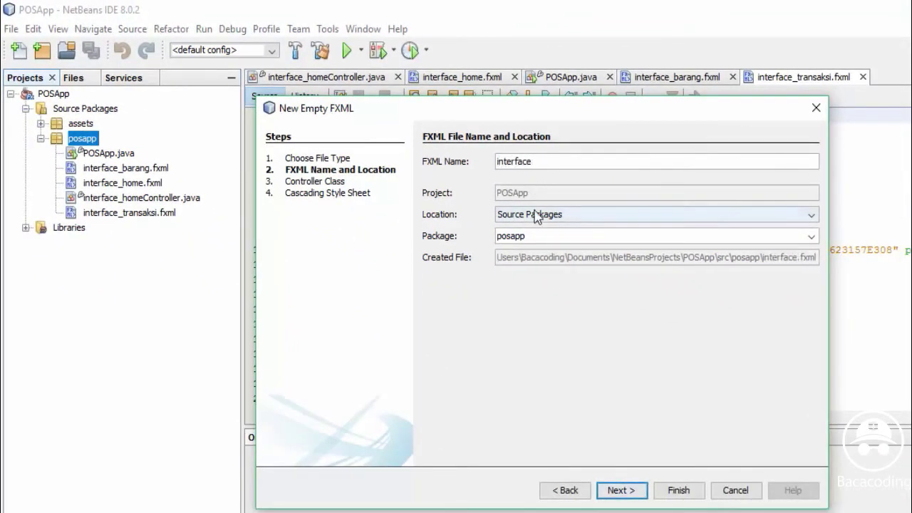
type("_me")
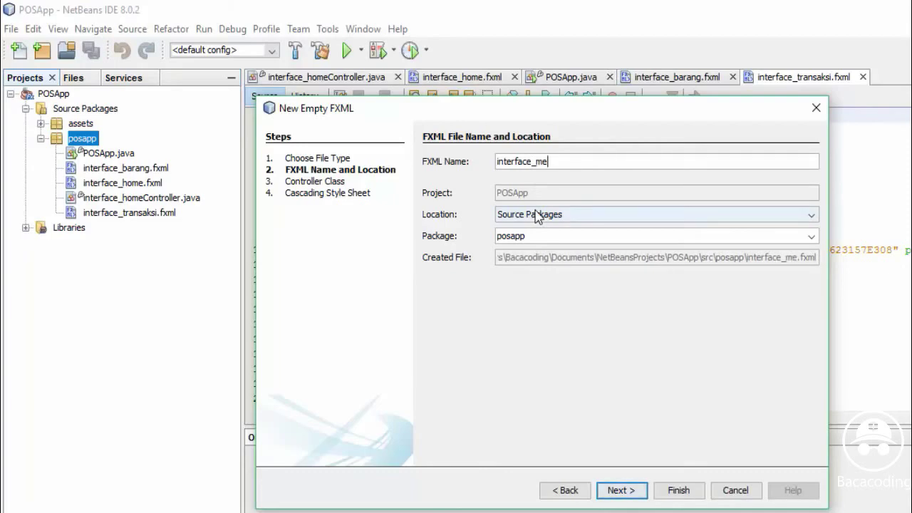
type("mber")
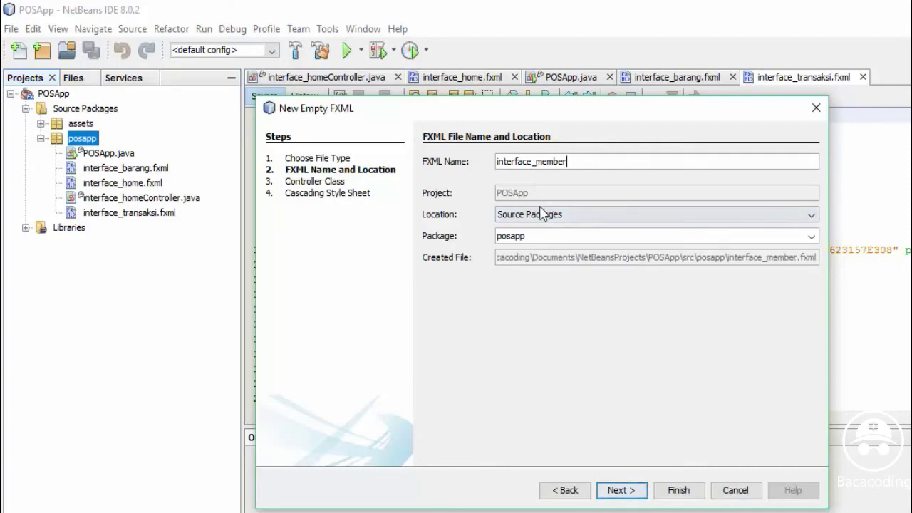
left_click(675, 490)
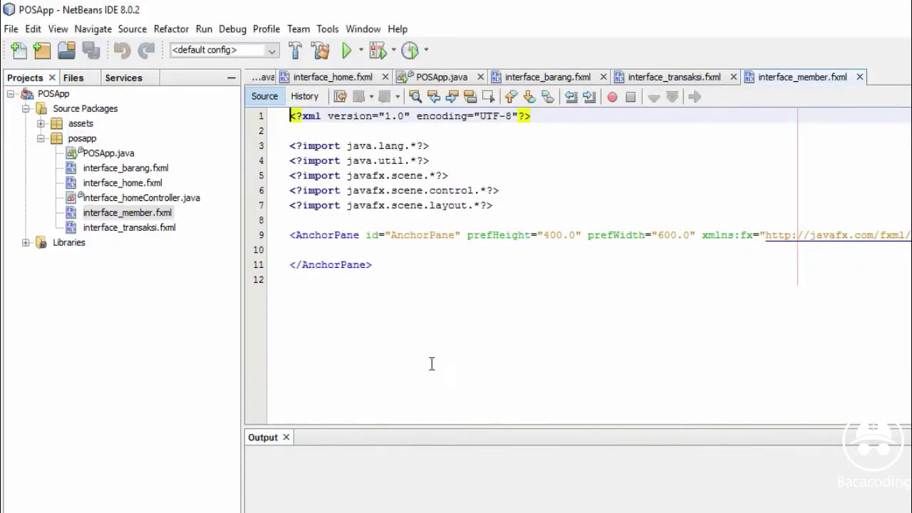
left_click(148, 215)
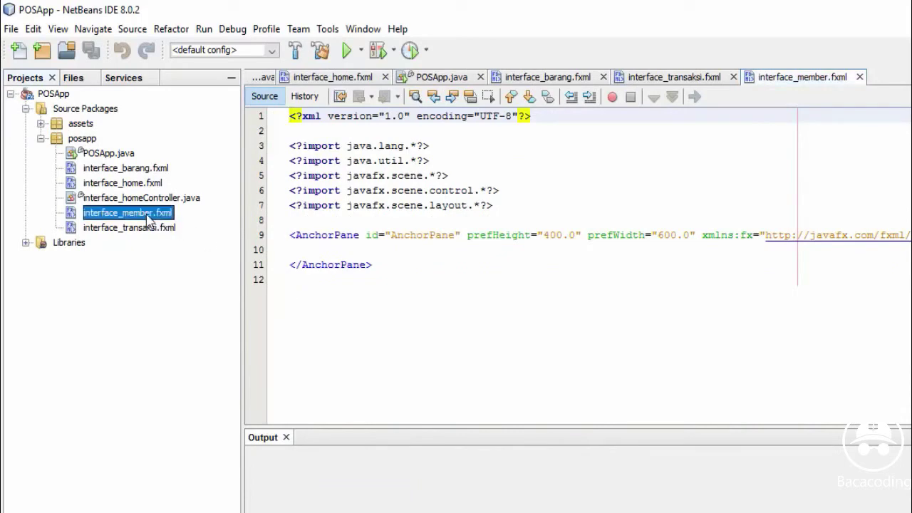
left_click(417, 219)
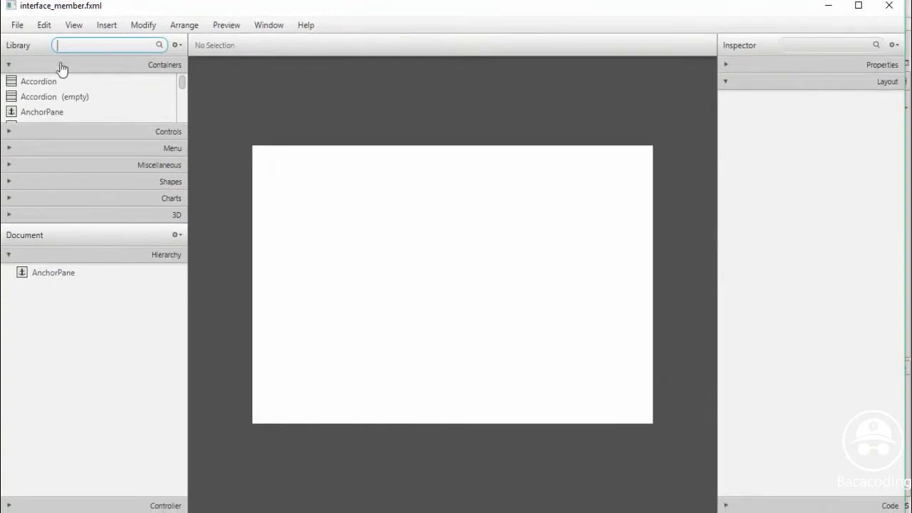
Maximize Scene Builder and select the root AnchorPane's Pref Width value
left_click(859, 7)
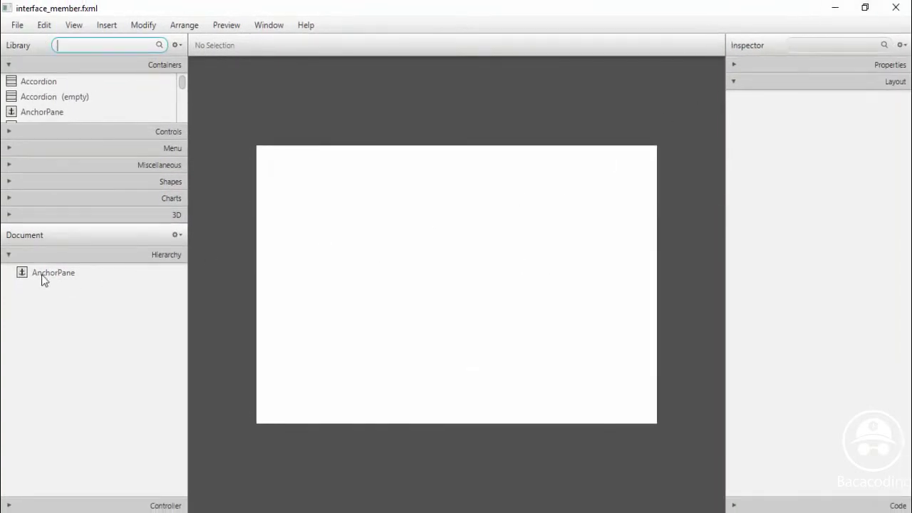
left_click(120, 279)
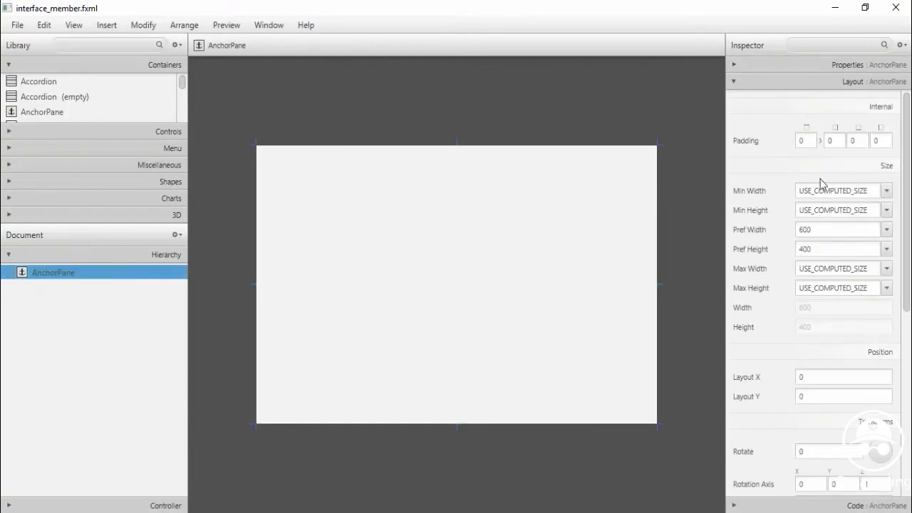
left_click_drag(817, 232, 787, 230)
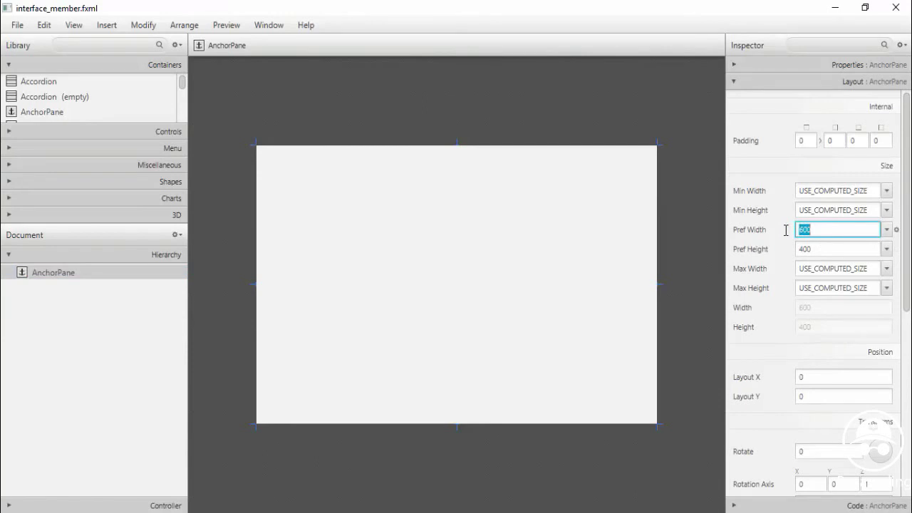
Size the root AnchorPane to 775 by 512 with MAX_VALUE maximum width and height
type("775")
key("Tab")
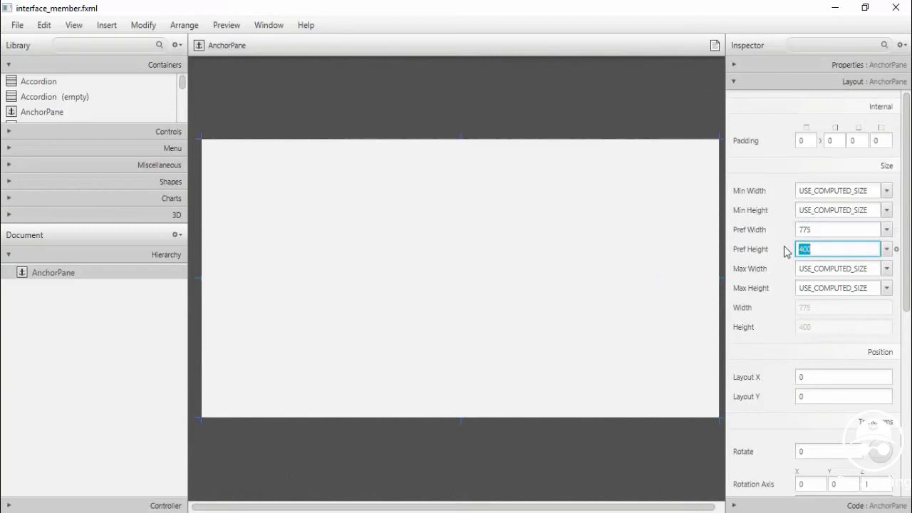
type("512")
left_click(887, 268)
left_click(869, 300)
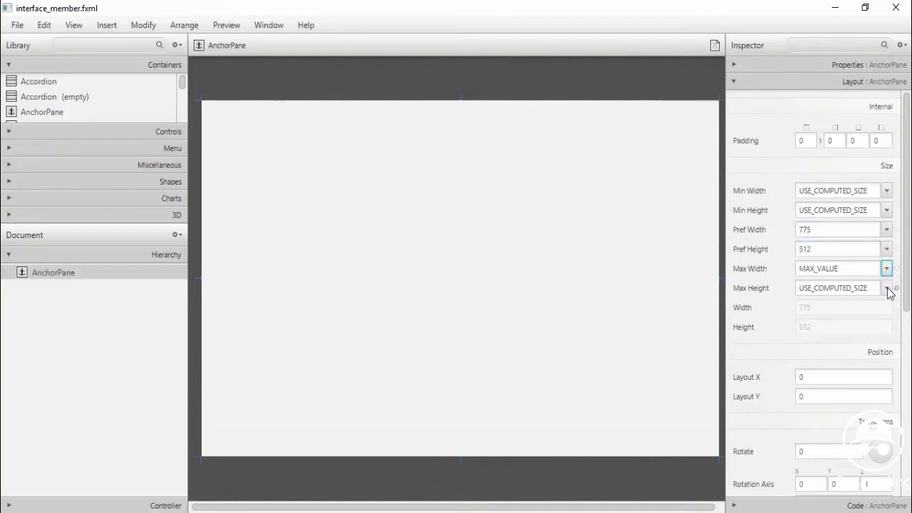
left_click(887, 288)
left_click(881, 309)
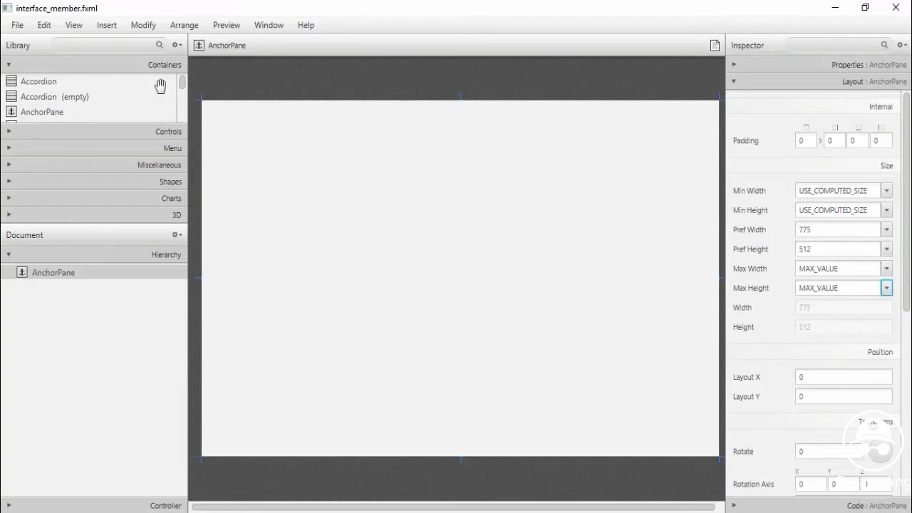
left_click(113, 134)
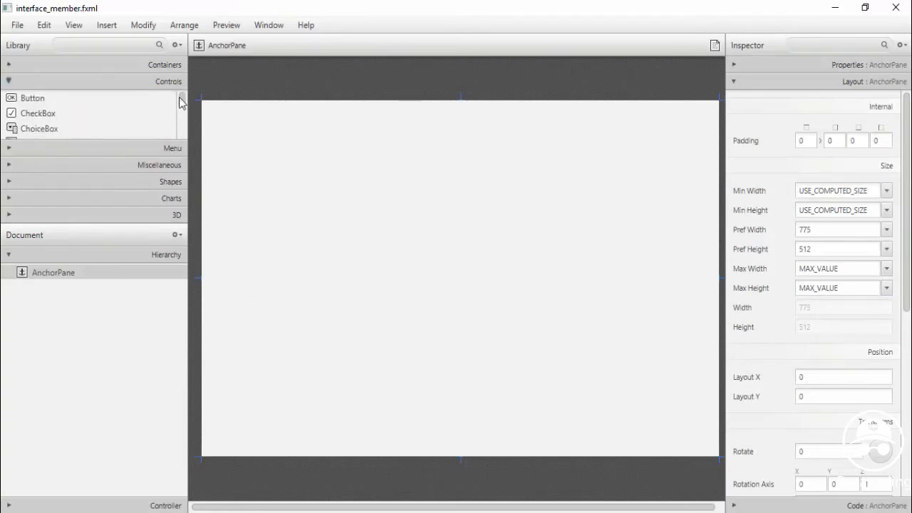
Place a Button near the top of the pane with a widened TextField beside it
left_click(66, 87)
left_click(27, 81)
left_click_drag(32, 98, 401, 128)
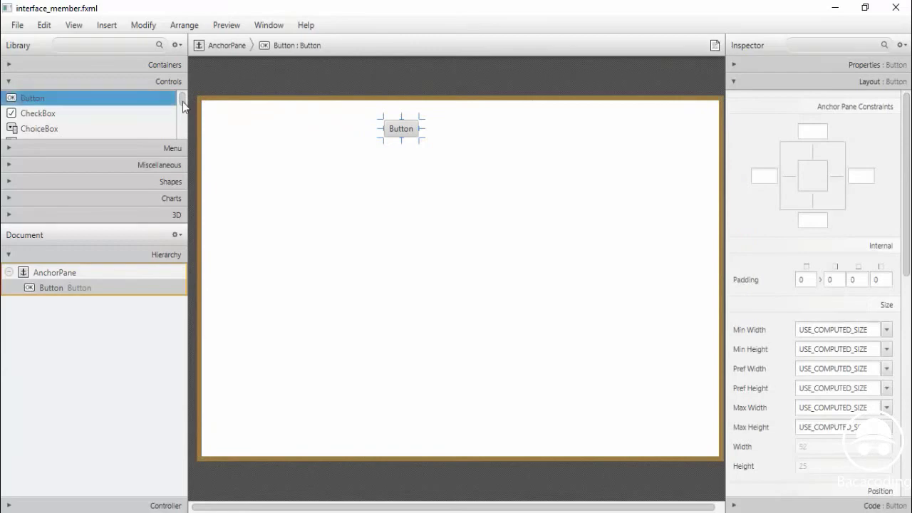
left_click_drag(182, 102, 179, 133)
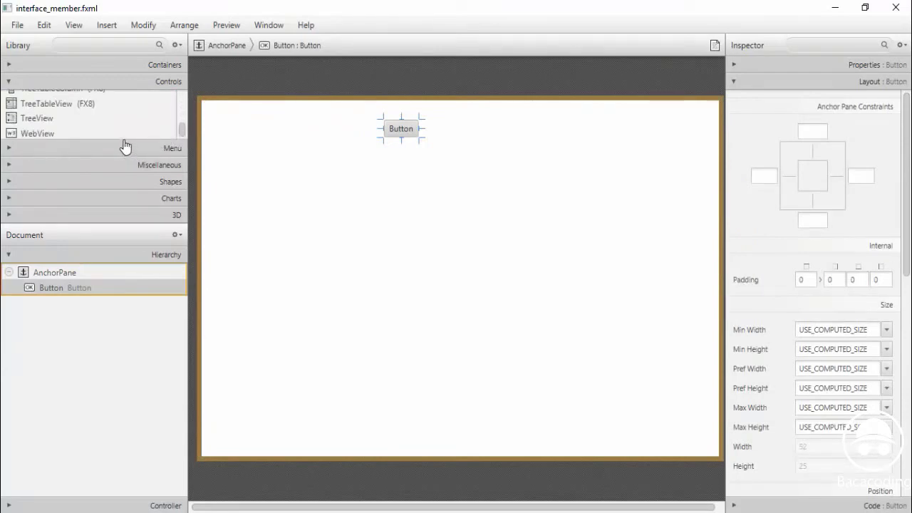
left_click_drag(90, 226, 81, 290)
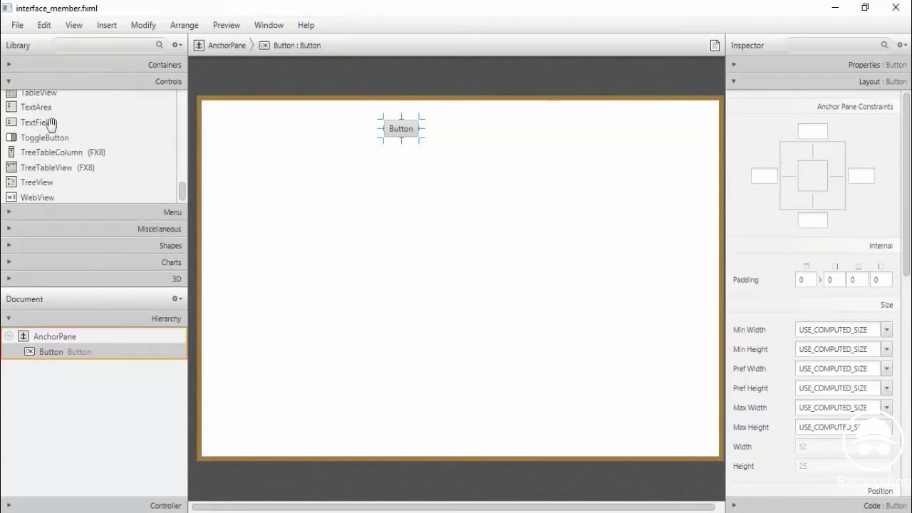
left_click_drag(47, 123, 378, 133)
left_click_drag(218, 128, 208, 128)
Add a TableView beneath the Button and TextField
left_click(33, 96)
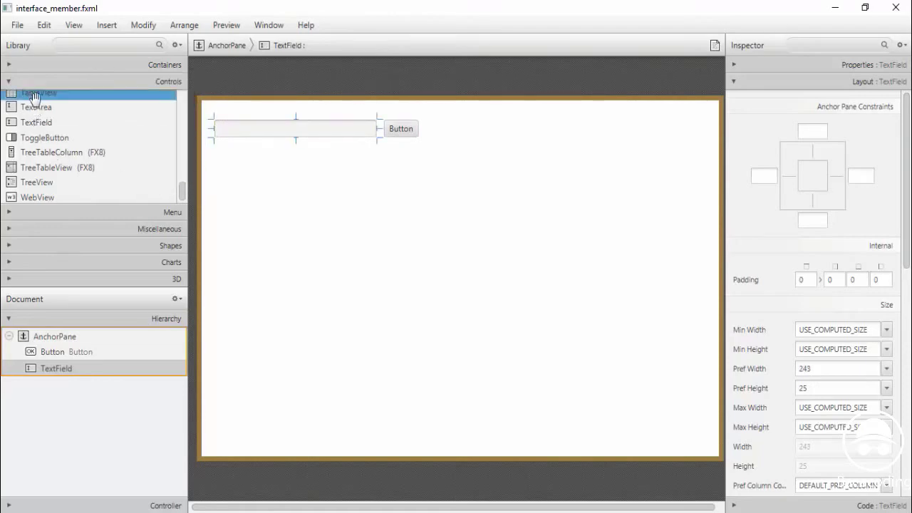
left_click_drag(181, 193, 181, 187)
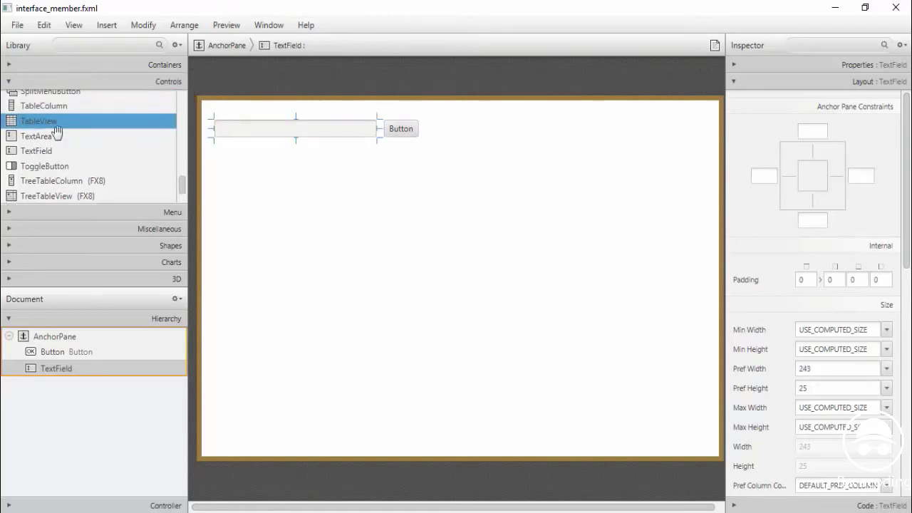
left_click_drag(43, 122, 325, 274)
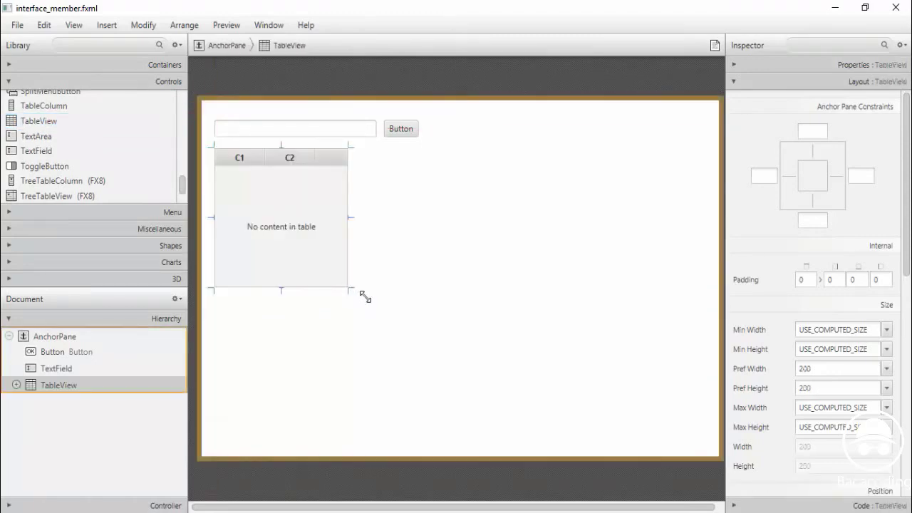
Stretch the table nearly to the pane's bottom, shift the Button right and widen the TextField
left_click_drag(365, 296, 440, 434)
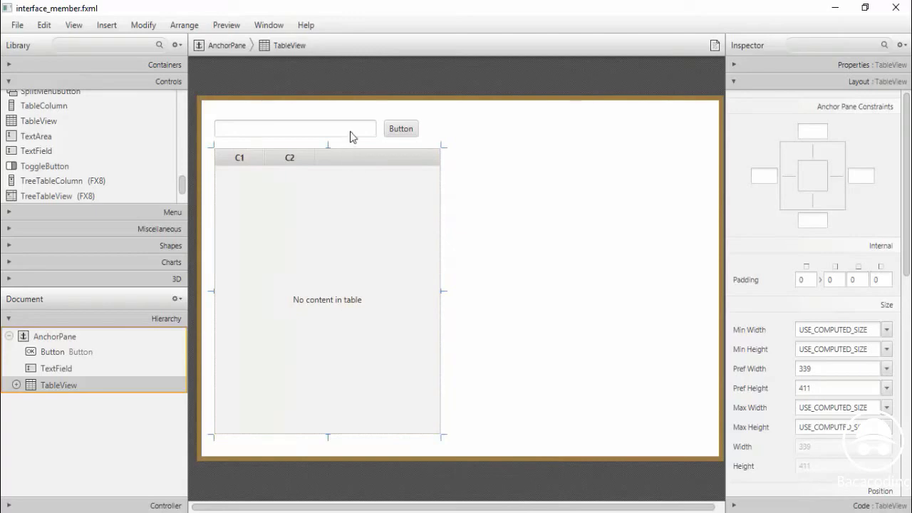
left_click(350, 134)
left_click(401, 131)
mouse_move(400, 130)
left_mouse_down()
mouse_move(421, 136)
mouse_move(389, 130)
left_mouse_up()
left_click(367, 130)
left_click(409, 136)
left_click(363, 129)
Change the button's caption to 'Cari'
double_click(410, 131)
type("C")
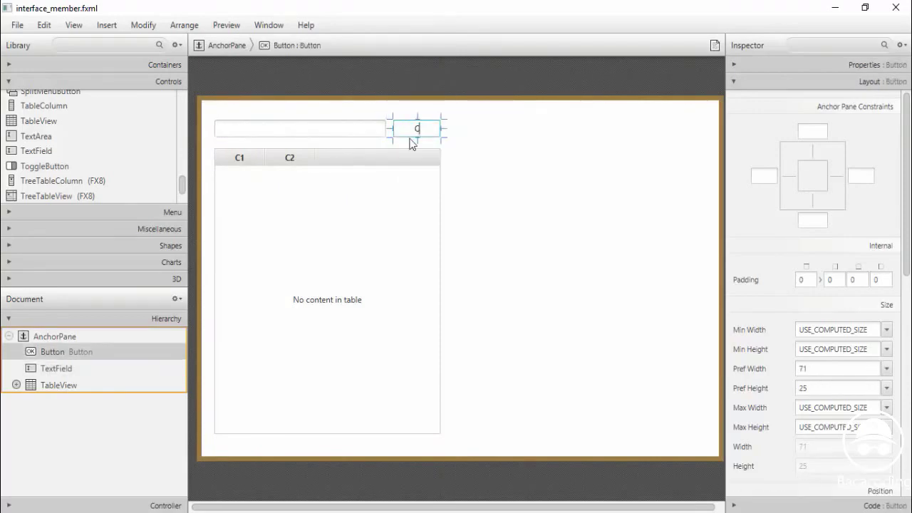
type("ari")
key("Return")
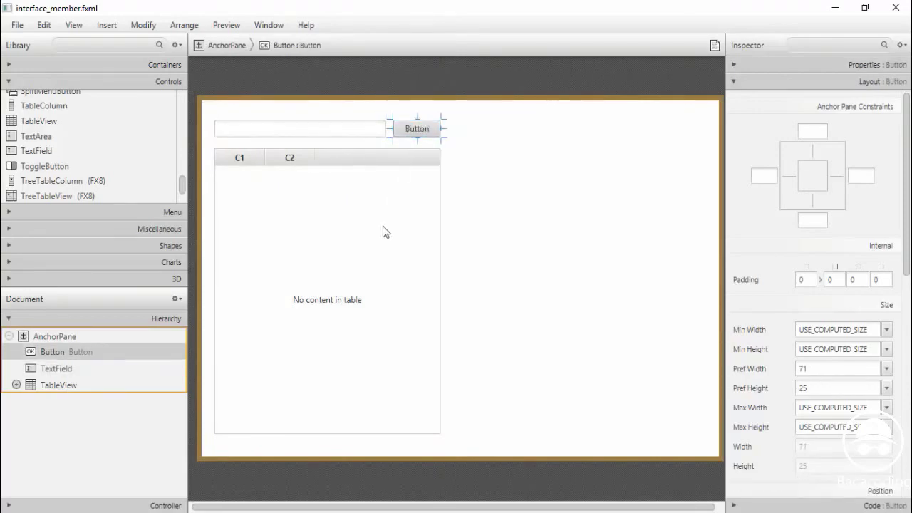
left_click(9, 336)
left_click(9, 335)
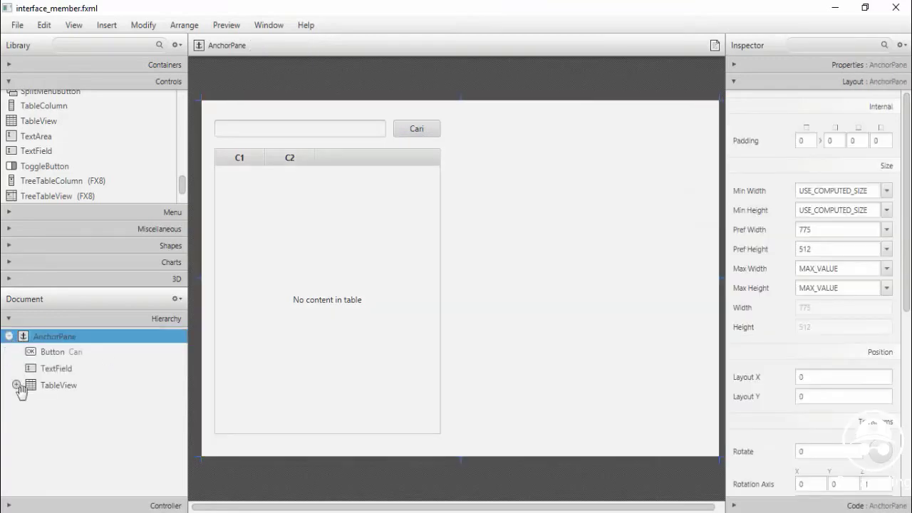
left_click(491, 256)
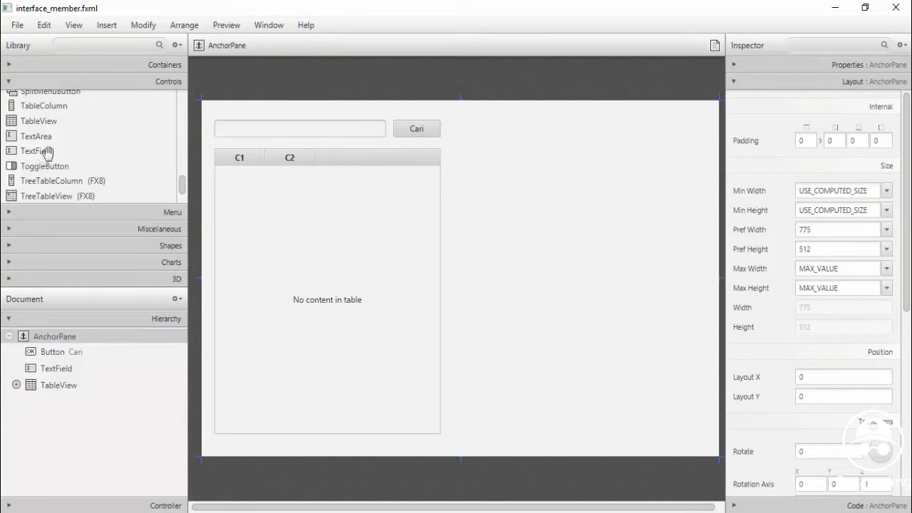
Place a GridPane to the right of the table and add a third column
left_click(103, 68)
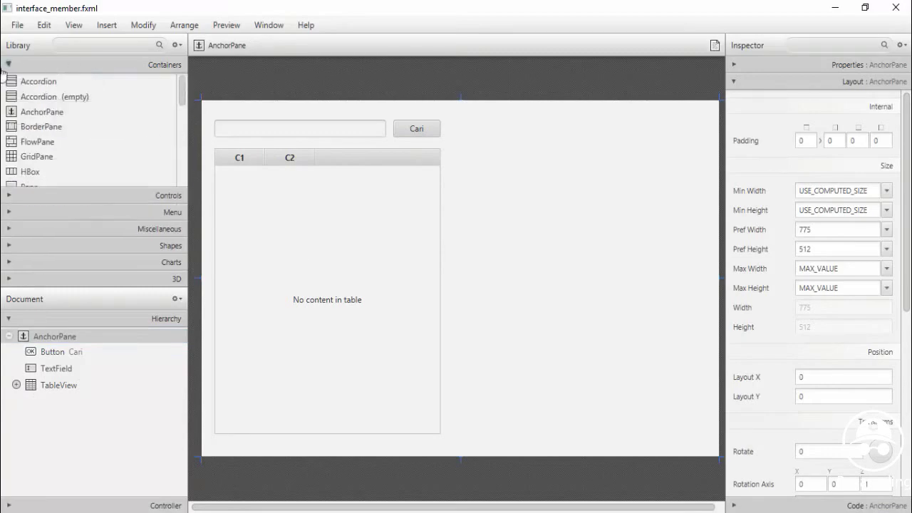
left_click(31, 161)
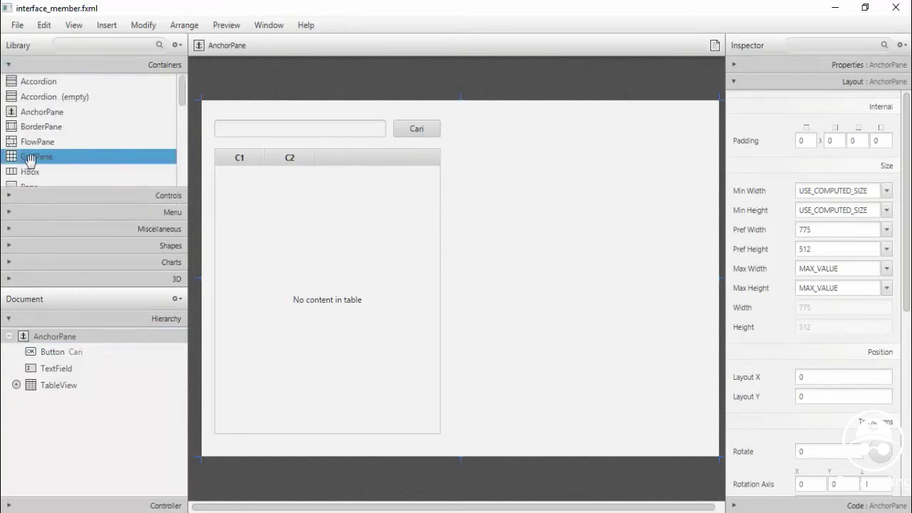
left_click_drag(26, 161, 523, 156)
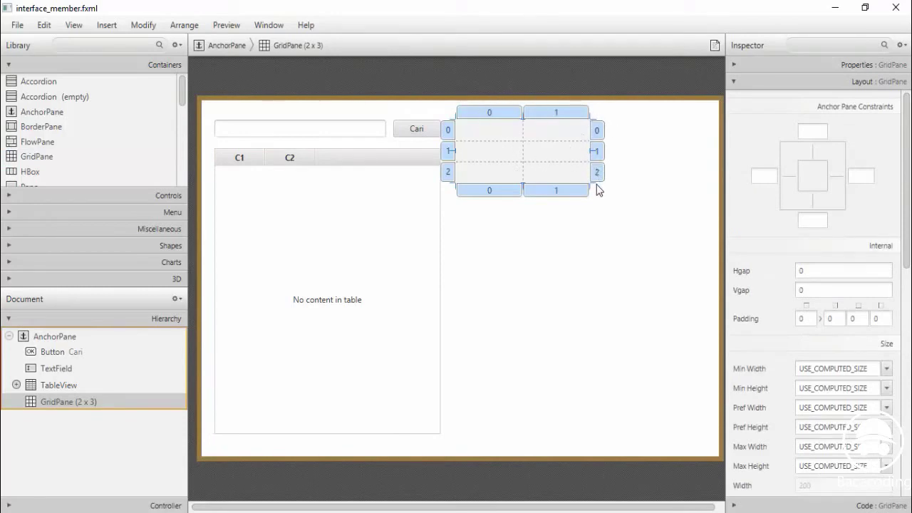
left_click(538, 114)
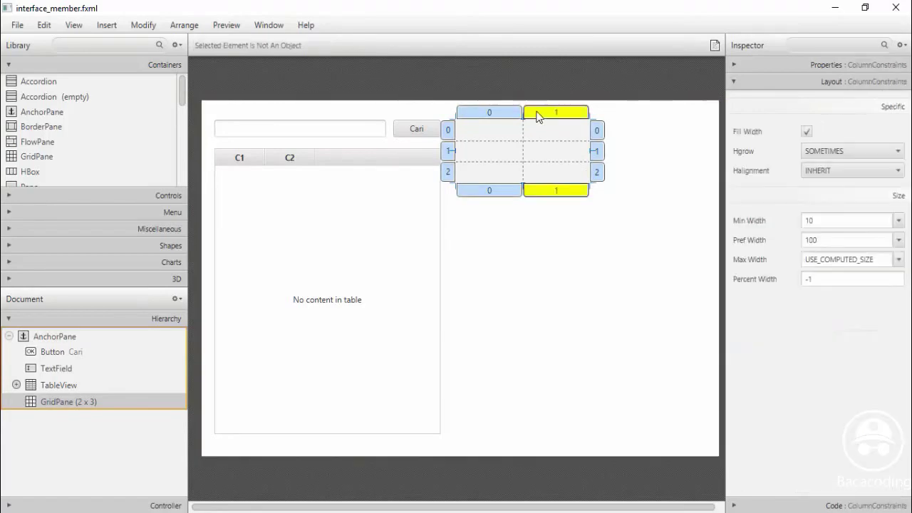
right_click(538, 116)
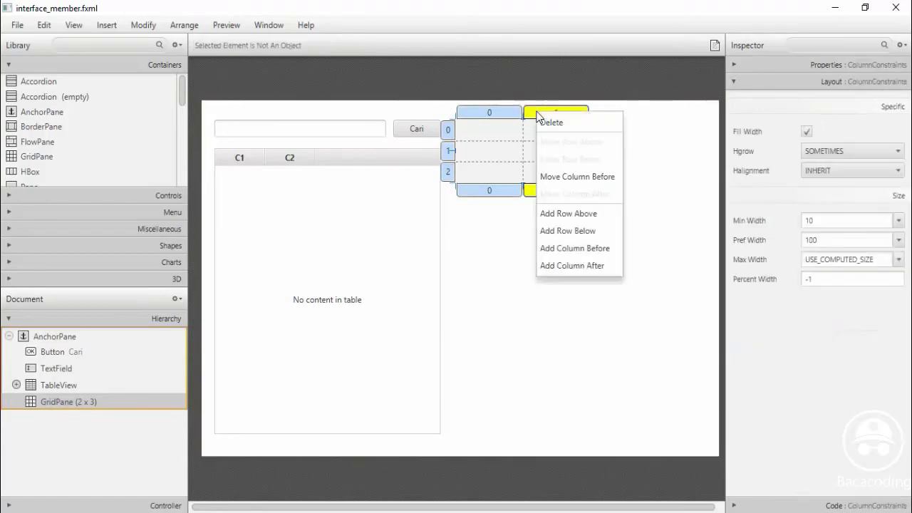
left_click(579, 268)
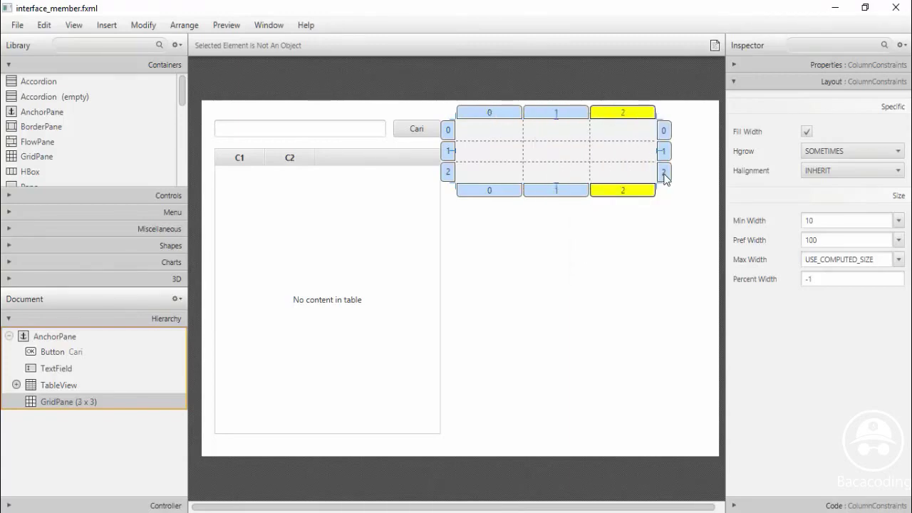
Add four rows below row 2, bringing the grid to seven rows
left_click(664, 173)
right_click(664, 174)
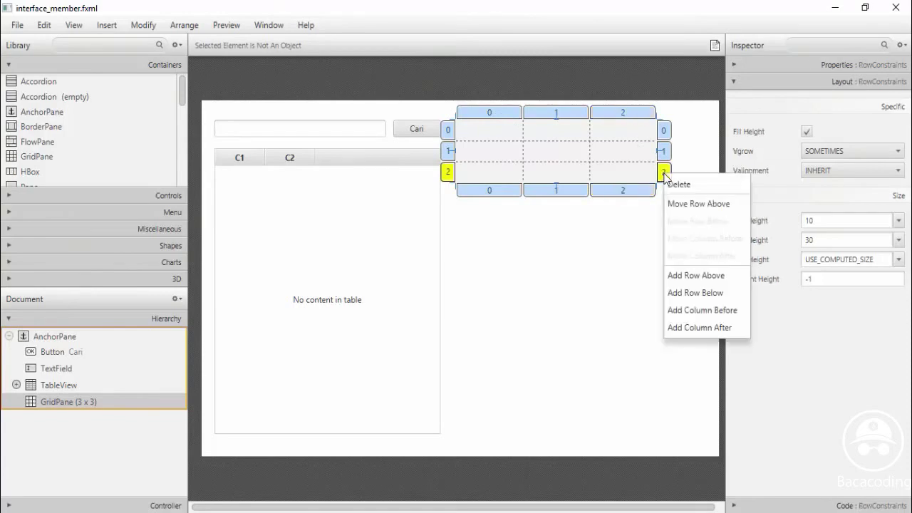
left_click(695, 297)
right_click(664, 200)
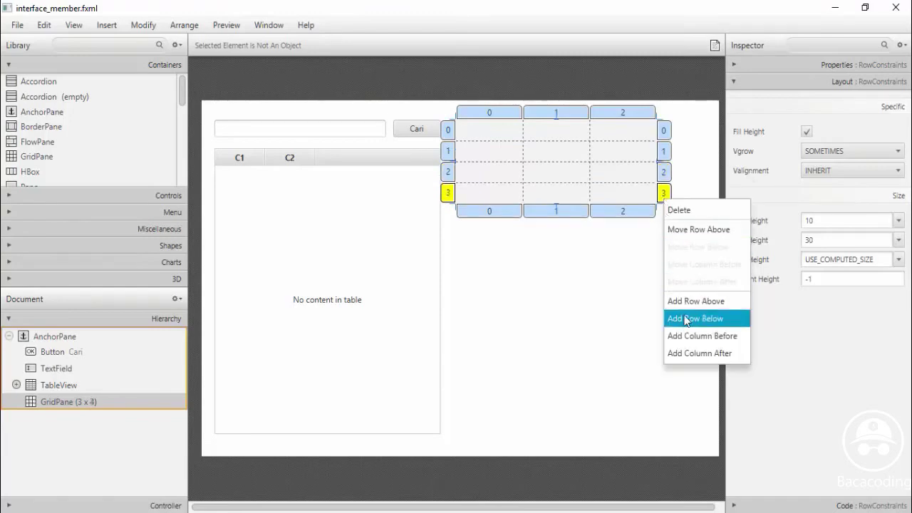
left_click(686, 320)
right_click(664, 213)
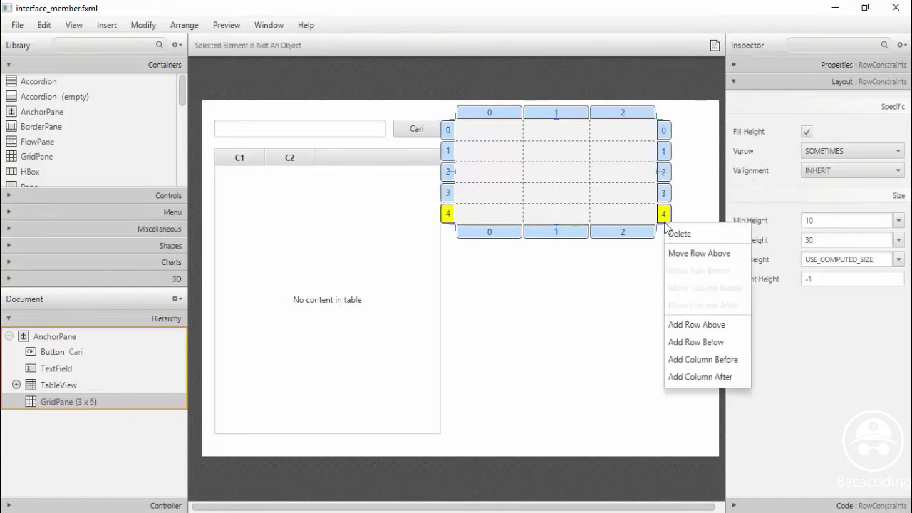
left_click(688, 343)
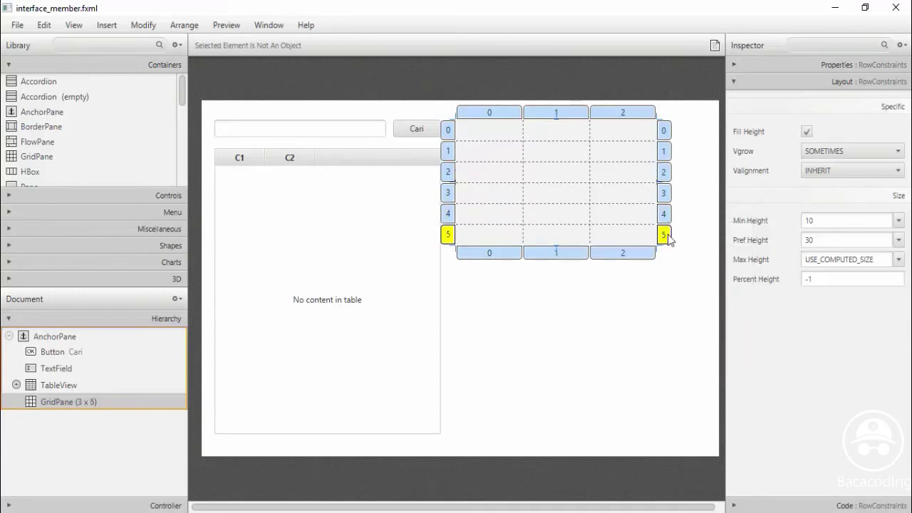
right_click(665, 235)
left_click(697, 356)
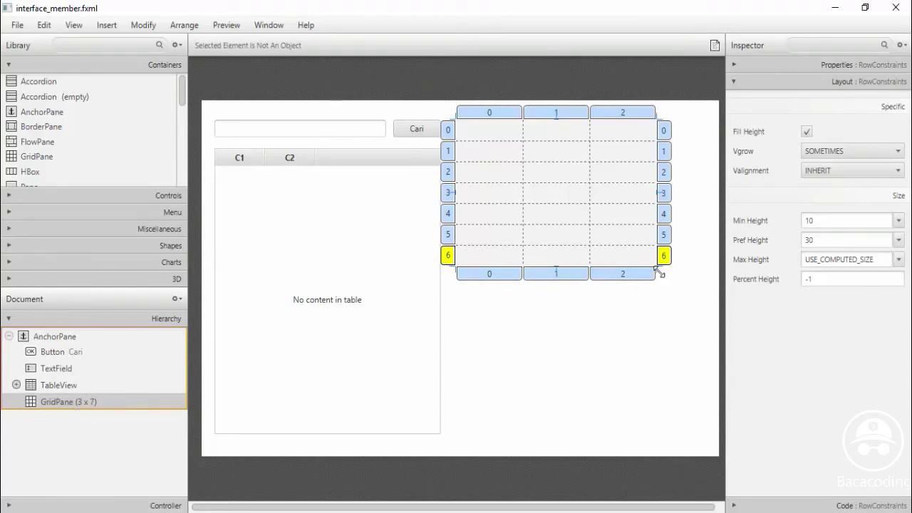
Stretch the grid down and to the right, then show the Library's Controls section
left_click_drag(660, 275, 710, 325)
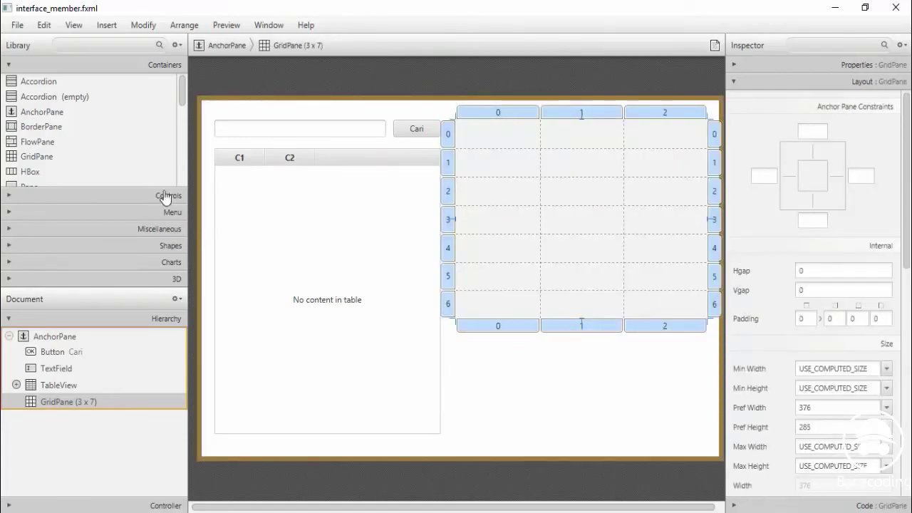
left_click(104, 196)
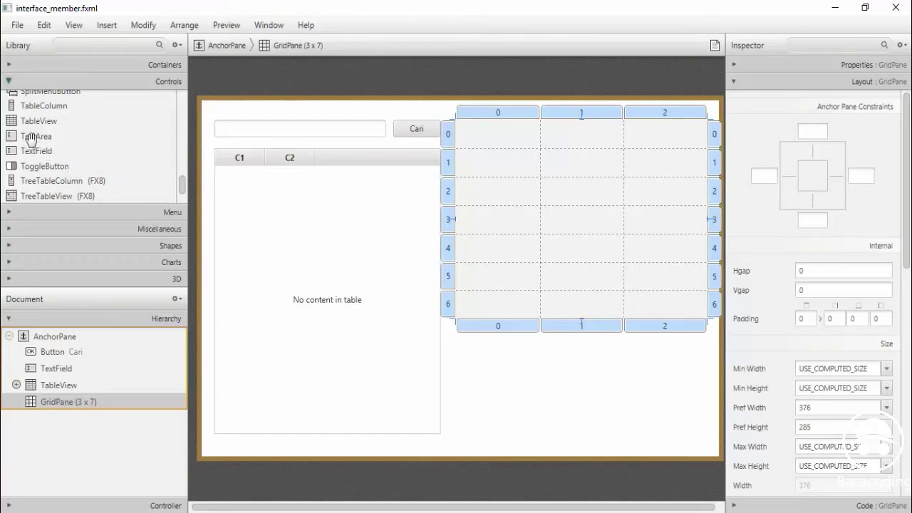
Drag Labels from the Controls library into the cells of the grid's first column
left_click_drag(182, 184, 179, 122)
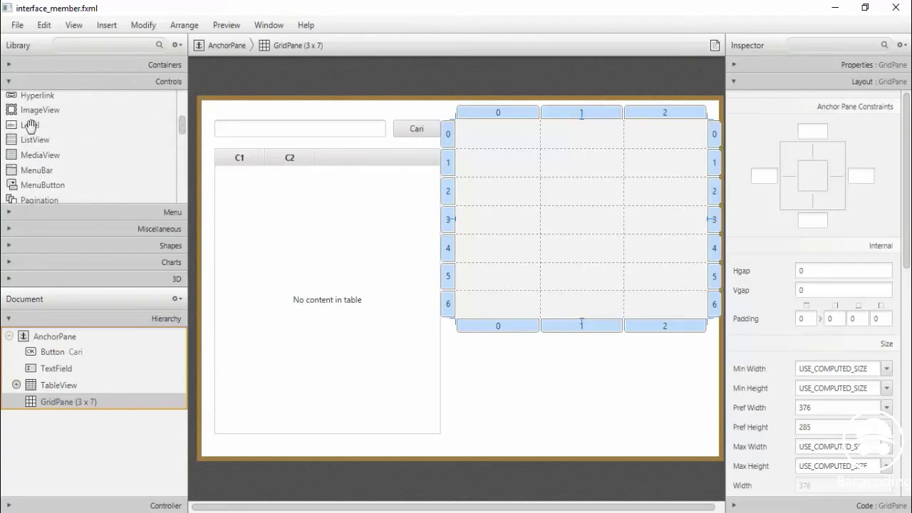
left_click_drag(32, 126, 493, 138)
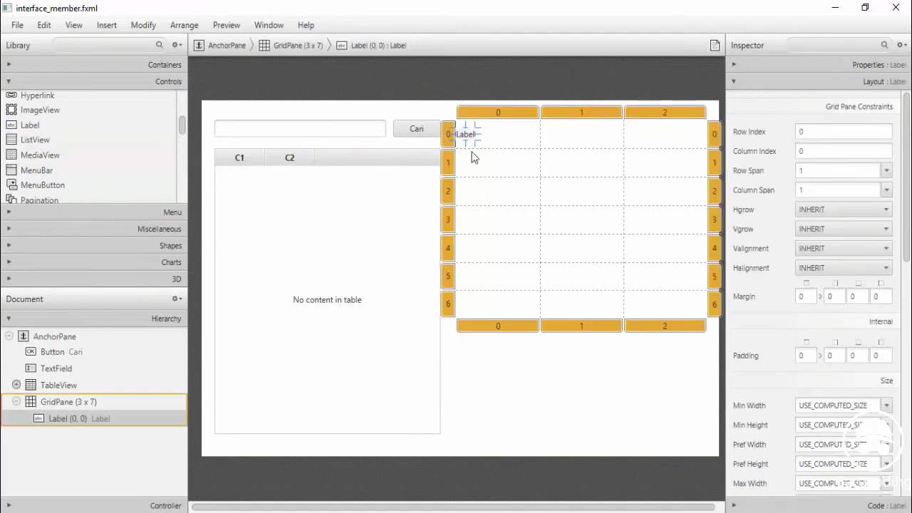
left_click_drag(32, 126, 479, 201)
left_click_drag(30, 126, 475, 292)
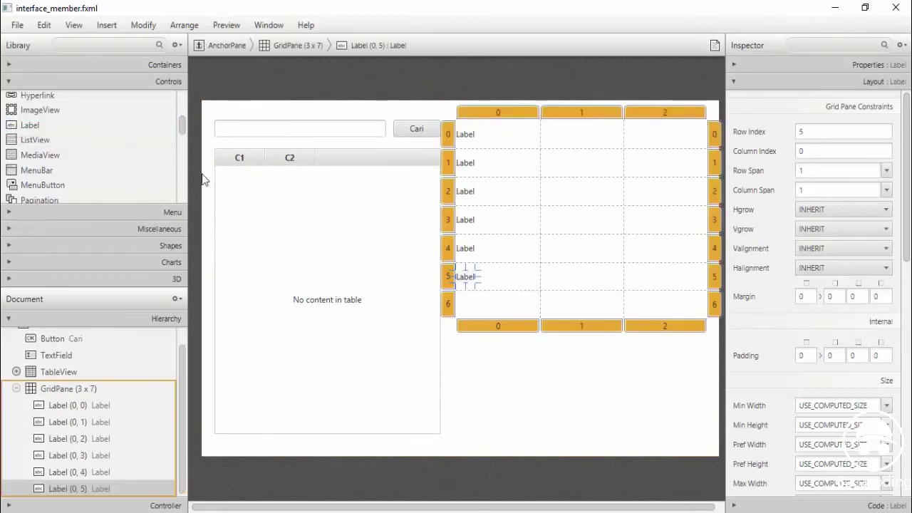
left_click_drag(30, 126, 476, 306)
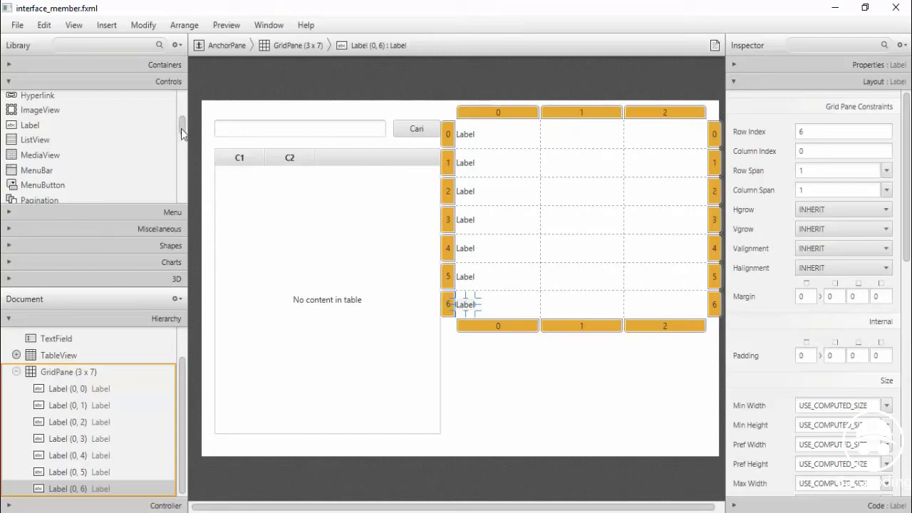
Place a TextField in the second column of the first row
scroll(182, 141, "down", 1)
left_click_drag(181, 140, 181, 194)
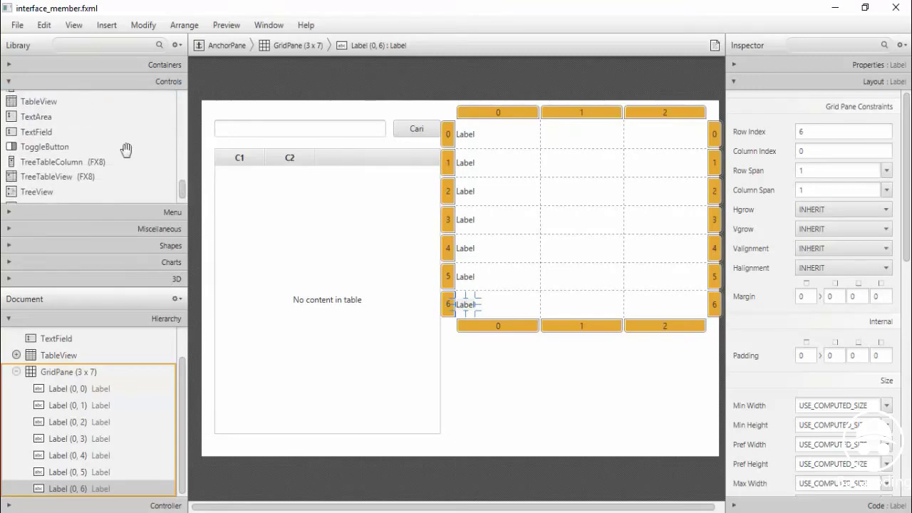
left_click_drag(43, 131, 563, 152)
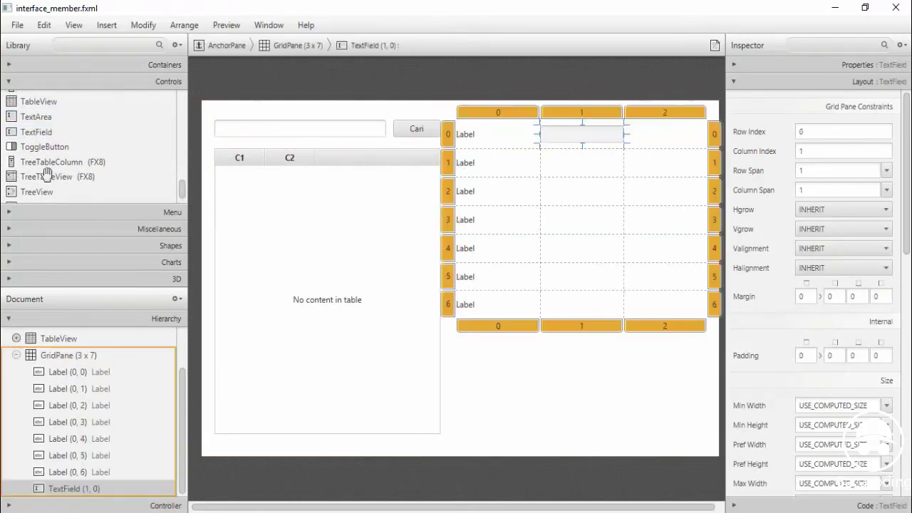
Drop another TextField into cell (1,1) and select the first-row label
left_click_drag(32, 132, 583, 163)
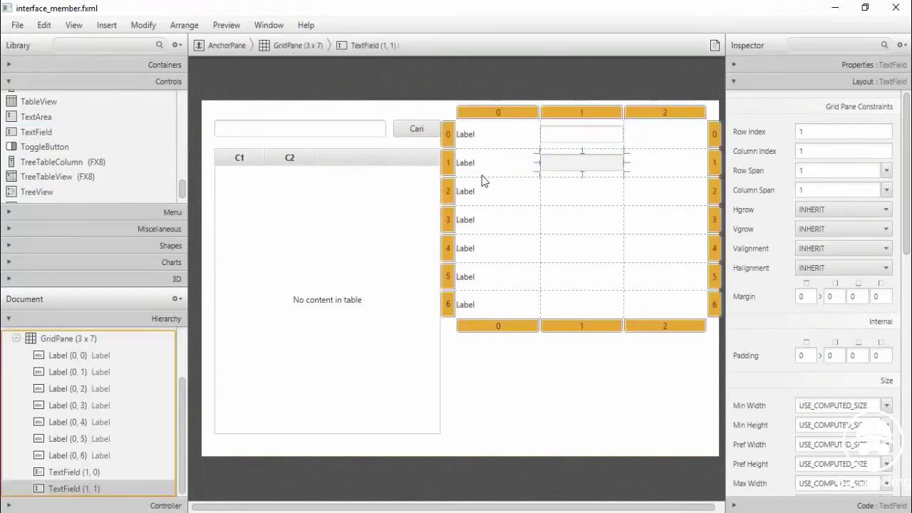
left_click(465, 134)
Rename the first three labels to Kode Member, Nama Member and Jenis Kelamin
double_click(464, 134)
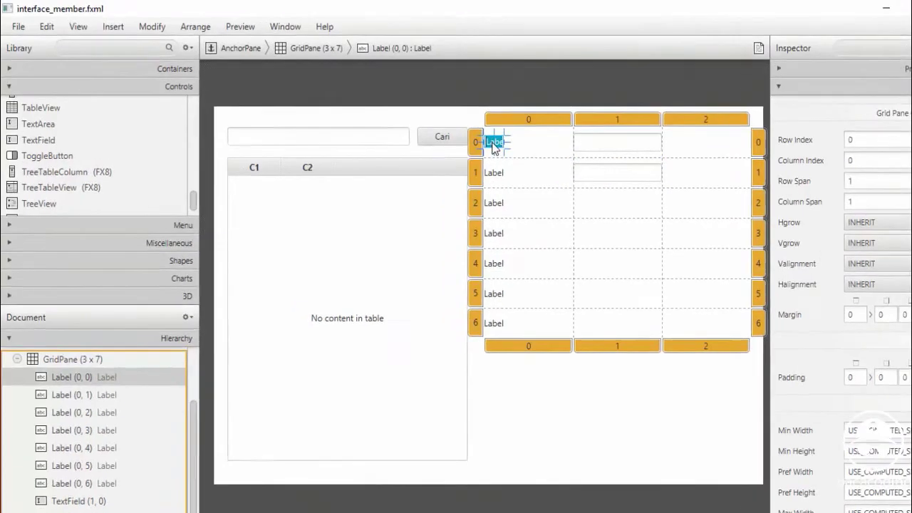
type("Kode")
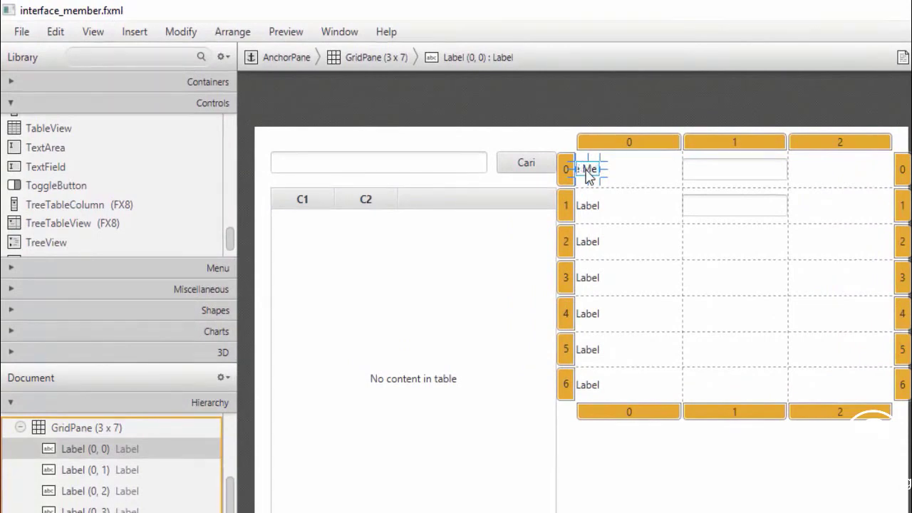
type(" Member")
double_click(581, 208)
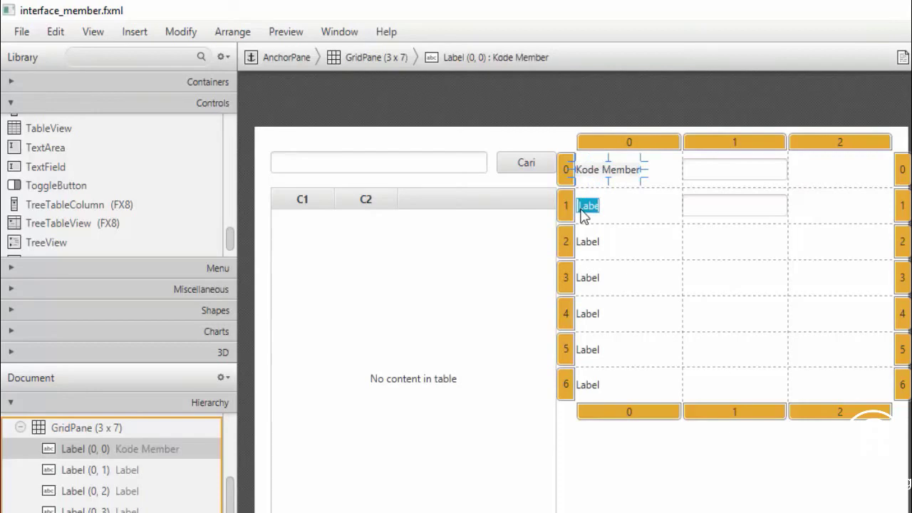
type("Nama Member")
key("Return")
double_click(583, 244)
type("Al")
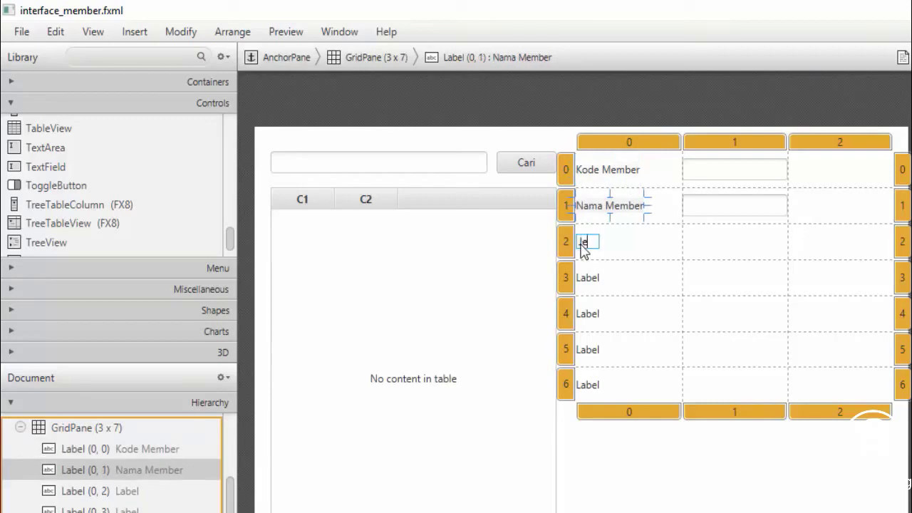
type("nis Kelamin")
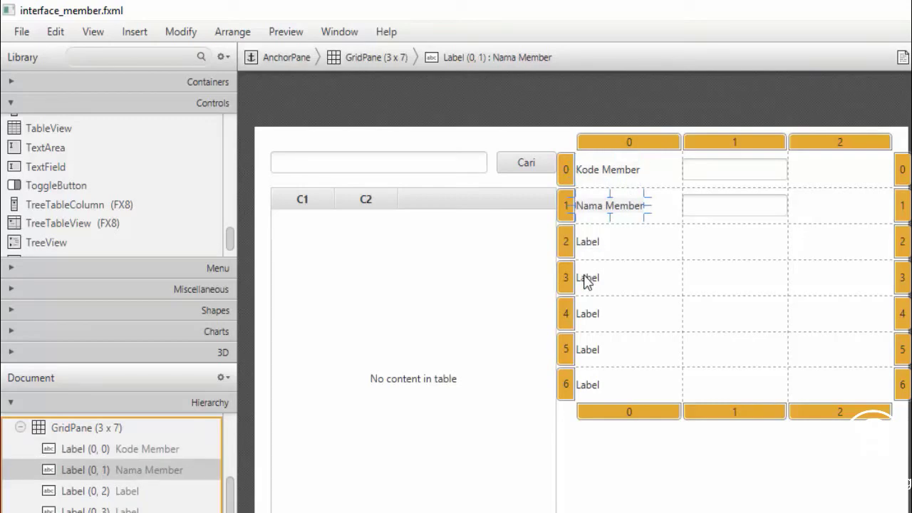
key("Return")
Rename the remaining labels to Agama, Alamat, Kontak and Tahun Gabungan
double_click(584, 278)
type("A")
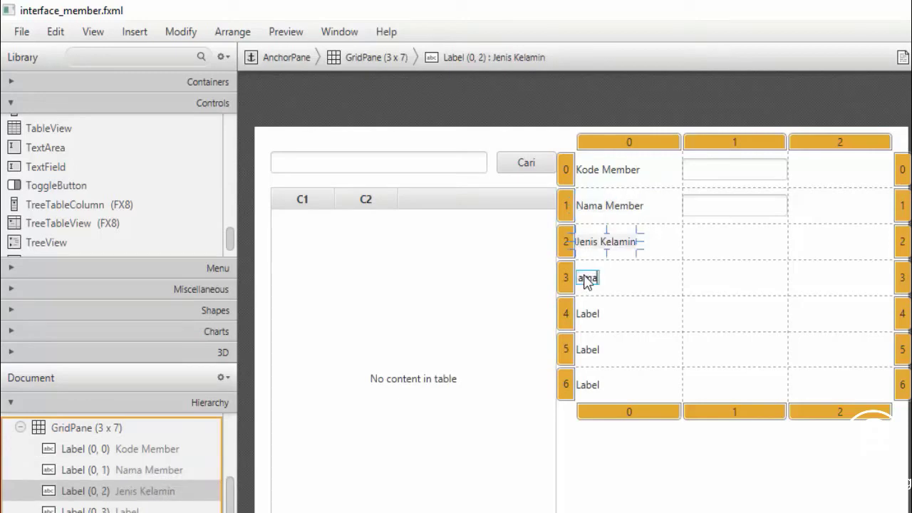
type("gama")
key("Return")
double_click(586, 319)
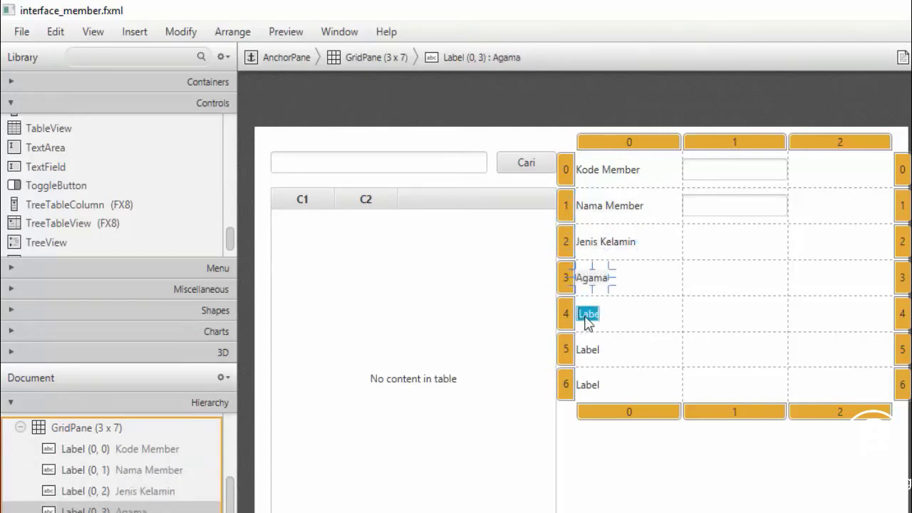
type("Alamat")
key("Return")
double_click(586, 352)
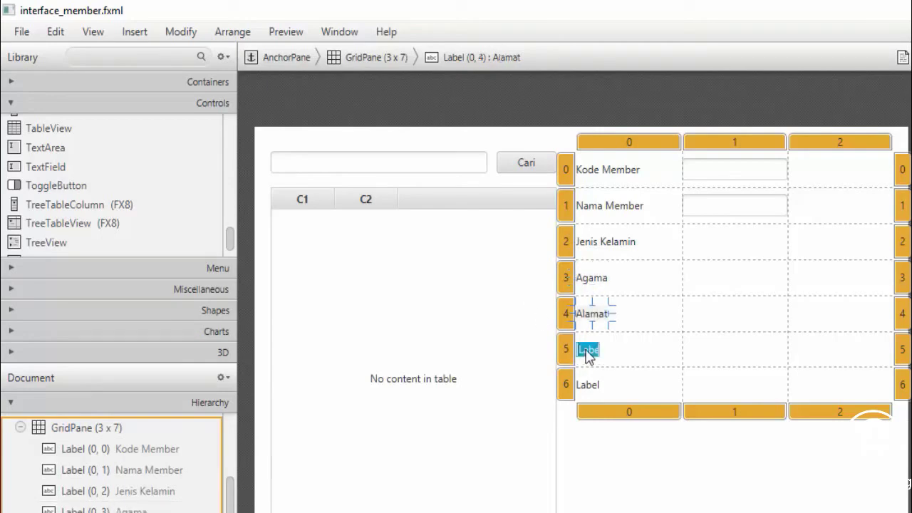
type("J")
key("Return")
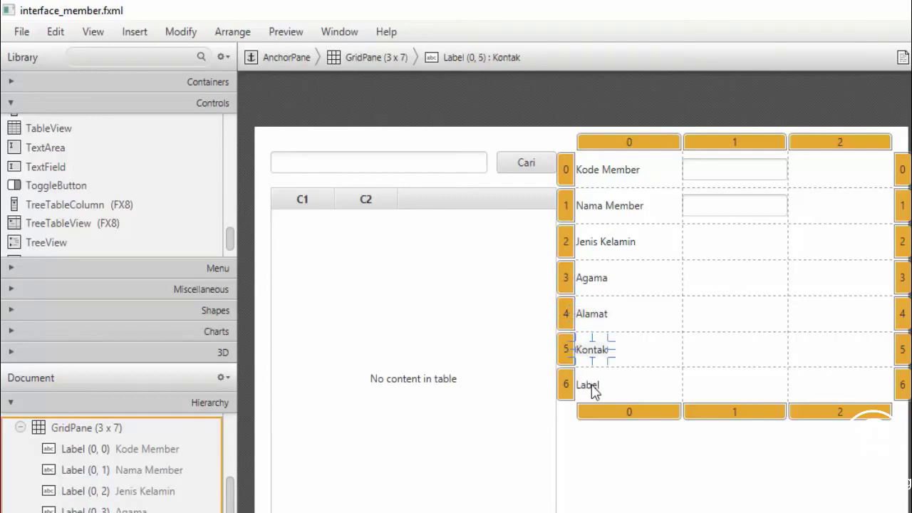
double_click(590, 386)
type("Tahu")
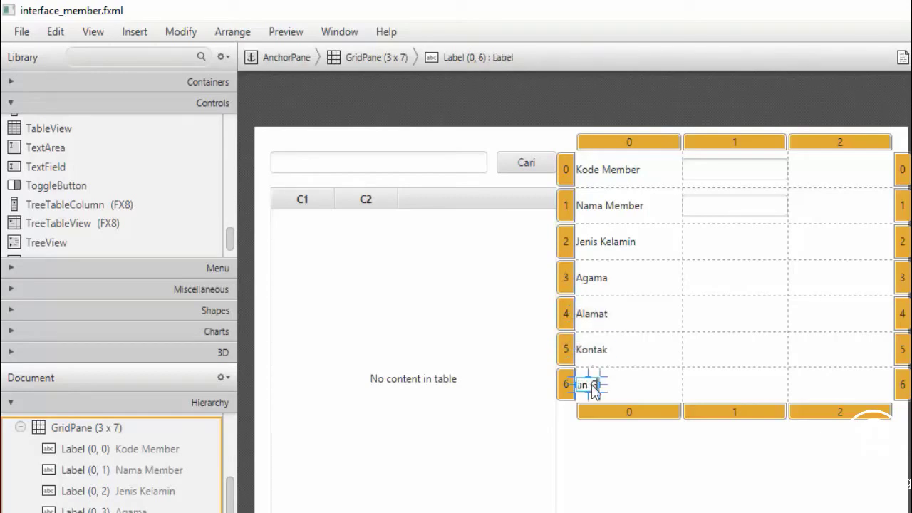
type("n Gabungan")
key("Return")
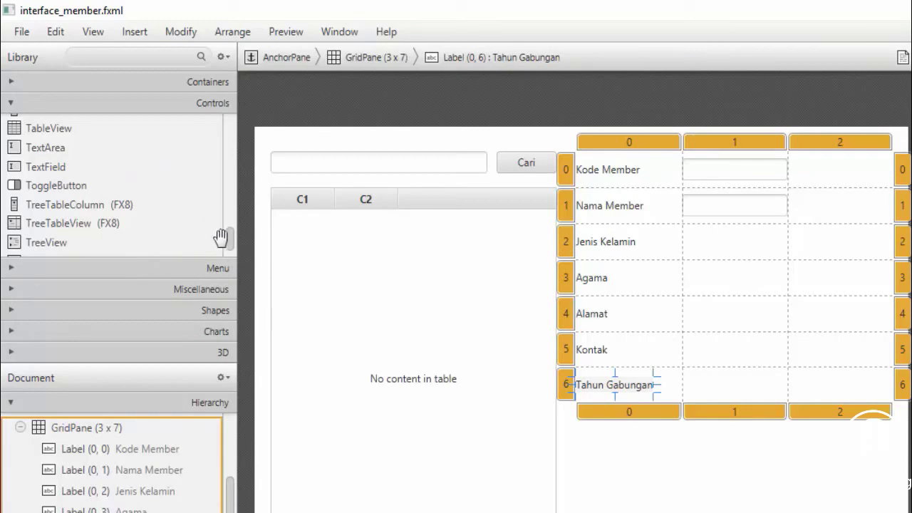
Drop RadioButtons into cells (1,2) and (2,2) and label them Perempuan and Laki-Laki
left_click_drag(230, 242, 229, 182)
left_click_drag(55, 209, 672, 249)
left_click_drag(43, 213, 841, 246)
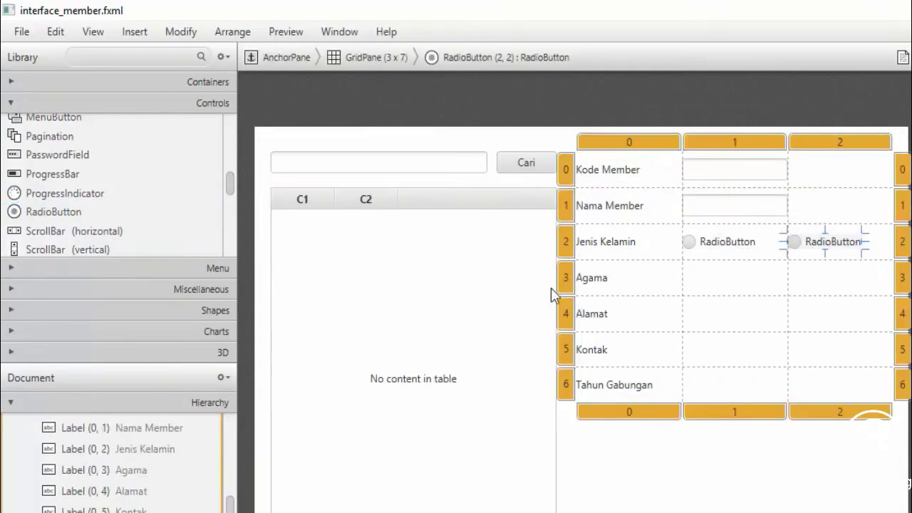
double_click(730, 242)
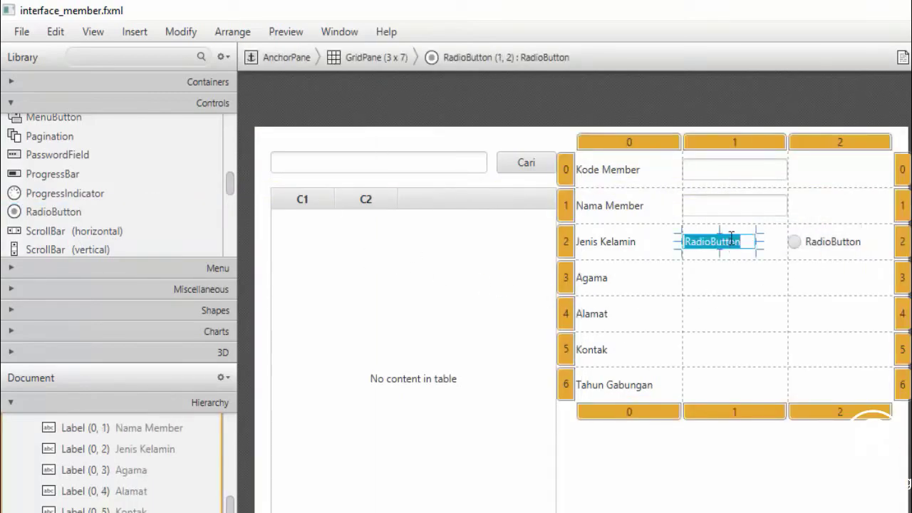
type("P")
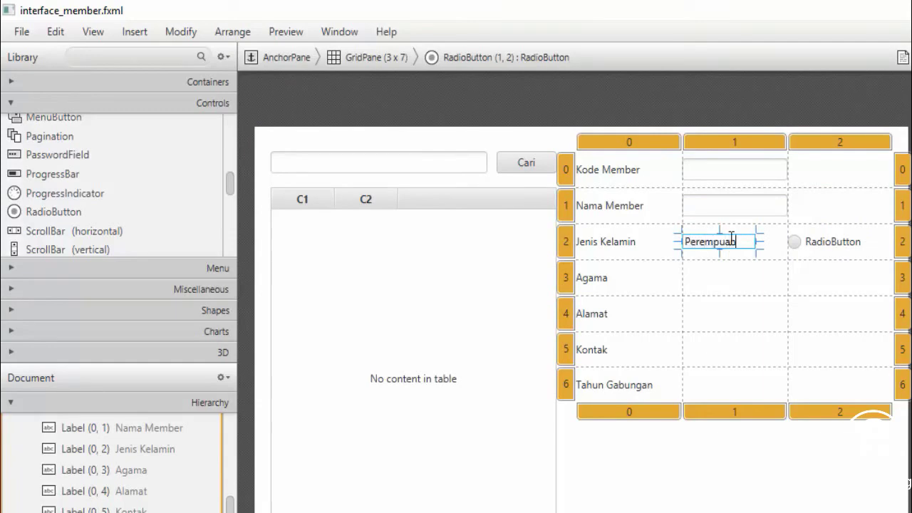
type("erempuan")
double_click(831, 246)
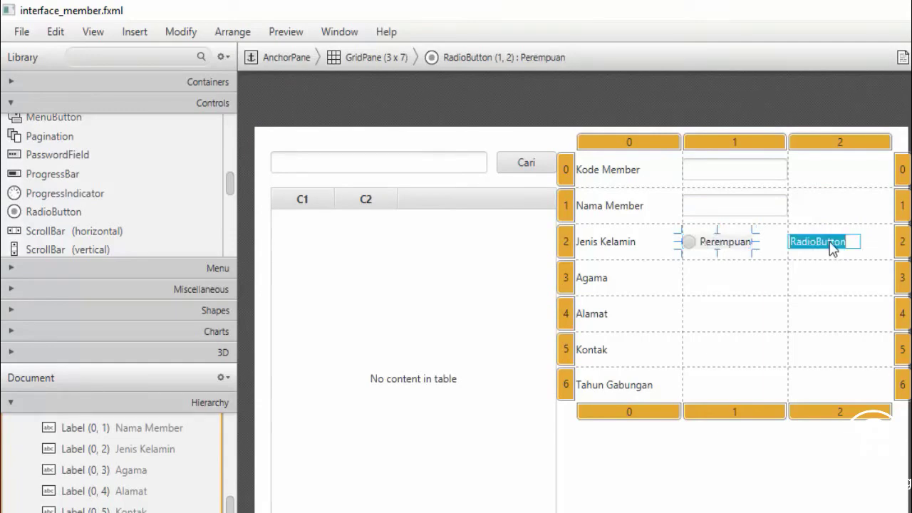
type("Laki-L")
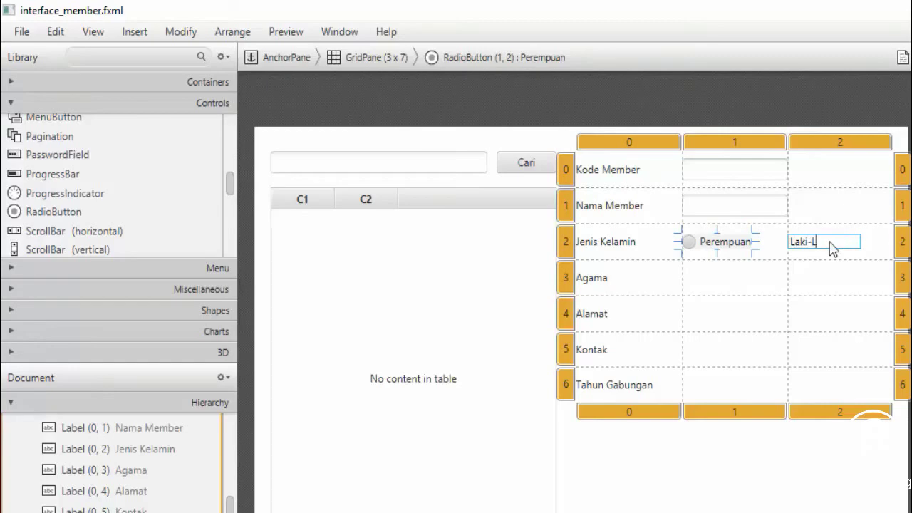
type("aki")
key("Return")
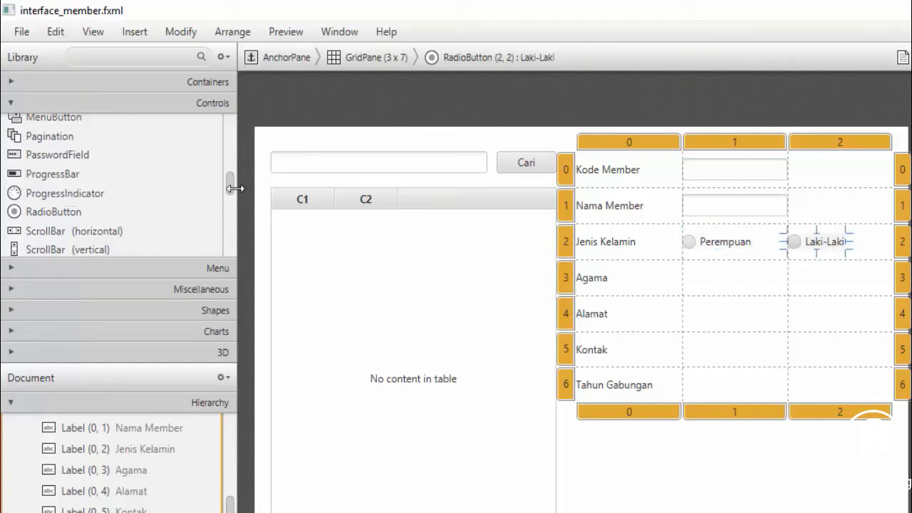
Place a ComboBox in the Agama row and a TextArea in the Alamat row
left_click_drag(230, 186, 228, 136)
left_click_drag(80, 177, 733, 282)
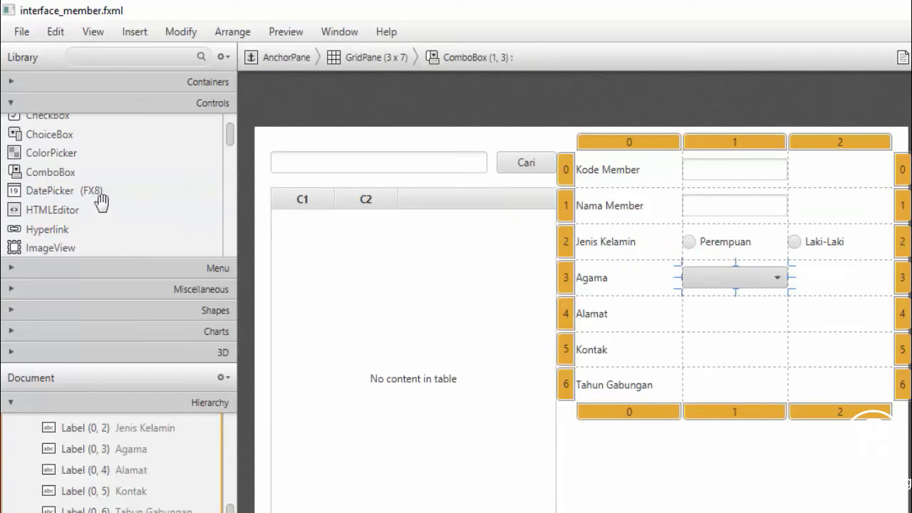
left_click_drag(232, 160, 234, 234)
left_click_drag(61, 229, 716, 320)
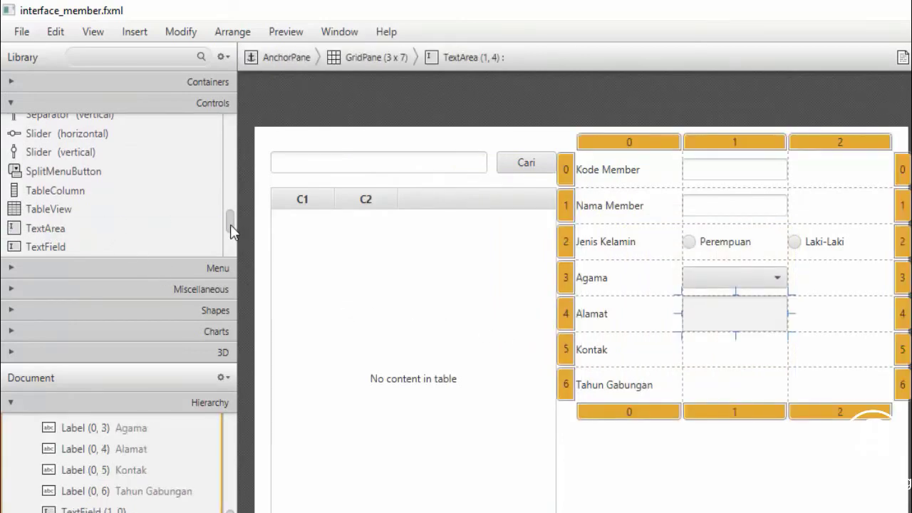
Add TextFields to the Kontak and Tahun Gabungan rows and a Button below the grid
left_click_drag(230, 225, 228, 250)
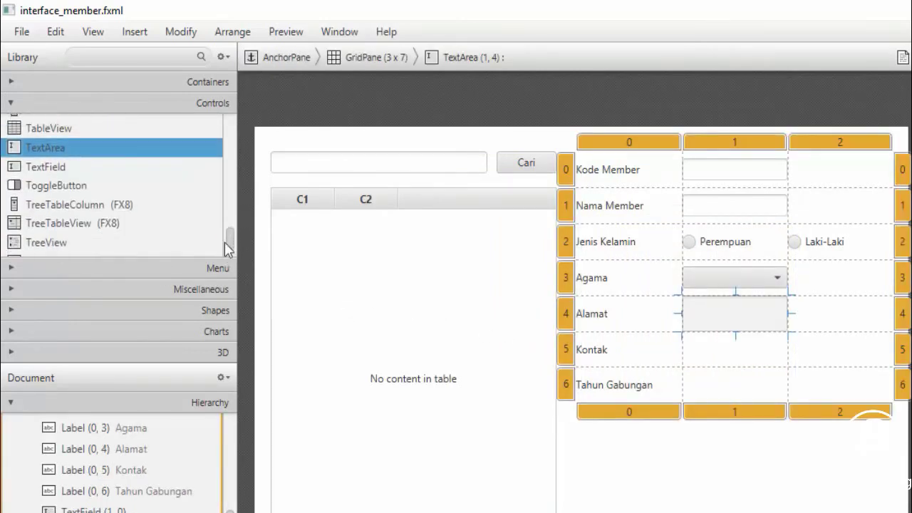
left_click_drag(34, 168, 716, 356)
left_click_drag(61, 169, 740, 386)
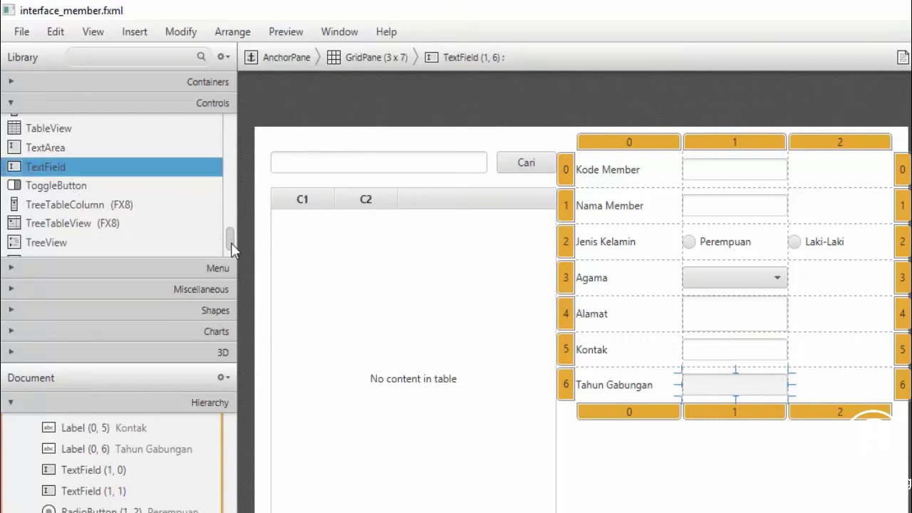
left_click_drag(231, 243, 230, 128)
left_click_drag(32, 123, 702, 431)
Add the remaining buttons and label the three buttons Simpan, Ubah and Reset
left_click_drag(38, 122, 869, 433)
double_click(706, 431)
key("BackSpace")
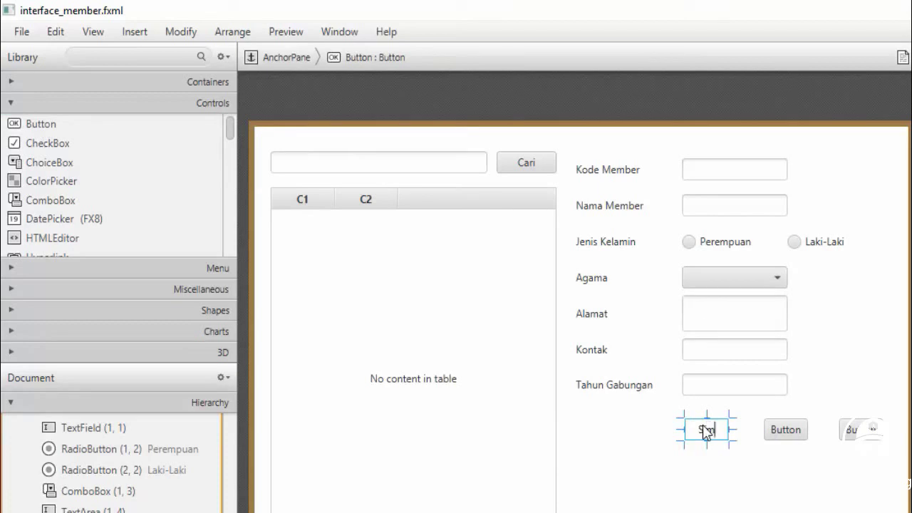
type("Simpan")
key("Return")
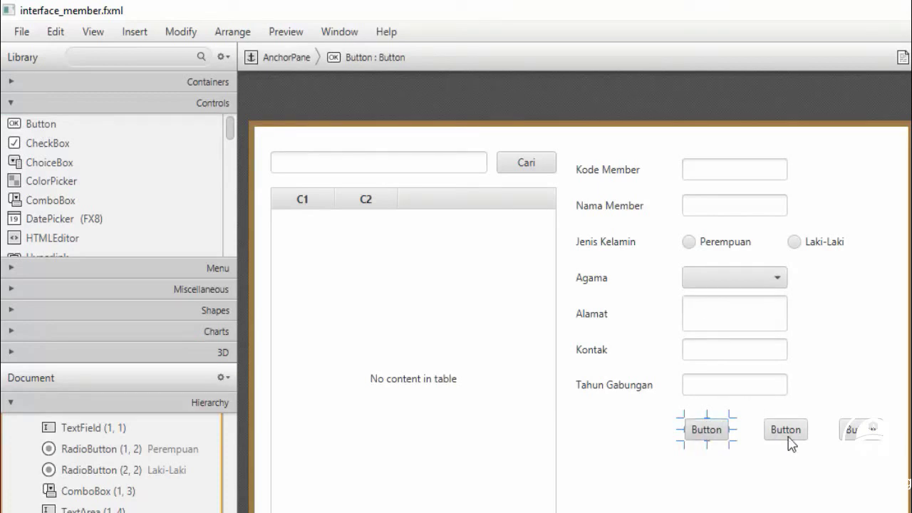
double_click(789, 432)
type("Ubah")
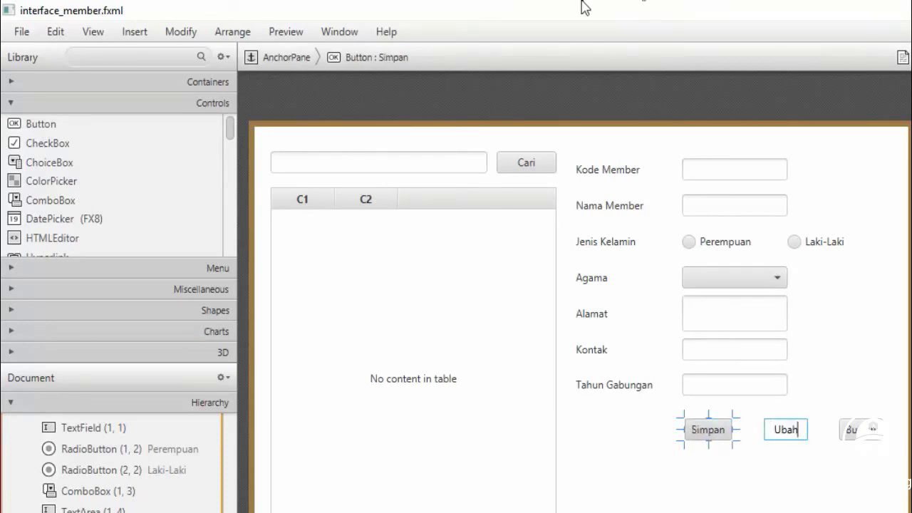
double_click(852, 429)
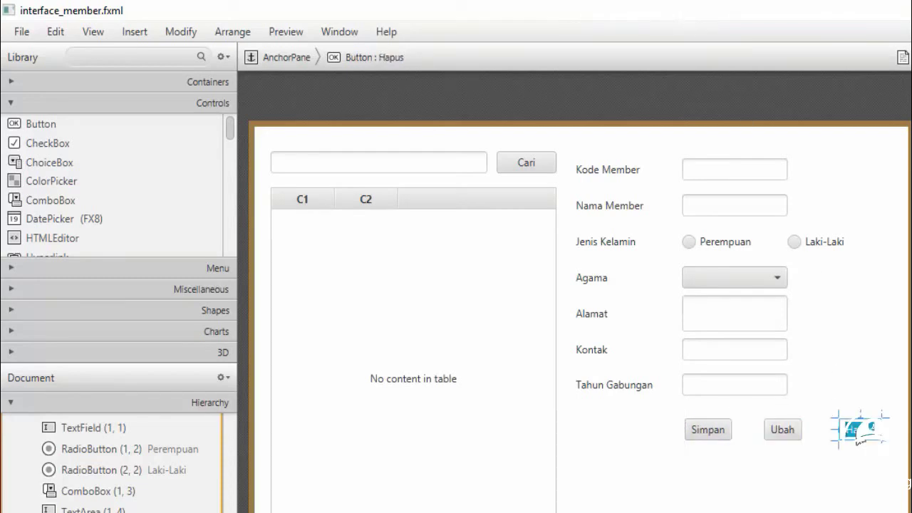
key("BackSpace")
type("Reset")
key("Return")
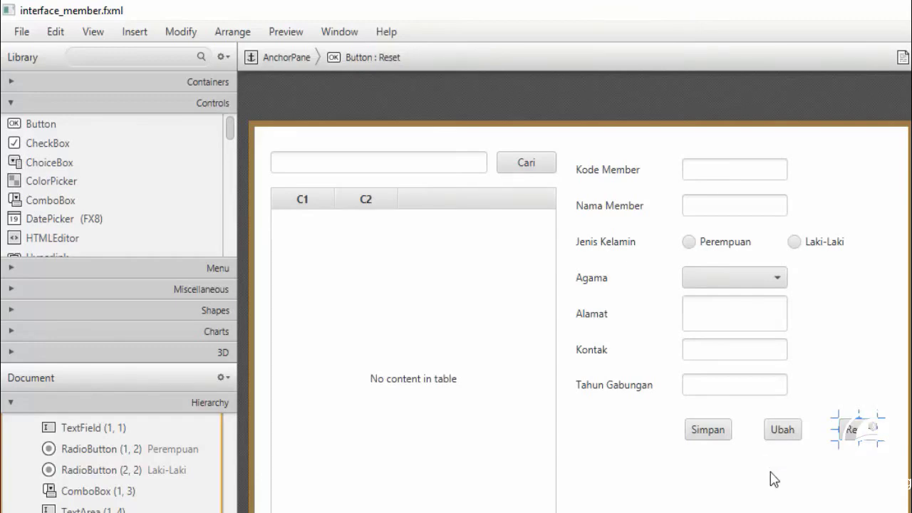
left_click(772, 491)
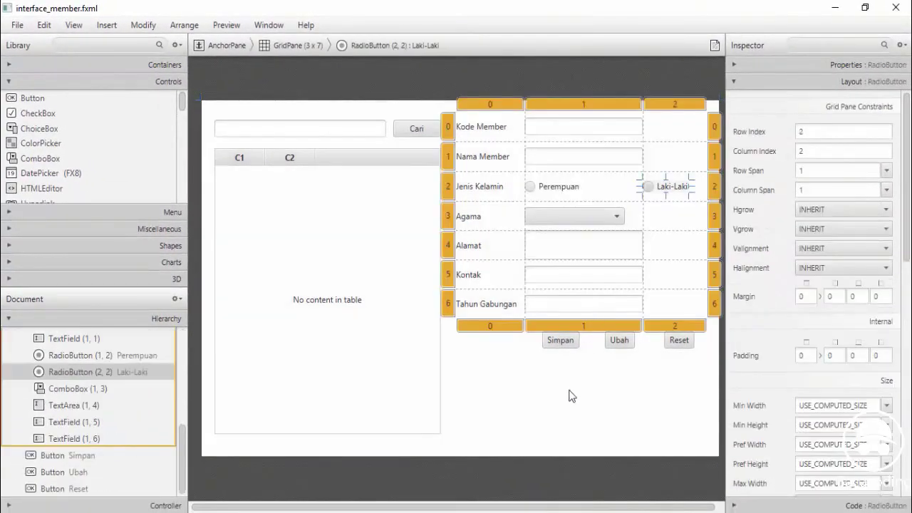
Select the root AnchorPane and save interface_member.fxml via File > Save
left_click(617, 427)
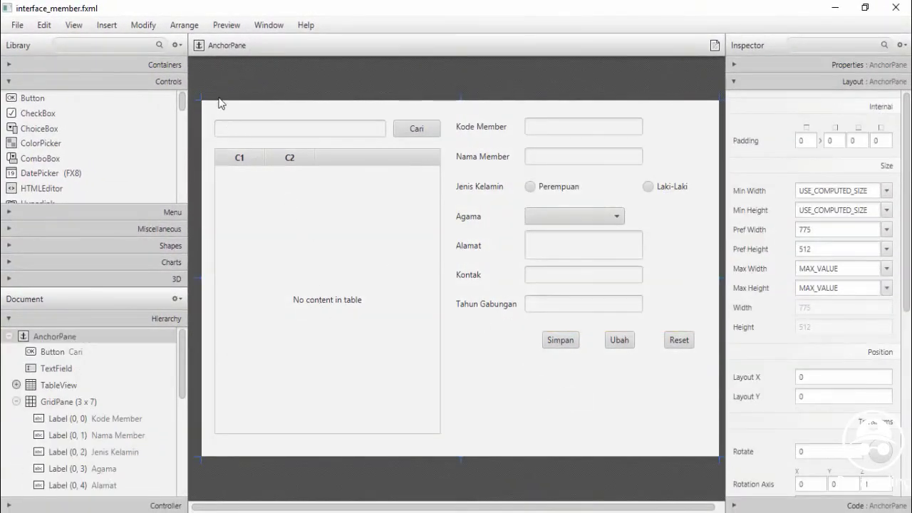
left_click(17, 25)
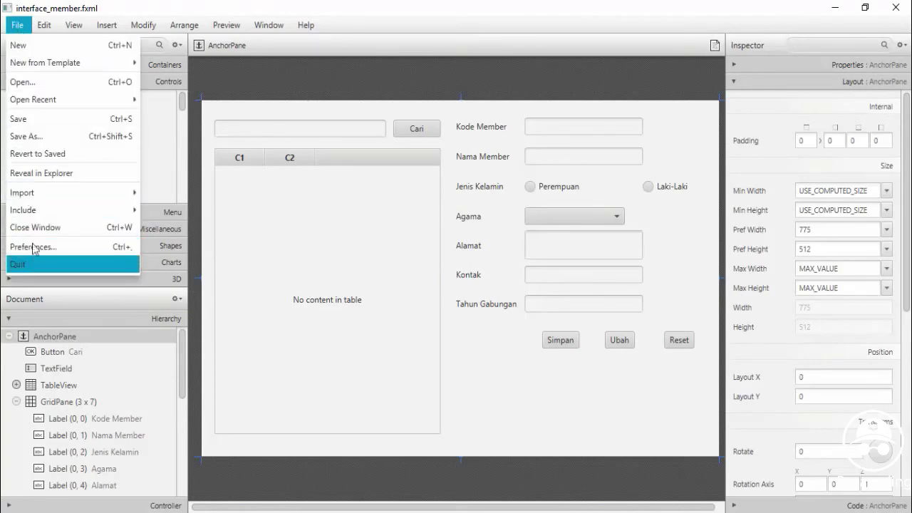
left_click(33, 125)
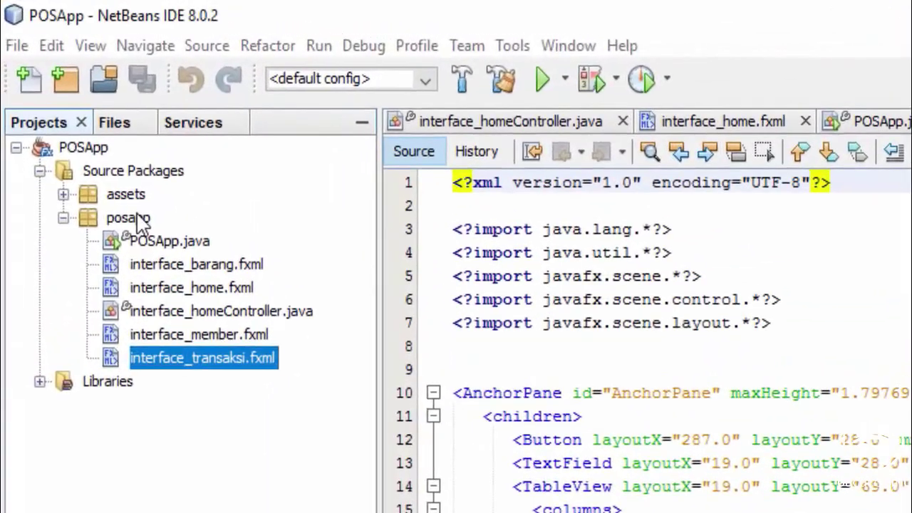
Create an empty FXML file named interface_pegawai in the posapp package
right_click(111, 178)
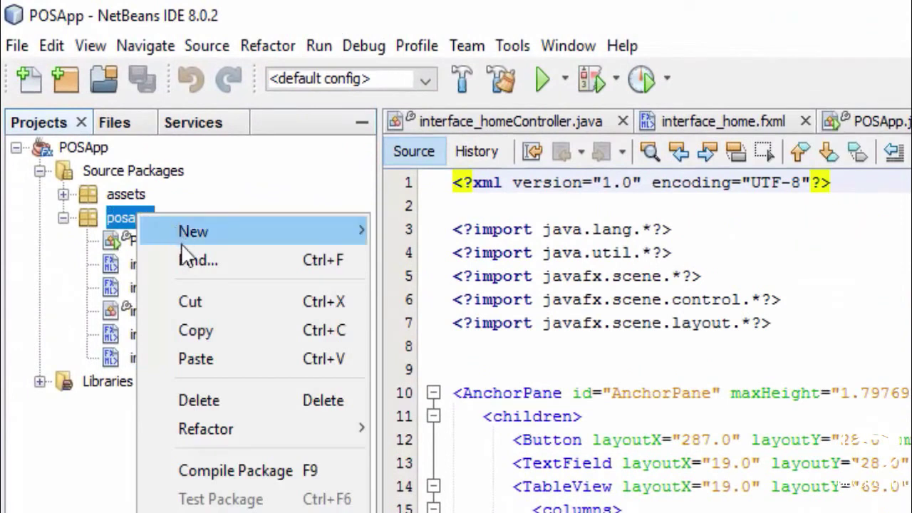
mouse_move(240, 232)
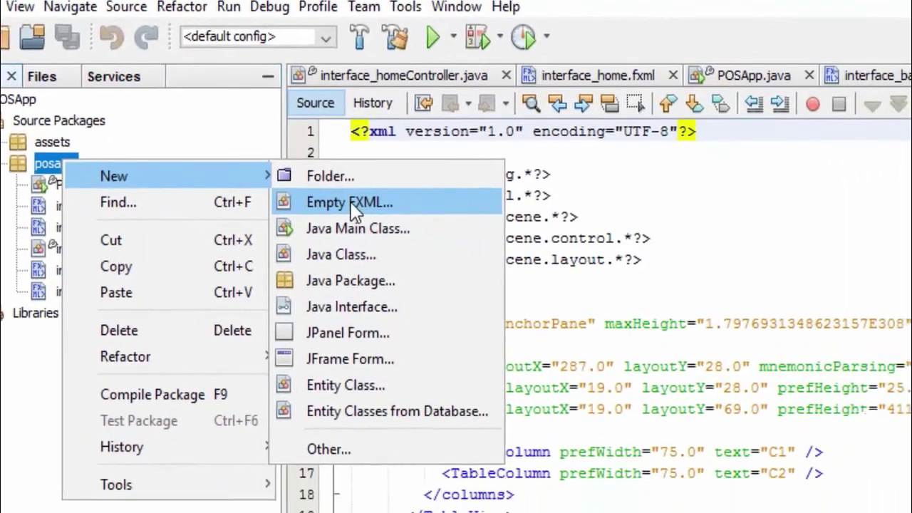
left_click(452, 259)
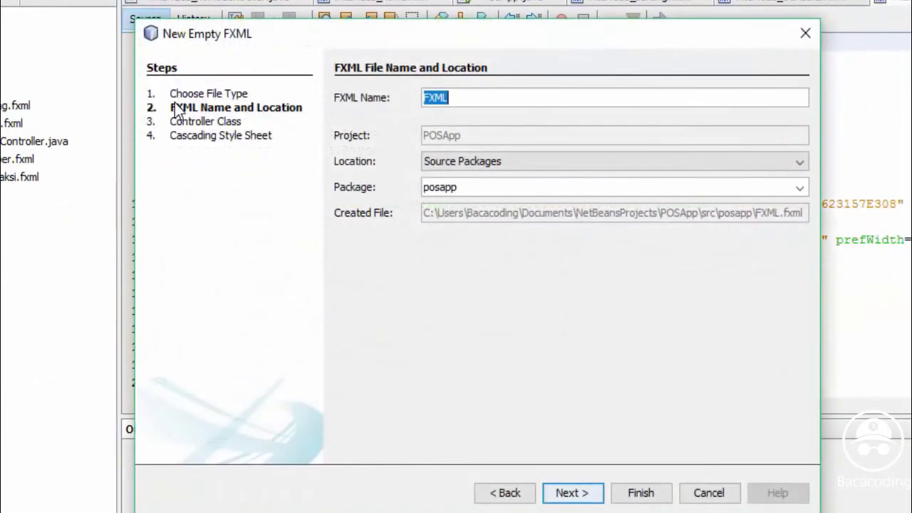
type("in")
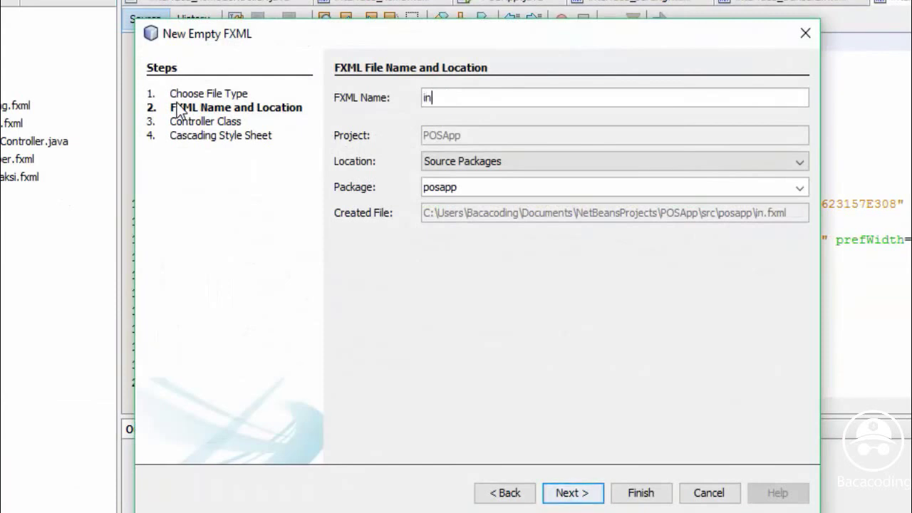
type("terface")
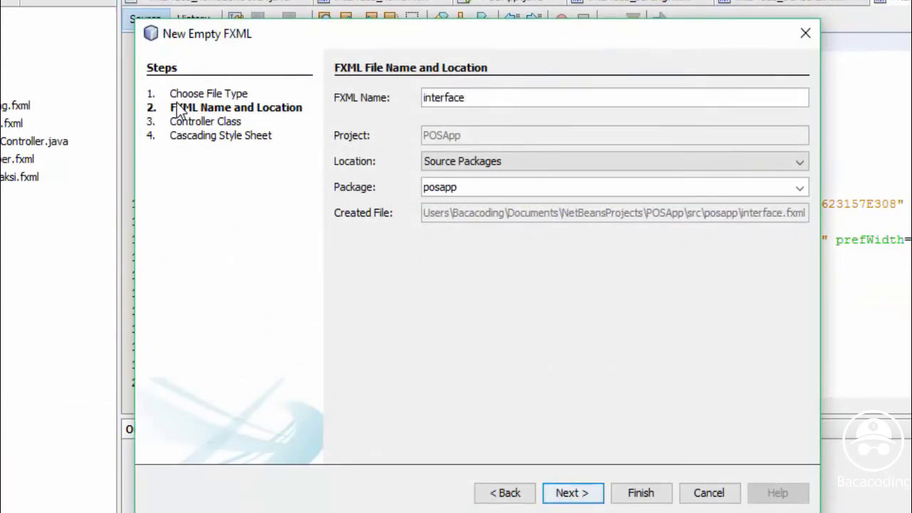
type("_")
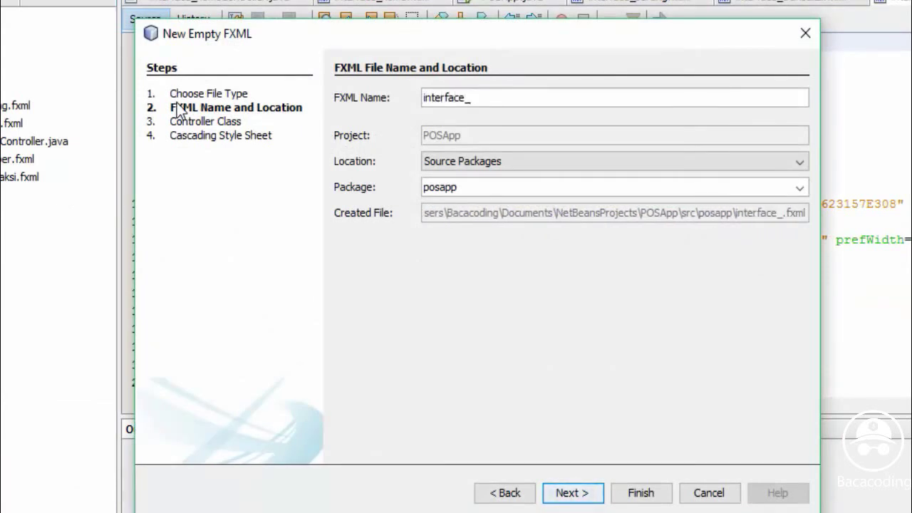
type("pegawa")
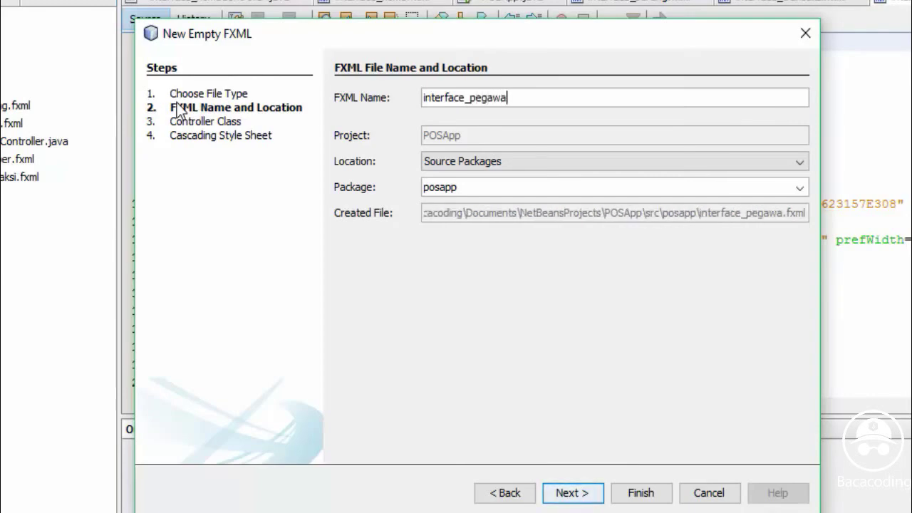
type("i")
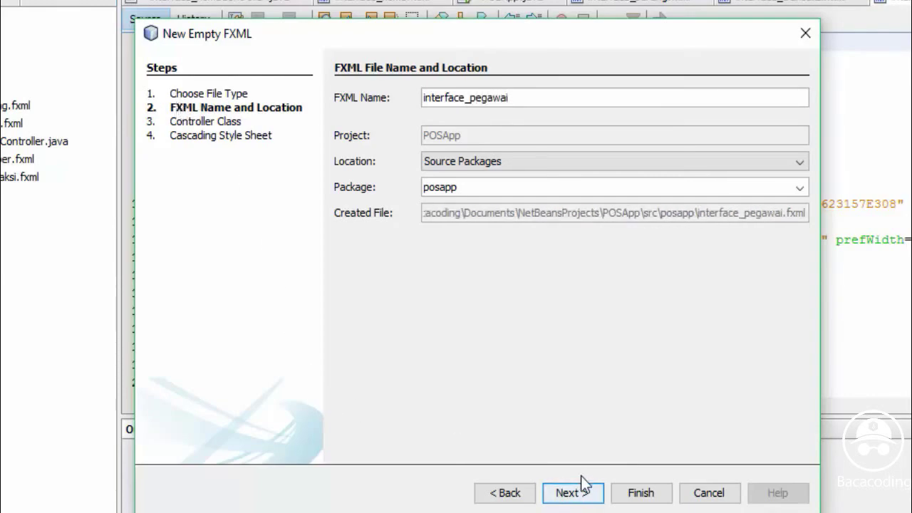
left_click(642, 493)
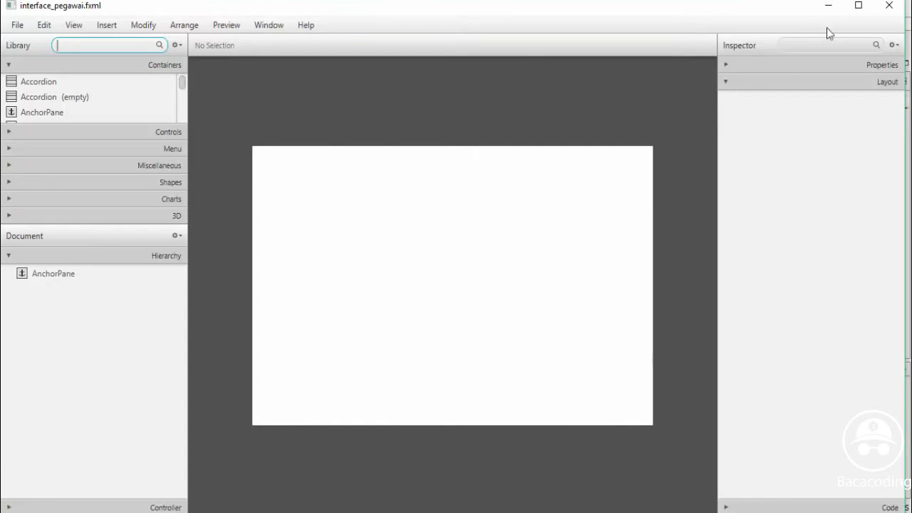
Maximize the window and size the root AnchorPane 775 by 512 with MAX_VALUE max width and height
left_click(859, 6)
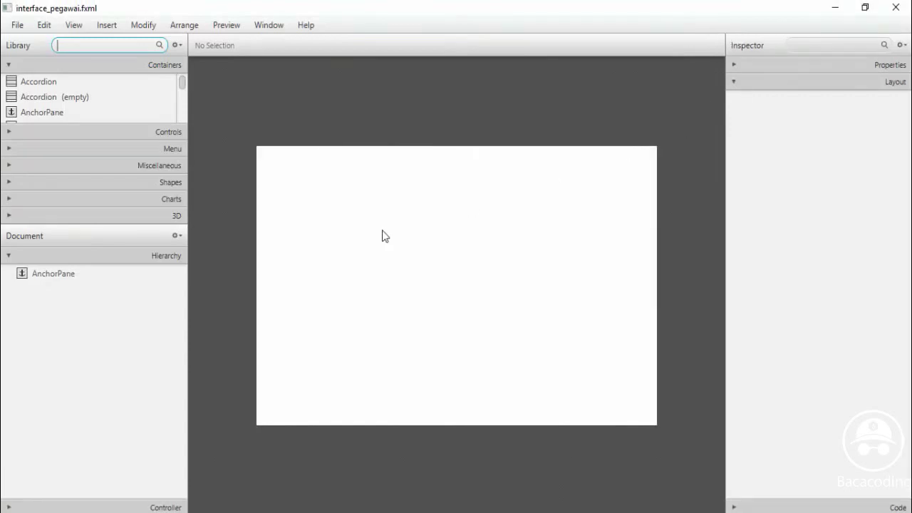
left_click(44, 277)
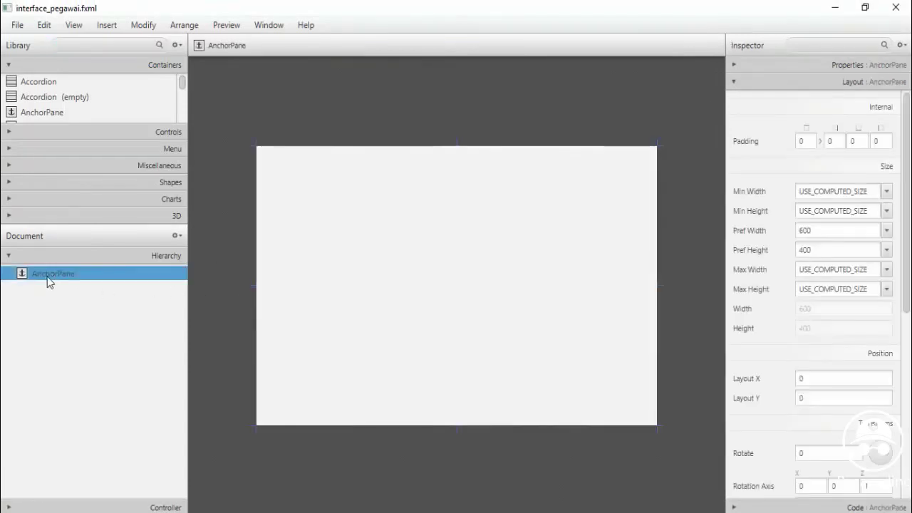
left_click(887, 231)
left_click(835, 231)
left_click_drag(834, 230, 789, 230)
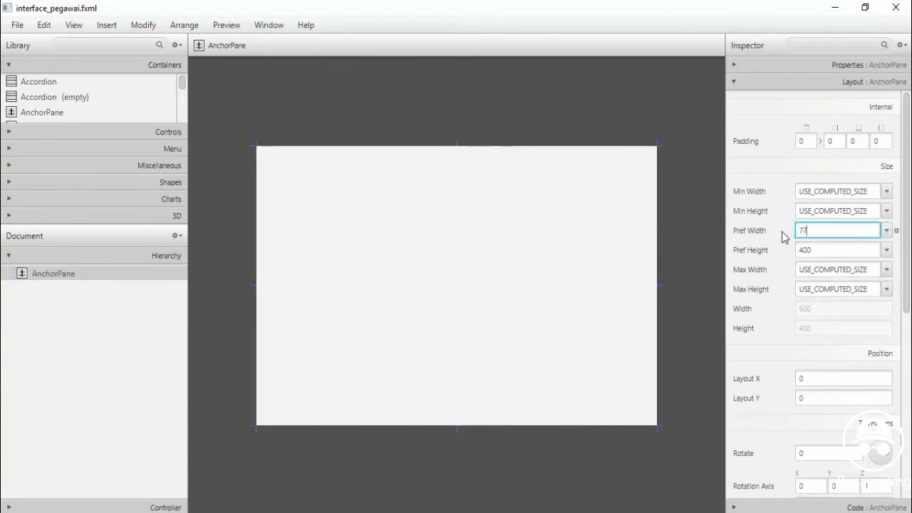
type("775")
left_click(820, 248)
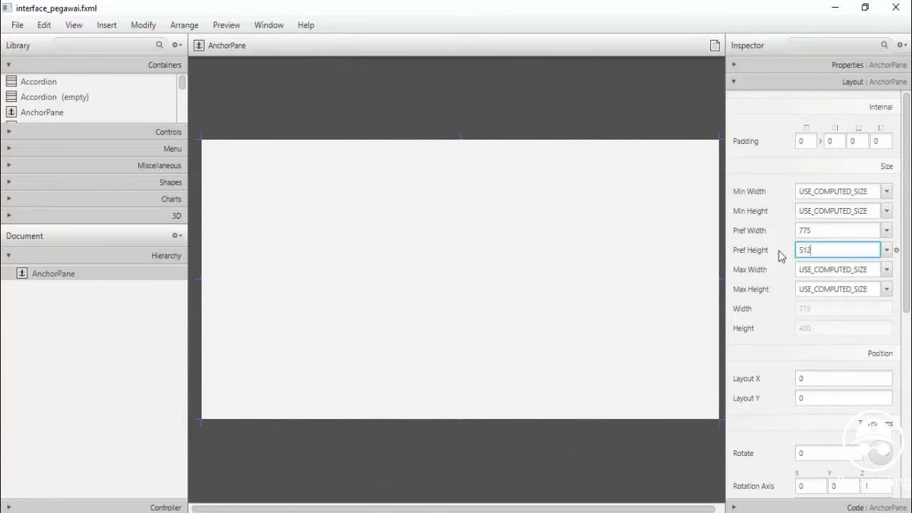
left_click(888, 270)
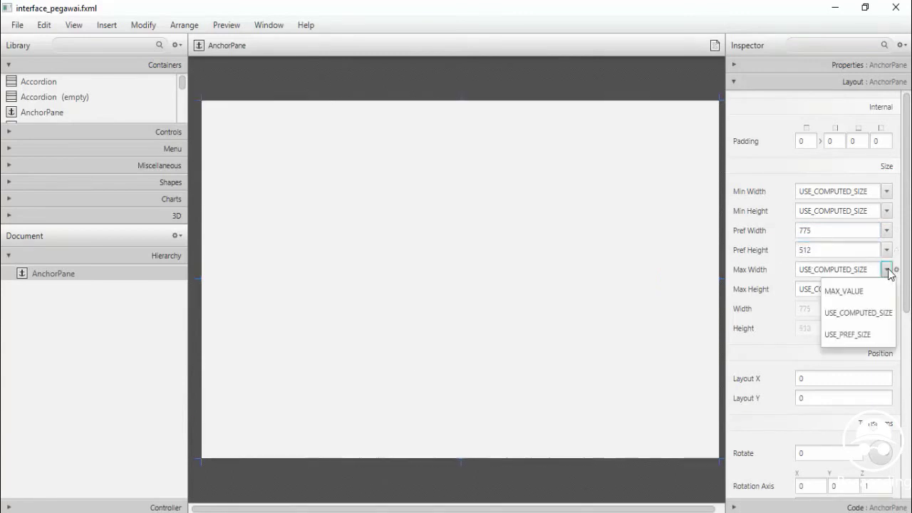
left_click(857, 290)
left_click(888, 290)
left_click(844, 310)
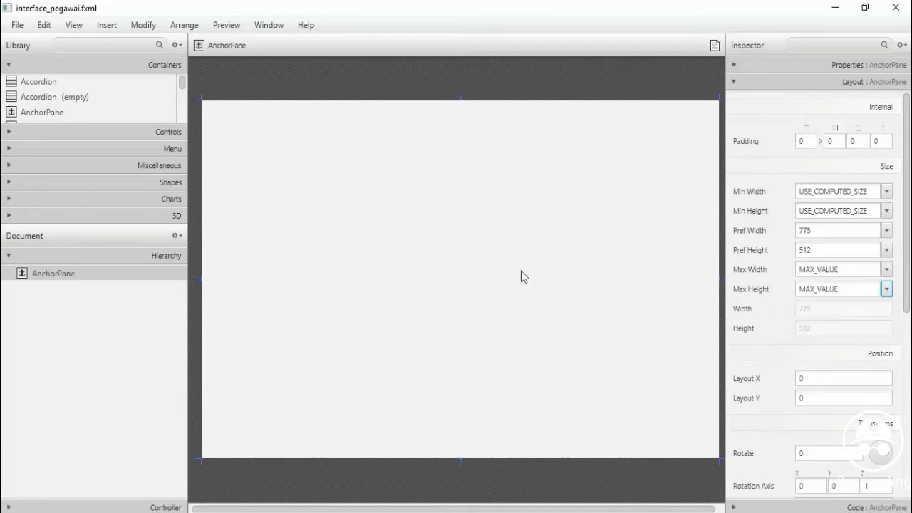
left_click(182, 85)
left_click(152, 133)
Add a Button and TextField at the top and a TableView enlarged below them
left_click_drag(36, 100, 401, 132)
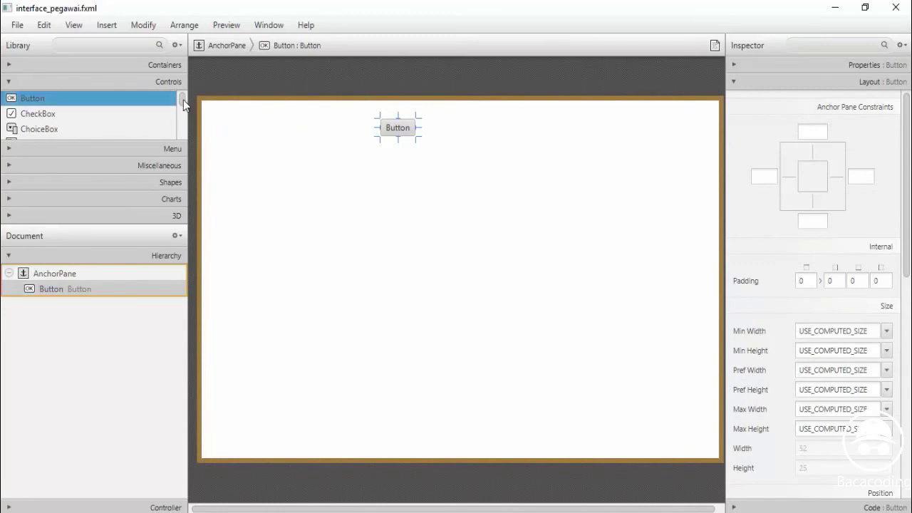
left_click_drag(186, 102, 185, 127)
left_click_drag(81, 244, 80, 286)
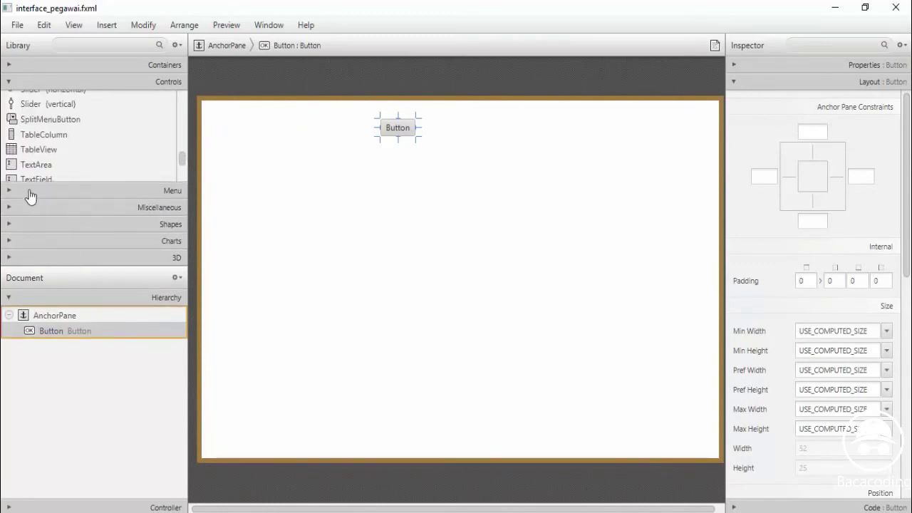
left_click(36, 181)
left_click_drag(35, 182, 382, 127)
left_click(391, 131)
left_click(368, 133)
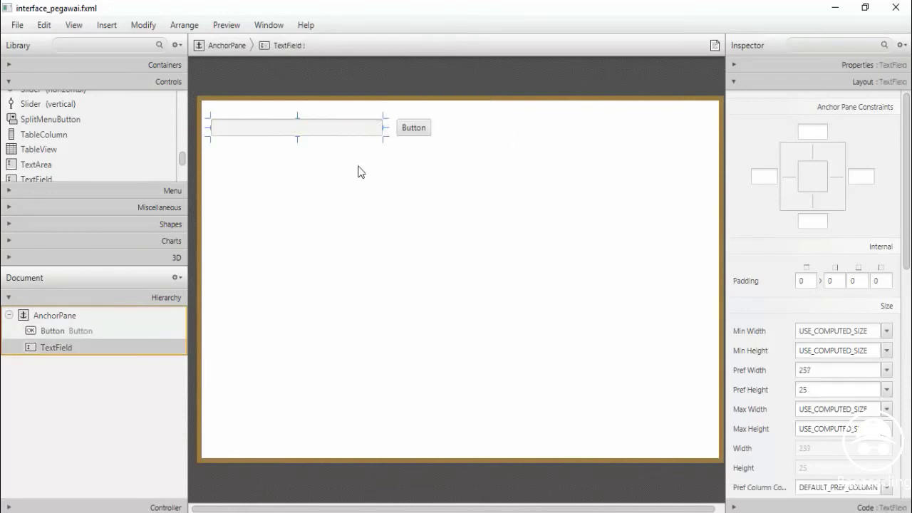
left_click(262, 171)
left_click_drag(37, 149, 347, 267)
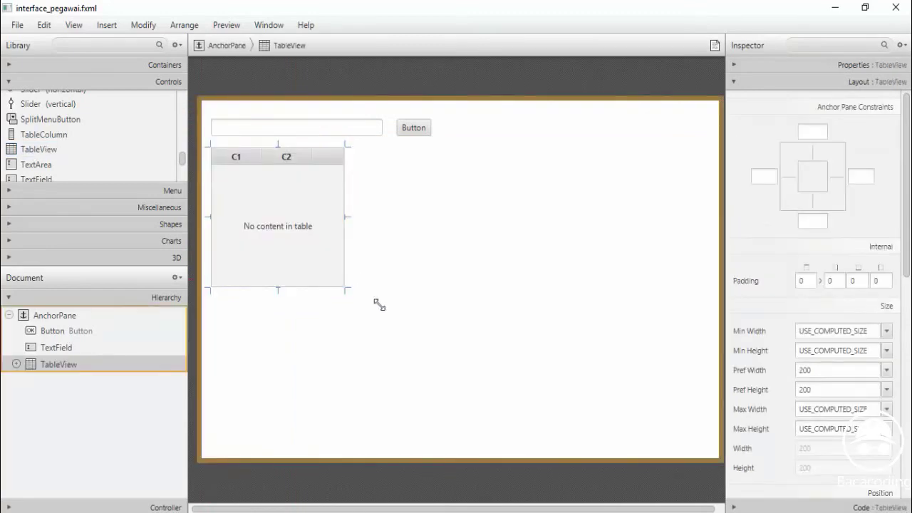
left_click_drag(379, 304, 449, 441)
Rename the button 'Cari' beside the text field and widen both controls
left_click_drag(415, 137, 426, 131)
double_click(430, 135)
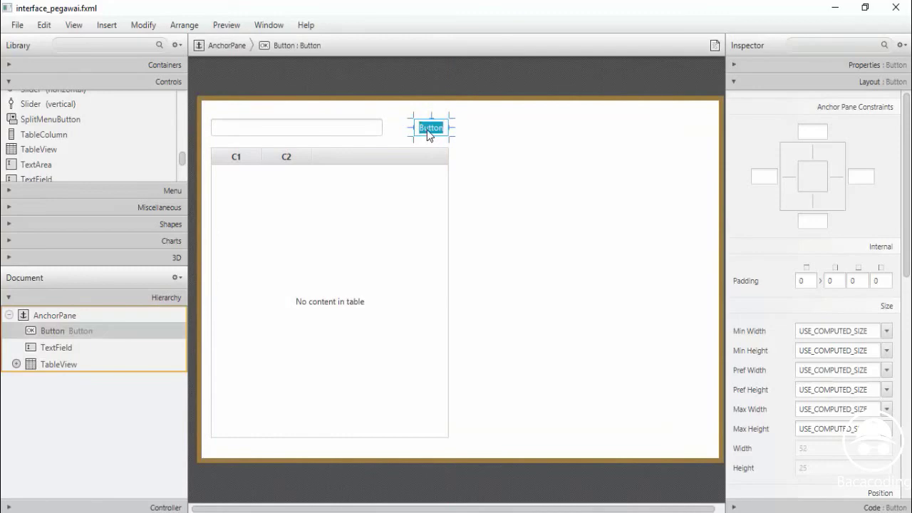
type("cari")
key("Return")
left_click(370, 133)
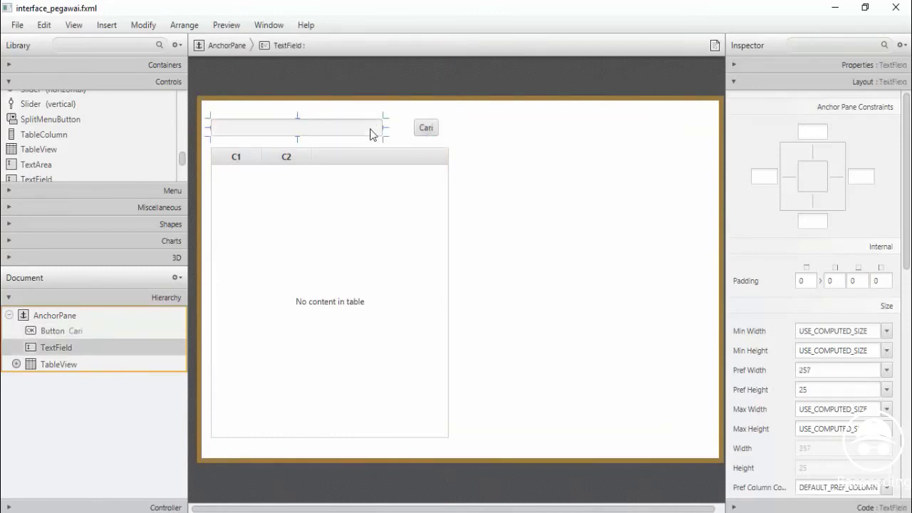
left_click_drag(383, 127, 408, 126)
left_click(427, 135)
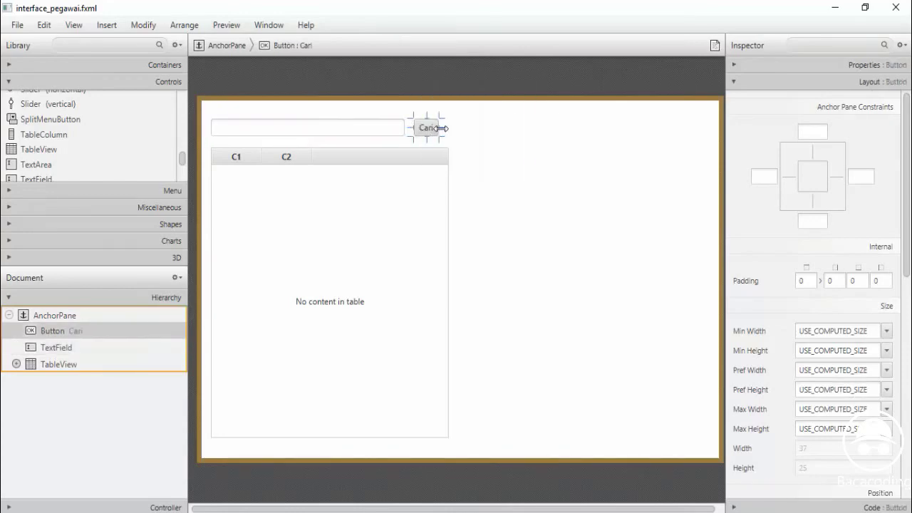
left_click_drag(438, 129, 452, 128)
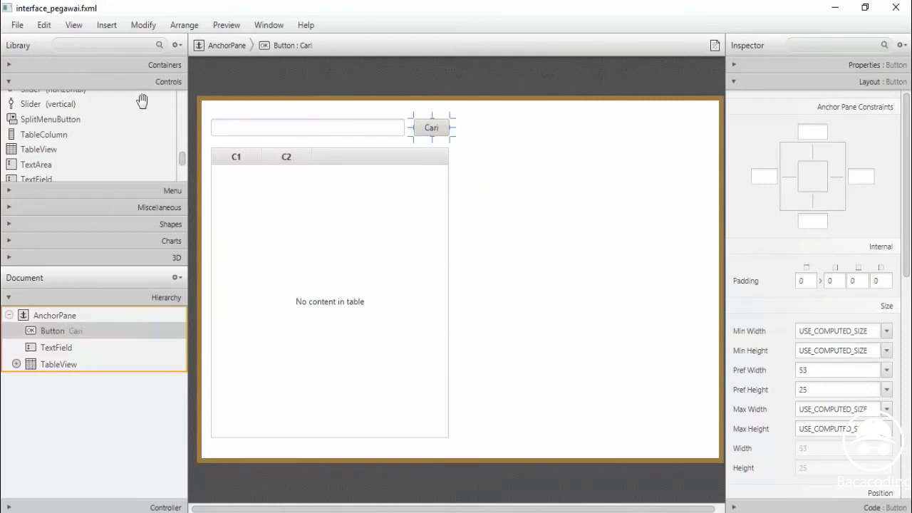
left_click(93, 69)
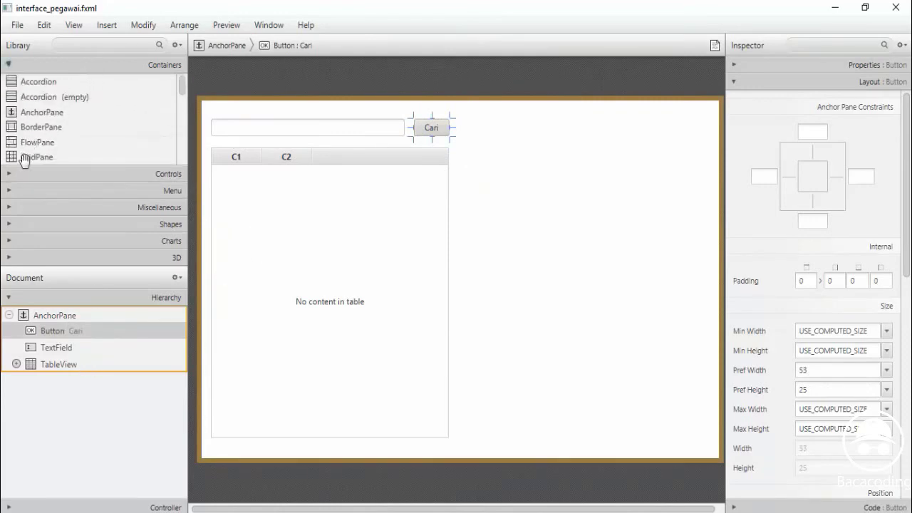
Add a GridPane to the form and give it a third column
left_click(30, 157)
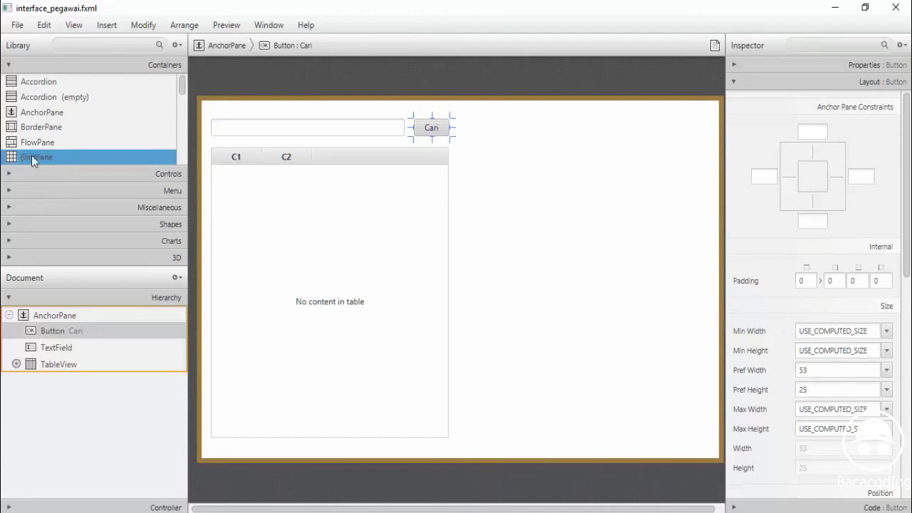
left_click_drag(31, 156, 84, 385)
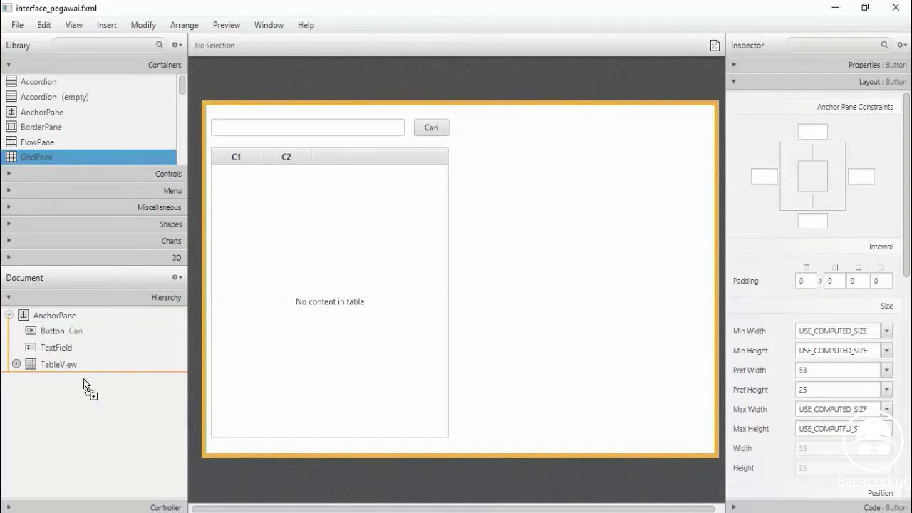
left_click_drag(84, 385, 85, 383)
left_click(213, 93)
right_click(219, 93)
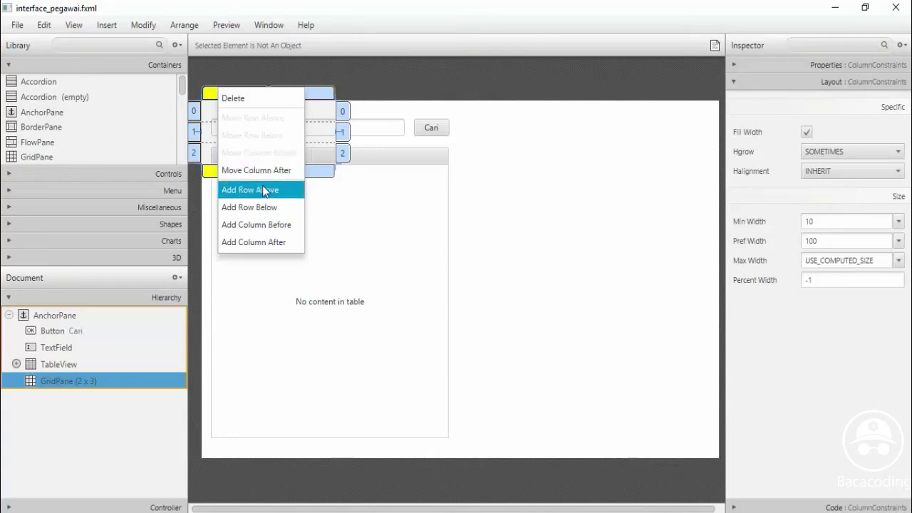
left_click(268, 241)
Add rows above and below existing ones until the grid has nine rows
left_click(410, 112)
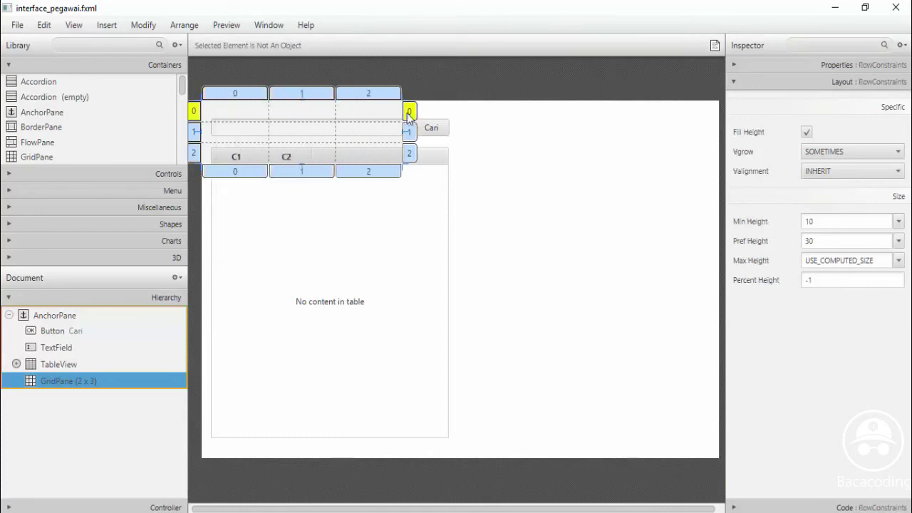
right_click(410, 111)
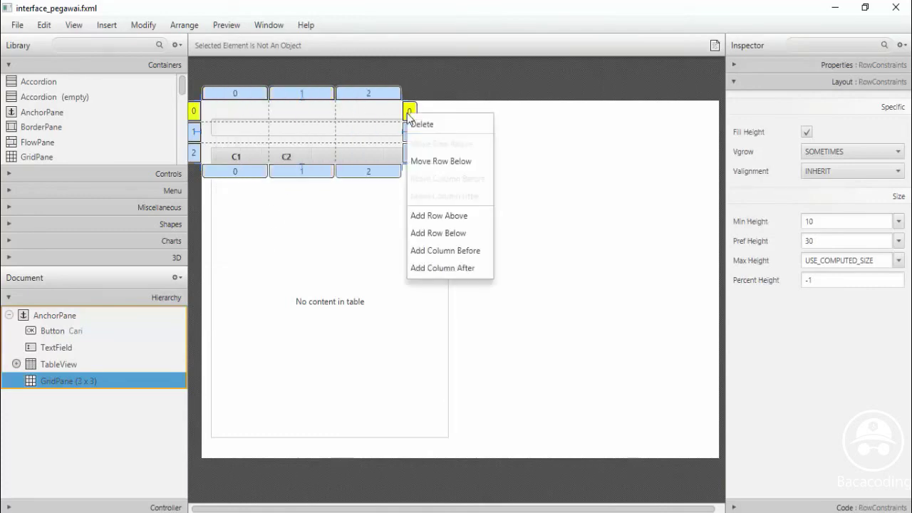
left_click(436, 233)
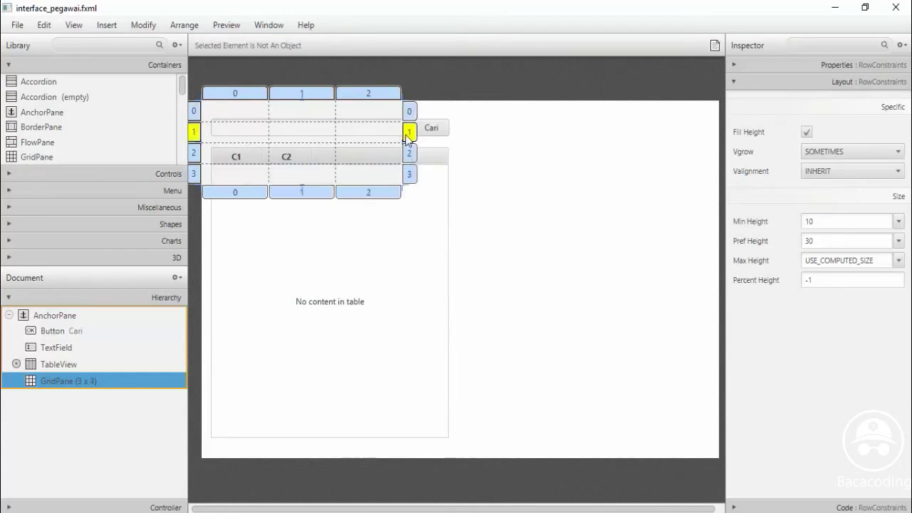
right_click(407, 134)
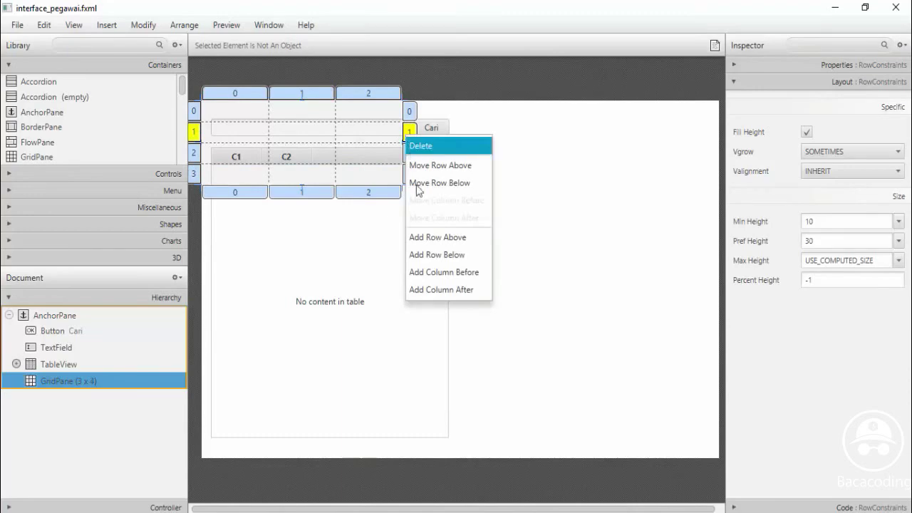
left_click(422, 255)
right_click(414, 193)
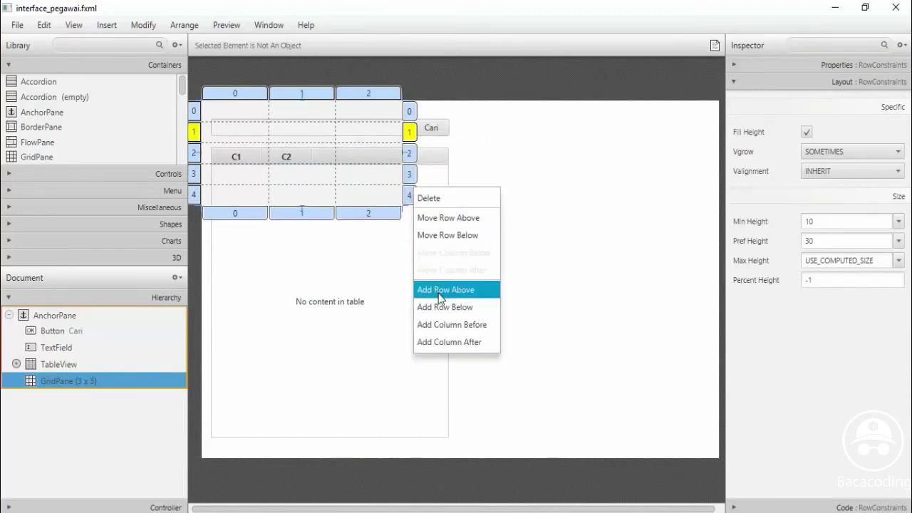
left_click(436, 293)
right_click(410, 202)
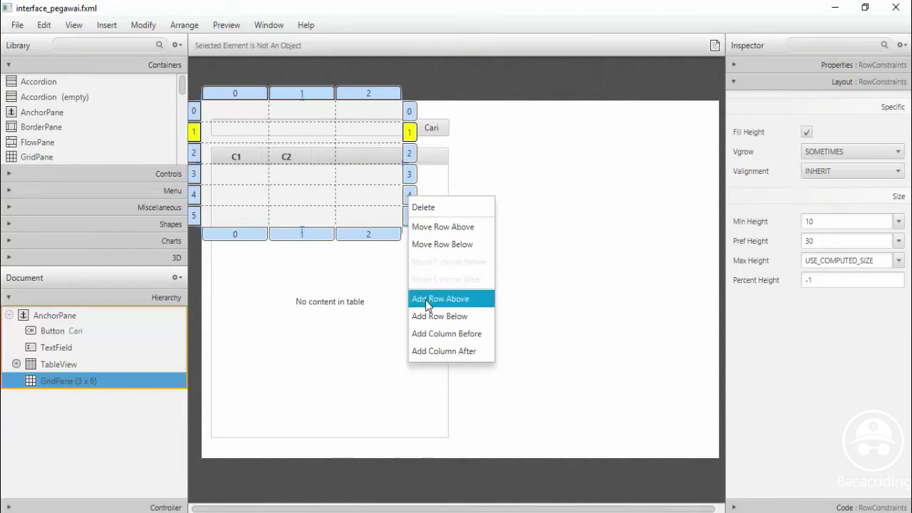
left_click(426, 298)
right_click(411, 217)
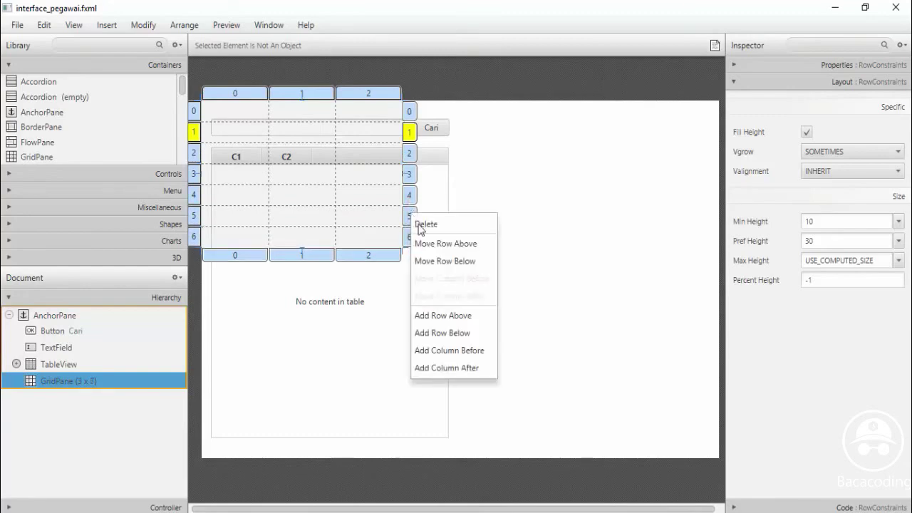
left_click(433, 318)
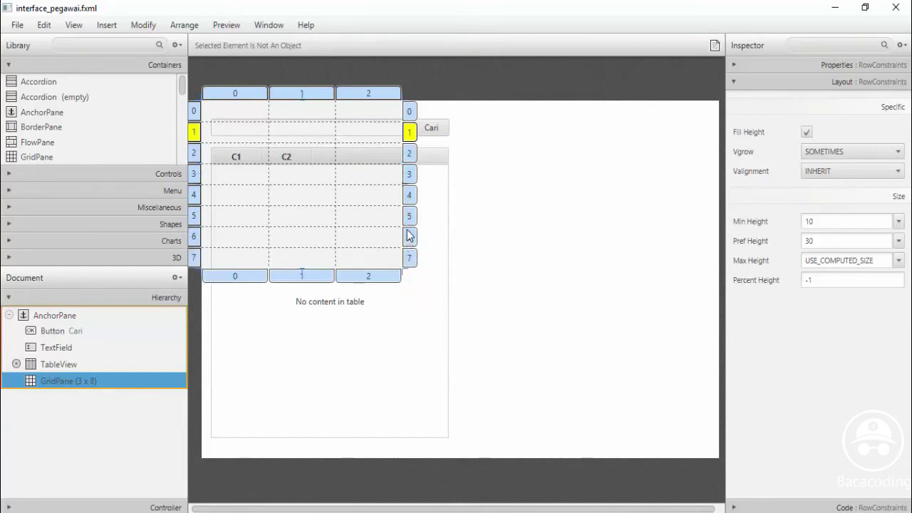
right_click(409, 237)
left_click(437, 336)
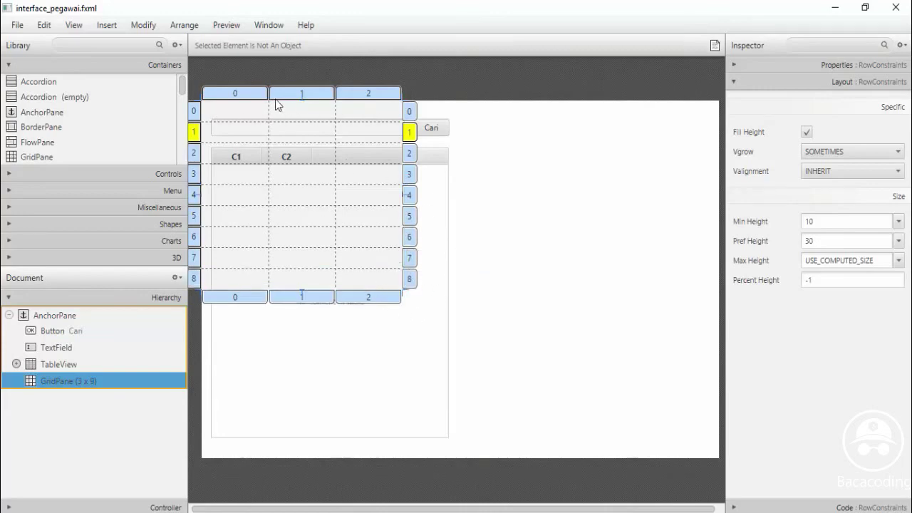
Resize the grid into the space right of the table, about 387 wide and 316 high
left_click(220, 97)
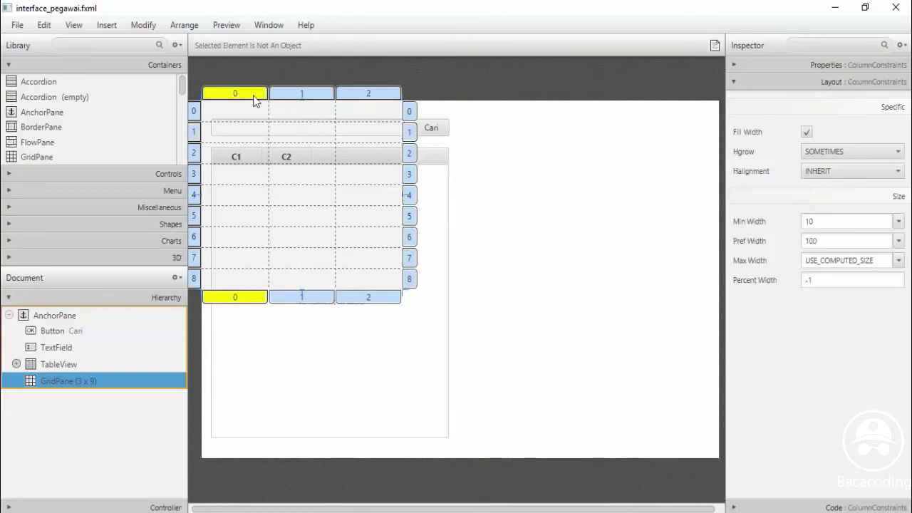
left_click_drag(404, 293, 715, 436)
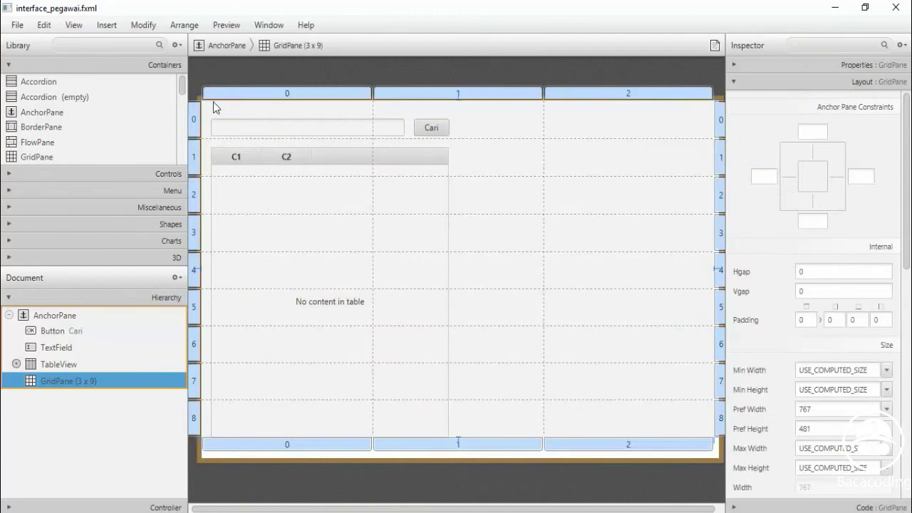
left_click_drag(214, 102, 453, 117)
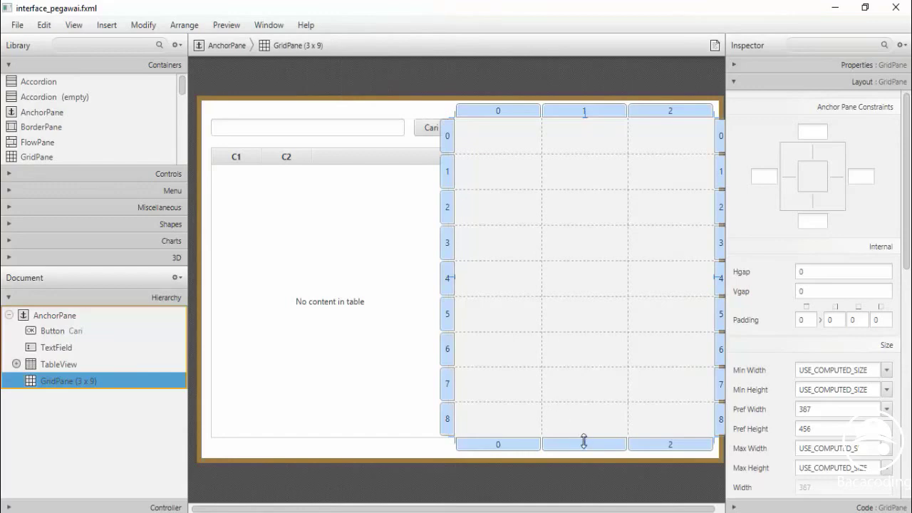
left_click_drag(585, 442, 584, 439)
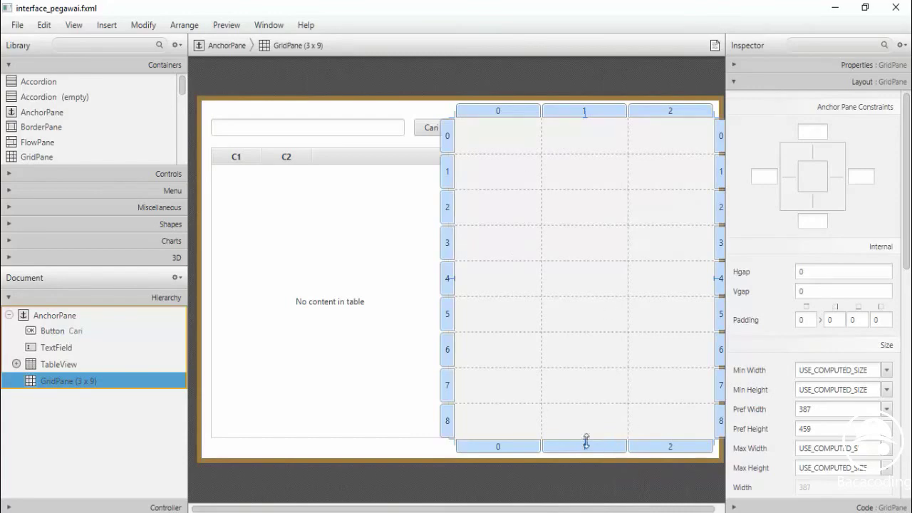
left_click_drag(585, 441, 579, 342)
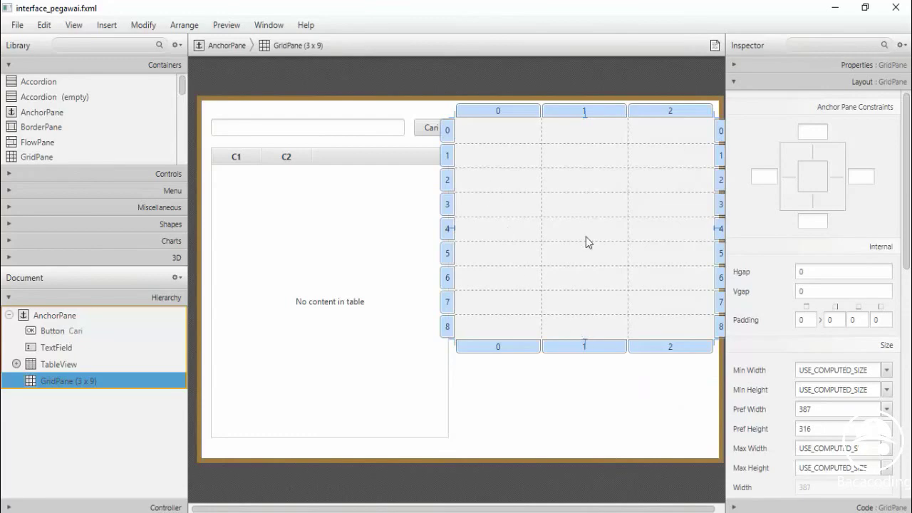
left_click_drag(584, 118, 584, 123)
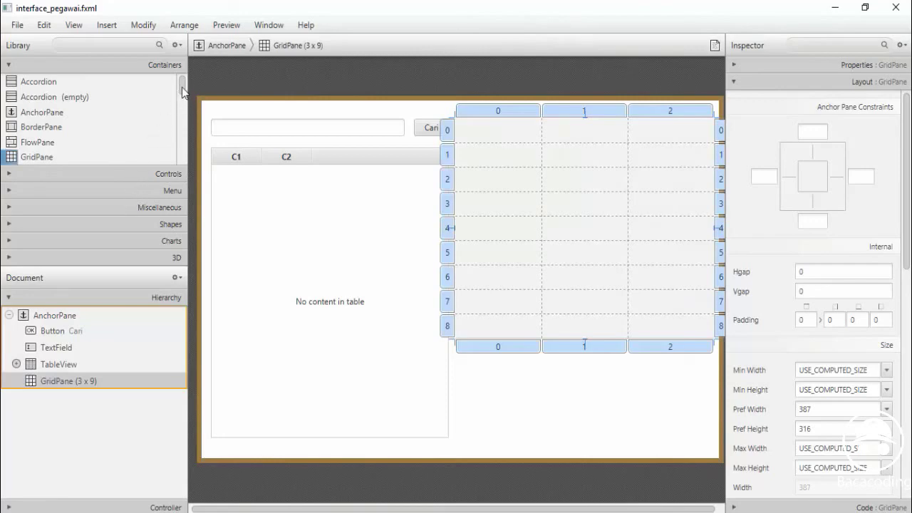
Drop a Label into each cell of the grid's first column, top to bottom
left_click(134, 174)
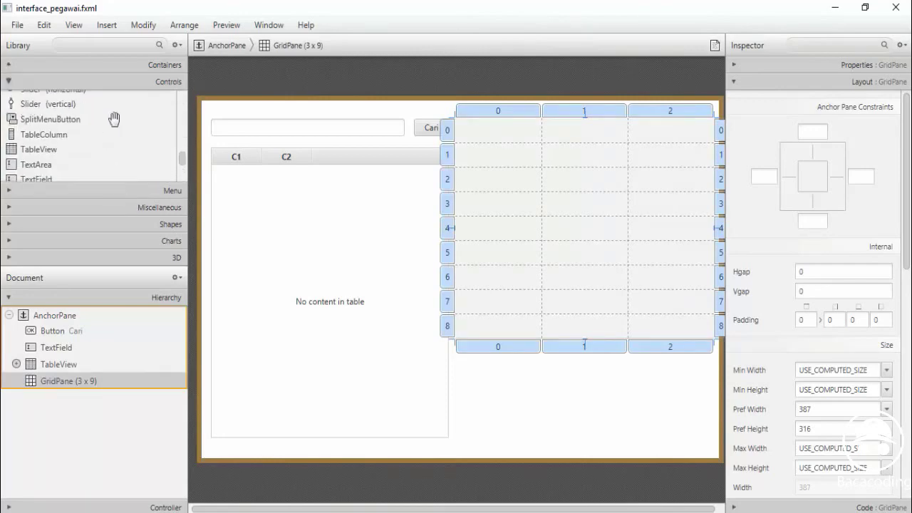
left_click_drag(182, 161, 178, 128)
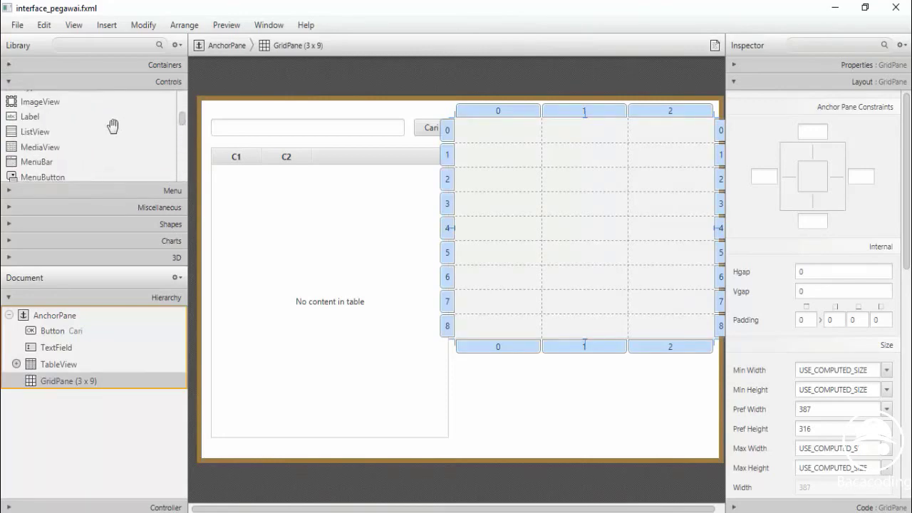
left_click_drag(28, 120, 492, 136)
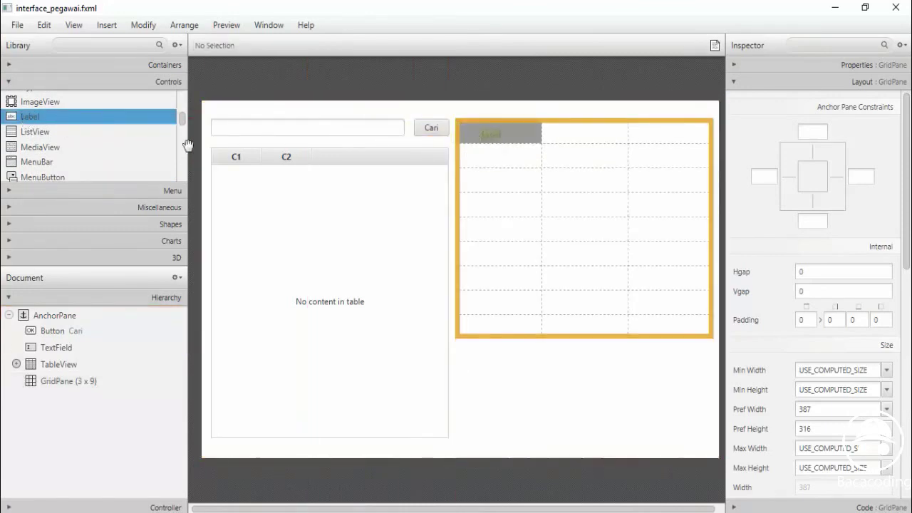
left_click_drag(32, 120, 504, 158)
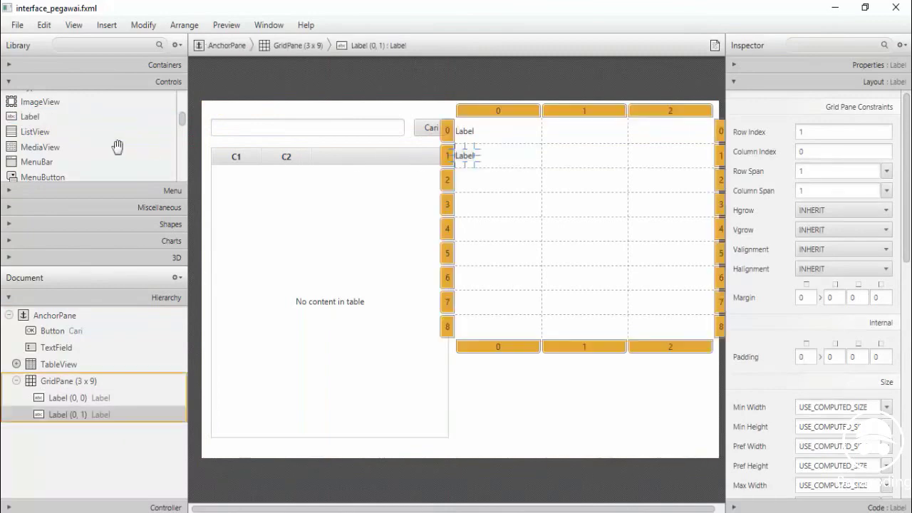
left_click_drag(29, 117, 484, 192)
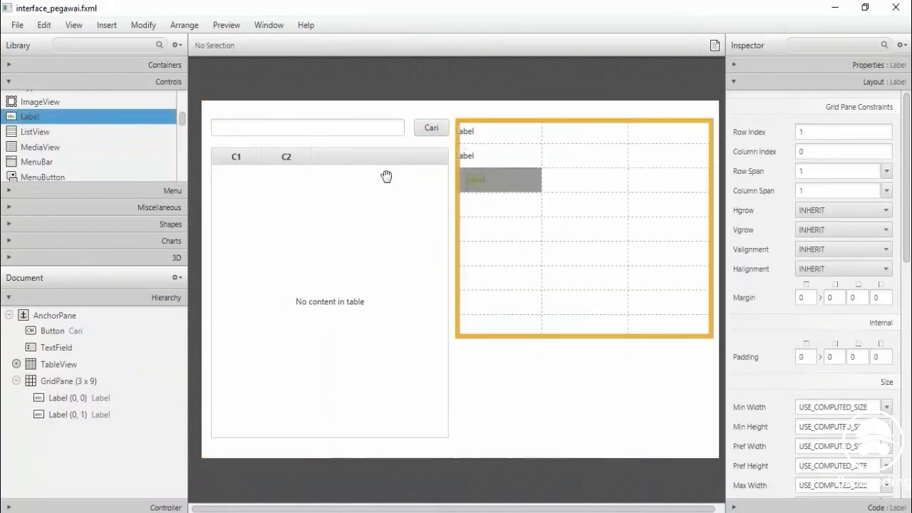
left_click_drag(32, 120, 467, 231)
left_click_drag(26, 119, 471, 278)
left_click_drag(28, 117, 470, 327)
Label the first two rows 'Kode Pegawai' and 'Nama Pegawai', fixing typos
left_click(469, 134)
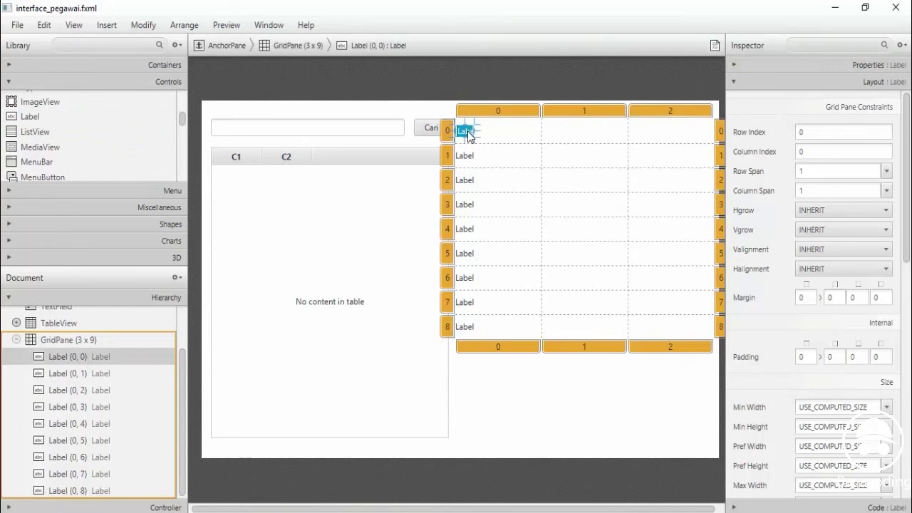
type("Kode")
type(" Peg")
type("a")
key("BackSpace")
key("Return")
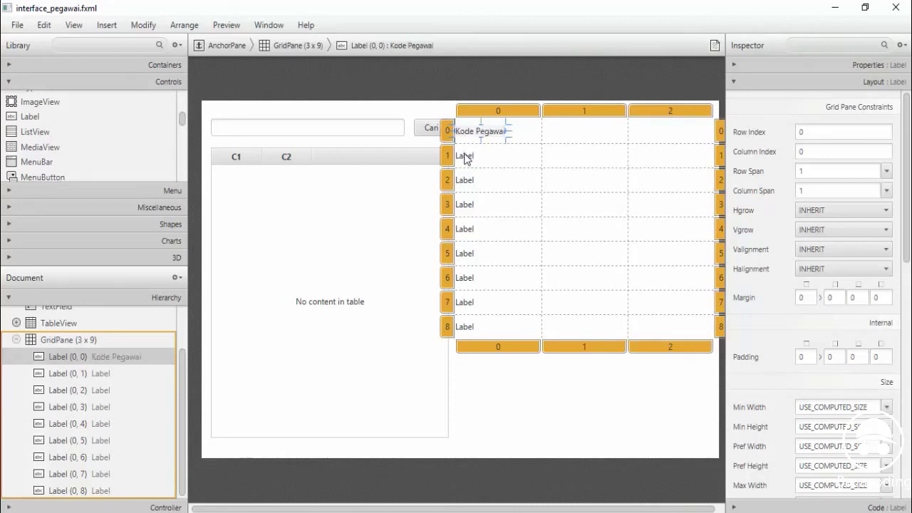
left_click(464, 155)
type("N")
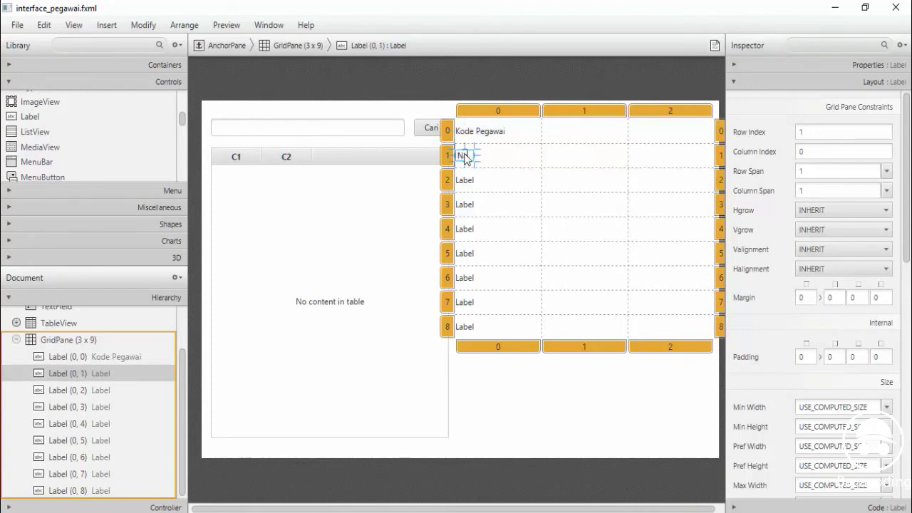
type("ama PEGAegwai")
key("Return")
double_click(490, 157)
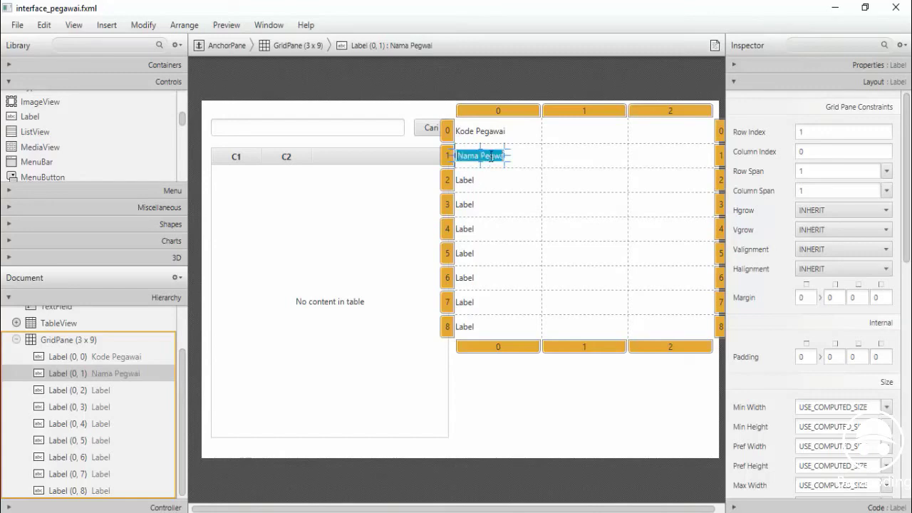
left_click(491, 159)
type("a")
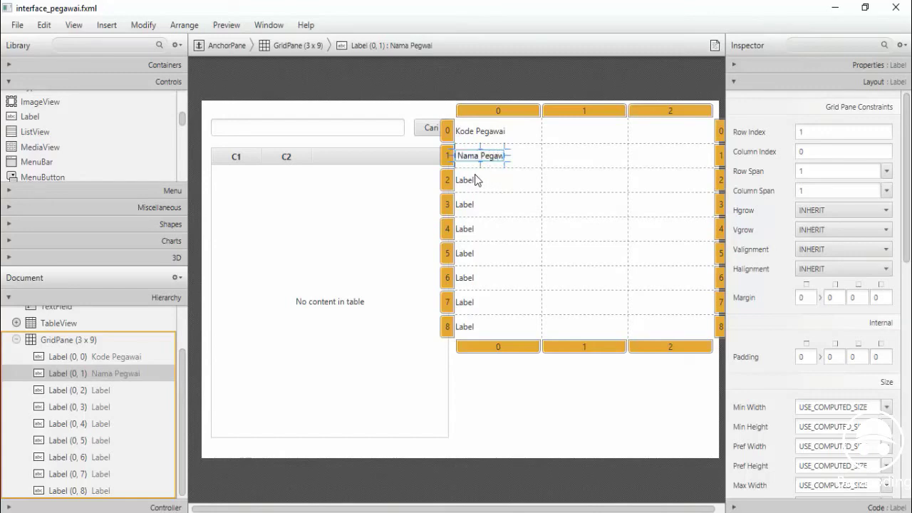
key("Return")
Label the next rows 'Jenis Kelamin', 'Agama', 'Alamat' and 'Kontak'
double_click(464, 181)
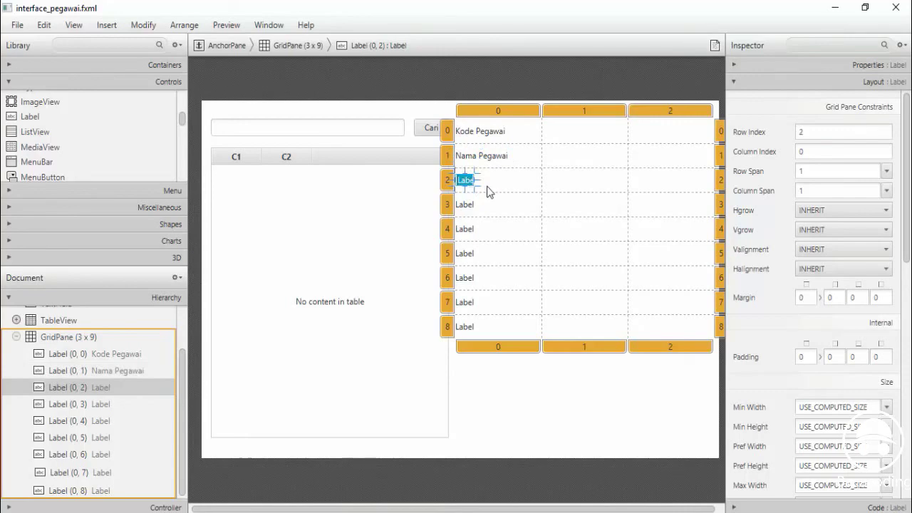
type("Jenis Kelamin")
key("Return")
double_click(460, 204)
type("A")
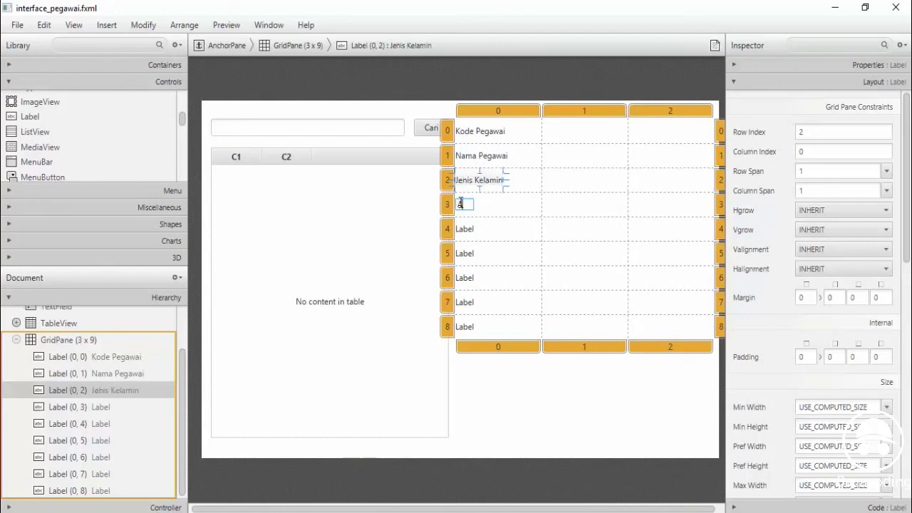
type("gama")
key("Return")
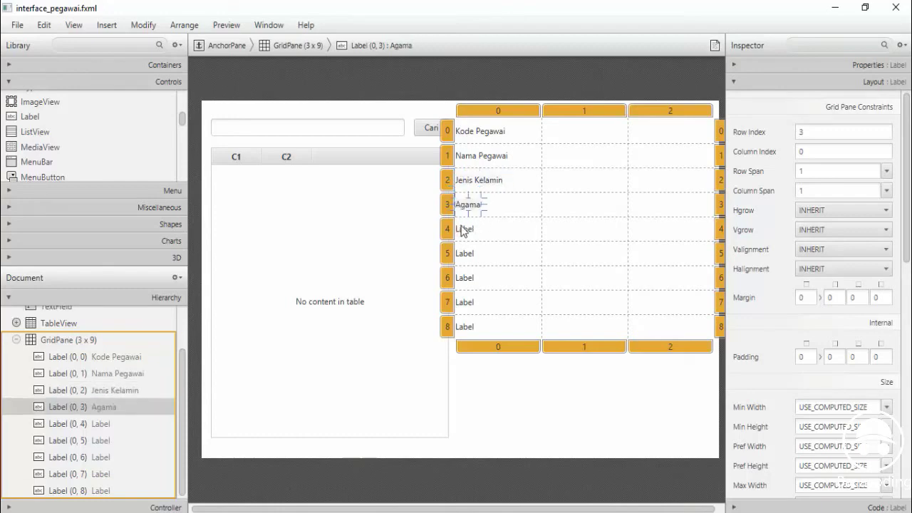
double_click(461, 228)
type("A")
type("lama")
type("t")
key("Return")
double_click(464, 253)
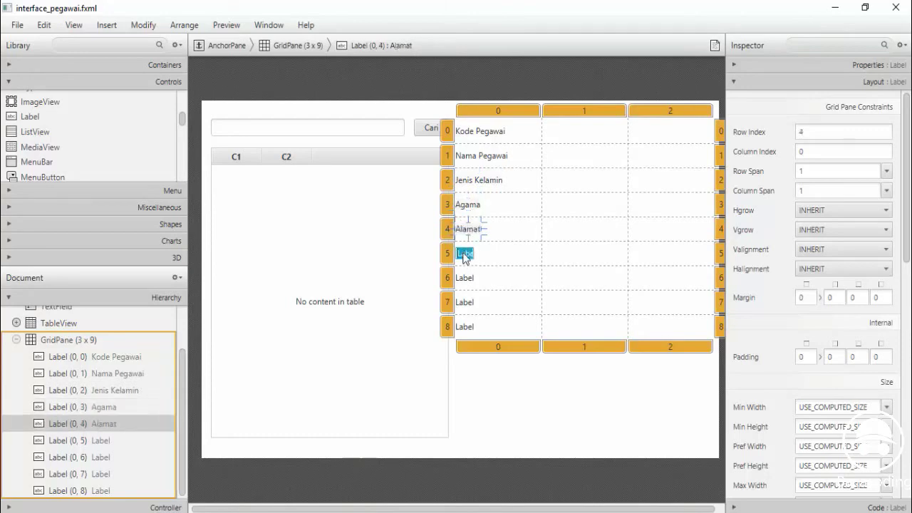
type("Kont")
type("ak")
key("Return")
Label the last rows 'Username Access', 'Pasword Access' and 'Divisi'
double_click(467, 279)
type("Us")
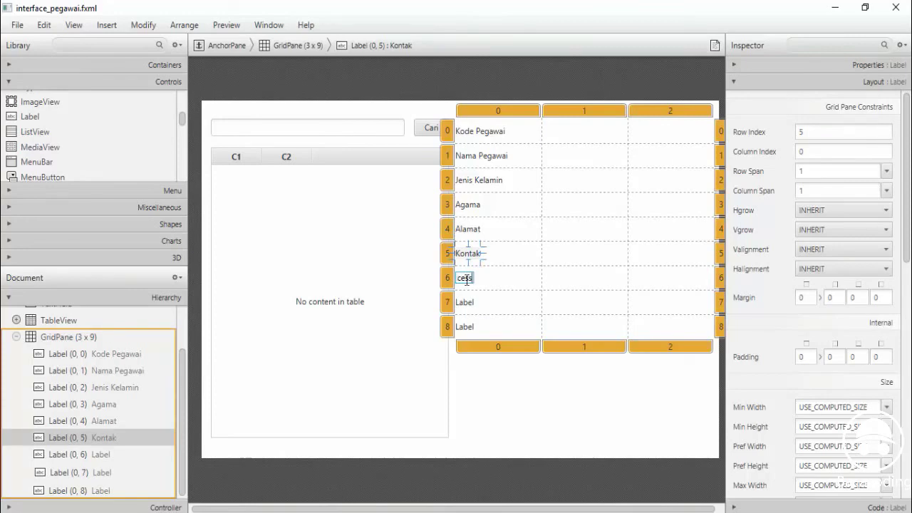
key("Return")
double_click(464, 302)
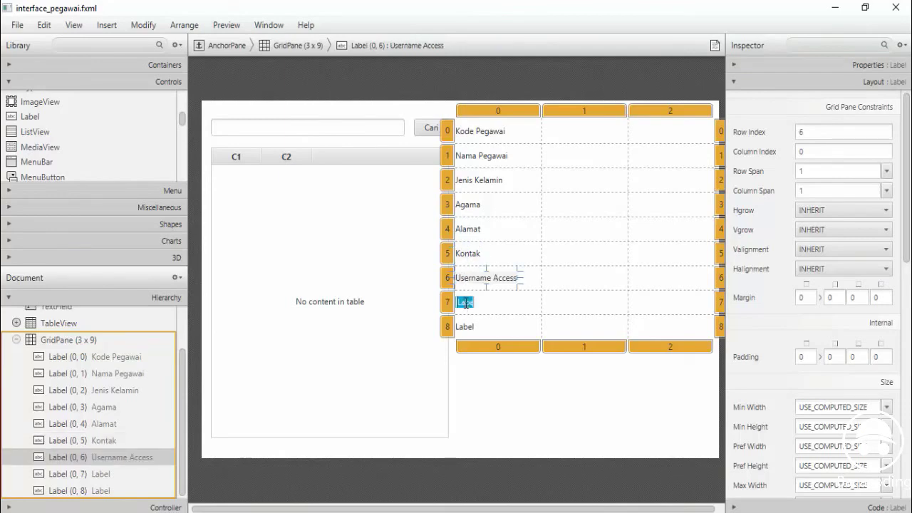
type("Passwo")
type("rd Access")
key("Return")
double_click(467, 326)
type("D")
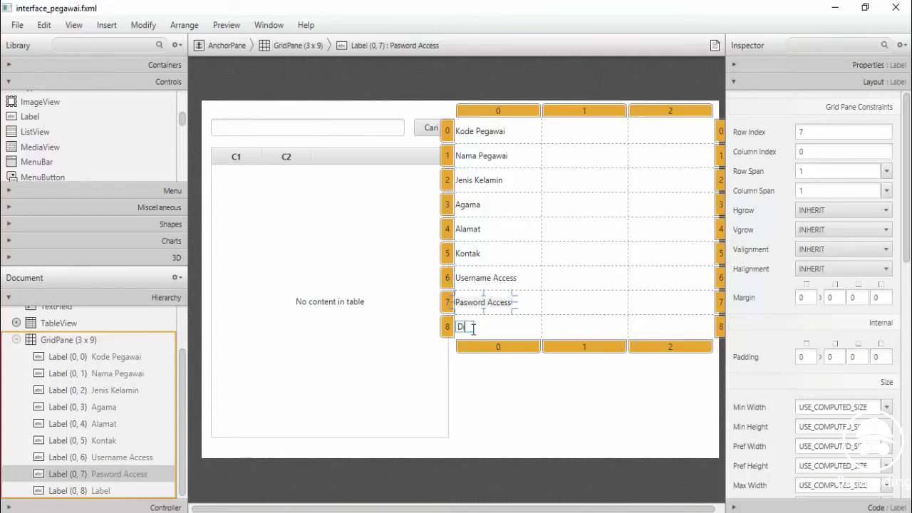
type("ivisi")
key("Escape")
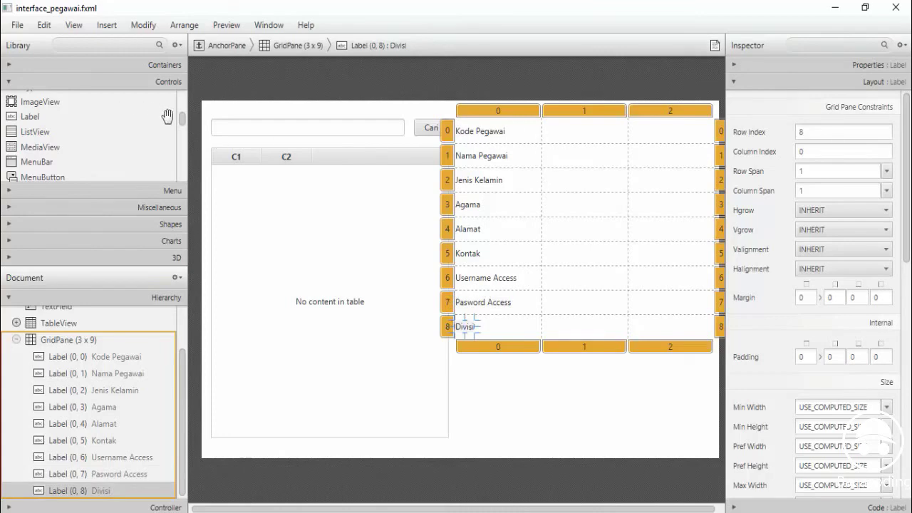
Place TextFields beside Kode Pegawai and Nama Pegawai and a RadioButton beside Jenis Kelamin
left_click_drag(183, 123, 177, 166)
left_click_drag(41, 158, 585, 137)
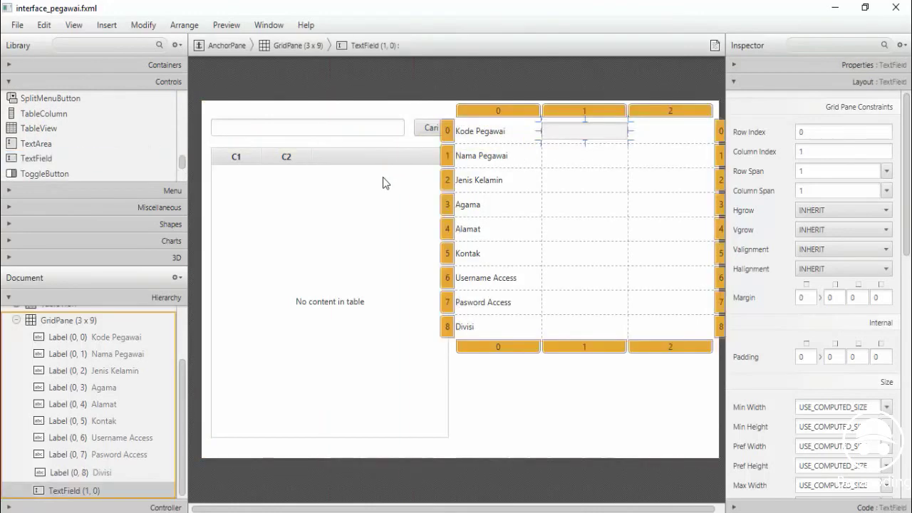
left_click_drag(39, 160, 573, 165)
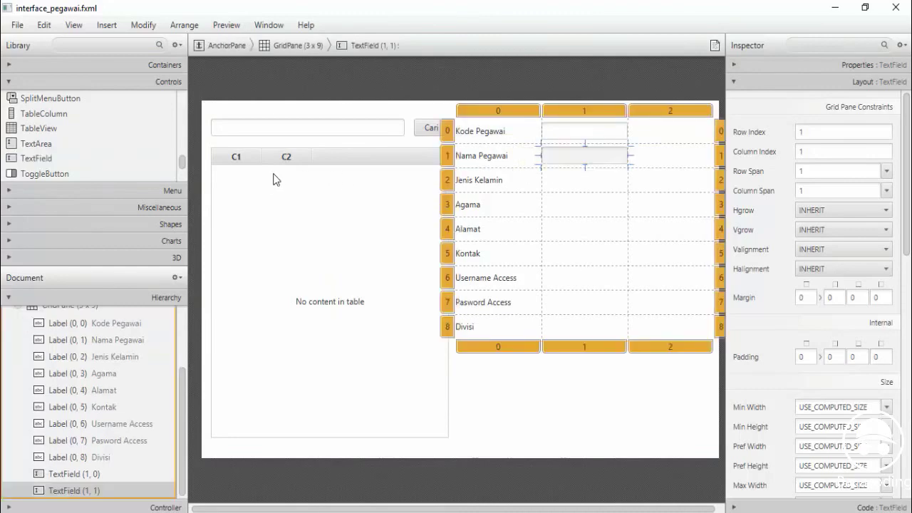
left_click_drag(183, 163, 183, 137)
left_click_drag(43, 143, 525, 179)
key("Escape")
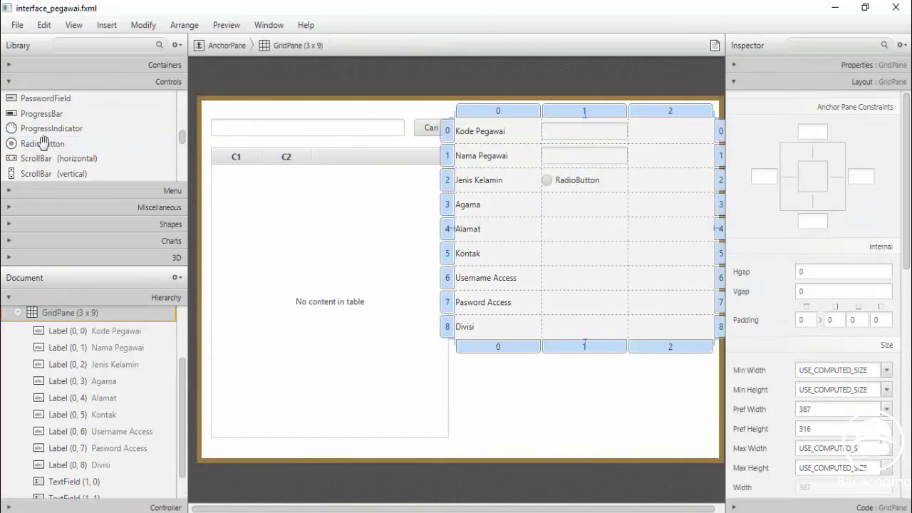
Add a second radio button and caption the pair 'Perempuan' and 'Laki-Laki'
left_click_drag(43, 143, 655, 183)
double_click(583, 181)
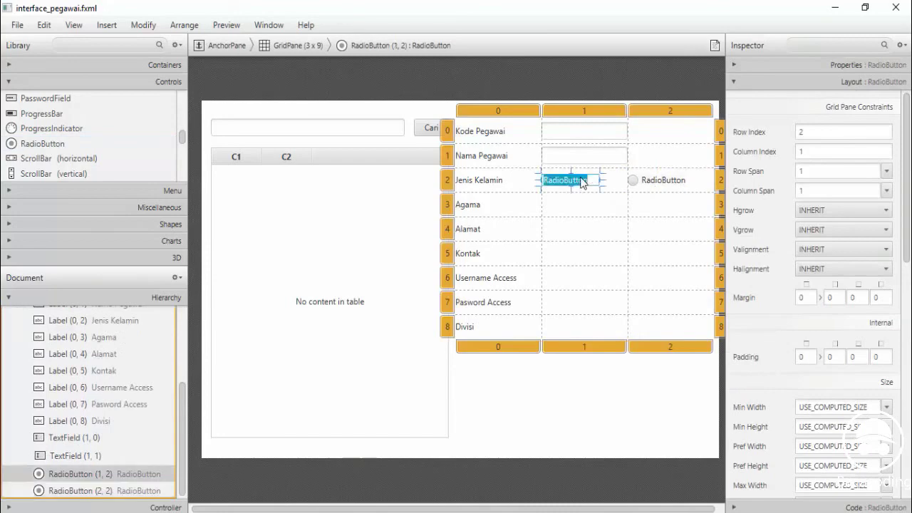
type("pEREMPUAN")
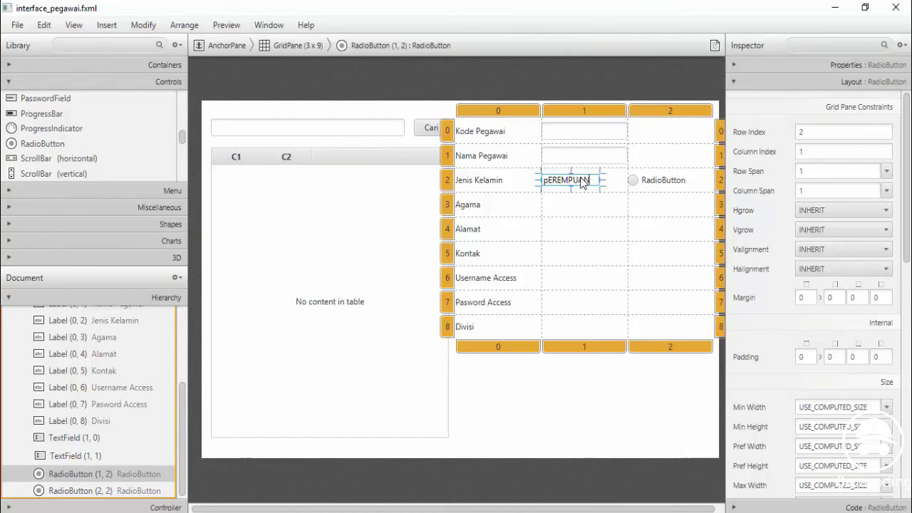
key("BackSpace")
key("BackSpace")
key("BackSpace")
key("BackSpace")
key("BackSpace")
key("BackSpace")
key("BackSpace")
key("BackSpace")
key("BackSpace")
type("Perempuan")
double_click(652, 181)
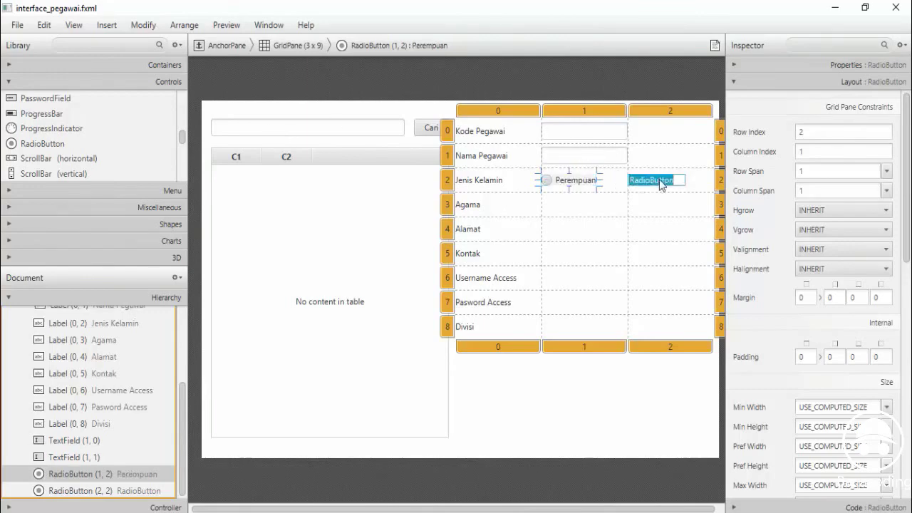
type("Laki-Laki")
key("Return")
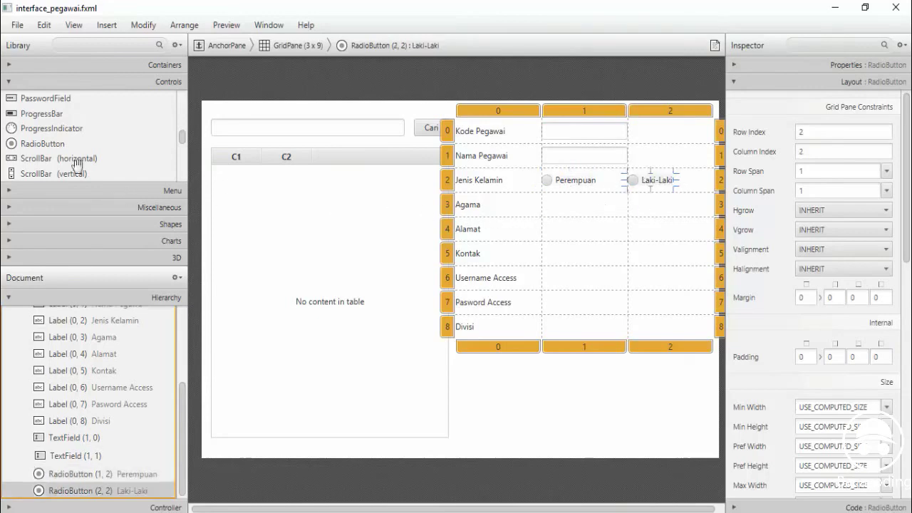
left_click_drag(182, 141, 185, 160)
scroll(86, 136, "up", 8)
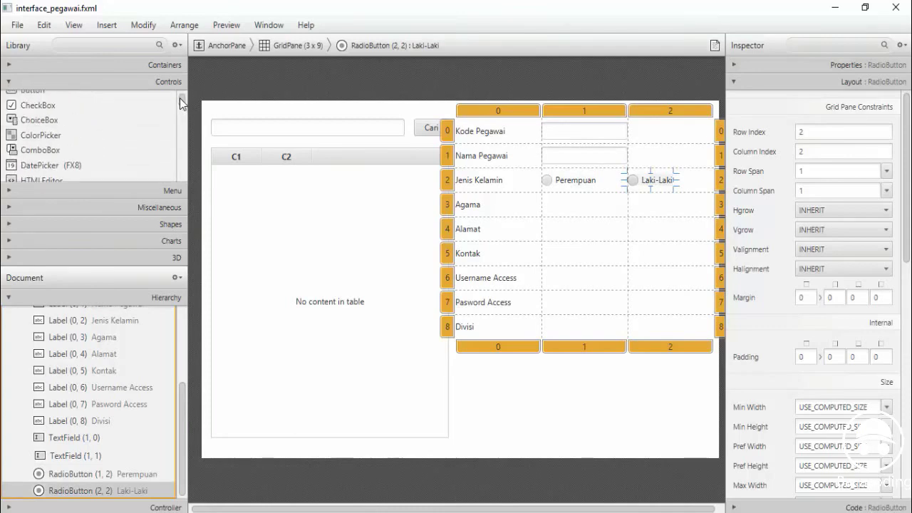
left_click(29, 141)
Place a ComboBox beside Agama, a TextArea beside Alamat, and TextFields beside Kontak and Username Access
left_click_drag(25, 156, 578, 205)
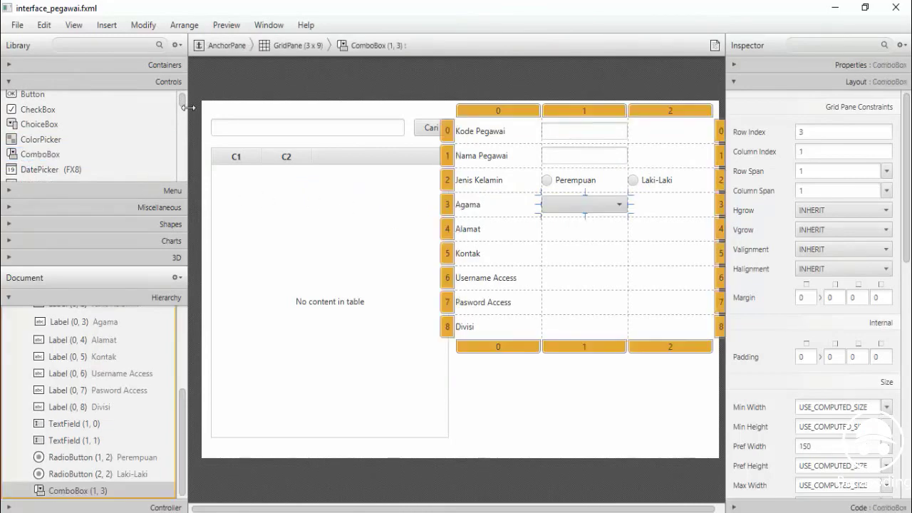
left_click_drag(183, 103, 183, 162)
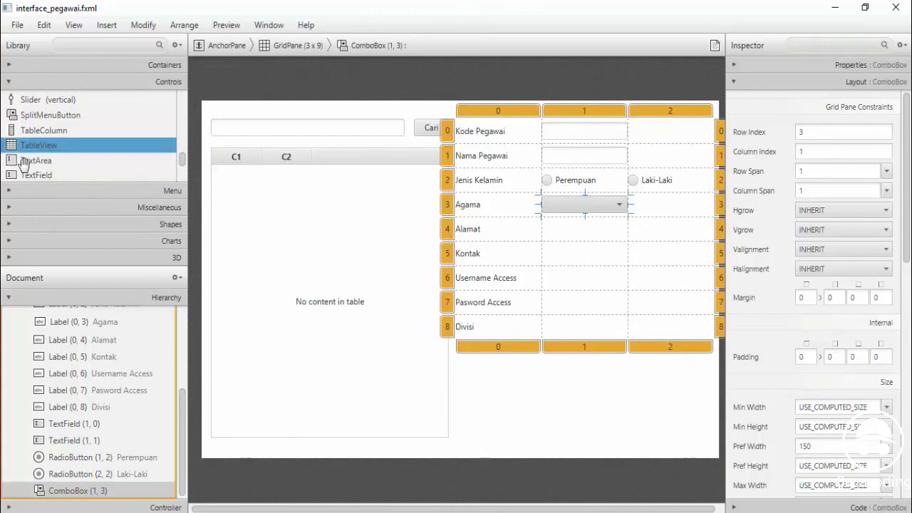
left_click_drag(41, 161, 556, 235)
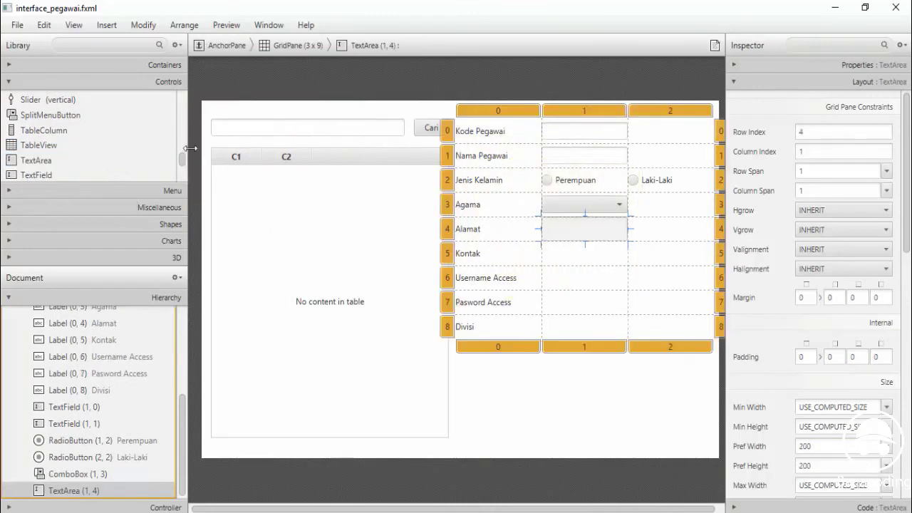
left_click_drag(33, 175, 577, 256)
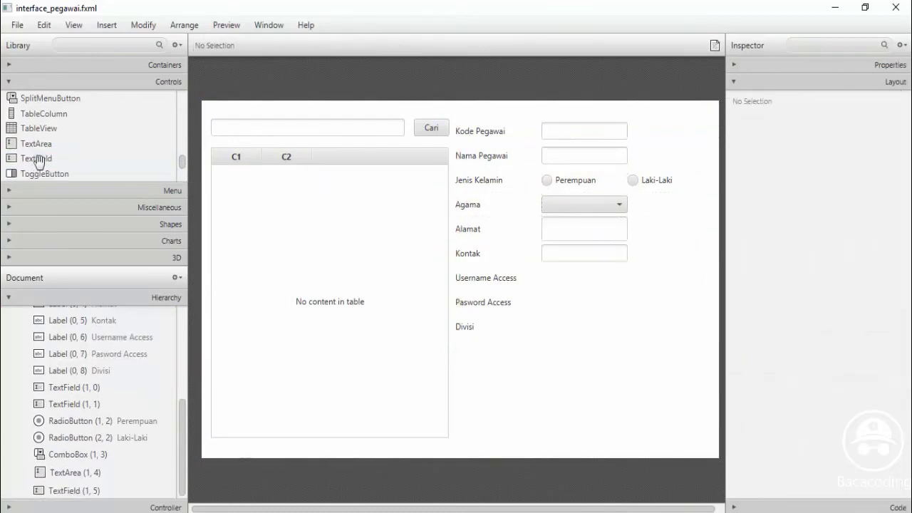
left_click(36, 158)
left_click_drag(44, 161, 585, 276)
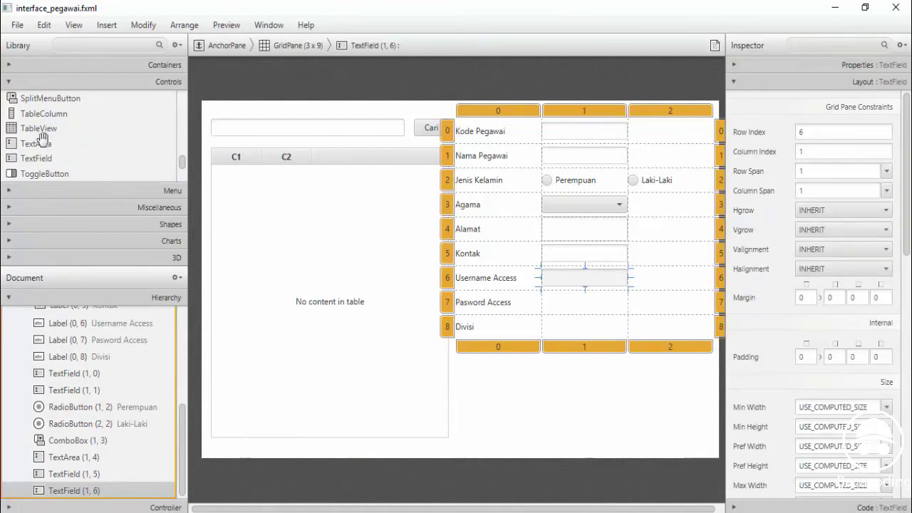
Add a PasswordField, a ComboBox beside Divisi, and buttons below the grid
left_click_drag(184, 164, 181, 131)
left_click_drag(114, 135, 552, 311)
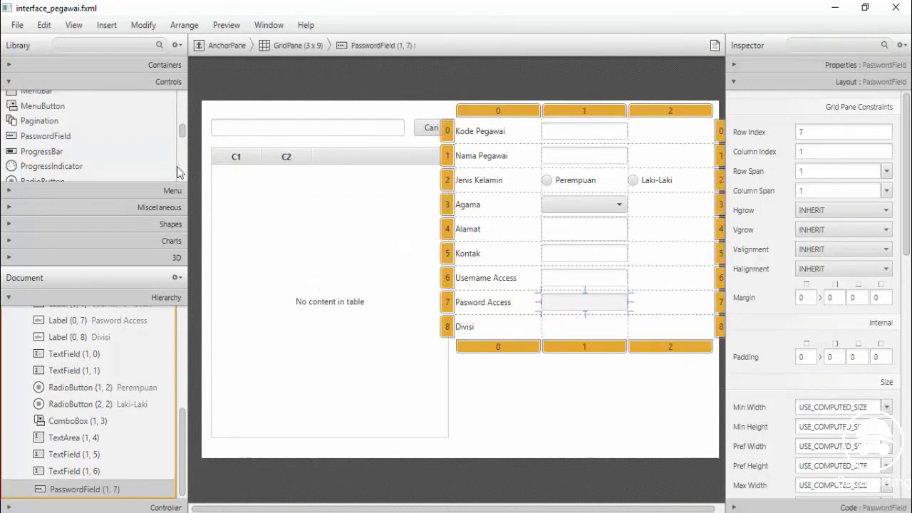
left_click_drag(183, 127, 183, 105)
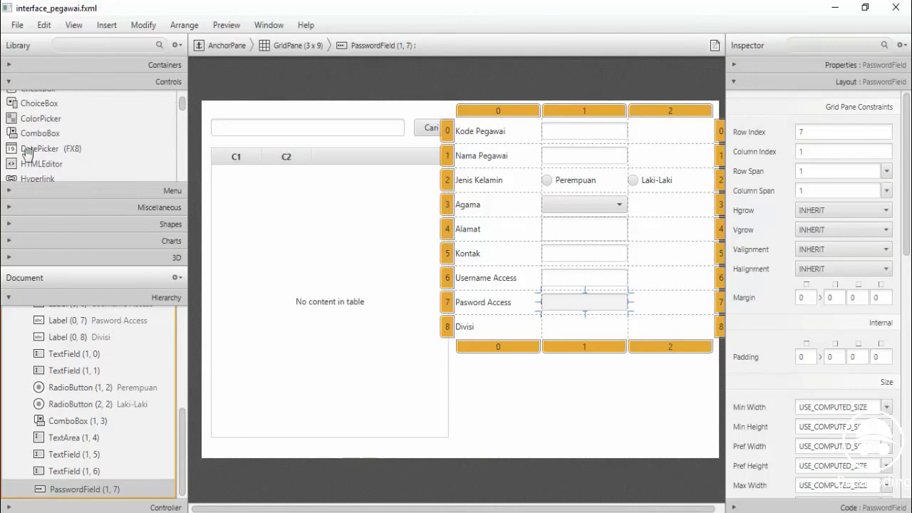
left_click_drag(32, 133, 584, 334)
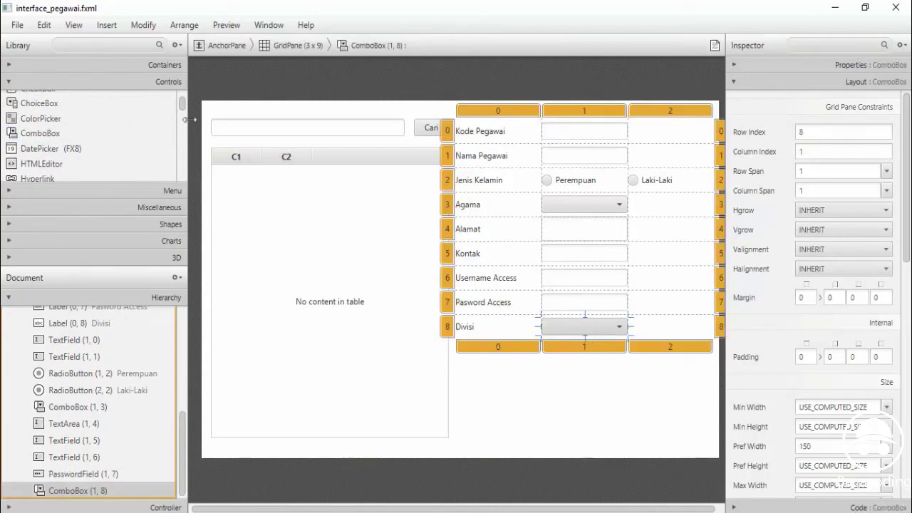
left_click_drag(182, 107, 179, 94)
left_click_drag(28, 98, 628, 361)
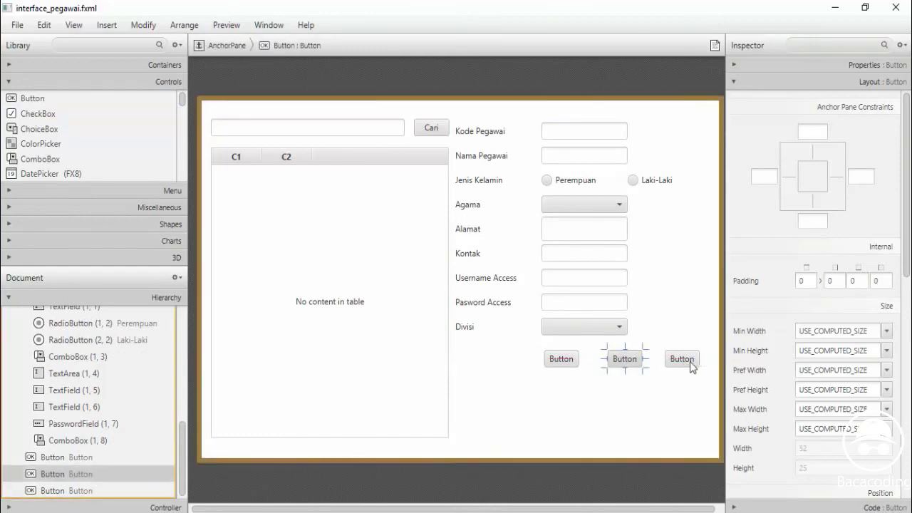
Align the third button and caption the buttons 'Simpan', 'Ubah' and 'Reset'
left_click(688, 363)
mouse_move(689, 364)
left_mouse_down()
mouse_move(700, 368)
mouse_move(691, 368)
left_mouse_up()
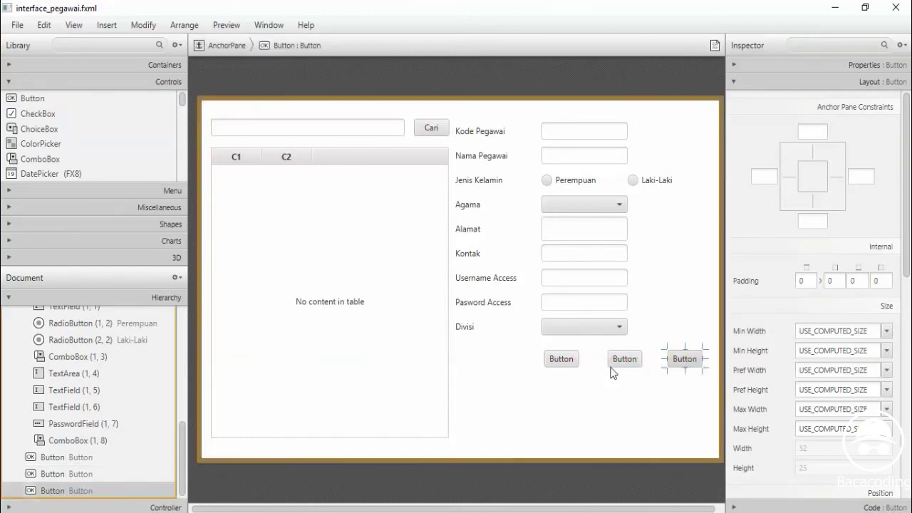
left_click(625, 359)
double_click(560, 360)
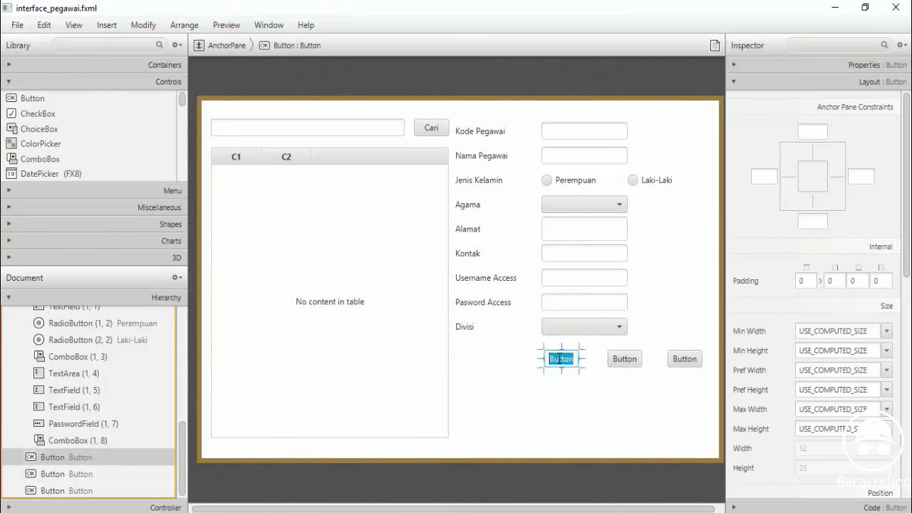
type("Simpan")
double_click(624, 360)
key("BackSpace")
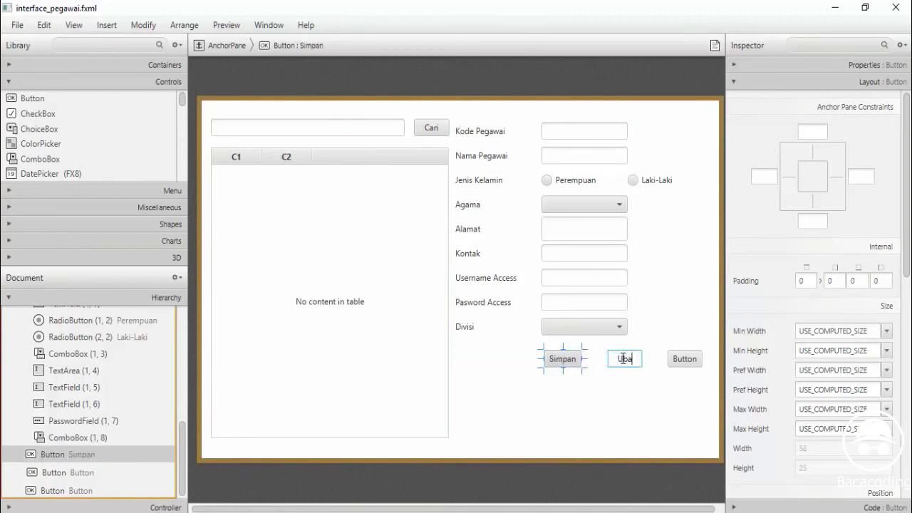
double_click(679, 360)
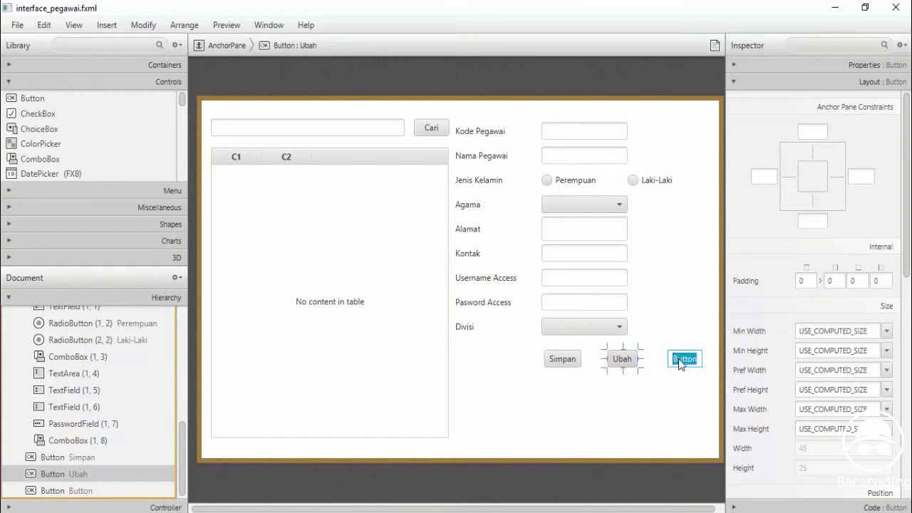
type("Reset")
key("Return")
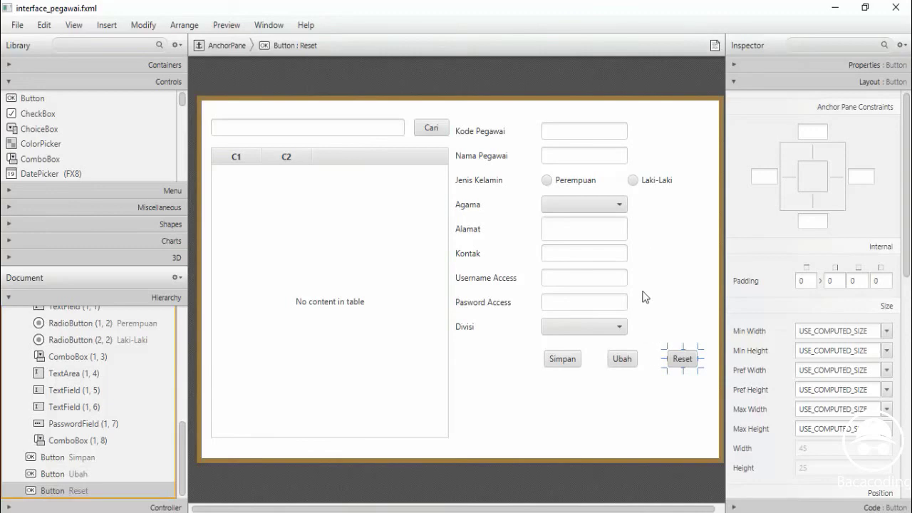
Widen the form grid's column 1 into column 2 so the input fields get longer
left_click(587, 136)
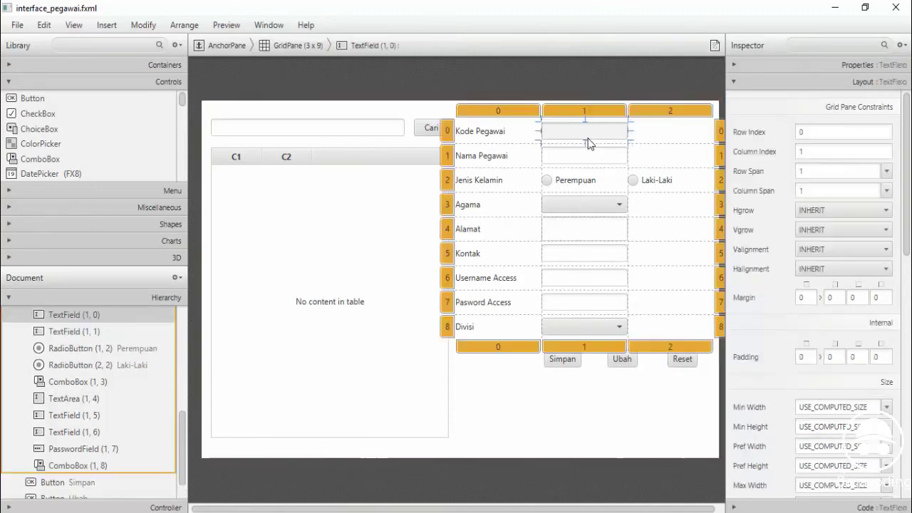
left_click(624, 112)
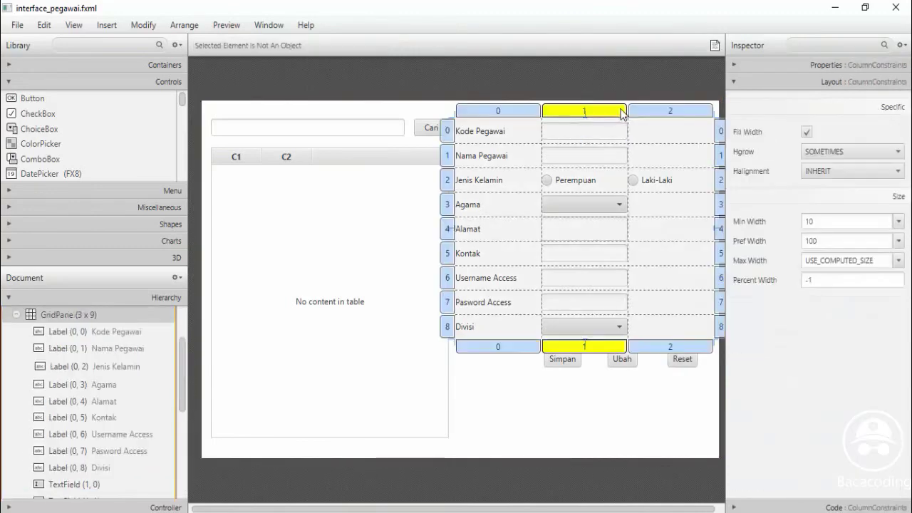
left_click_drag(627, 121, 660, 120)
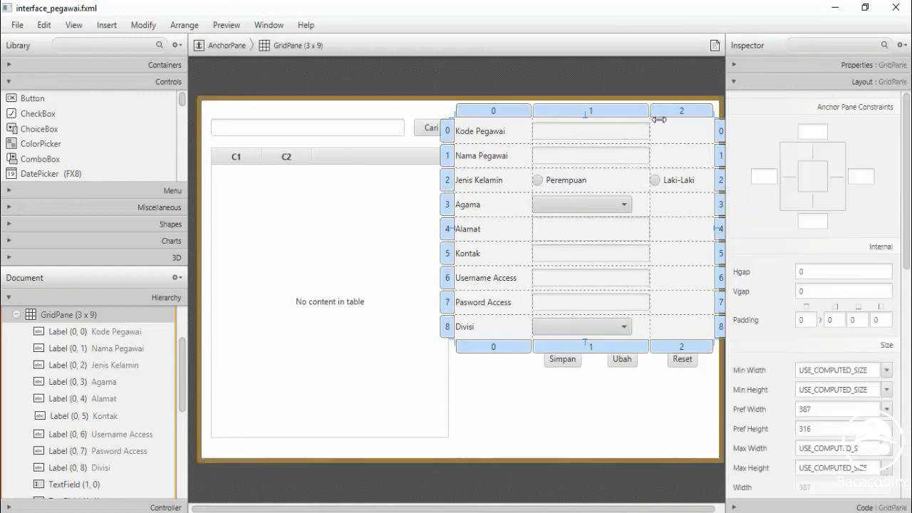
left_click(606, 421)
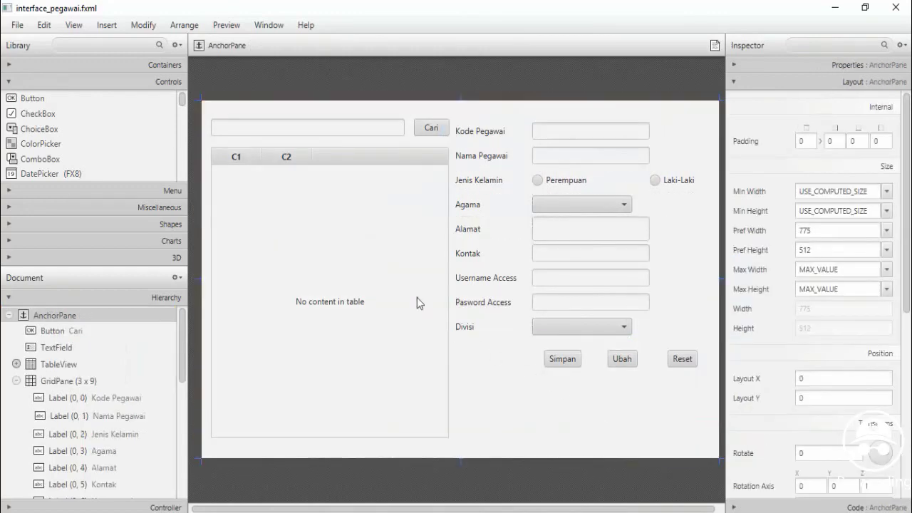
left_click(226, 25)
Preview the employee form in a window, test the access fields with a sample password, then close it
left_click(243, 44)
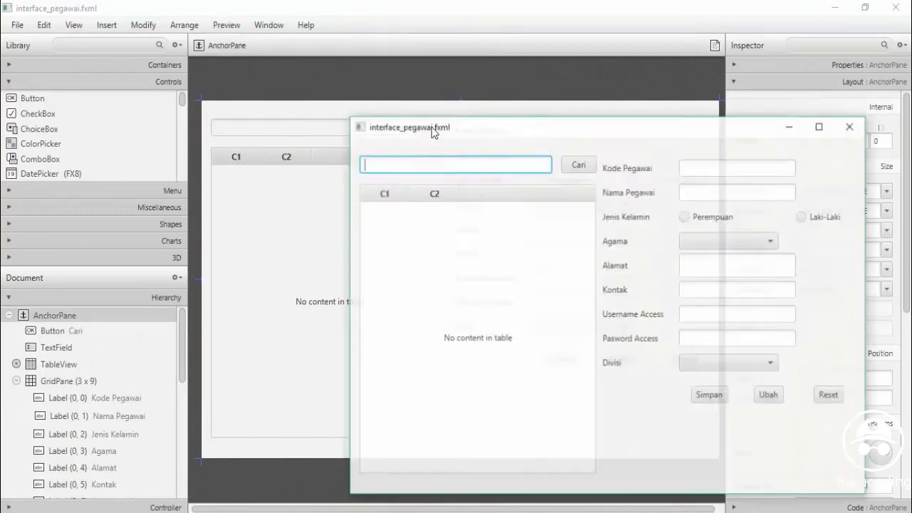
left_click_drag(495, 135, 347, 91)
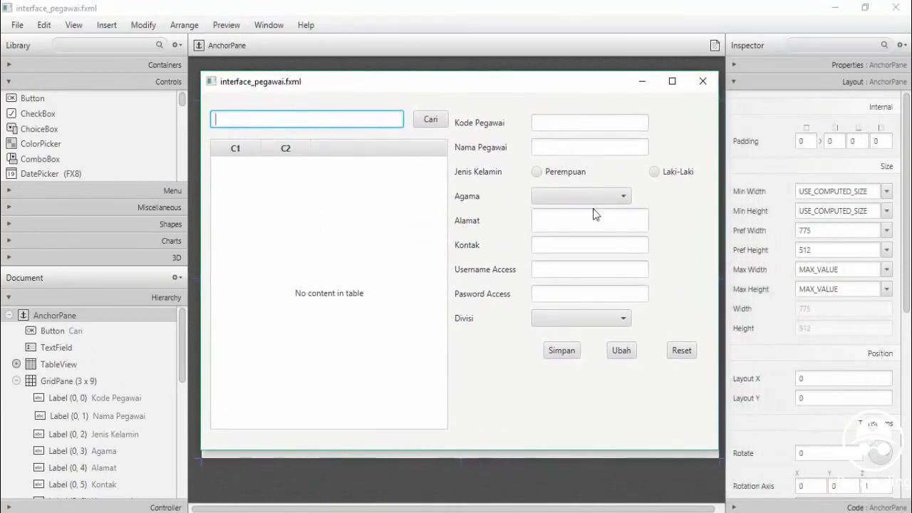
left_click(541, 275)
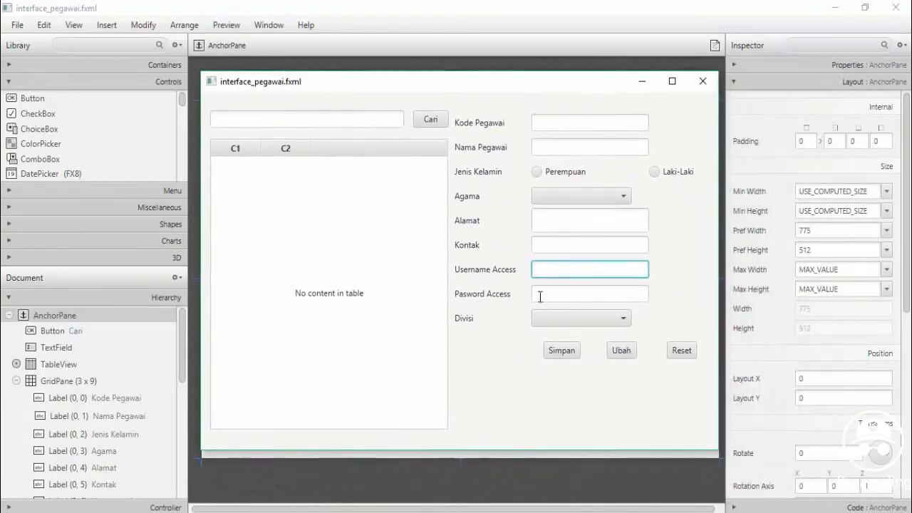
left_click(540, 296)
type("123456")
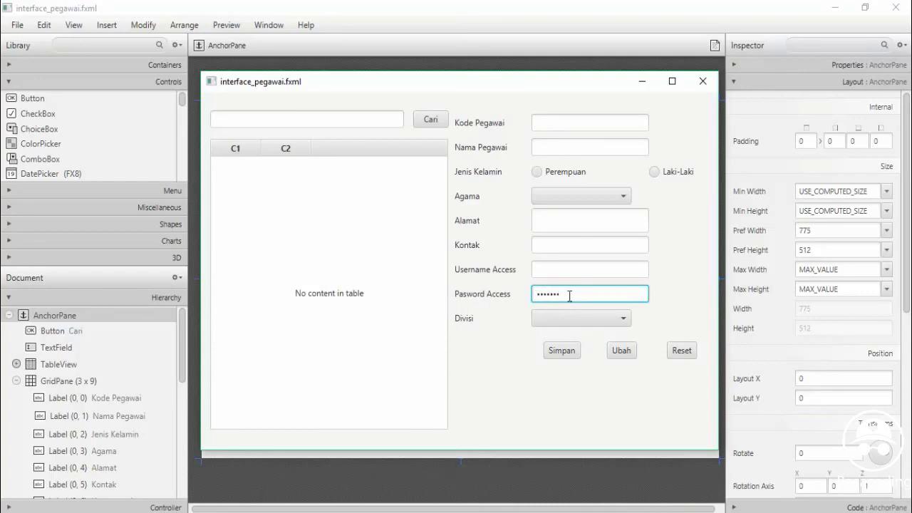
left_click_drag(569, 296, 534, 293)
key("BackSpace")
left_click(695, 83)
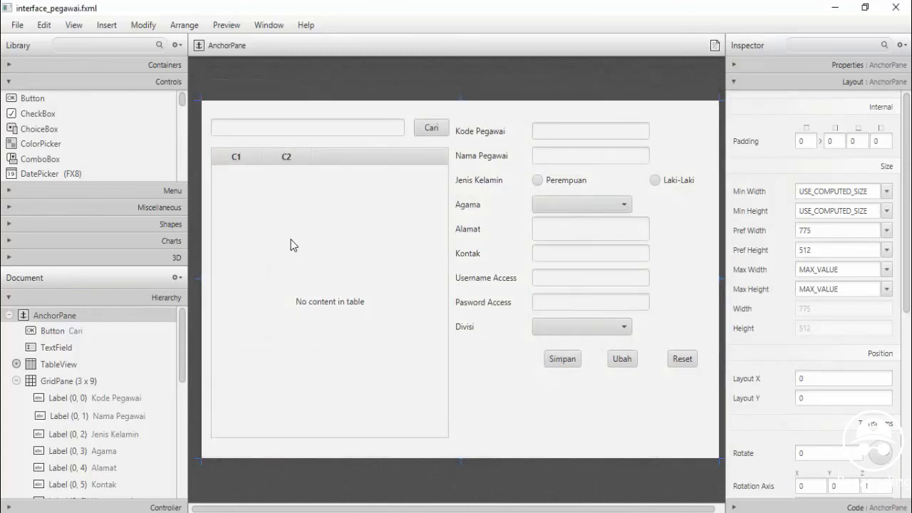
Save interface_pegawai.fxml and close Scene Builder to return to NetBeans
left_click(17, 25)
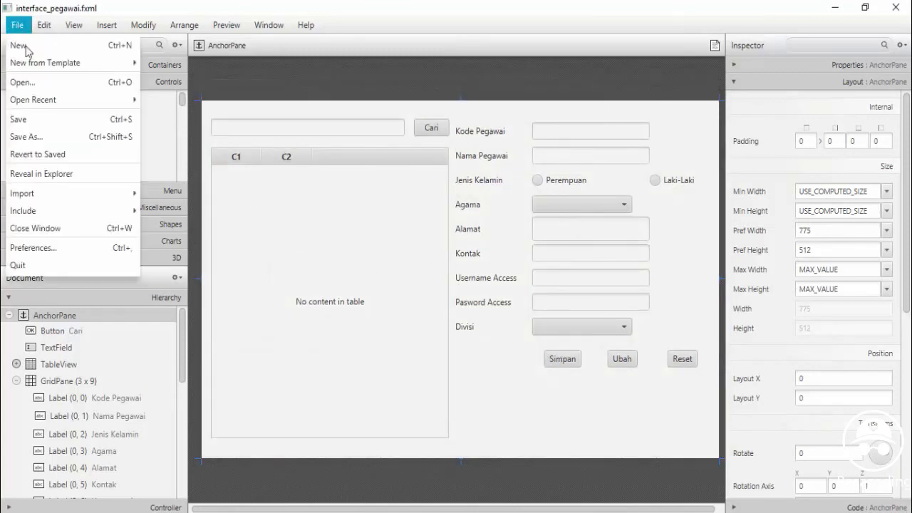
left_click(24, 121)
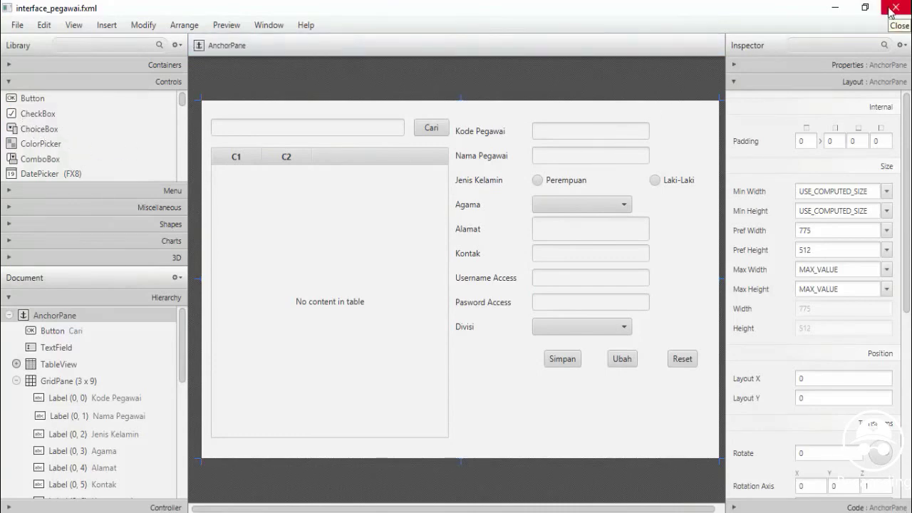
left_click(894, 8)
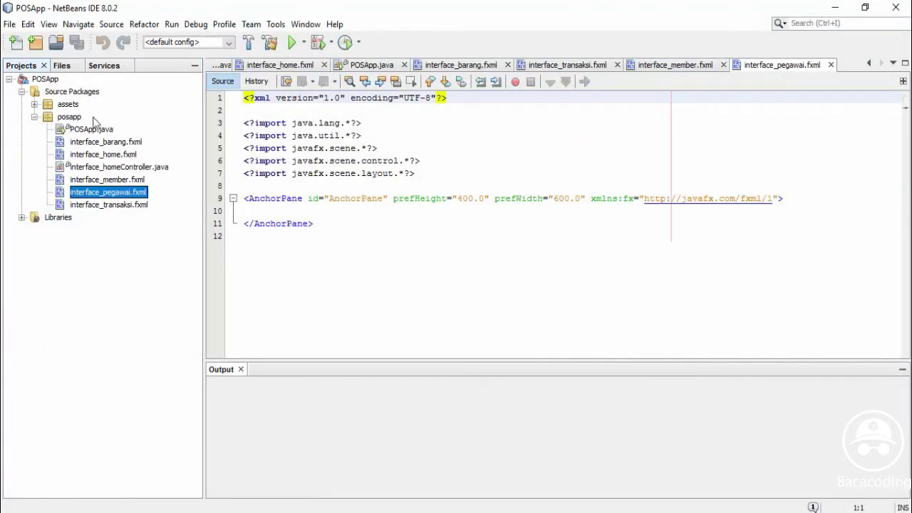
Create an empty FXML file named interface_laporan in the posapp package and select it
right_click(72, 119)
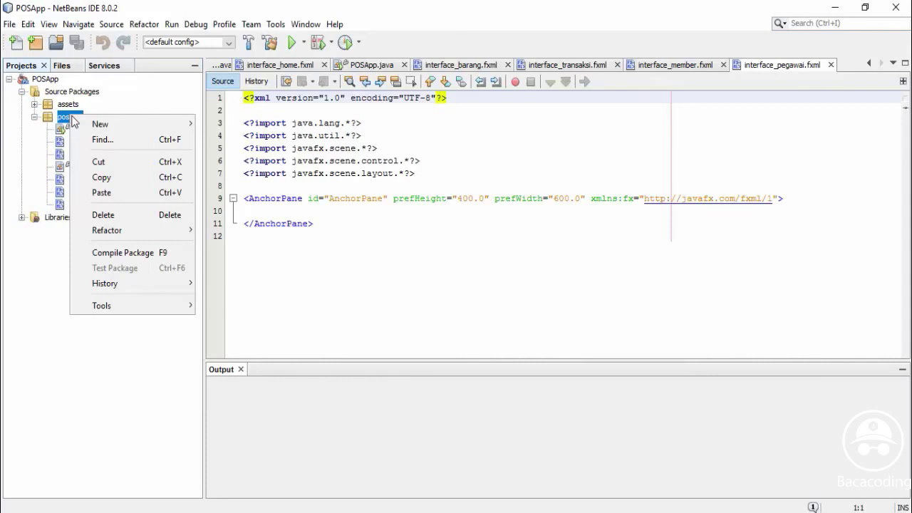
mouse_move(107, 126)
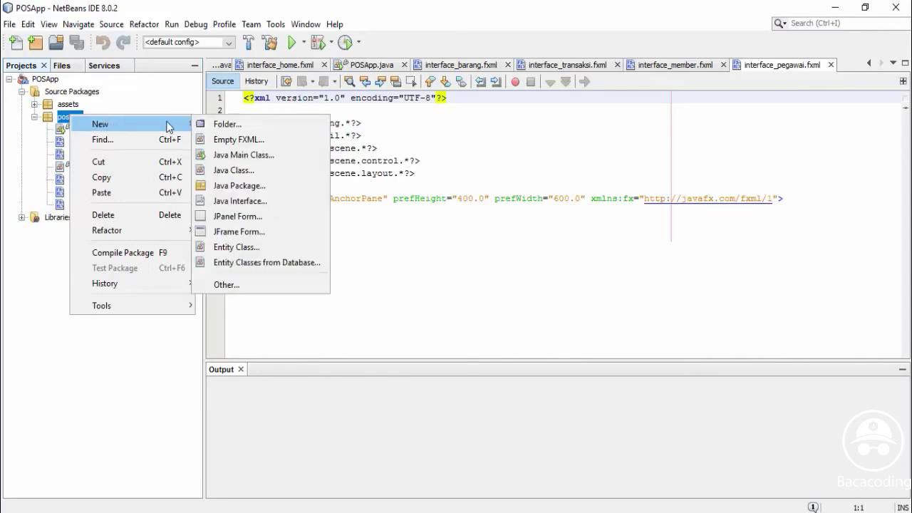
left_click(229, 141)
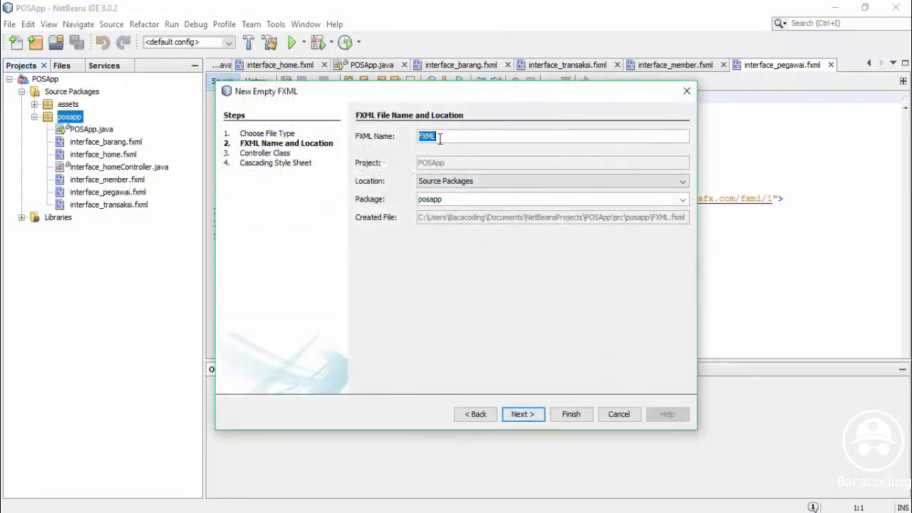
type("interface")
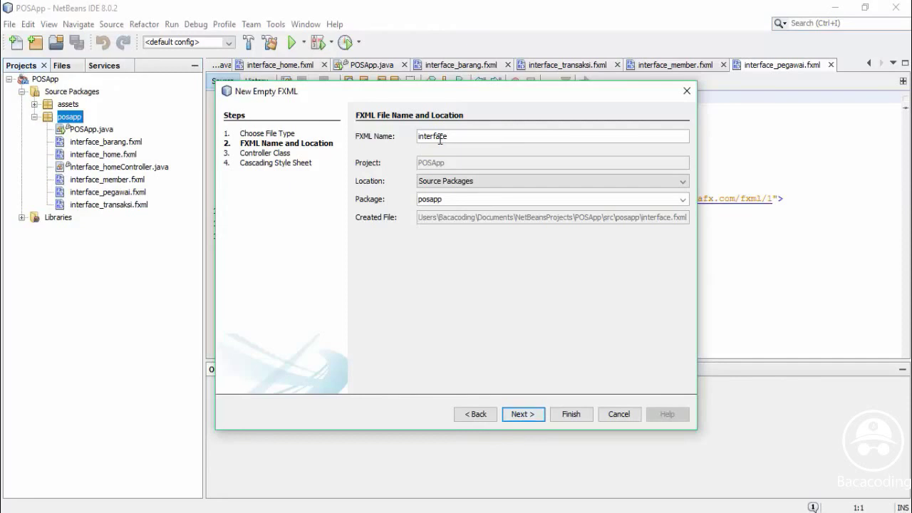
type("_laporan")
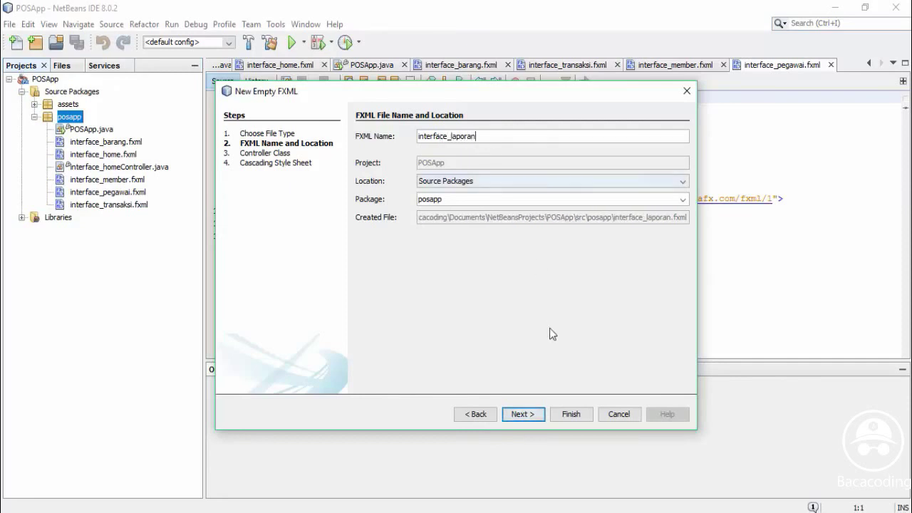
left_click(568, 414)
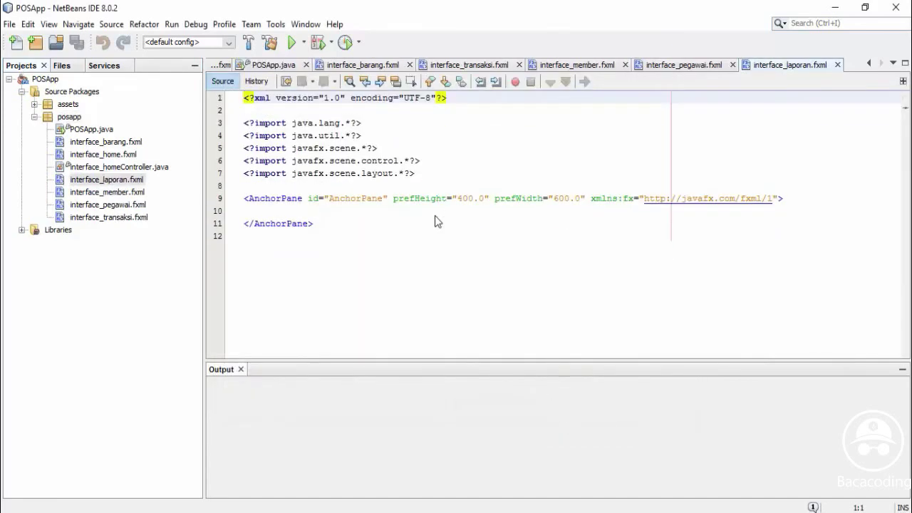
left_click(103, 182)
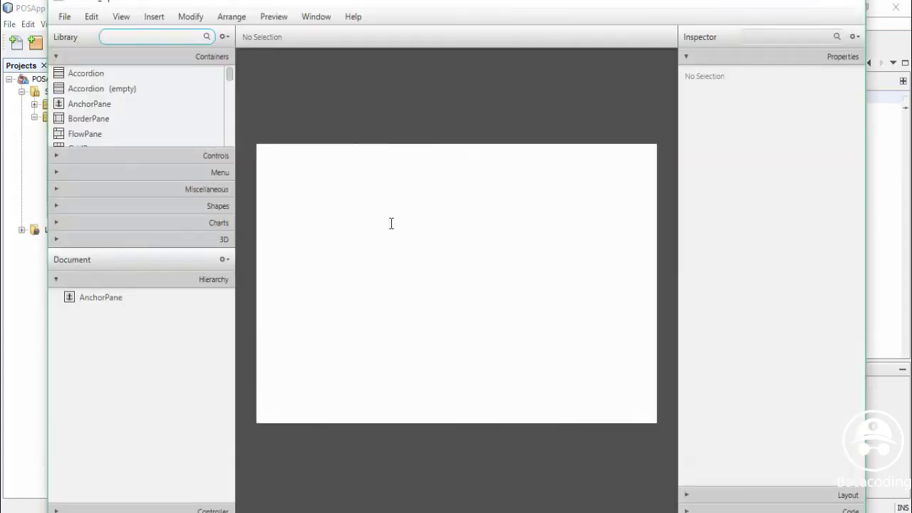
Set the root AnchorPane's preferred size to 775 by 512
left_click(825, 7)
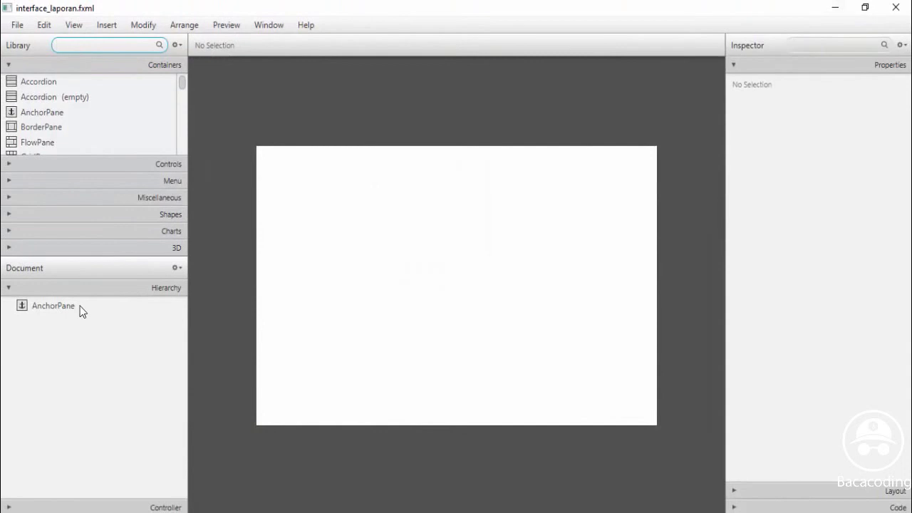
left_click(656, 254)
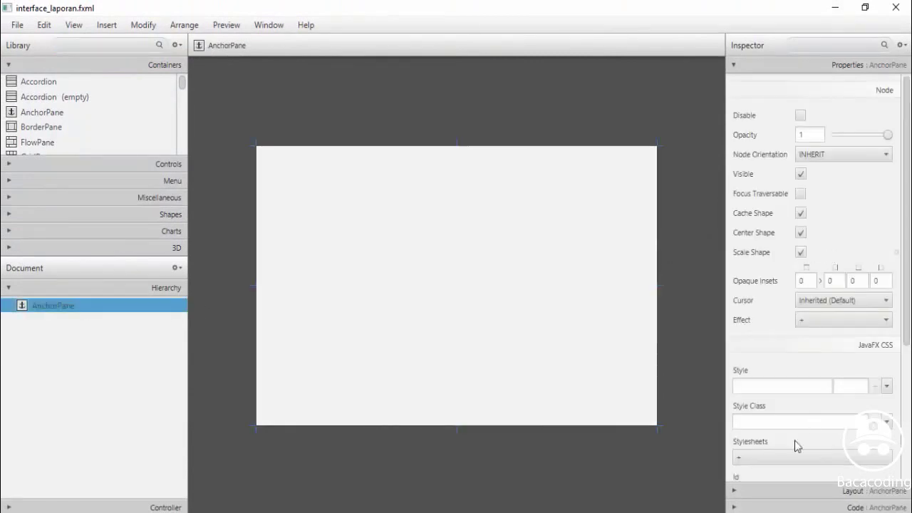
left_click(754, 493)
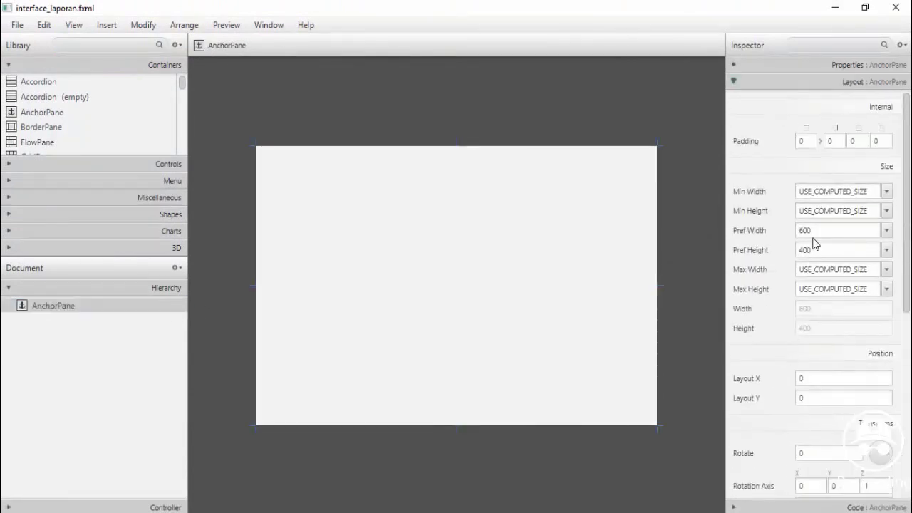
left_click(822, 231)
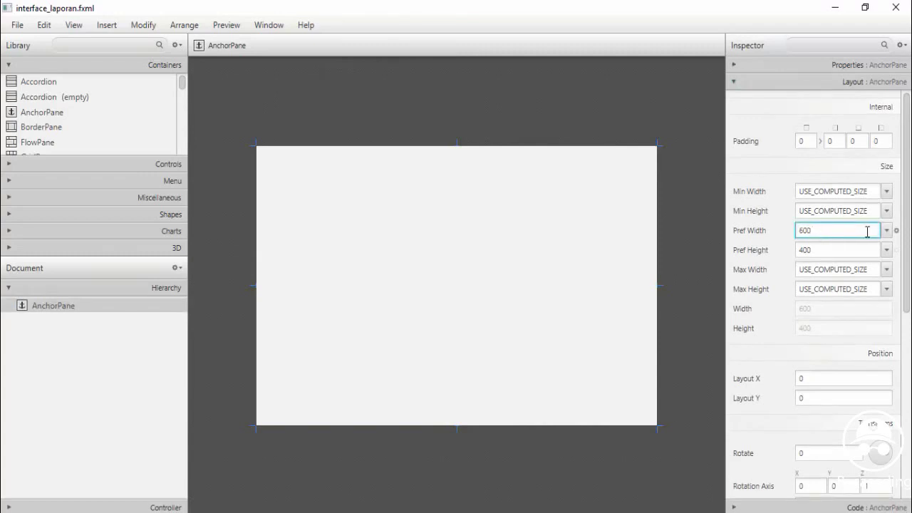
key("ctrl+a")
type("775")
key("Tab")
type("512")
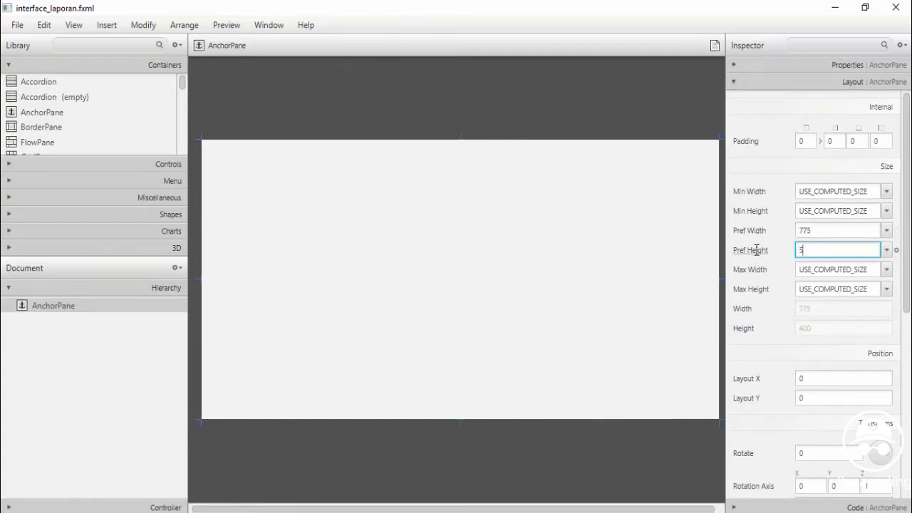
Set the root pane's maximum width and maximum height to MAX_VALUE
left_click(887, 269)
left_click(846, 292)
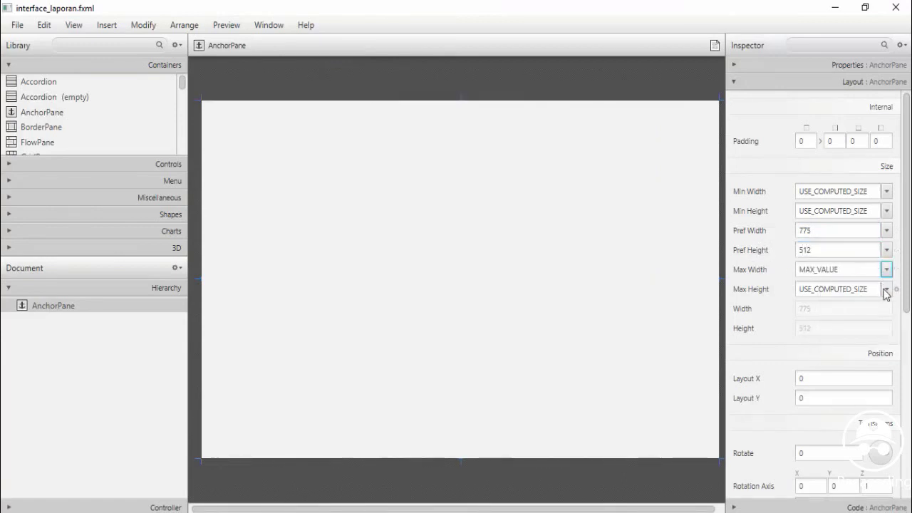
left_click(887, 291)
left_click(857, 304)
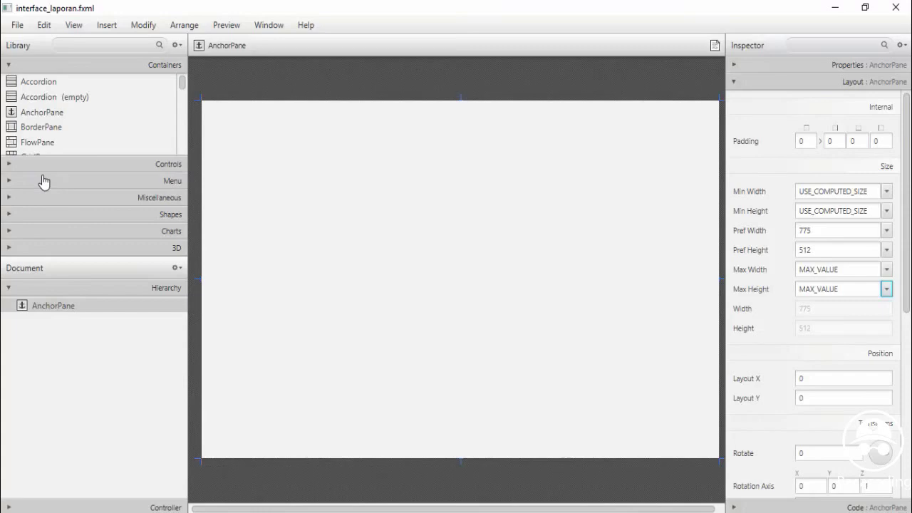
left_click(8, 232)
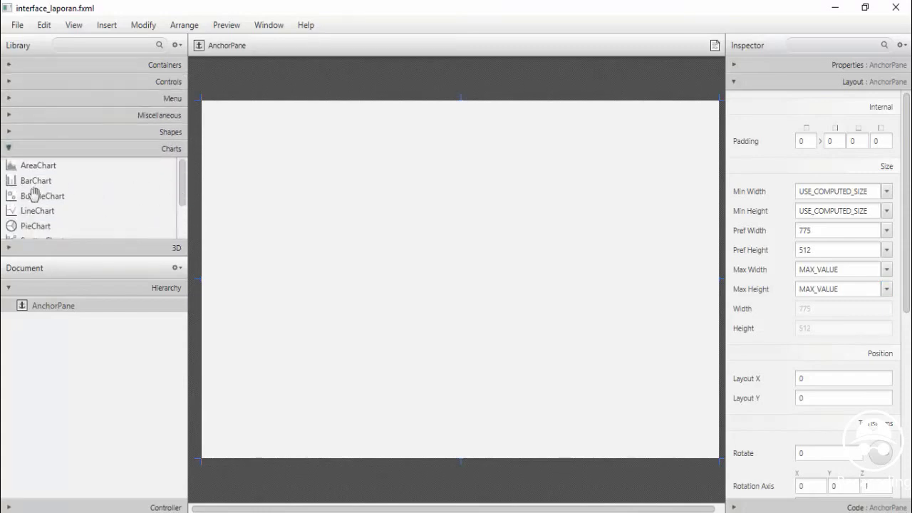
Add a LineChart at the pane's upper left and resize it to 743 by 396
left_click_drag(32, 211, 384, 257)
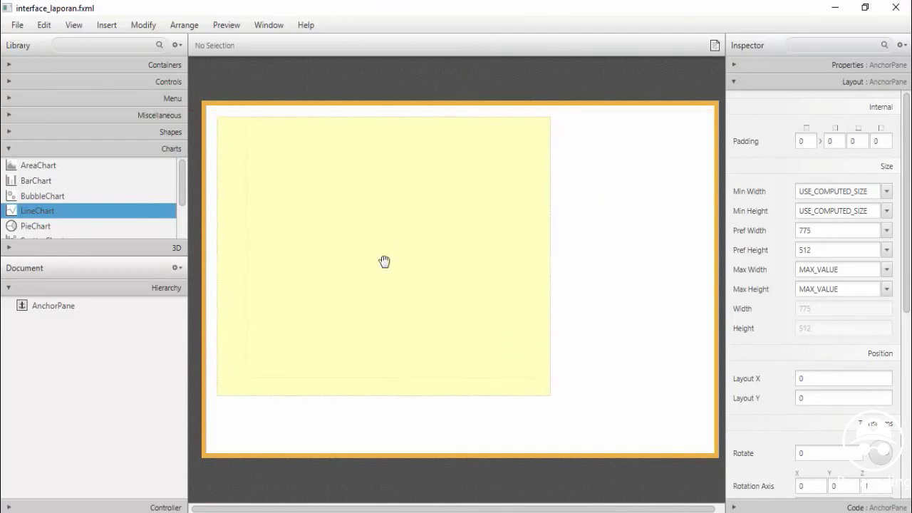
left_click_drag(459, 304, 491, 326)
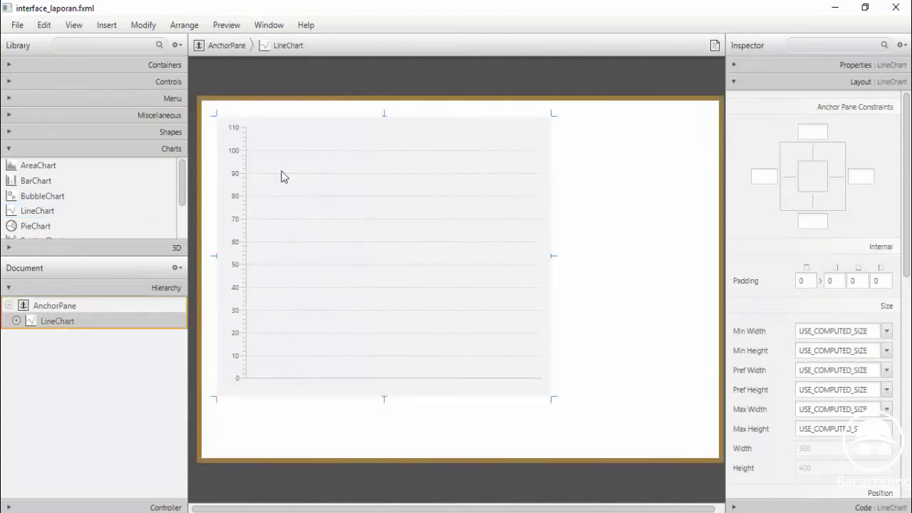
left_click_drag(212, 110, 207, 105)
left_click_drag(553, 399, 709, 389)
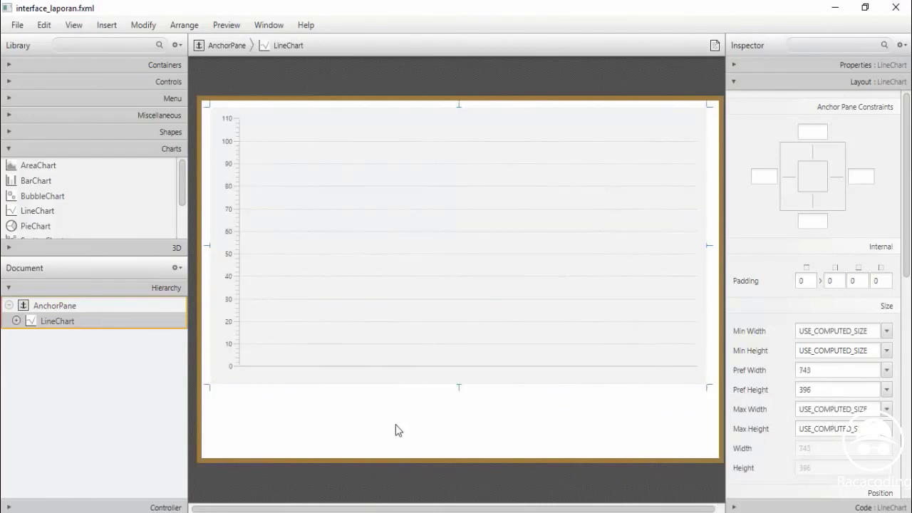
left_click(27, 69)
left_click(17, 164)
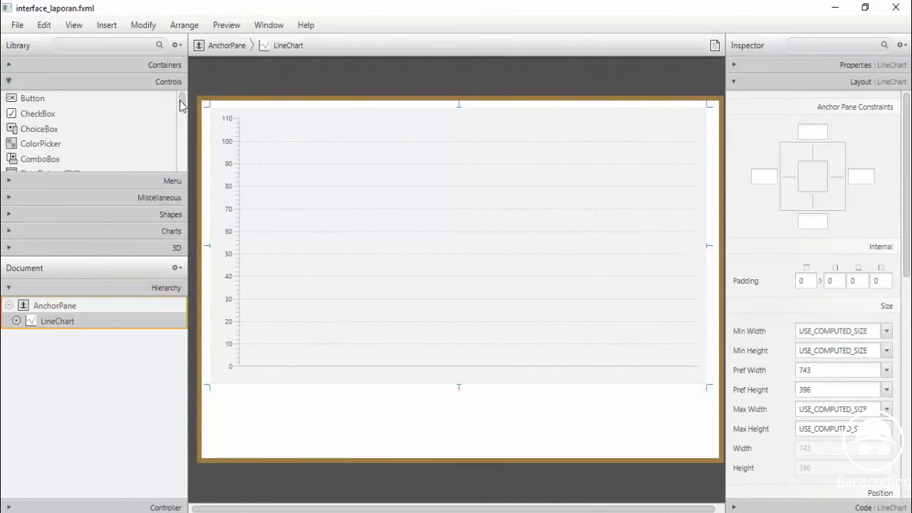
Place two labels under the chart, captioned 'Data Pendapatan' and 'Sampai'
left_click_drag(180, 105, 183, 116)
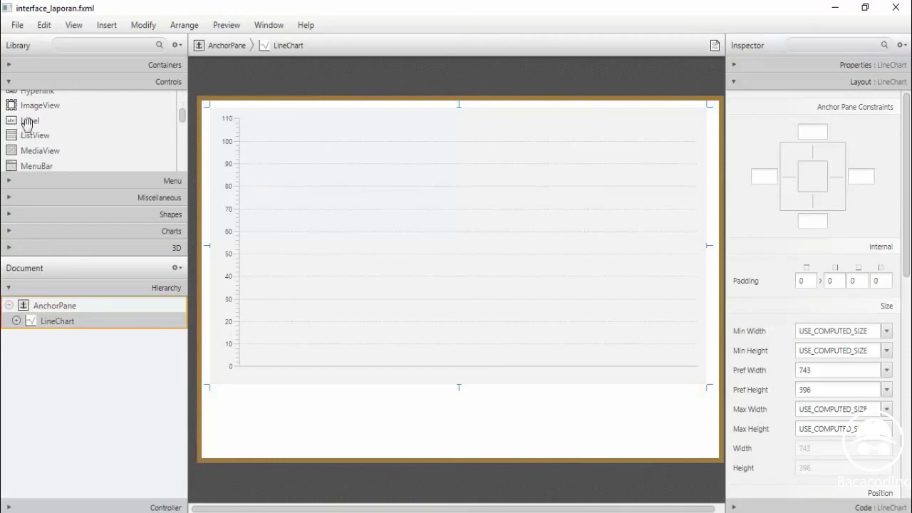
left_click_drag(26, 123, 251, 396)
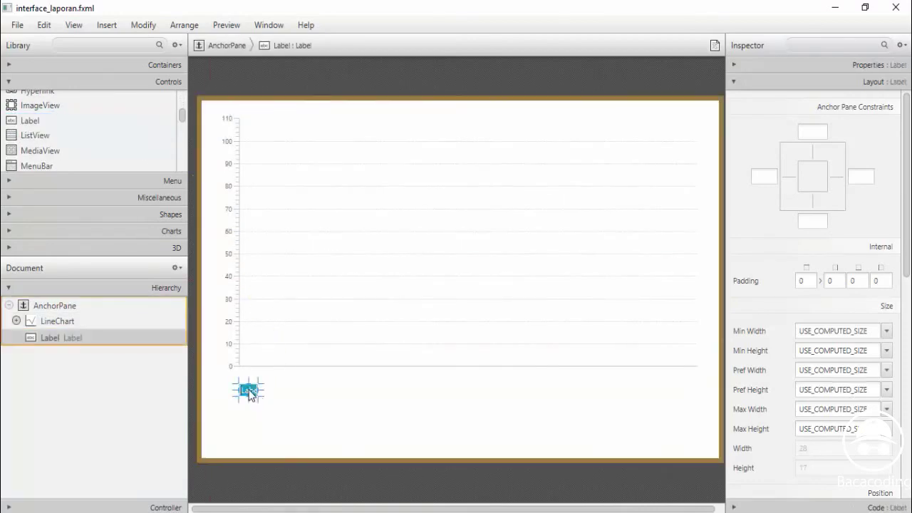
type("D")
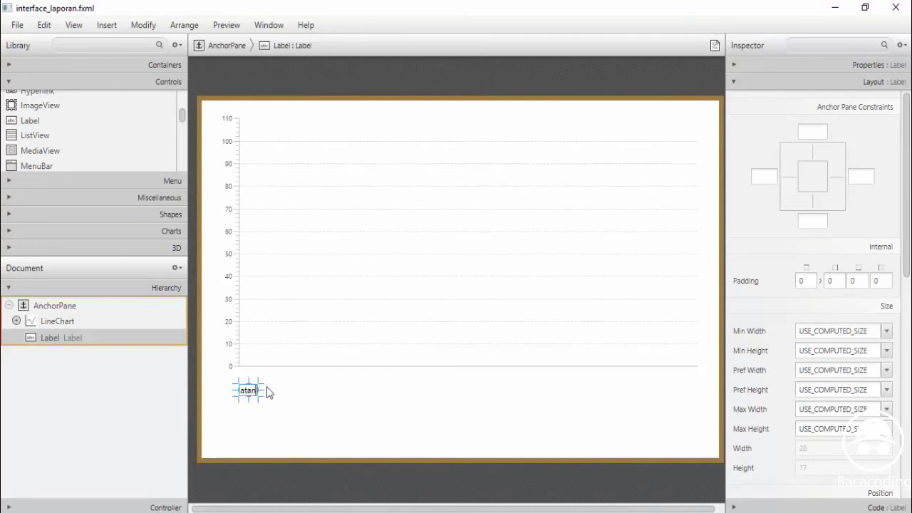
key("Return")
left_click(29, 121)
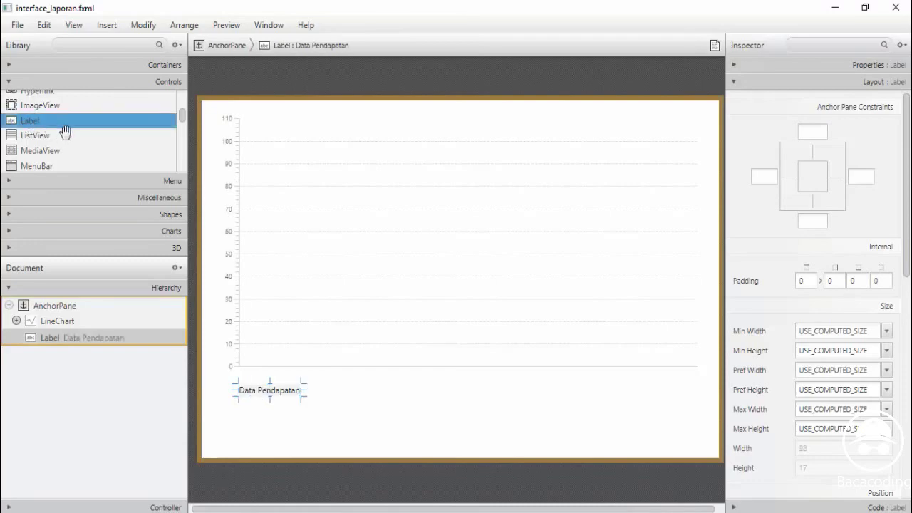
left_click_drag(31, 120, 472, 392)
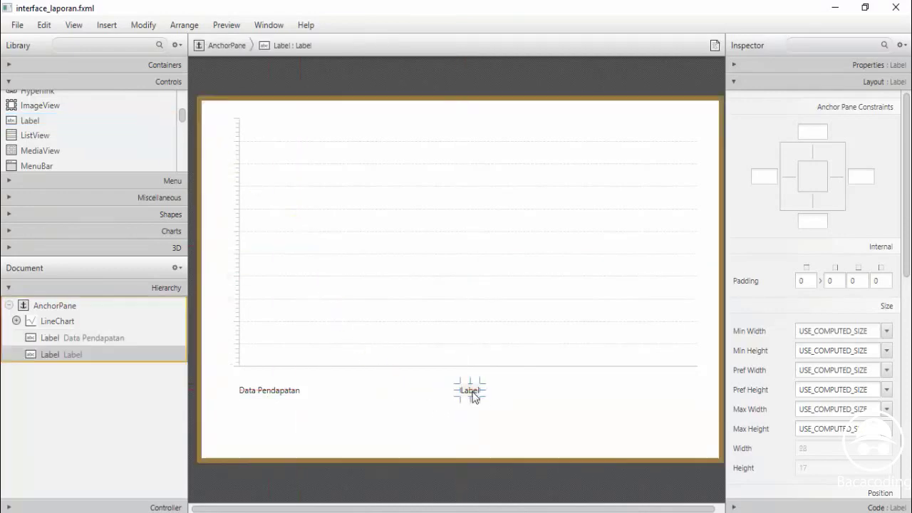
type("s")
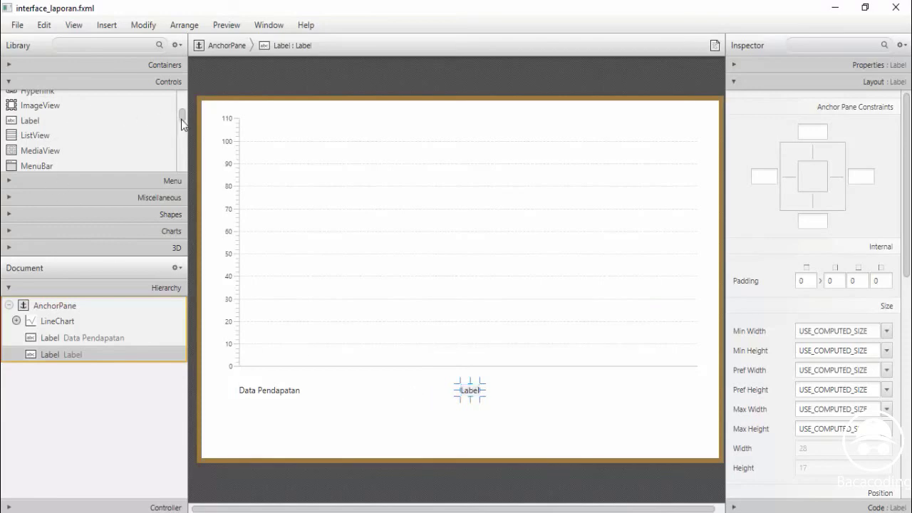
left_click_drag(182, 124, 181, 103)
Add a DatePicker after the Data Pendapatan label and another after Sampai
left_click(66, 131)
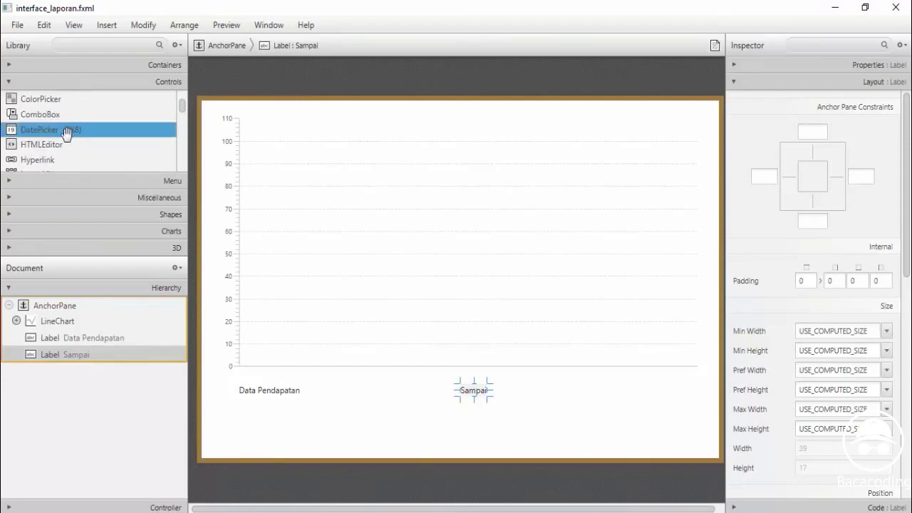
left_click_drag(36, 134, 376, 391)
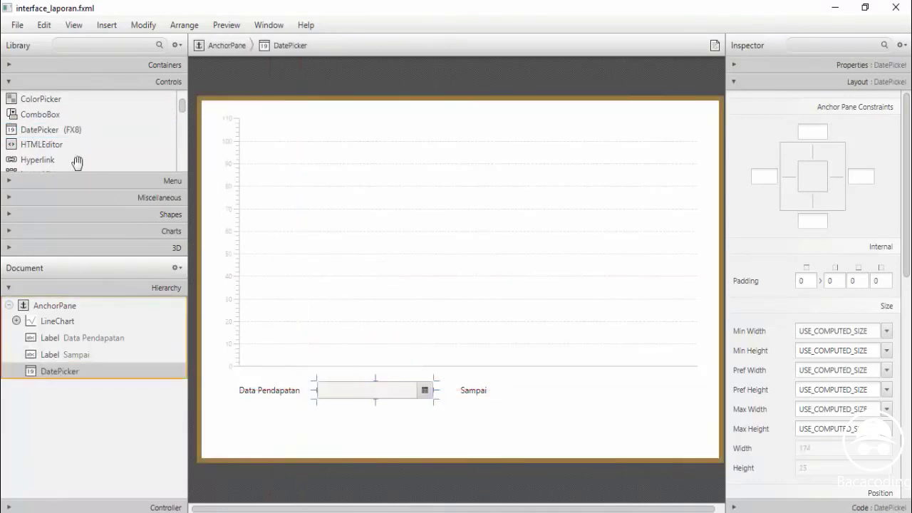
left_click_drag(64, 130, 563, 394)
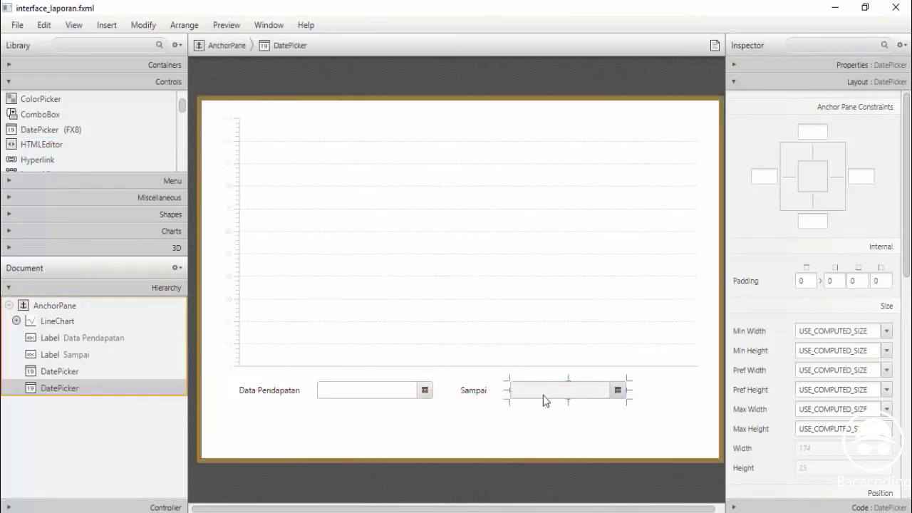
left_click(426, 394)
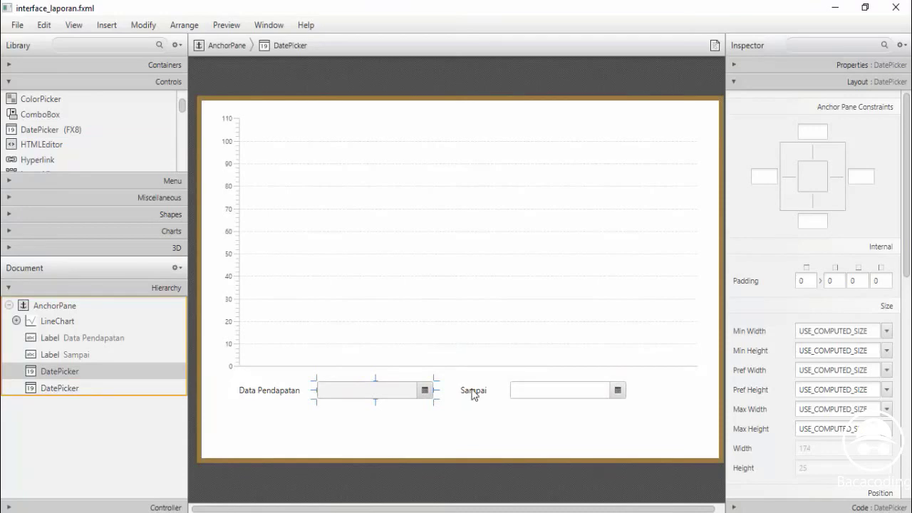
Move the Sampai label and second date picker left, closer to the first date picker
double_click(471, 392)
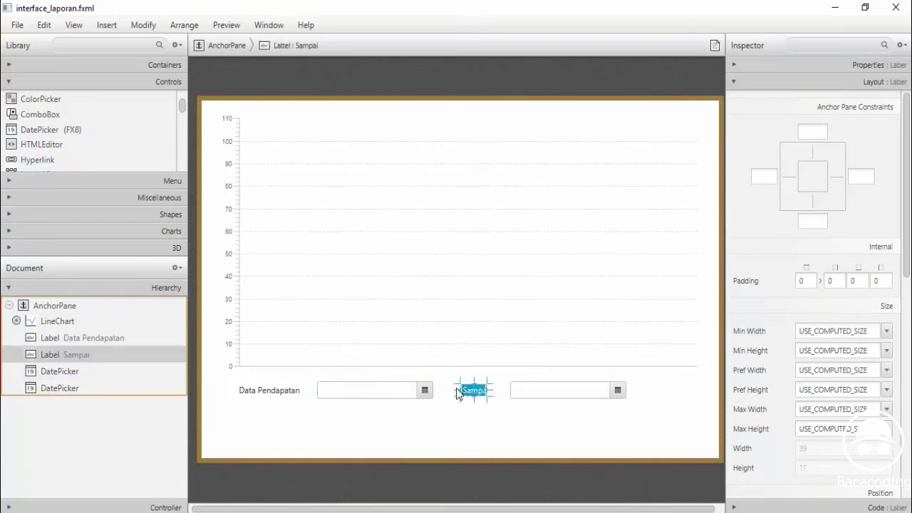
key("Return")
left_click_drag(480, 393, 465, 396)
left_click(560, 397)
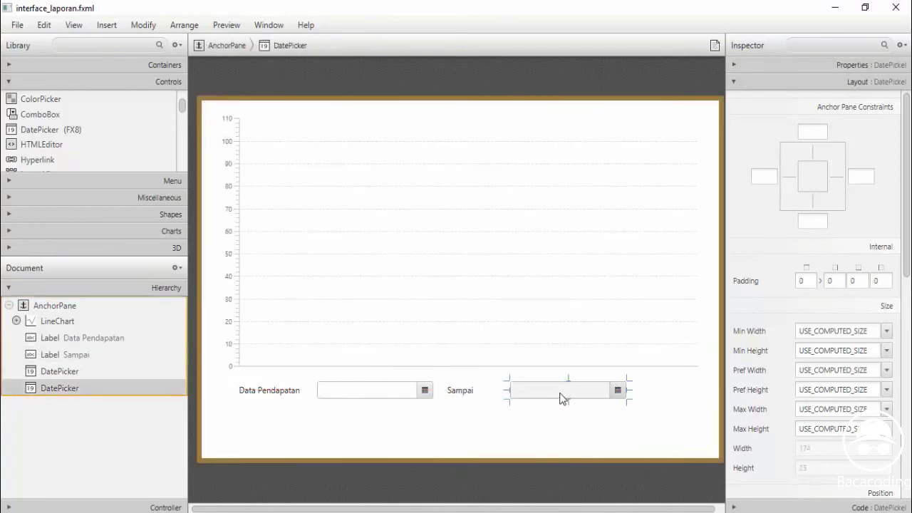
left_click_drag(561, 391, 539, 389)
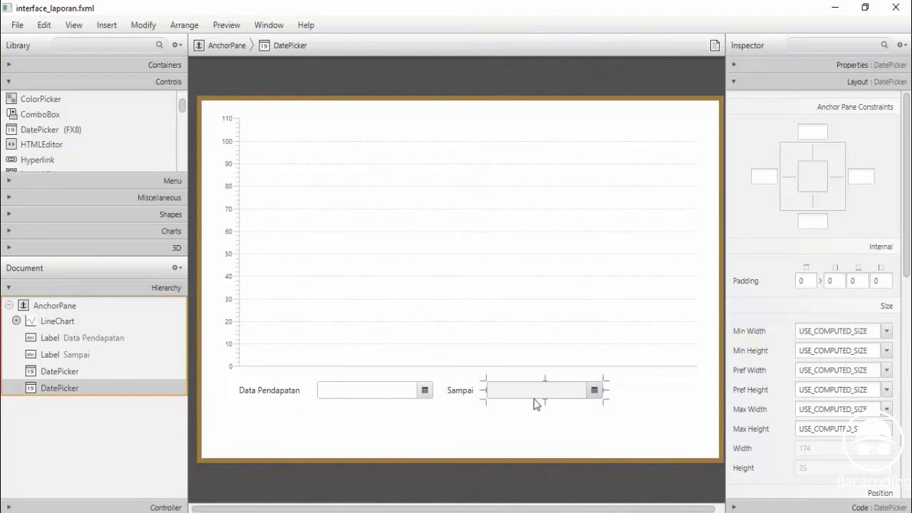
Drop a Button at the right end of the date row
left_click(627, 397)
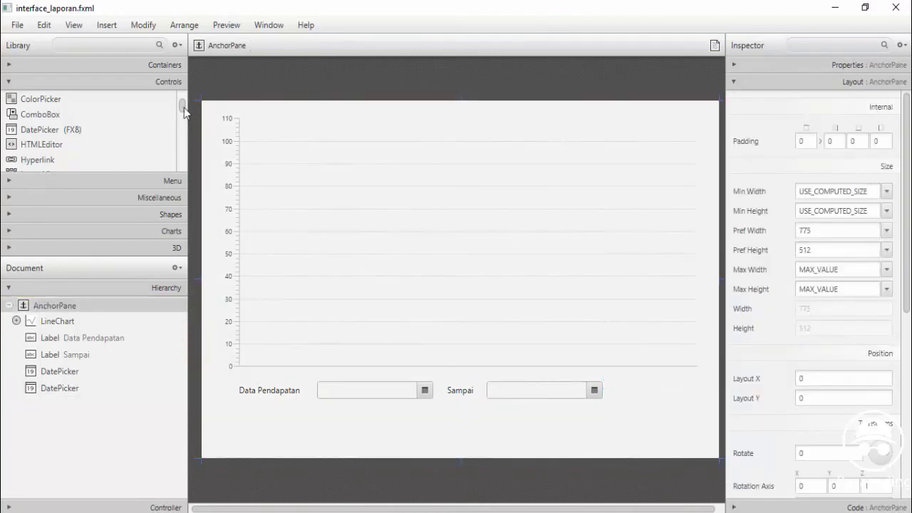
left_click_drag(183, 108, 179, 97)
left_click_drag(40, 98, 646, 391)
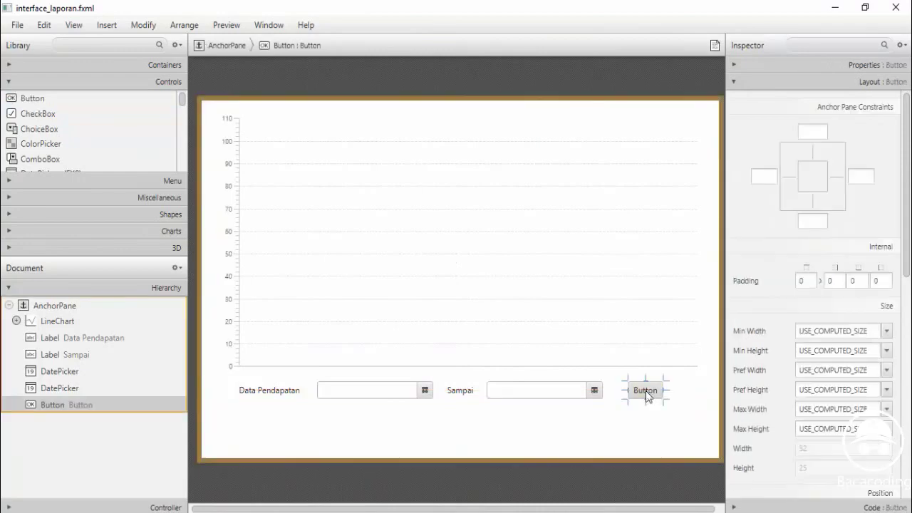
Caption the new button 'Cetak'
double_click(646, 391)
type("Cetak")
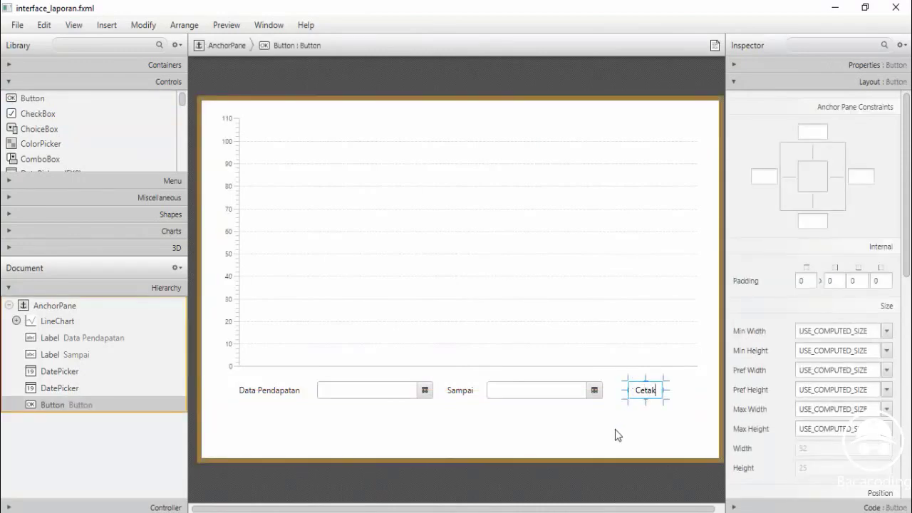
key("Return")
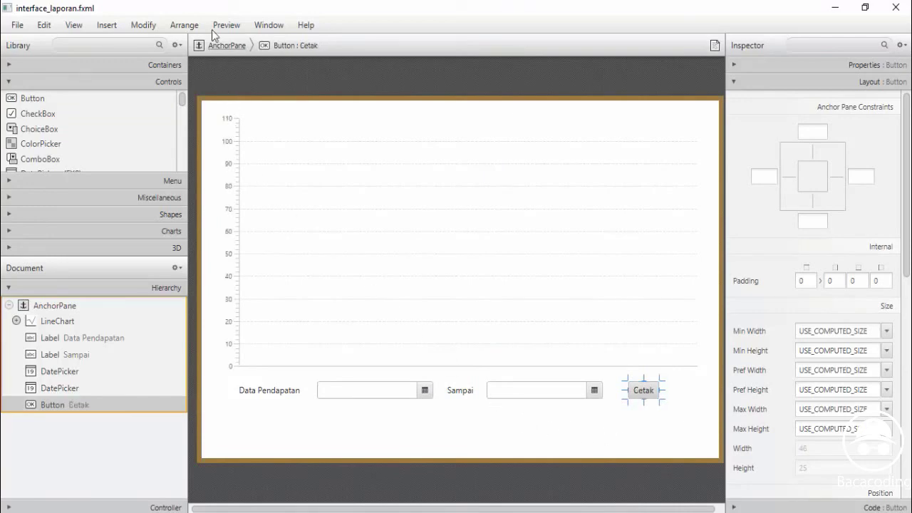
left_click(216, 26)
Preview the report layout in its own window and test the Data Pendapatan calendar
left_click(243, 46)
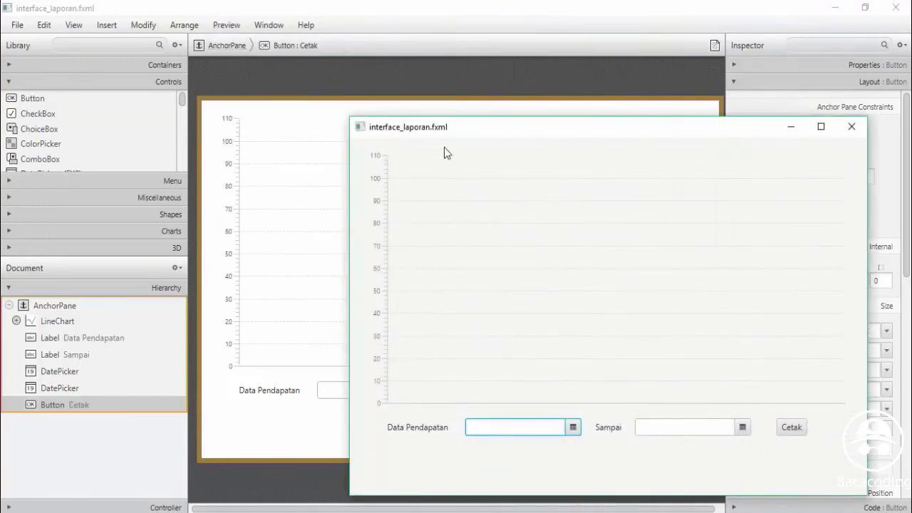
left_click_drag(392, 129, 285, 88)
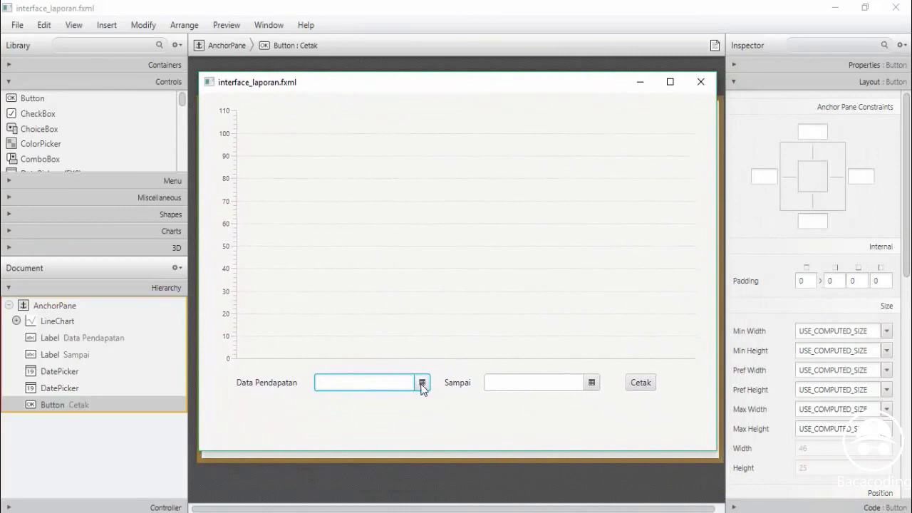
left_click(422, 383)
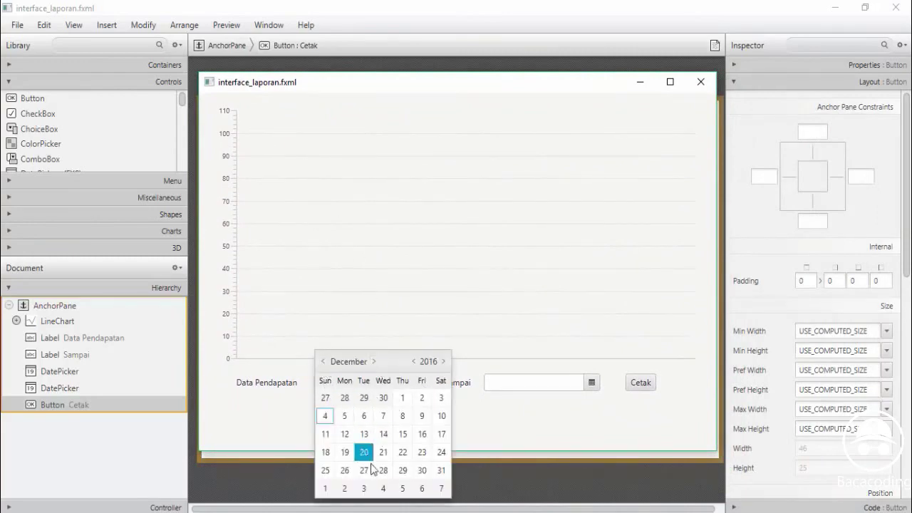
left_click(526, 426)
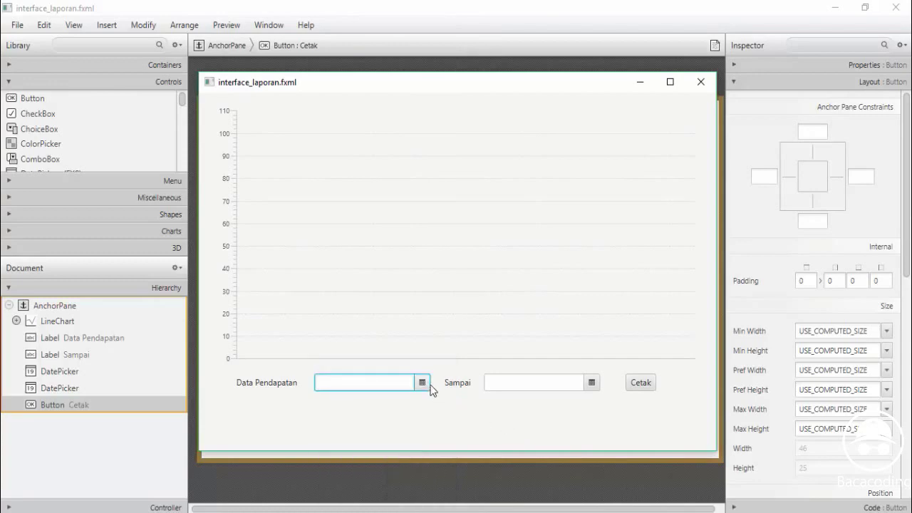